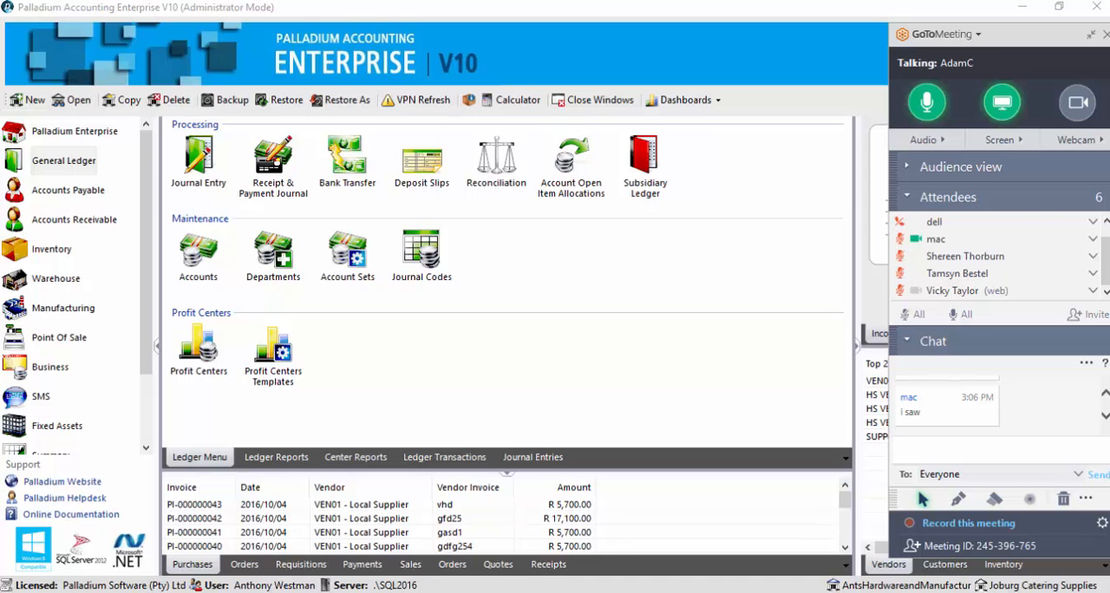
Switch to the browser, shrink the GoToMeeting controls and browse the uploaded videos on the palladiumsoftware YouTube channel
mouse_move(239, 592)
left_click(239, 533)
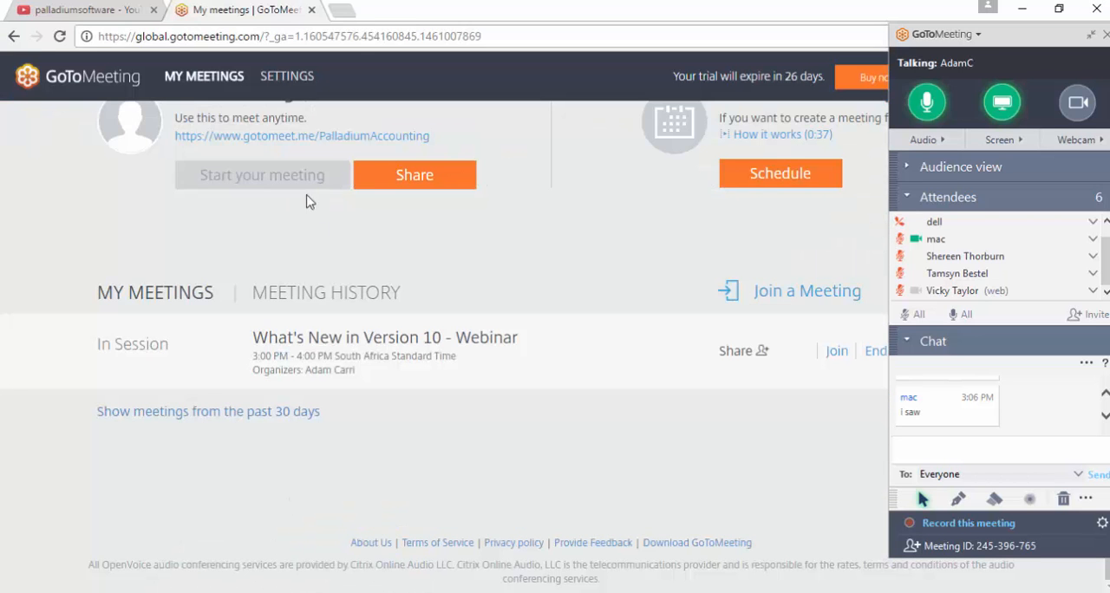
left_click(102, 12)
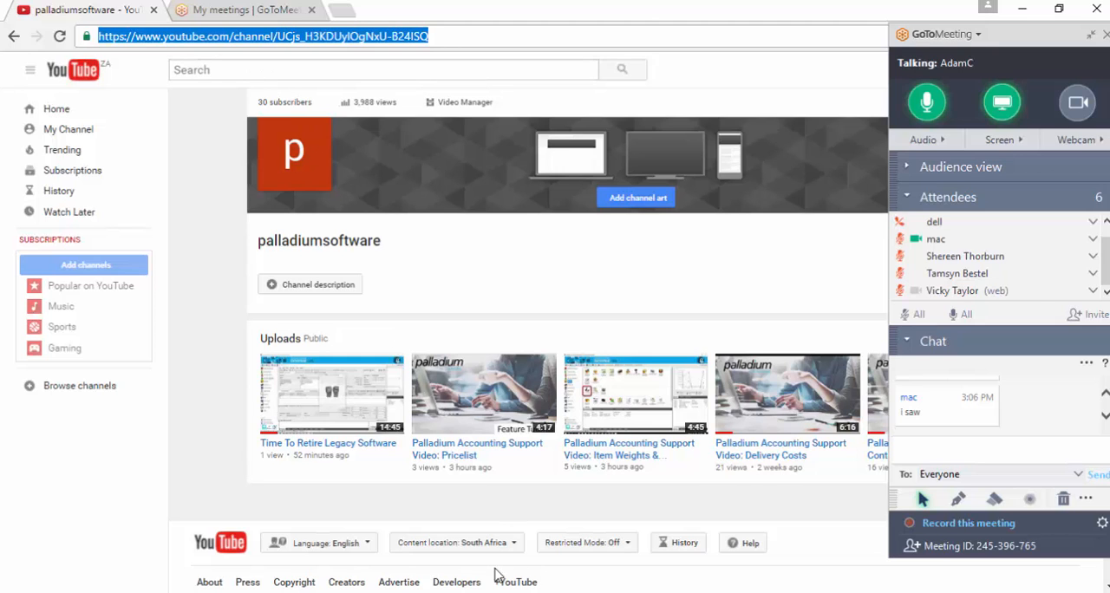
left_click(1090, 35)
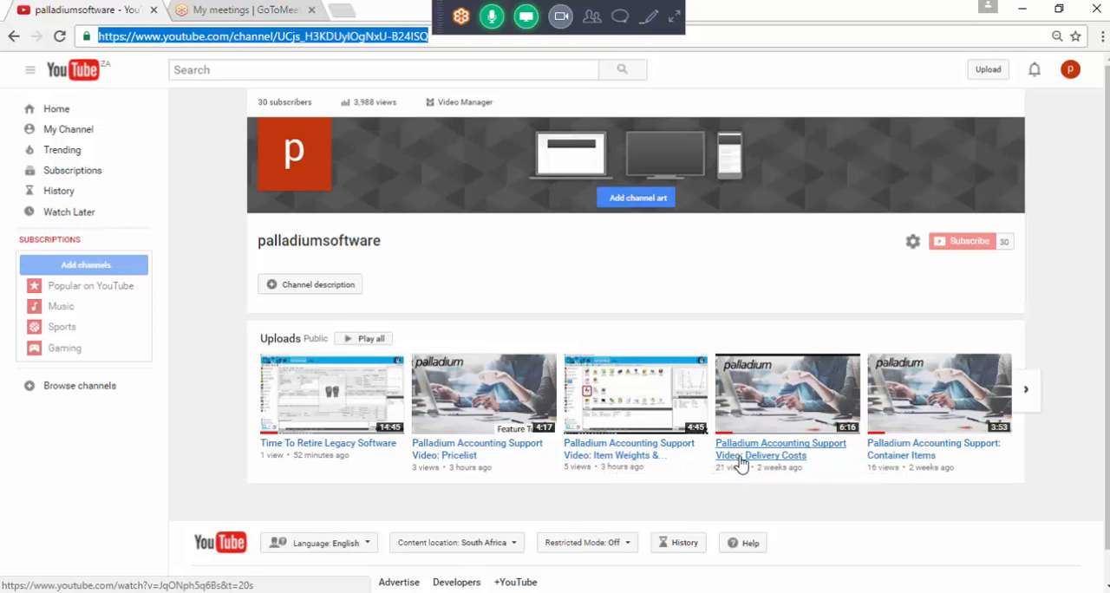
left_click(1030, 398)
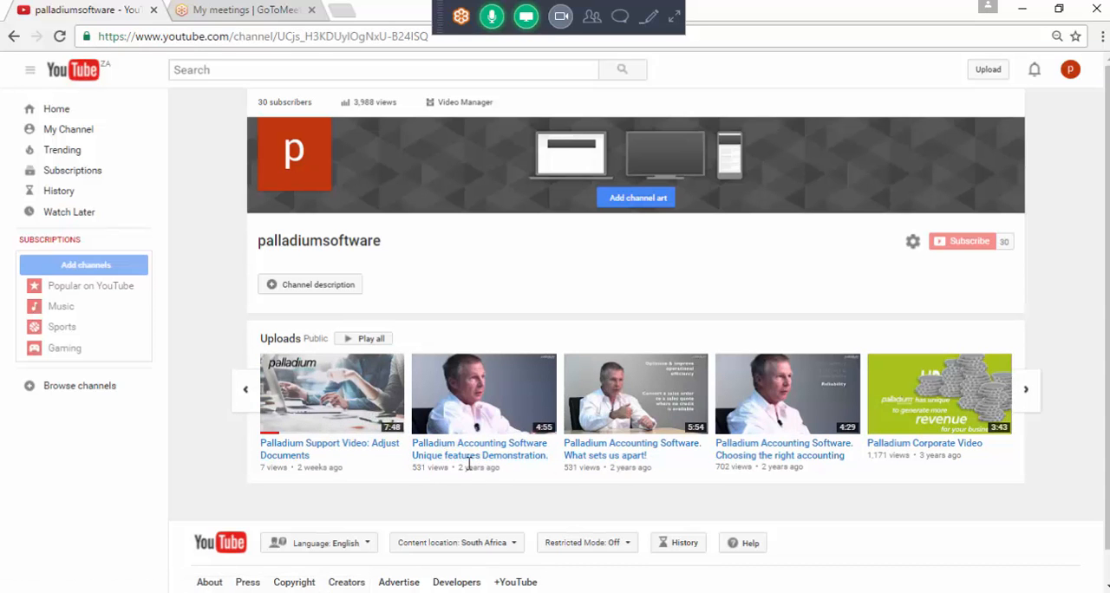
left_click(247, 392)
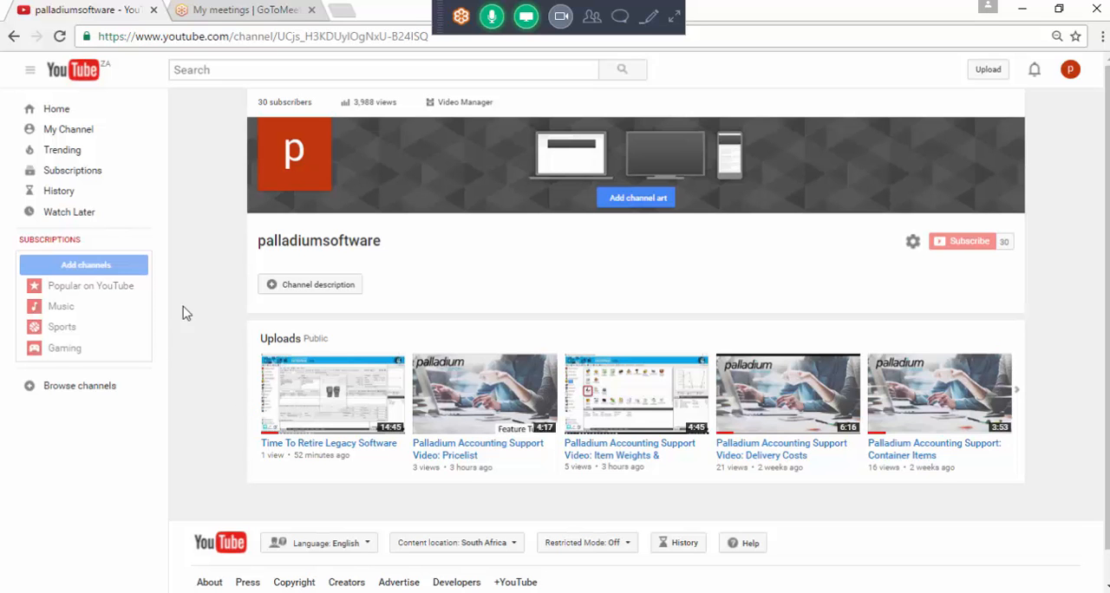
Return to Palladium Accounting, expand the GoToMeeting controls and review the attendees' chat messages from earlier ones to the latest
left_click(769, 592)
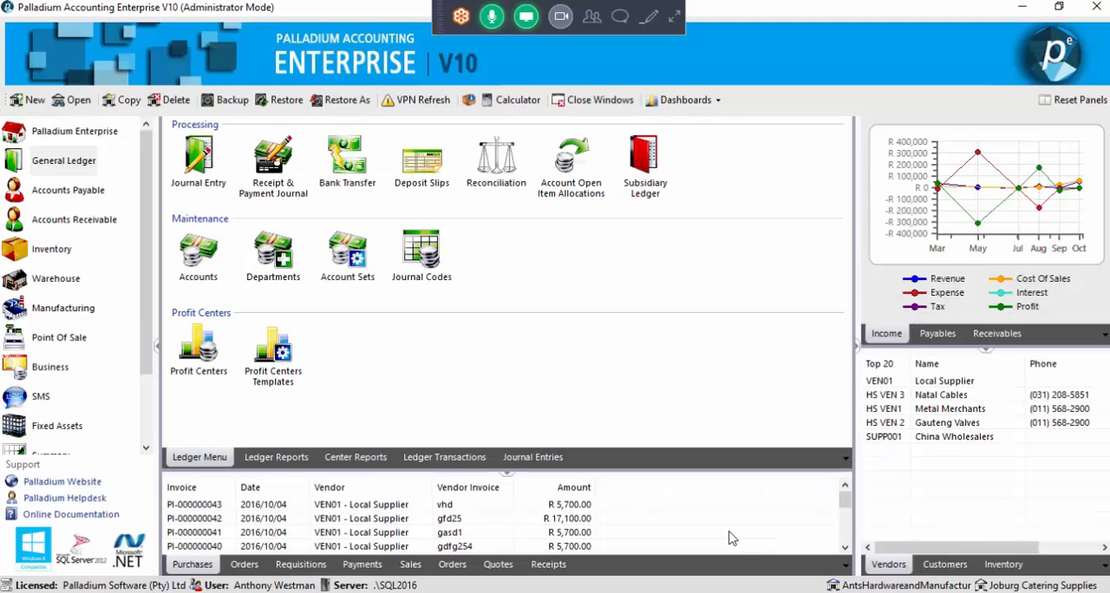
left_click(676, 21)
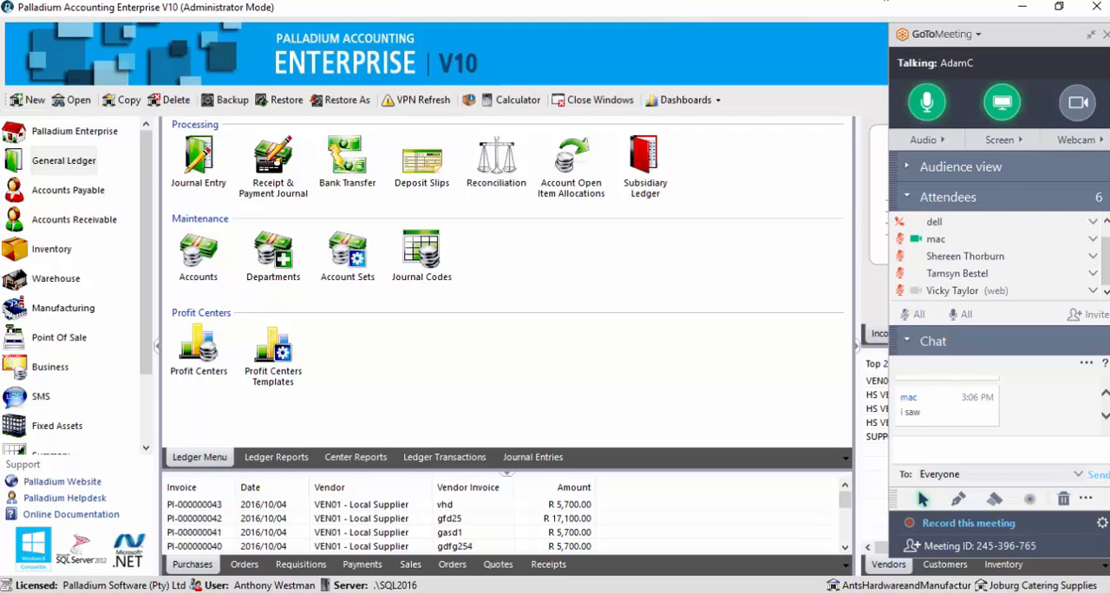
left_click(1103, 392)
left_click(1104, 392)
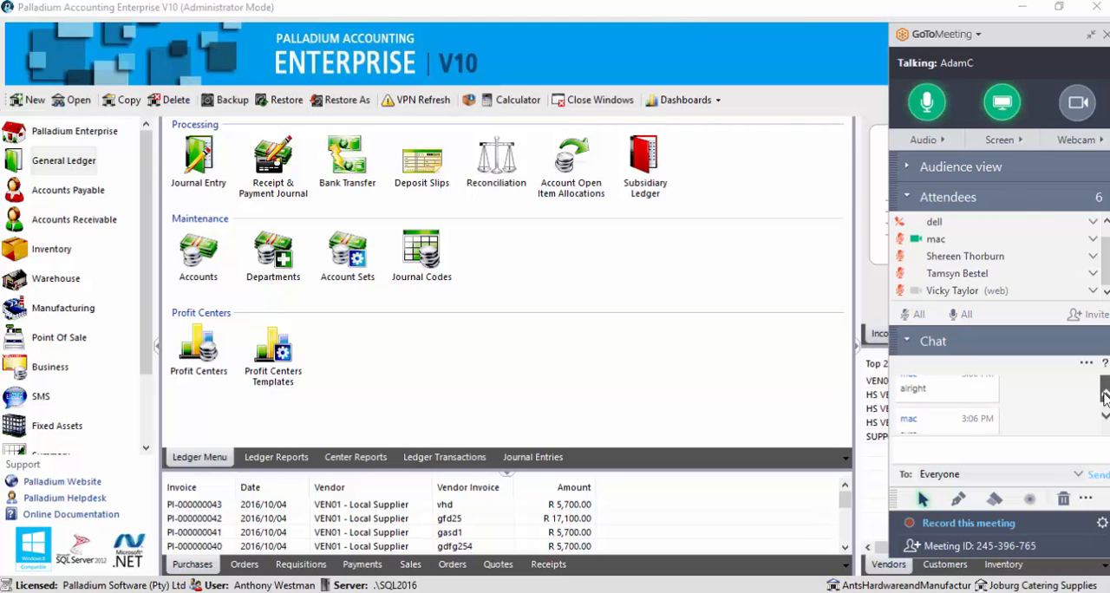
left_click(1103, 393)
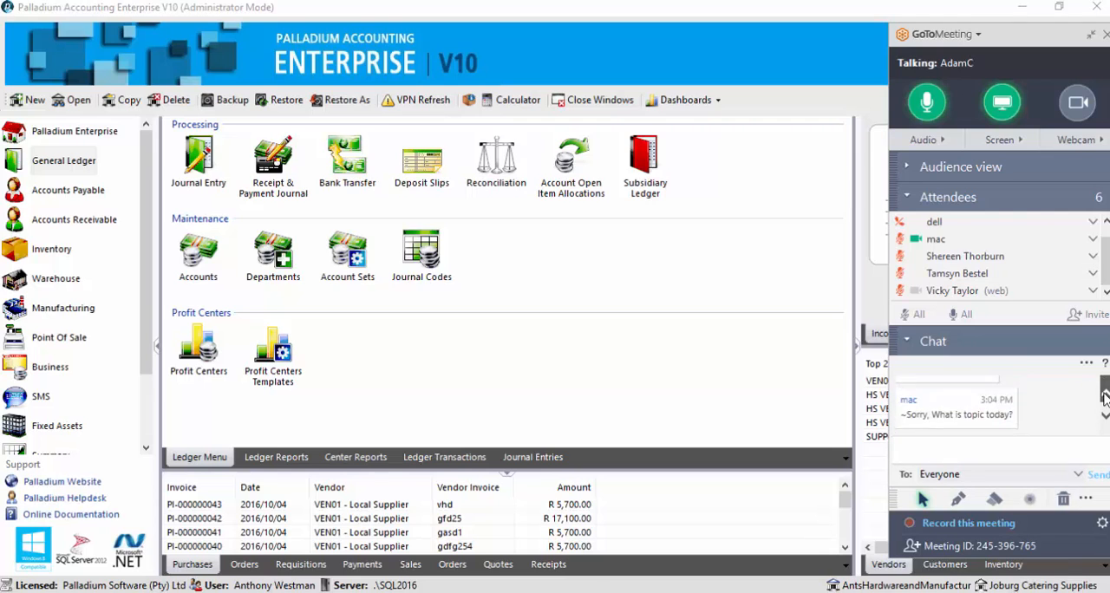
left_click(1104, 417)
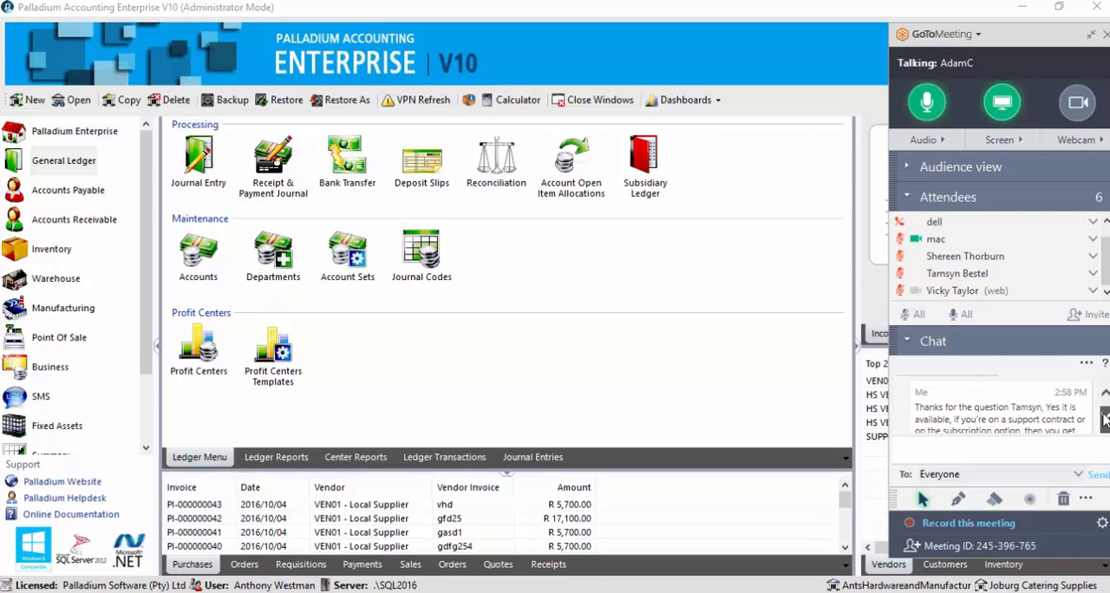
left_click(1105, 417)
left_click(1104, 417)
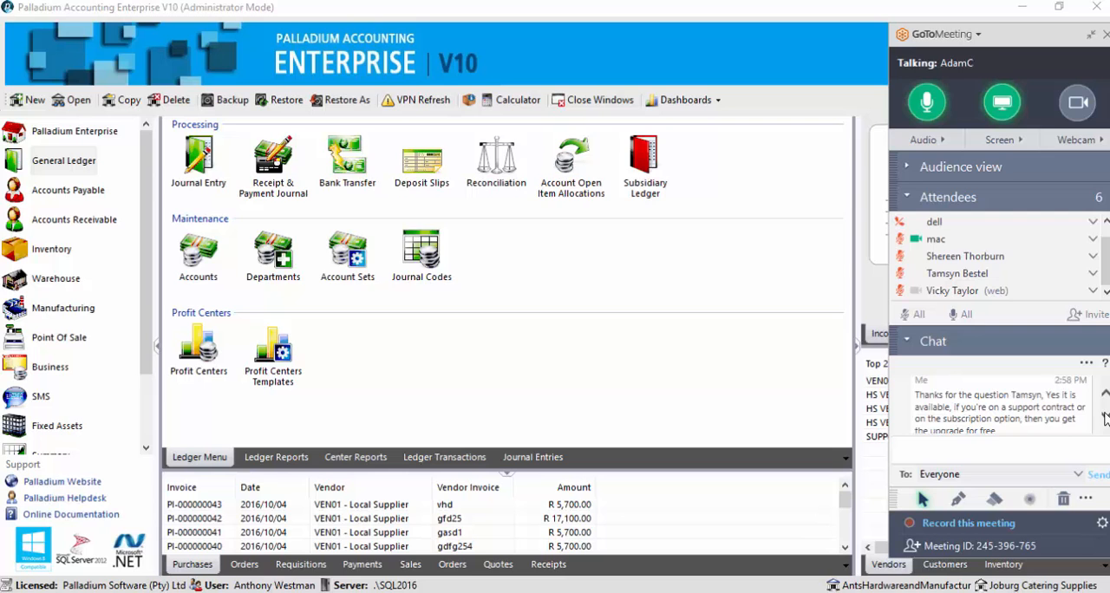
scroll(1105, 419, "down", 3)
scroll(1104, 418, "down", 6)
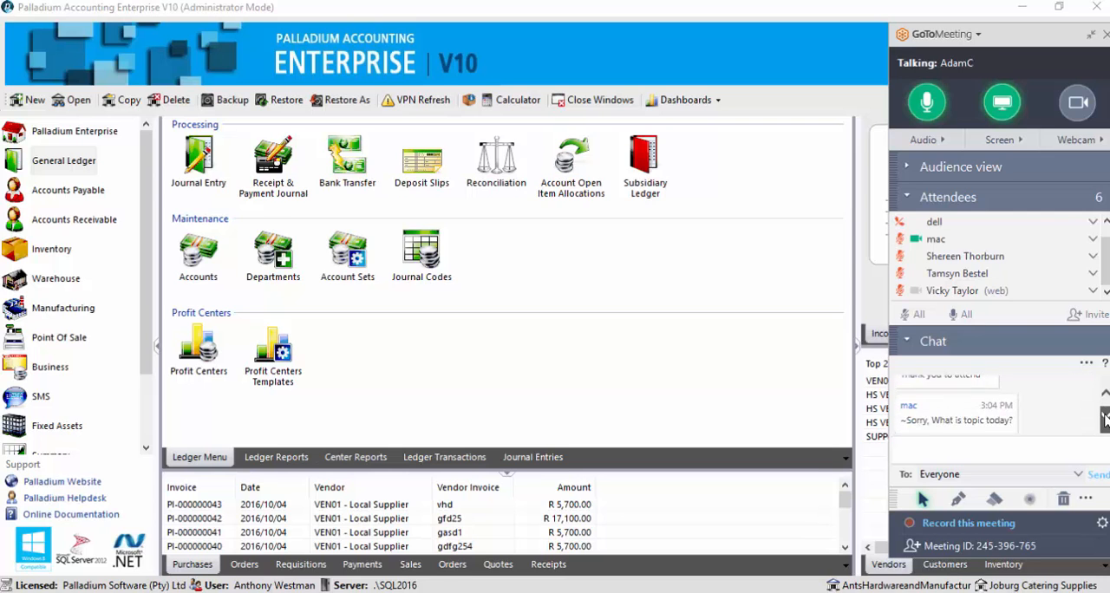
scroll(1105, 419, "down", 3)
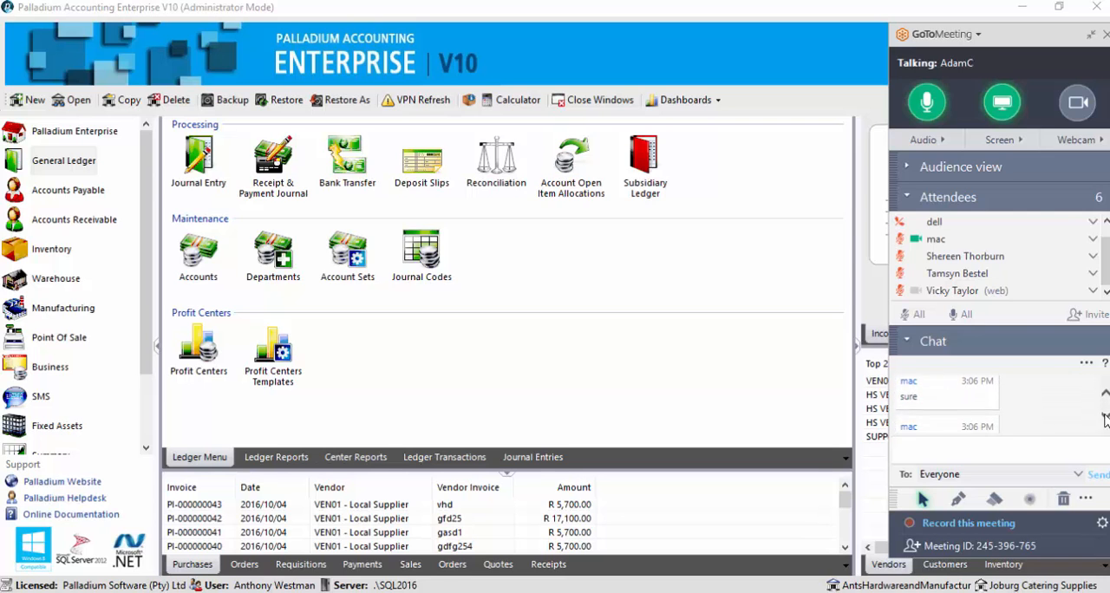
left_click(954, 449)
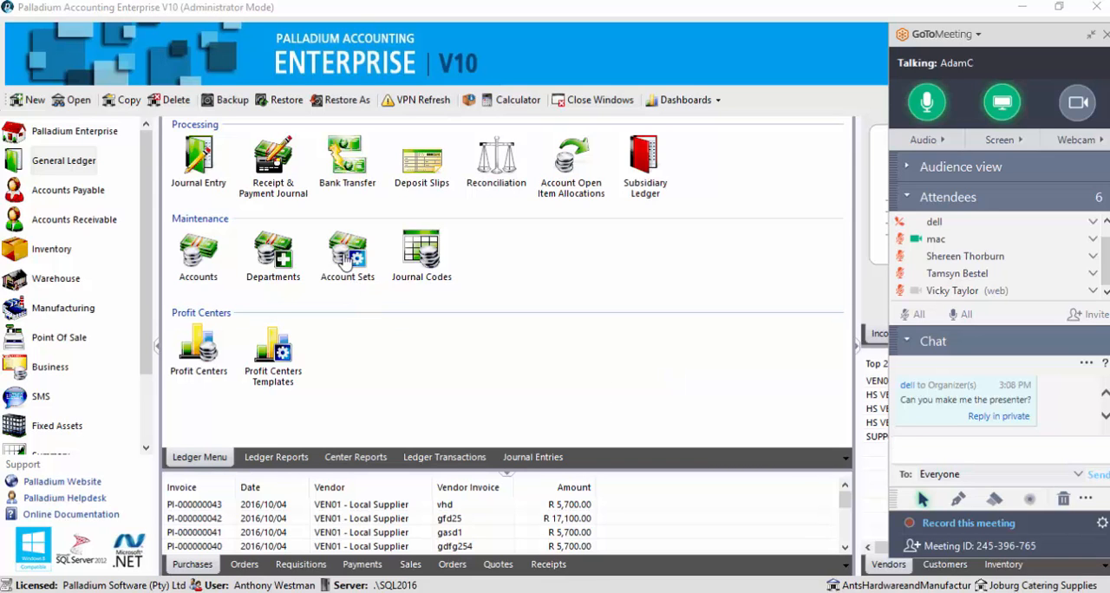
View the General Ledger's Account Sets list and close it
left_click(80, 173)
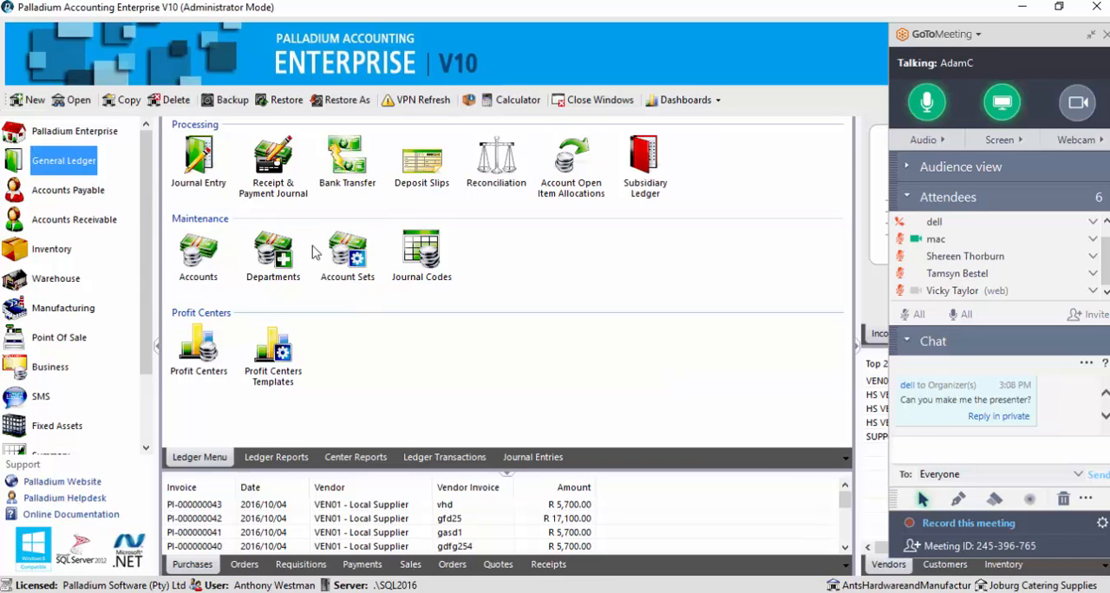
double_click(345, 255)
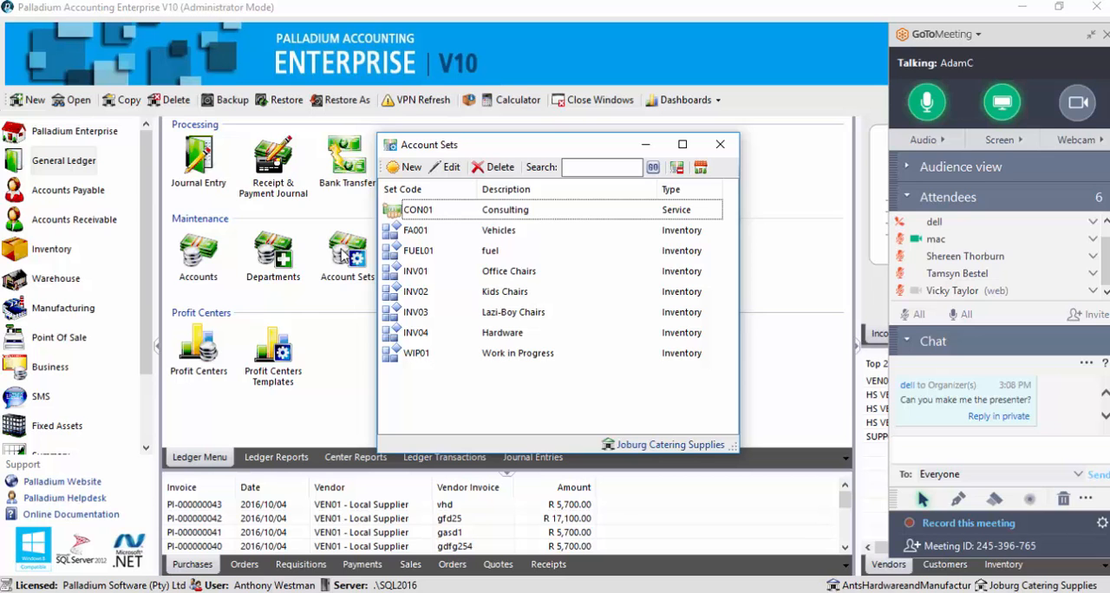
left_click(719, 144)
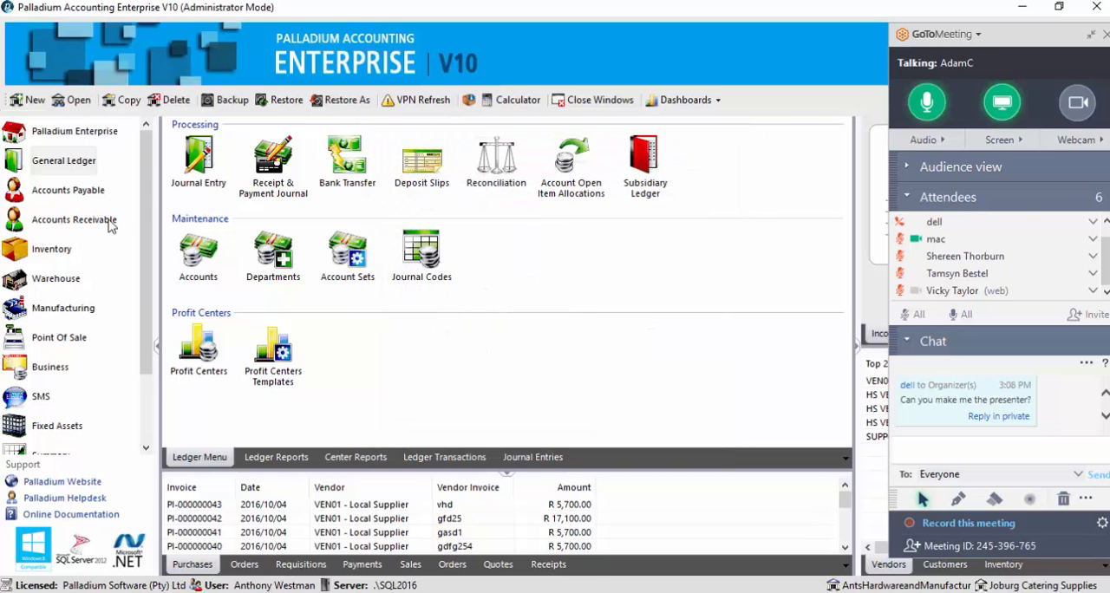
View the Inventory Categories list in the Inventory module and close it
left_click(55, 249)
scroll(303, 370, "down", 3)
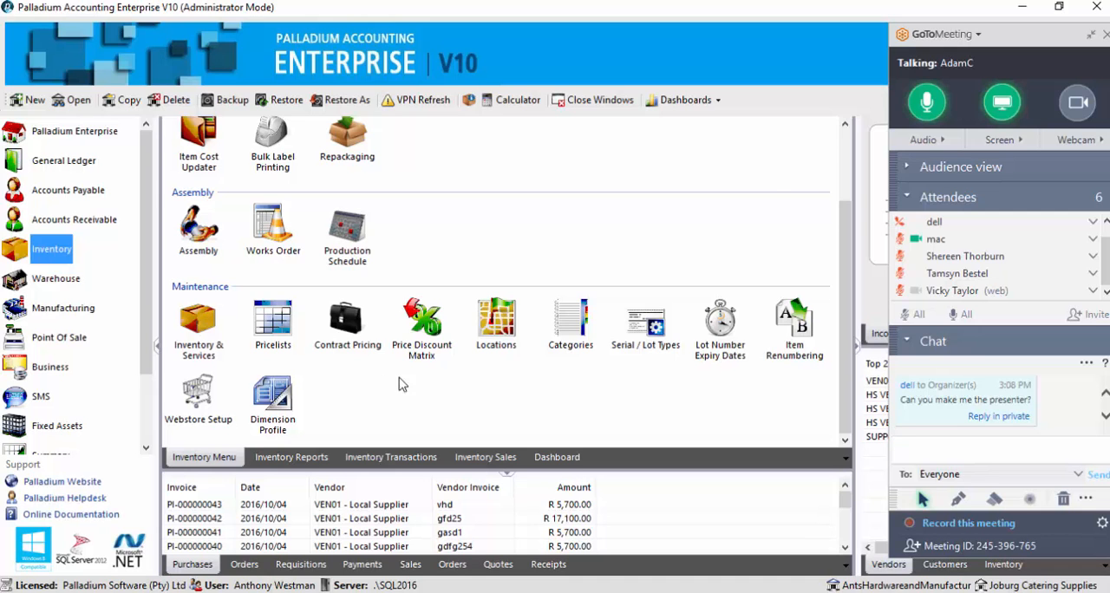
left_click(569, 327)
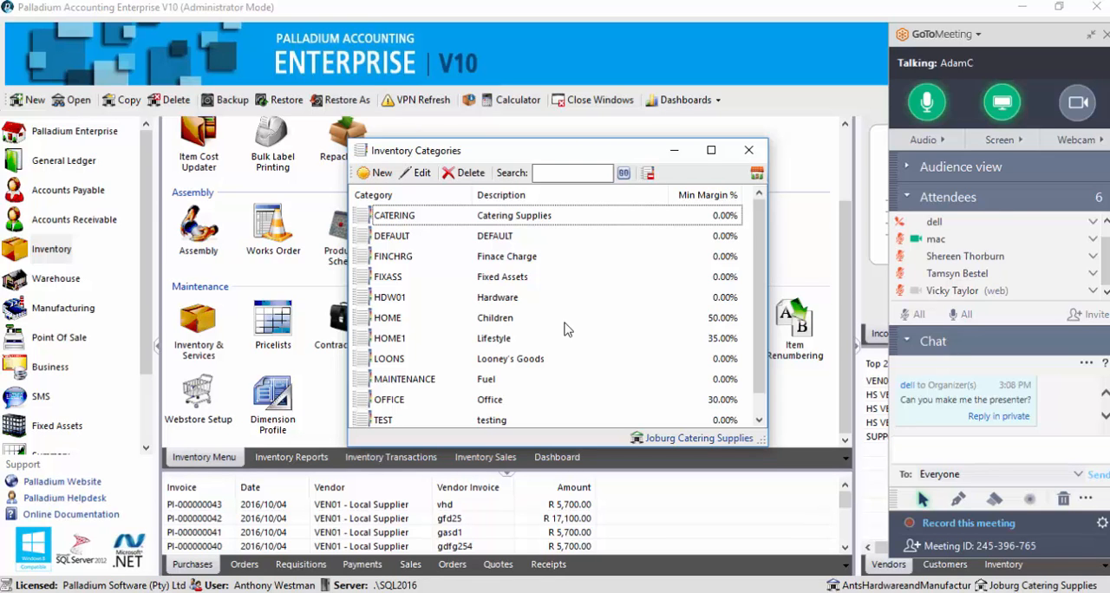
left_click(748, 150)
Open the Vehicles account set FA001 from the General Ledger's Account Sets list
left_click(64, 164)
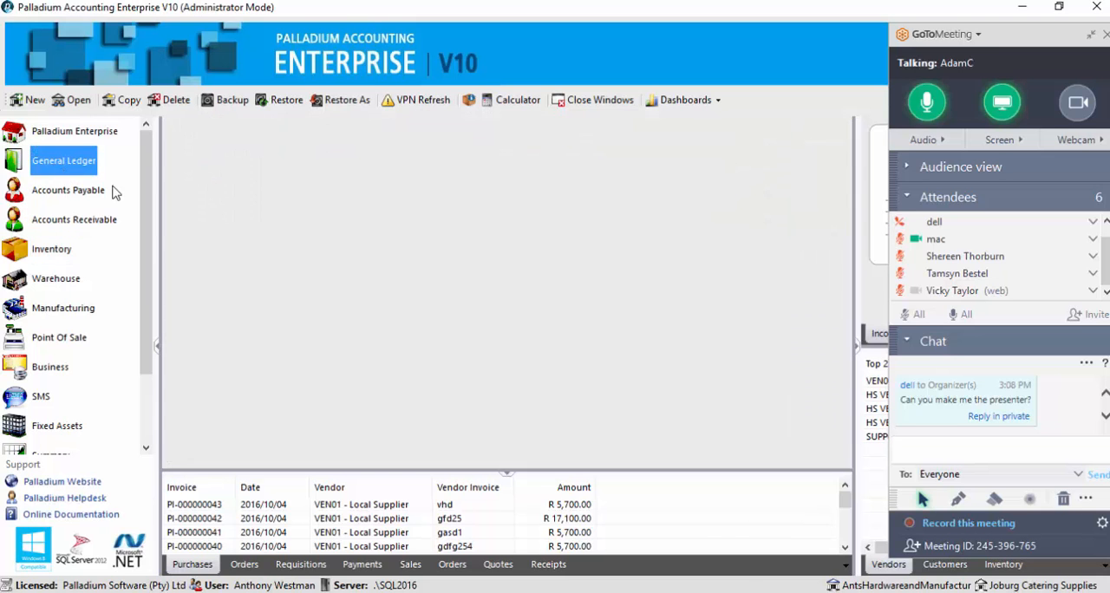
left_click(334, 262)
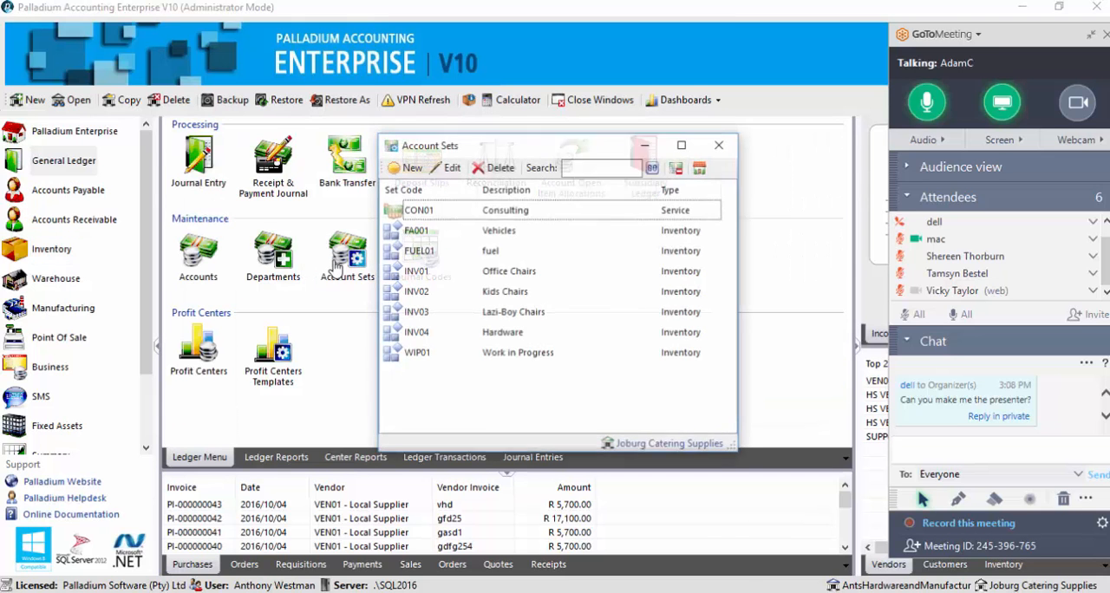
double_click(475, 230)
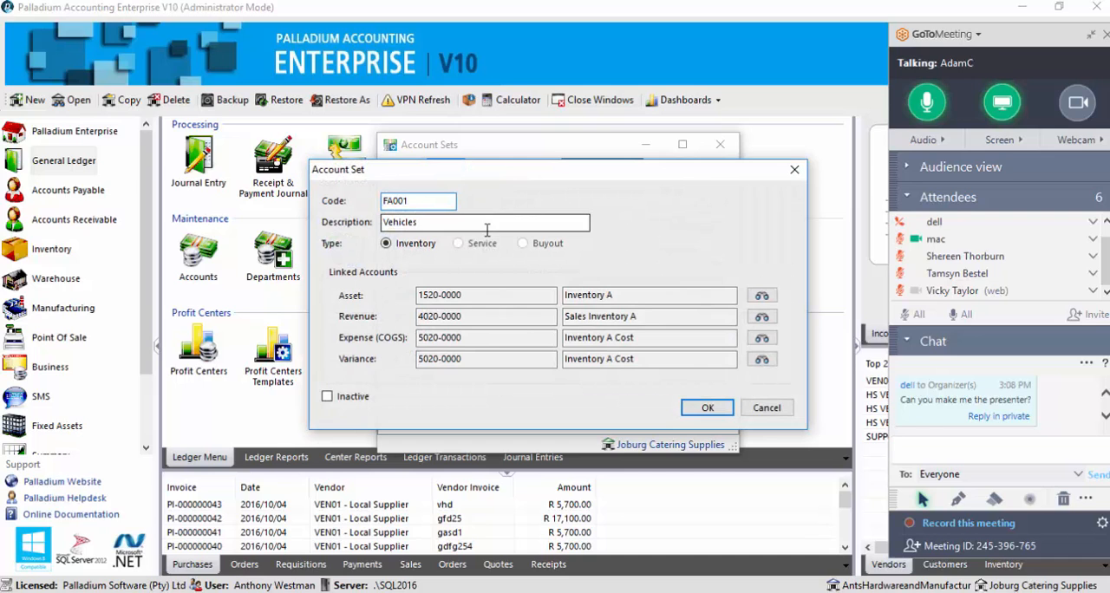
Examine the Vehicles account set's description and linked asset, revenue, expense and variance accounts, and close both account set windows
left_click(467, 297)
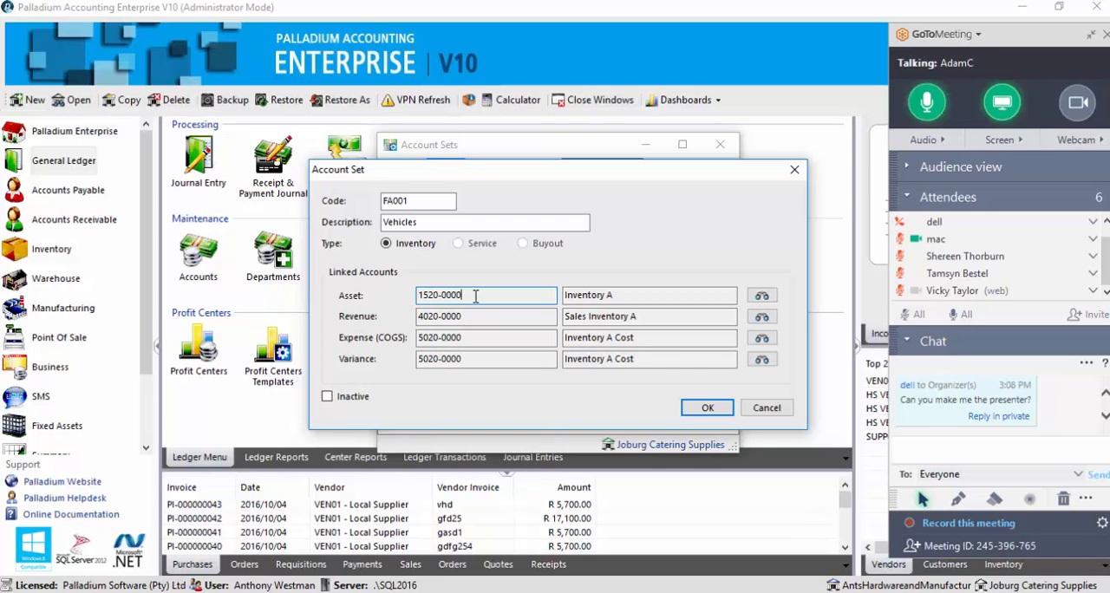
left_click(467, 317)
left_click_drag(467, 316, 402, 310)
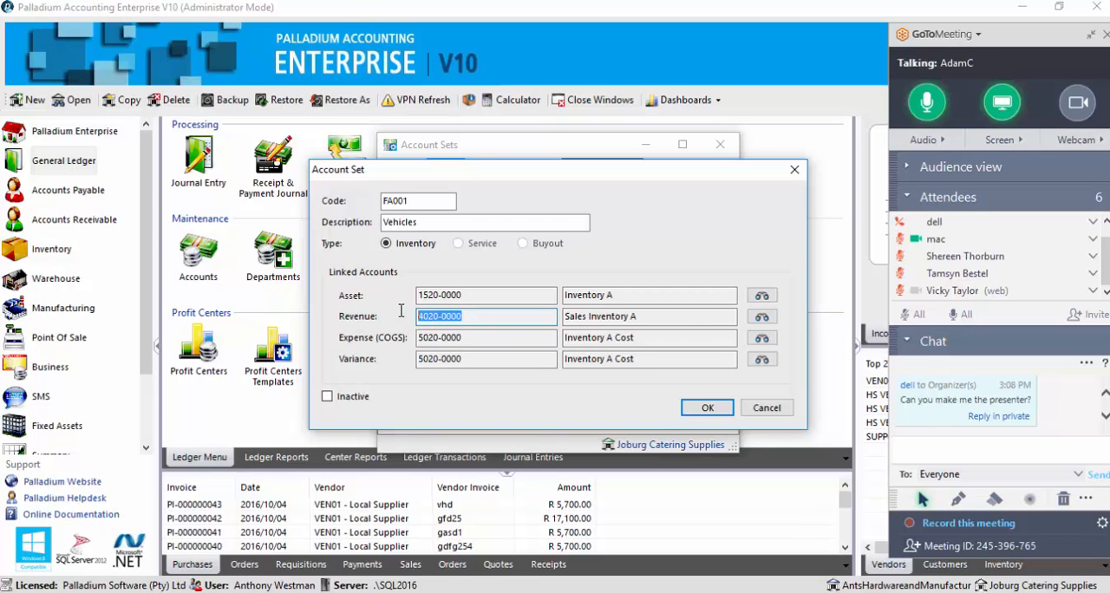
left_click(461, 338)
left_click_drag(459, 339, 409, 338)
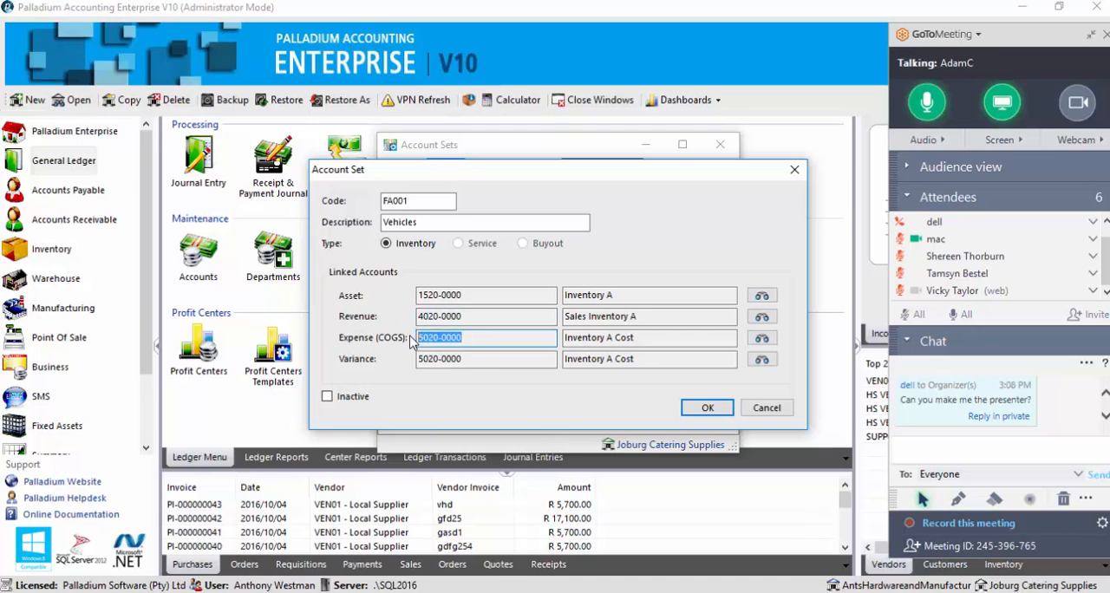
left_click_drag(469, 296, 413, 295)
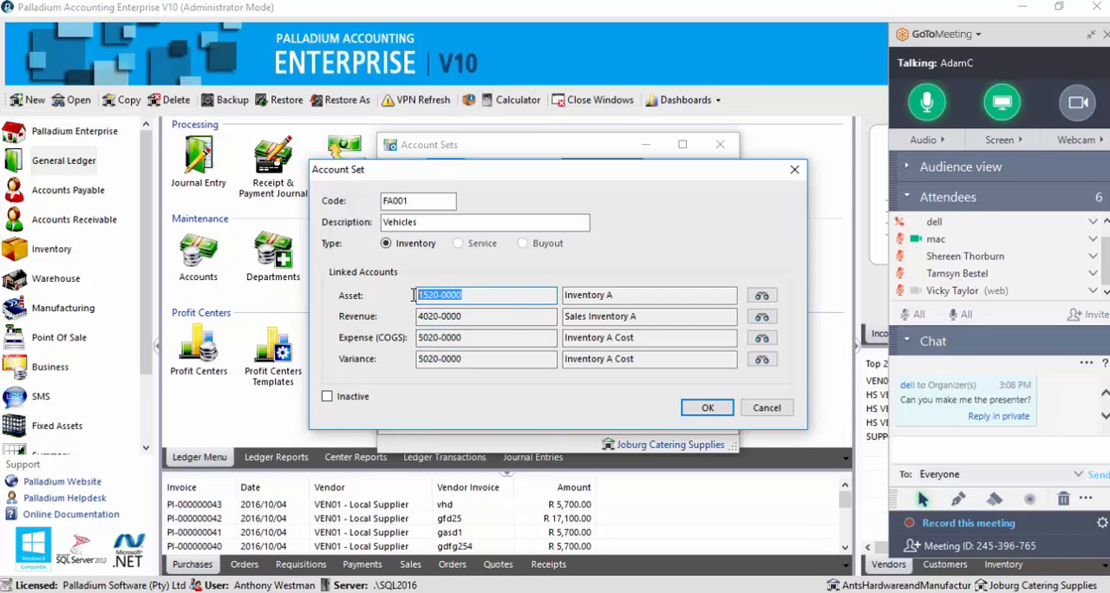
left_click(460, 317)
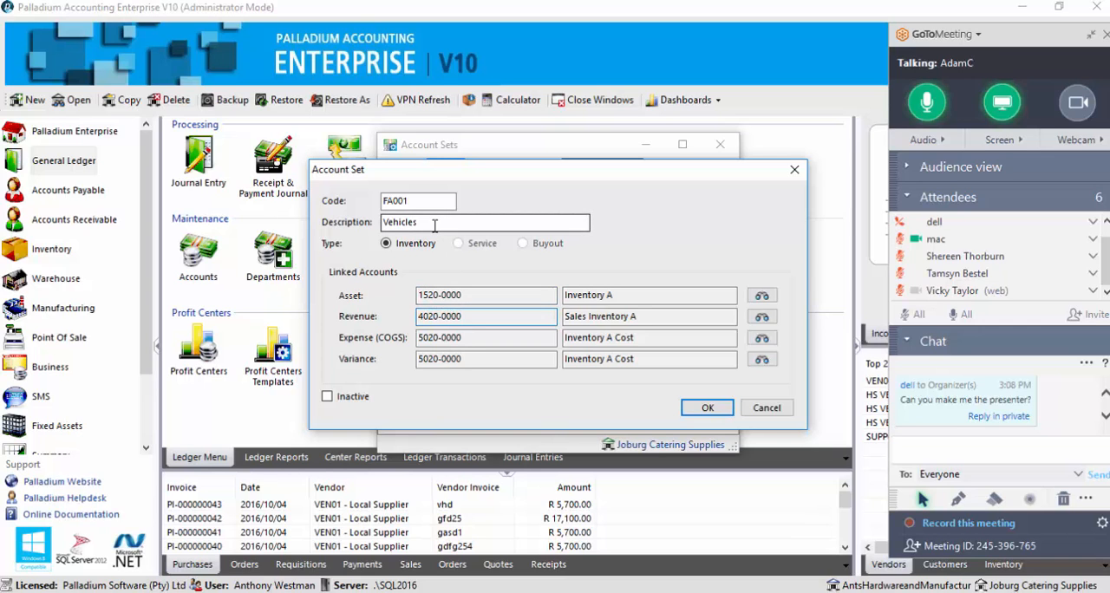
left_click_drag(434, 224, 384, 234)
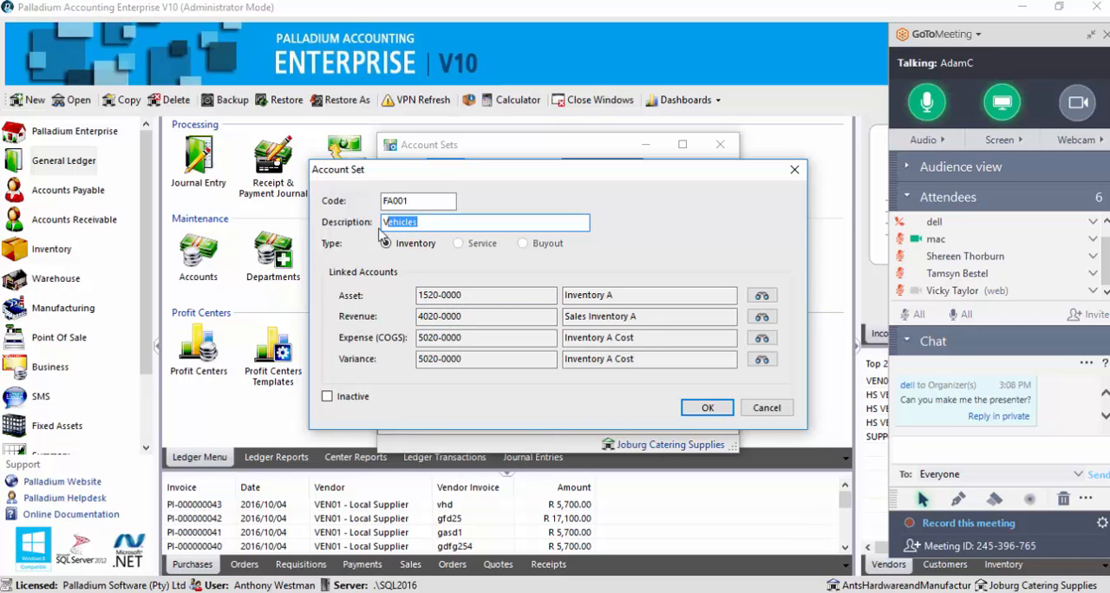
left_click_drag(471, 318, 420, 359)
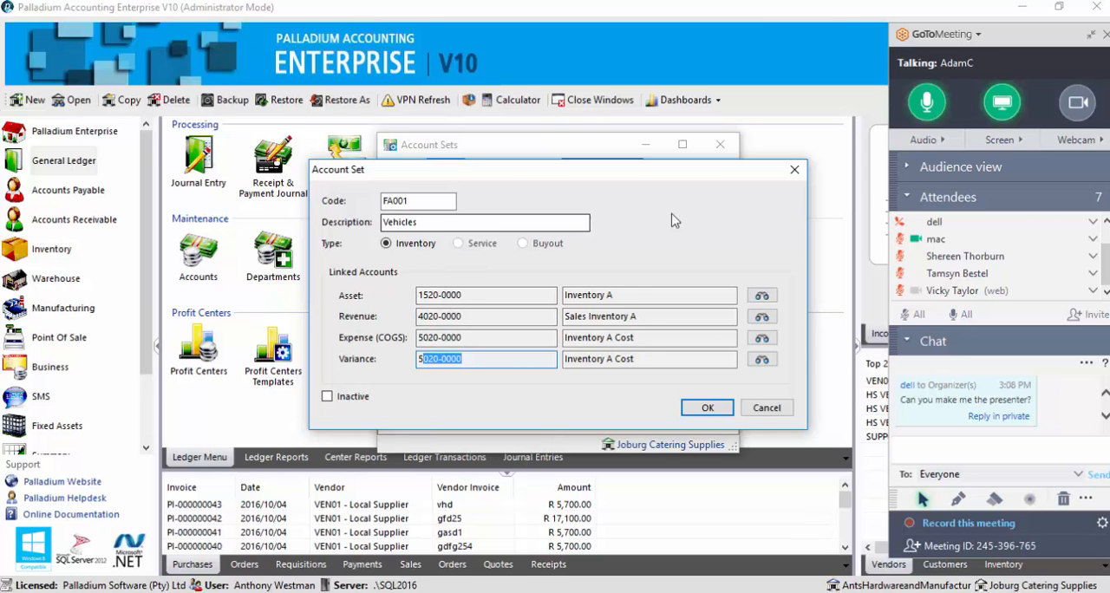
left_click(794, 170)
left_click(719, 144)
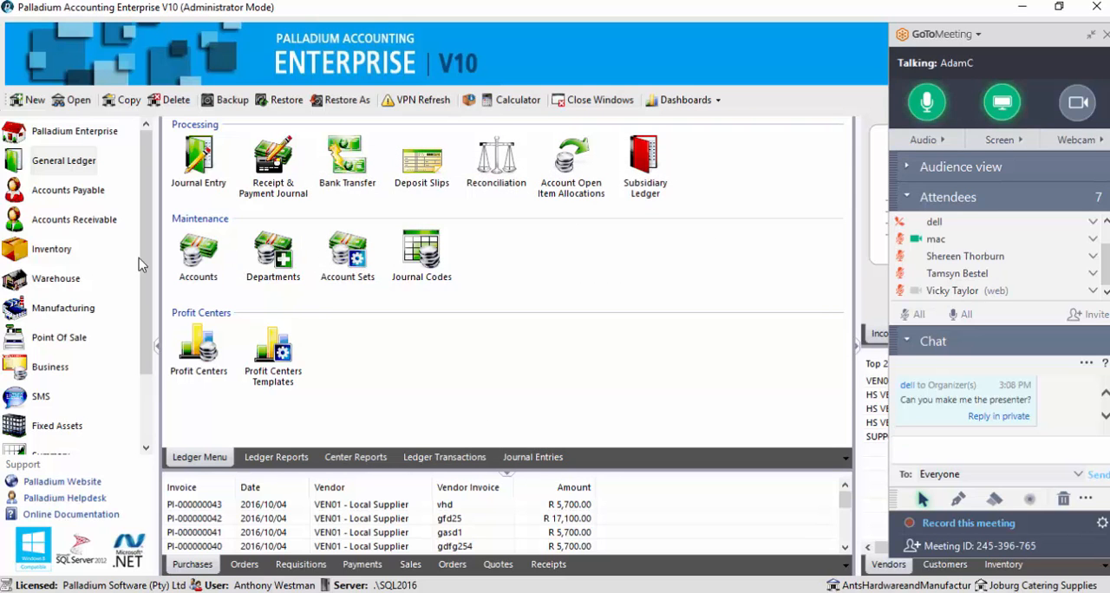
Open the Inventory & Services list from the Inventory module's maintenance section
left_click(57, 253)
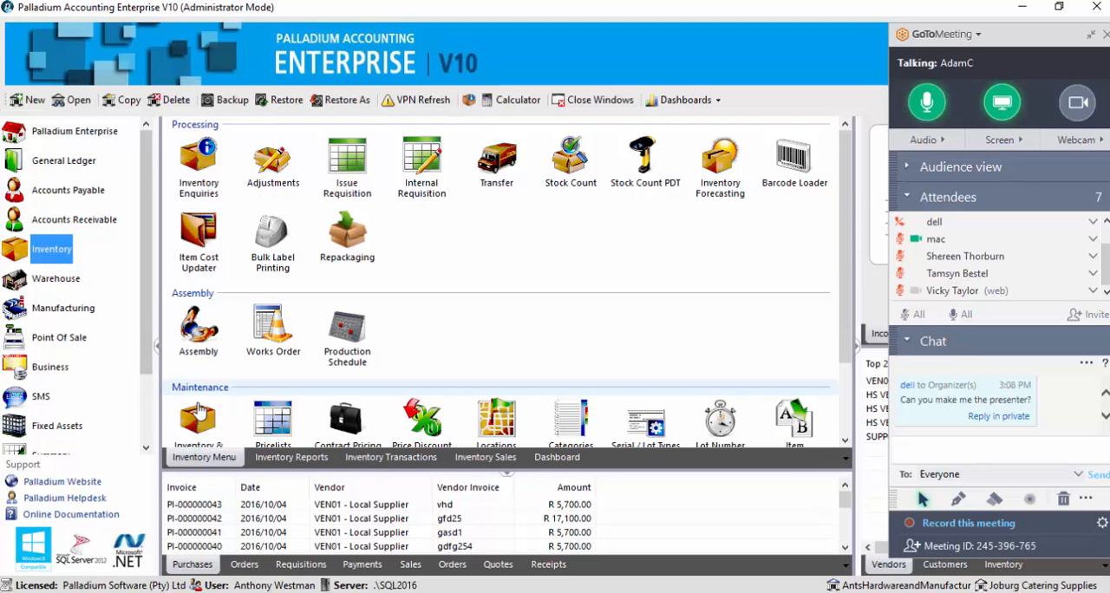
scroll(199, 414, "down", 2)
left_click(198, 339)
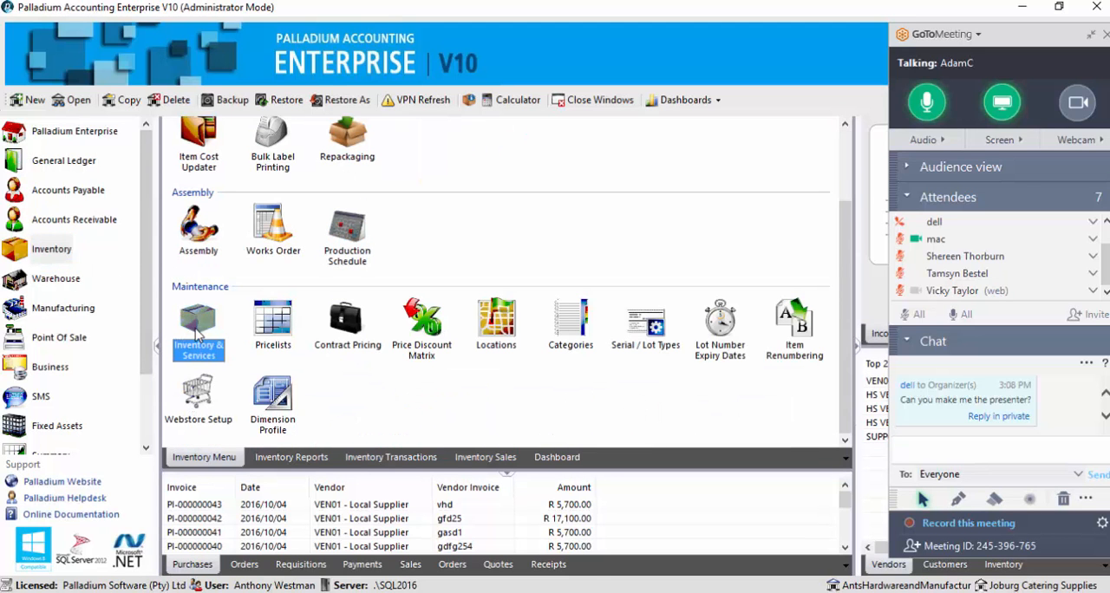
double_click(192, 333)
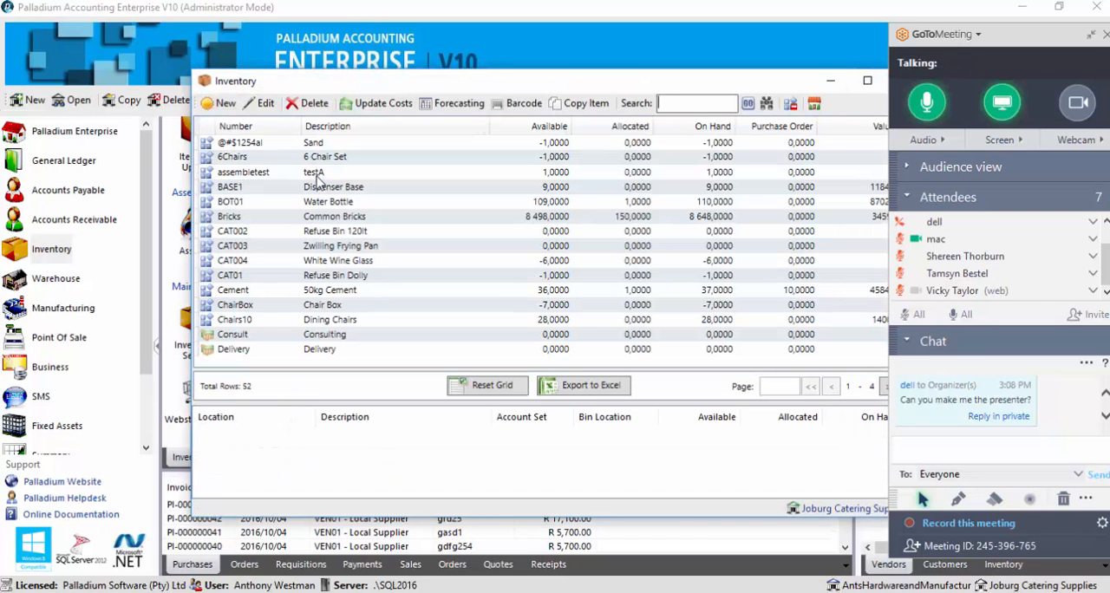
Open the Dispenser Base item (BASE1) and view its location and account set assignments
left_click(330, 191)
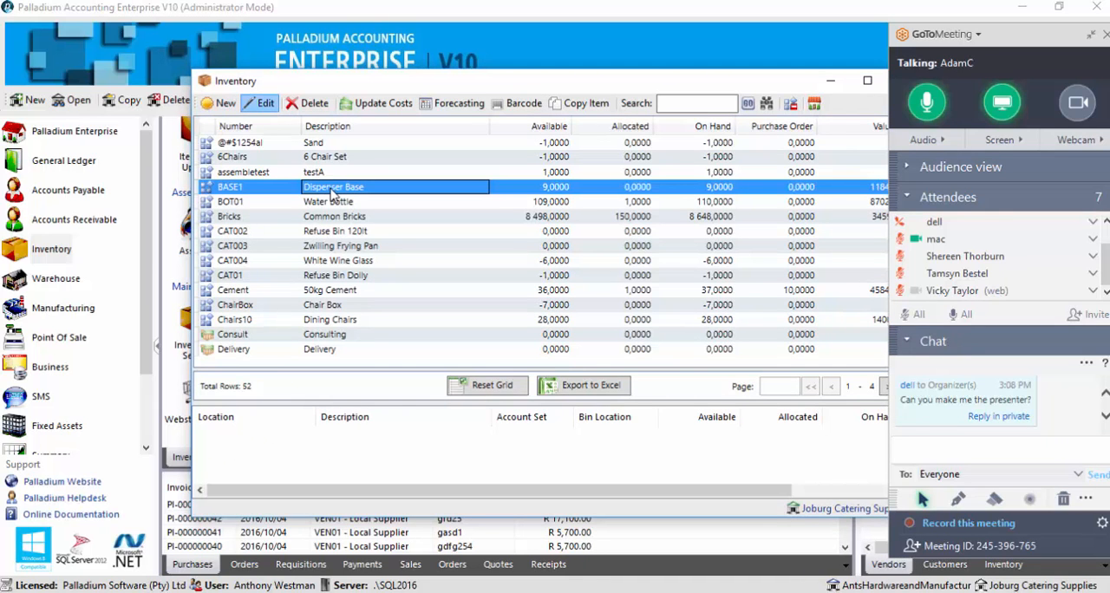
double_click(333, 192)
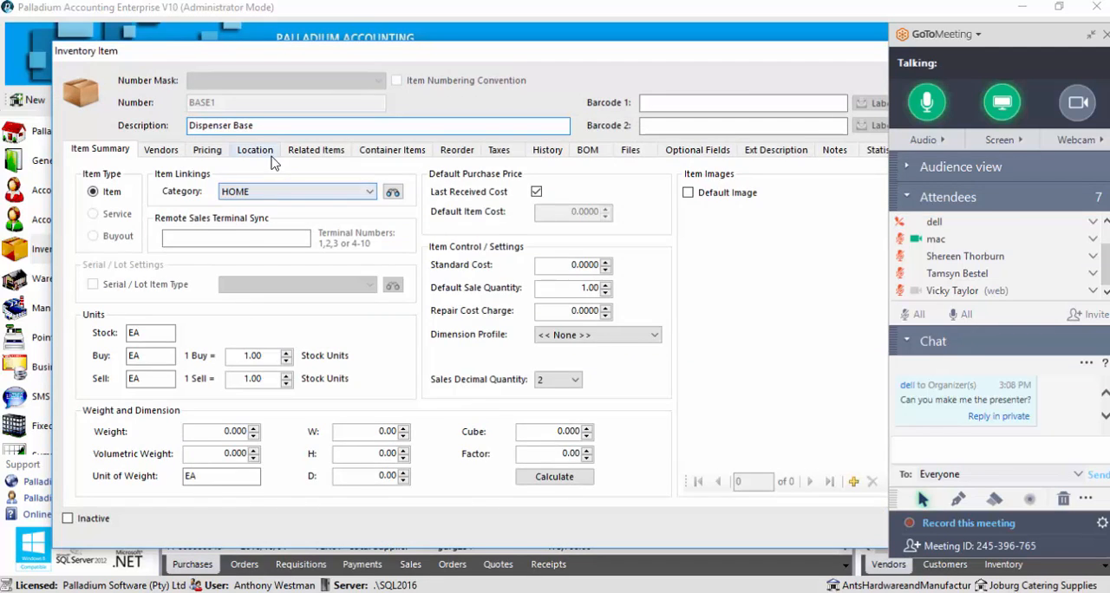
left_click(260, 154)
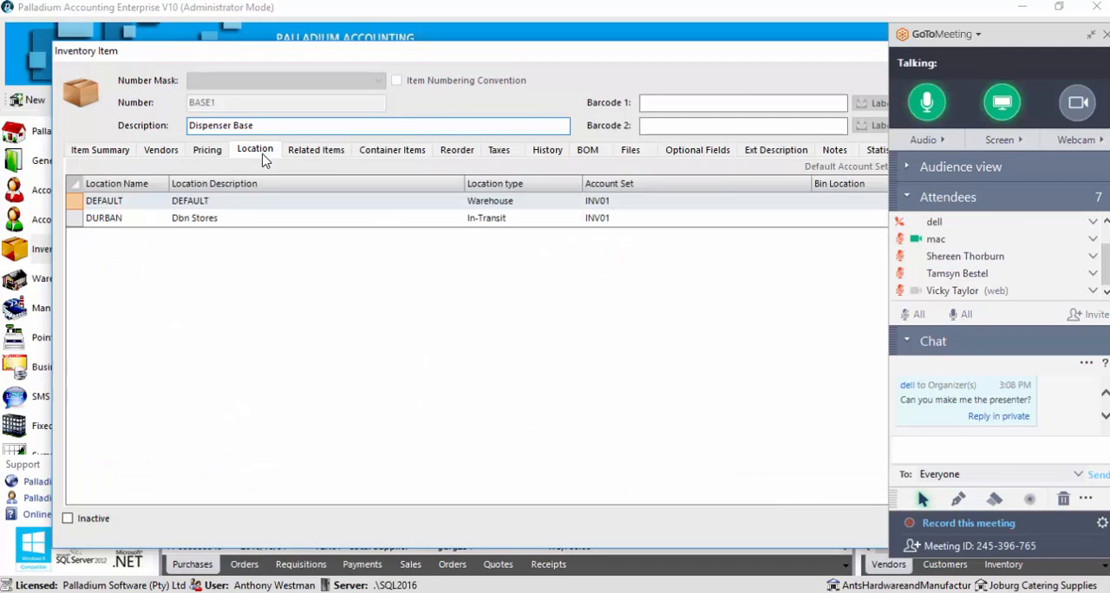
Assign account set INV02 to the Dispenser Base item's DURBAN location
left_click(1091, 34)
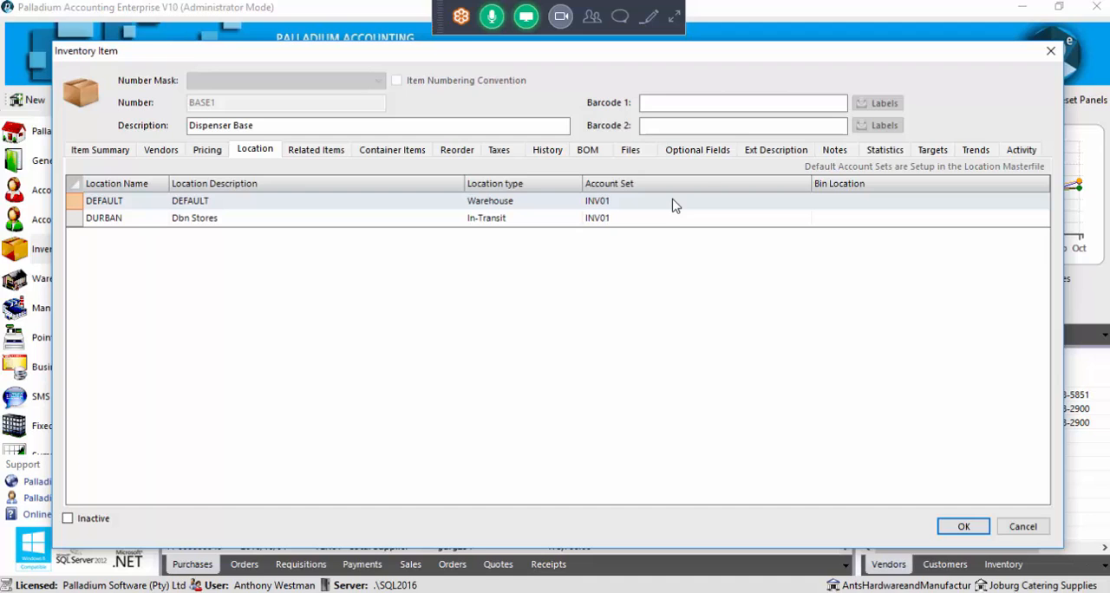
left_click(690, 222)
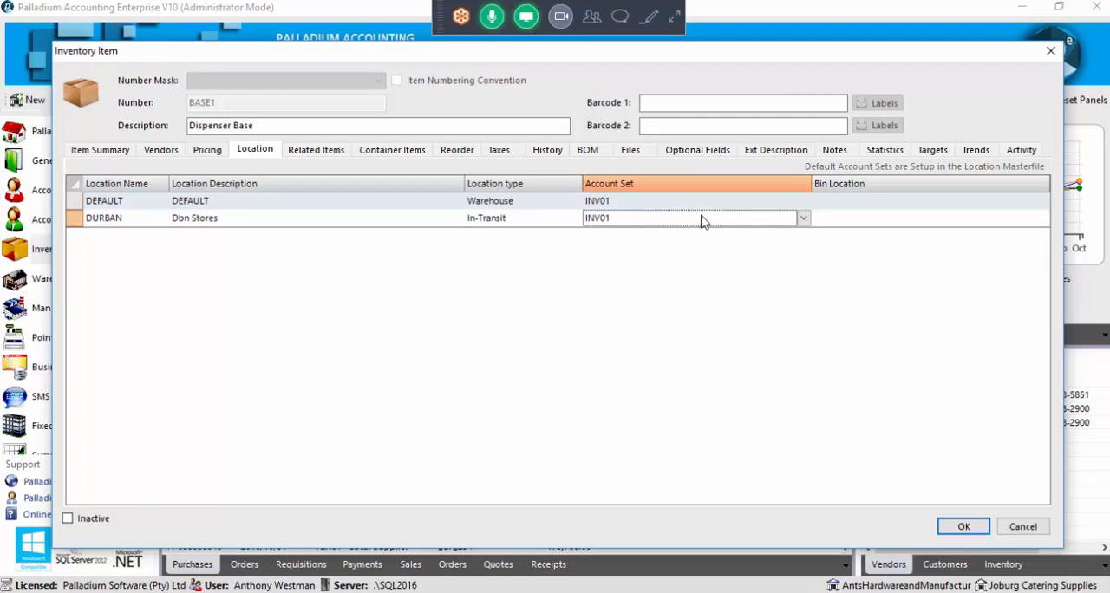
left_click(804, 219)
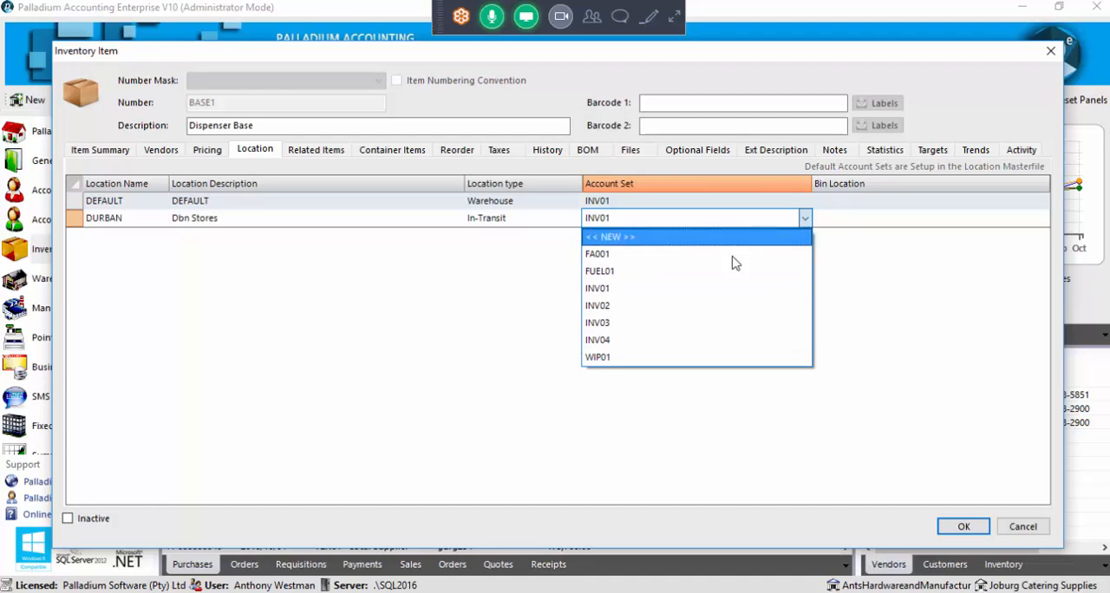
left_click(686, 306)
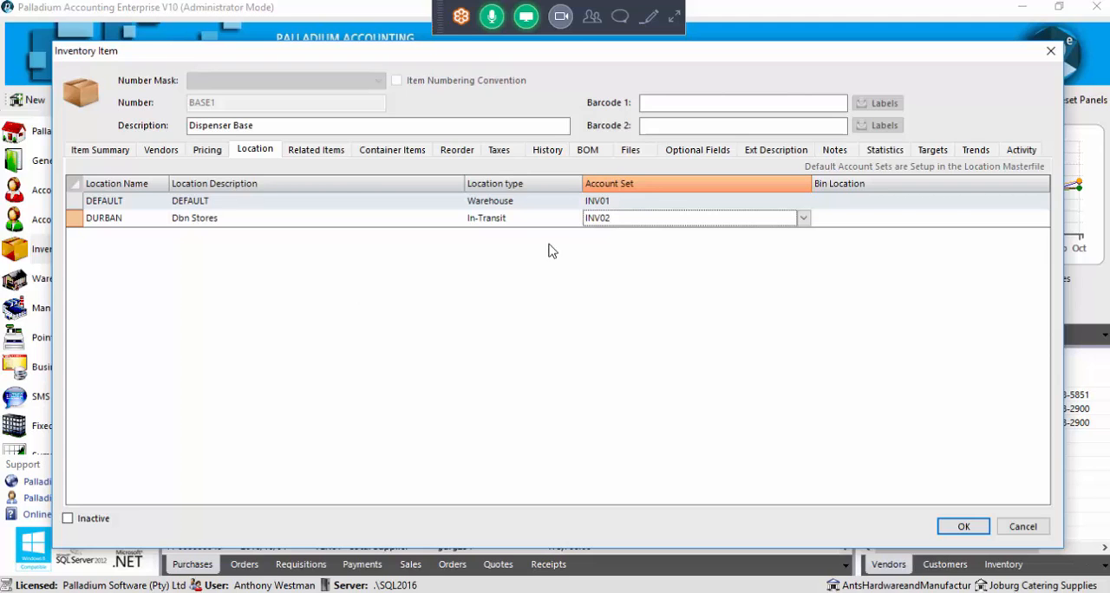
Enter bin location a1 for DEFAULT and r5 for DURBAN, and cancel the item's changes
left_click(891, 216)
left_click(893, 207)
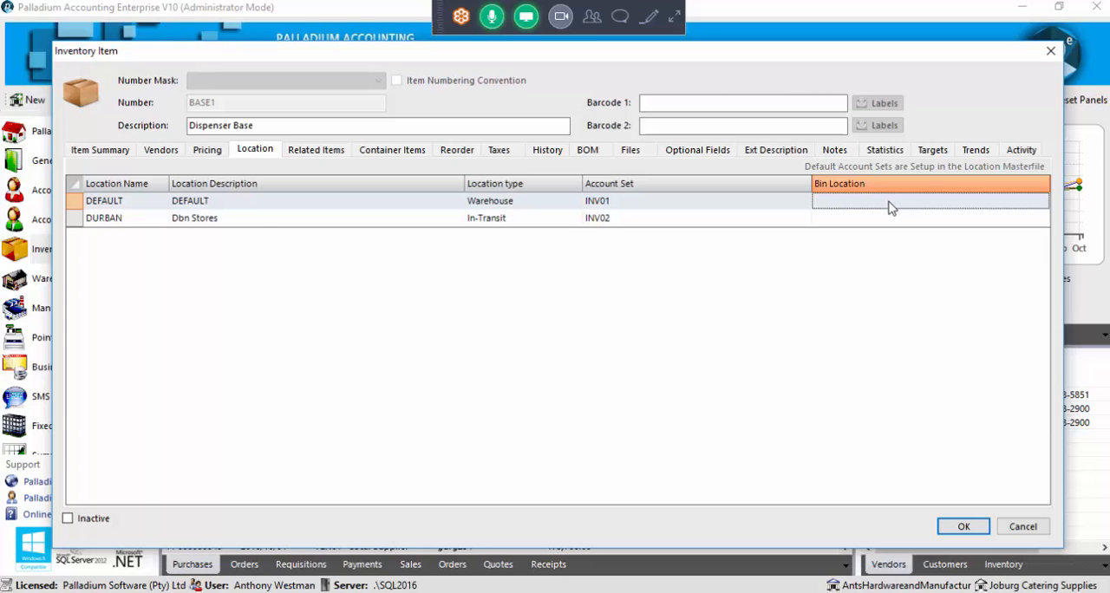
type("a")
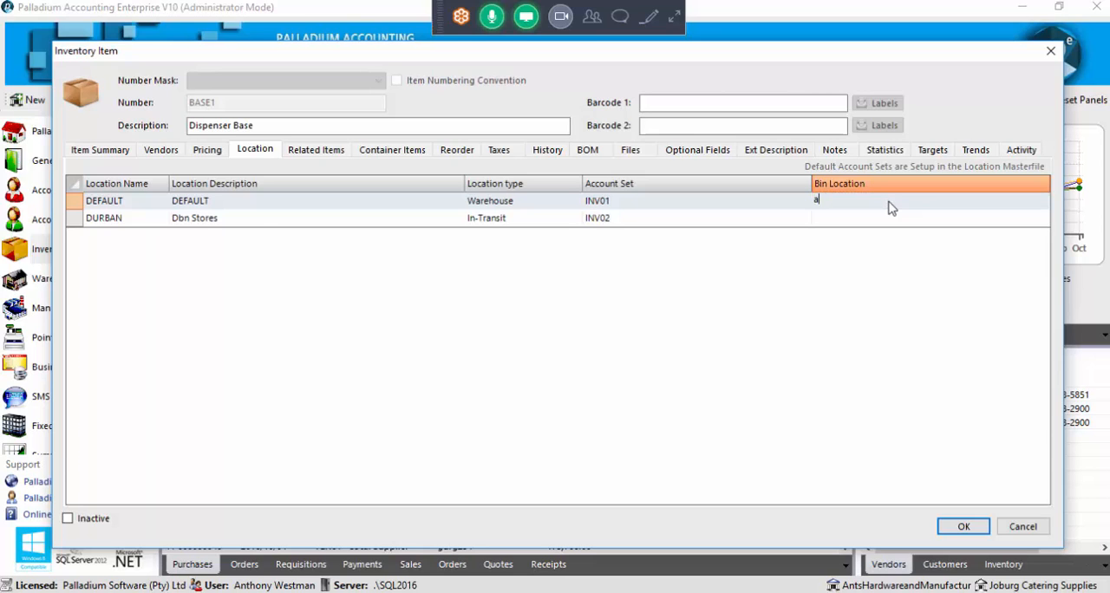
type("1")
double_click(819, 201)
left_click(848, 200)
double_click(819, 200)
left_click(837, 219)
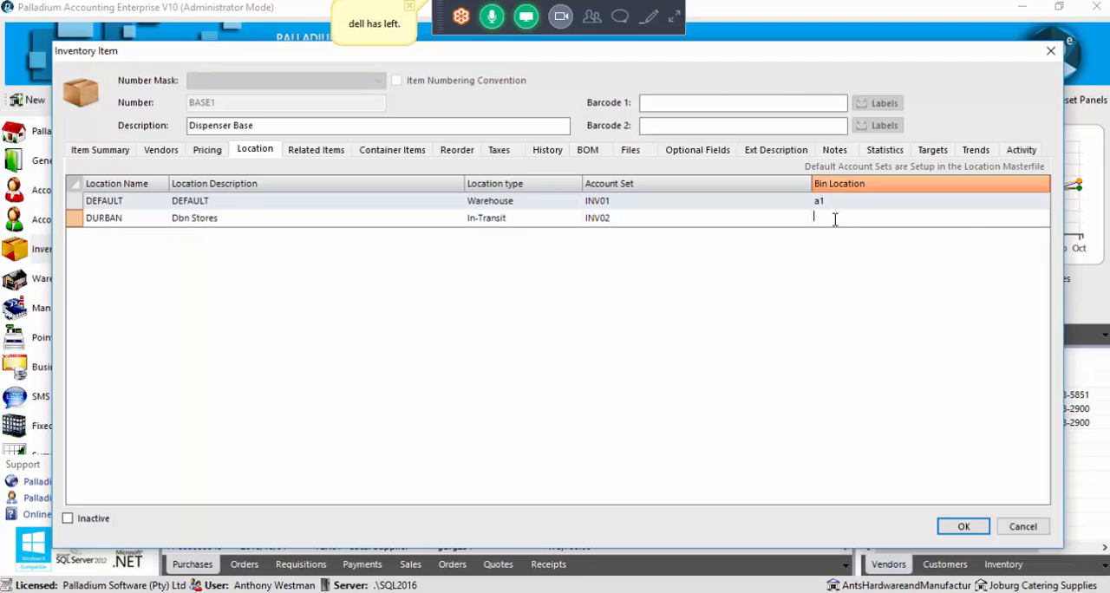
type("r5")
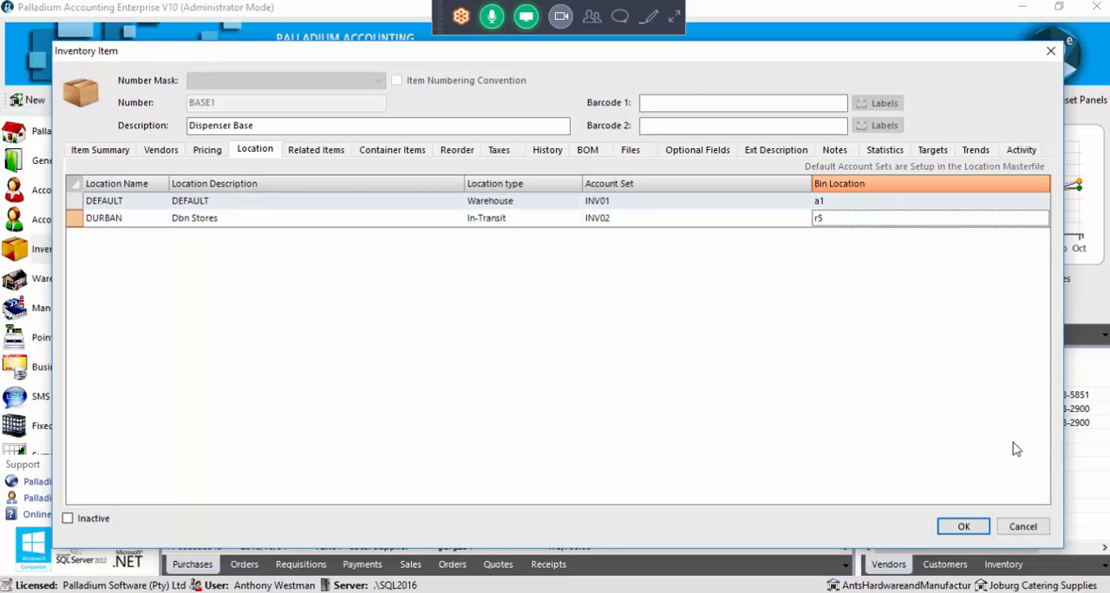
left_click(1023, 531)
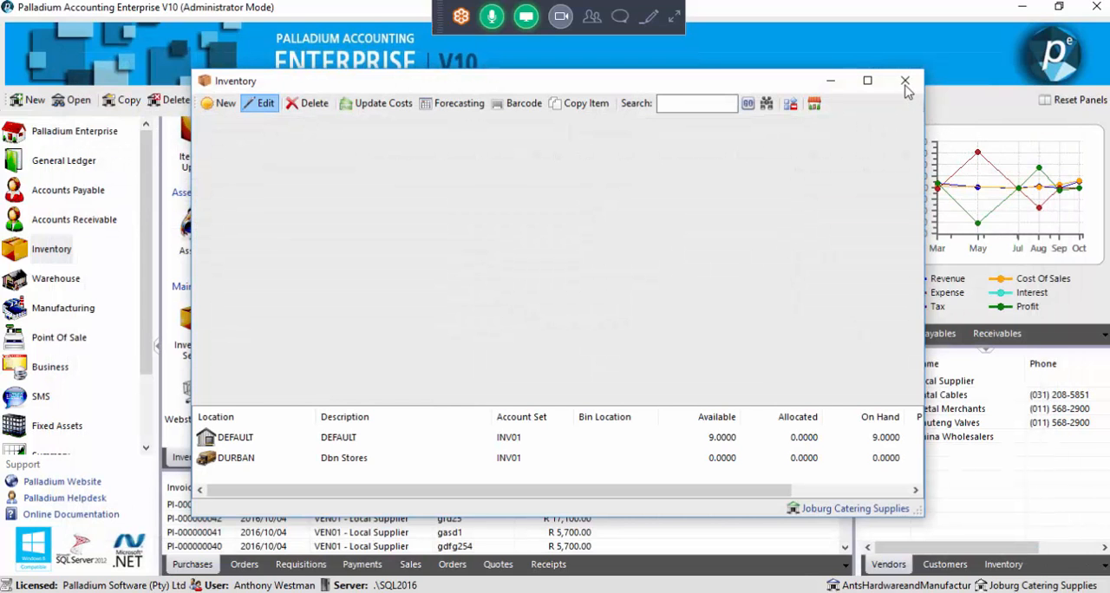
Close the Inventory list and open the Stock Count Sheets report options from the inventory reports
left_click(904, 82)
left_click(291, 457)
scroll(278, 365, "down", 6)
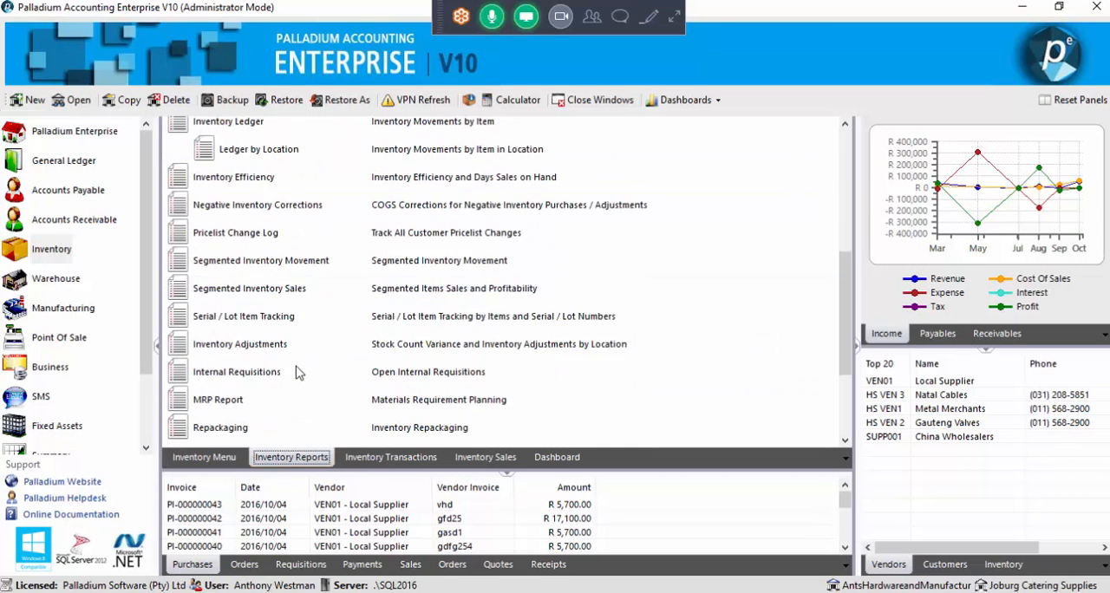
left_click(264, 378)
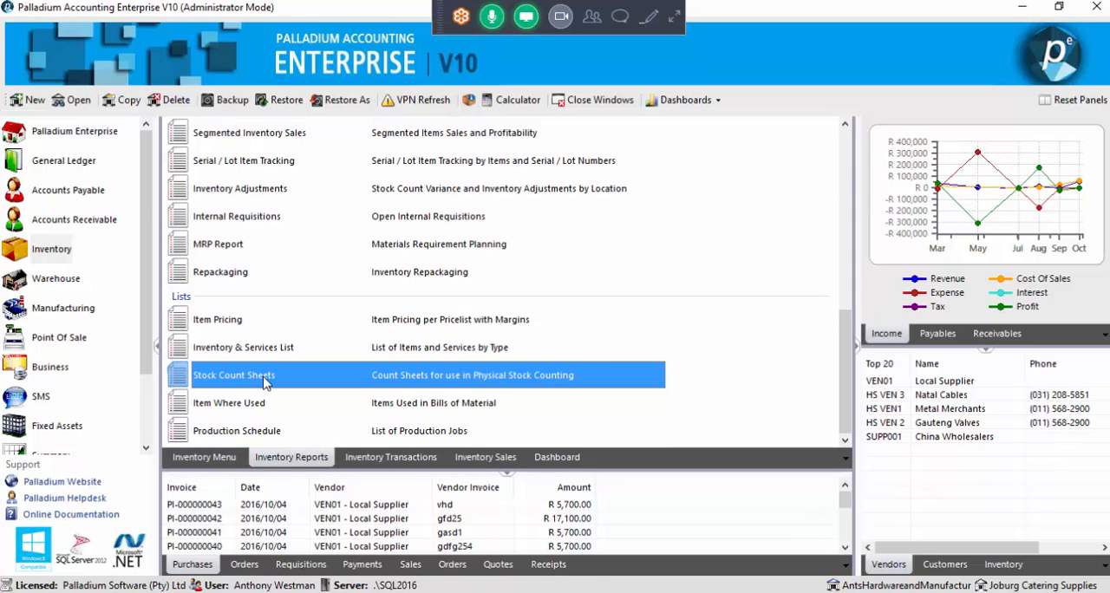
double_click(265, 378)
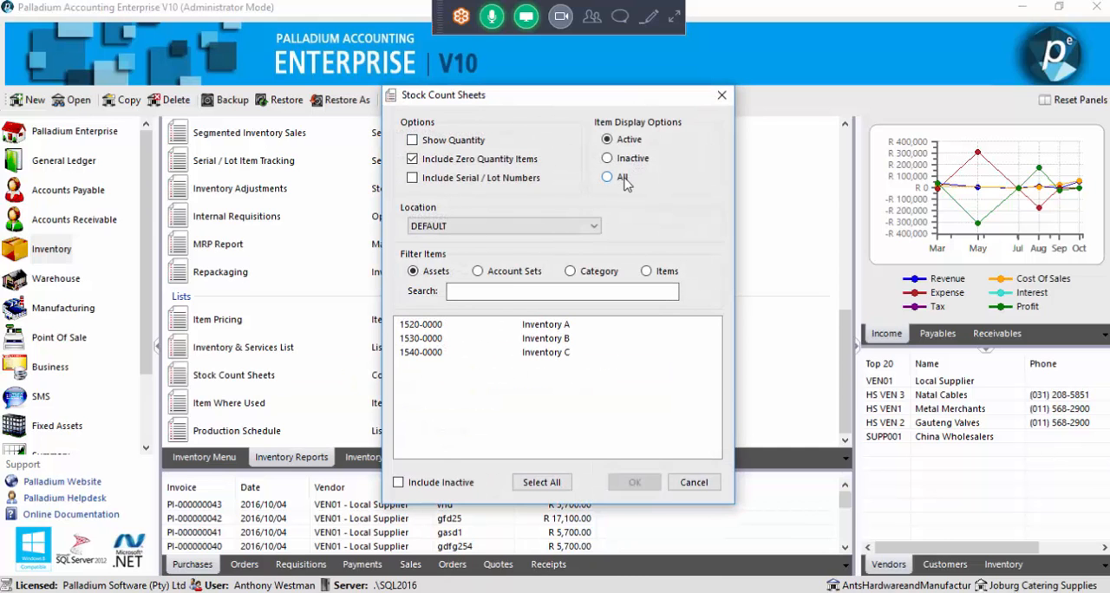
Run the Stock Count Sheets report for all listed asset accounts, examine its Bin Location column, and close it
left_click(546, 482)
left_click(632, 483)
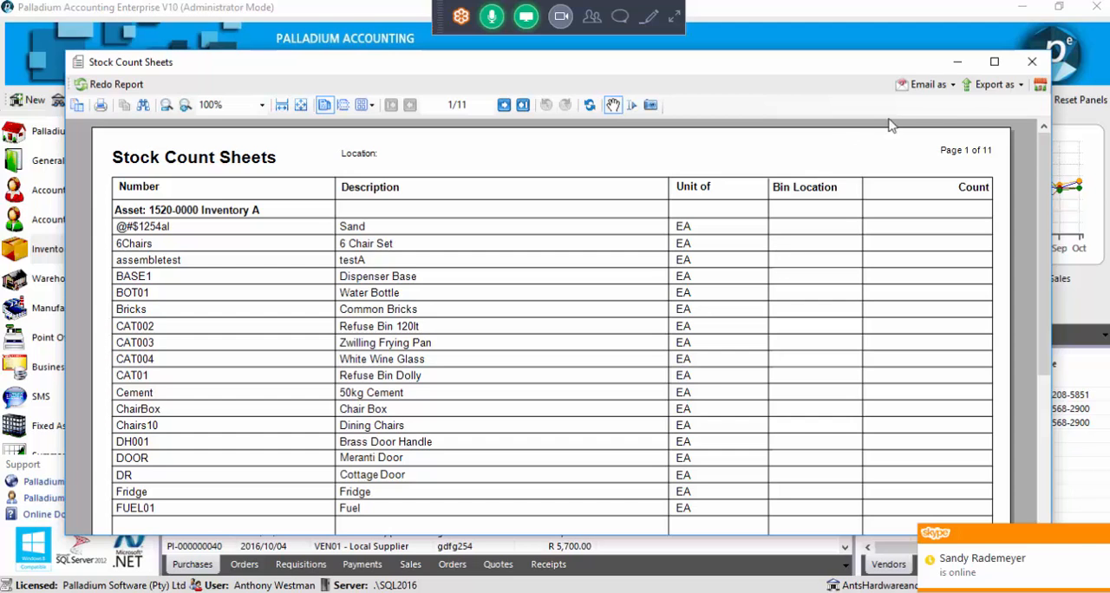
left_click(1020, 70)
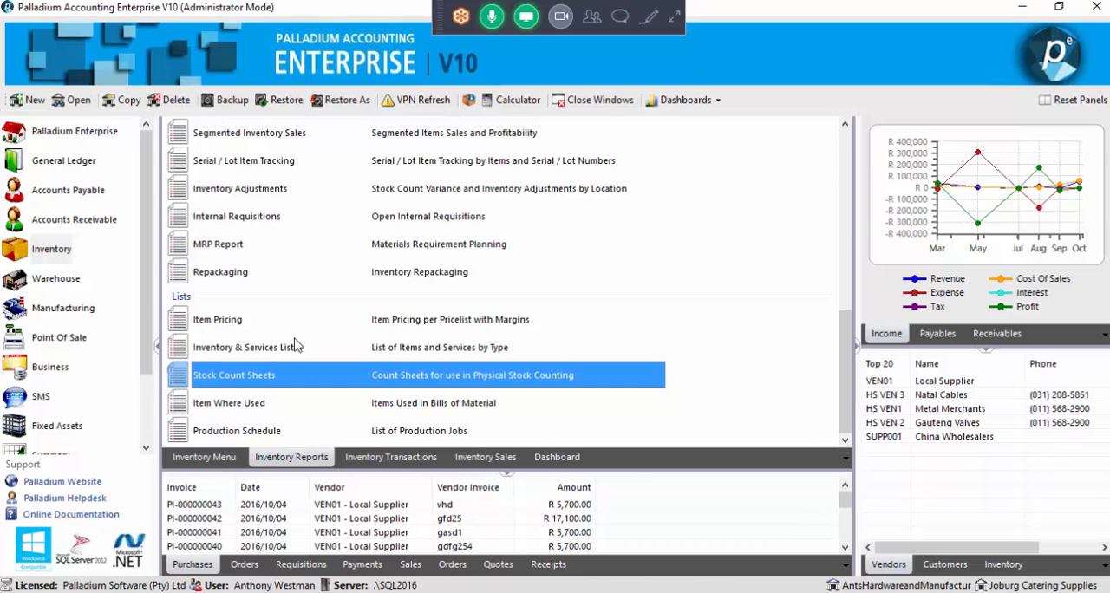
Expand the GoToMeeting controls and send the presenter's e-mail address to Everyone in the meeting chat
left_click(675, 24)
left_click(673, 19)
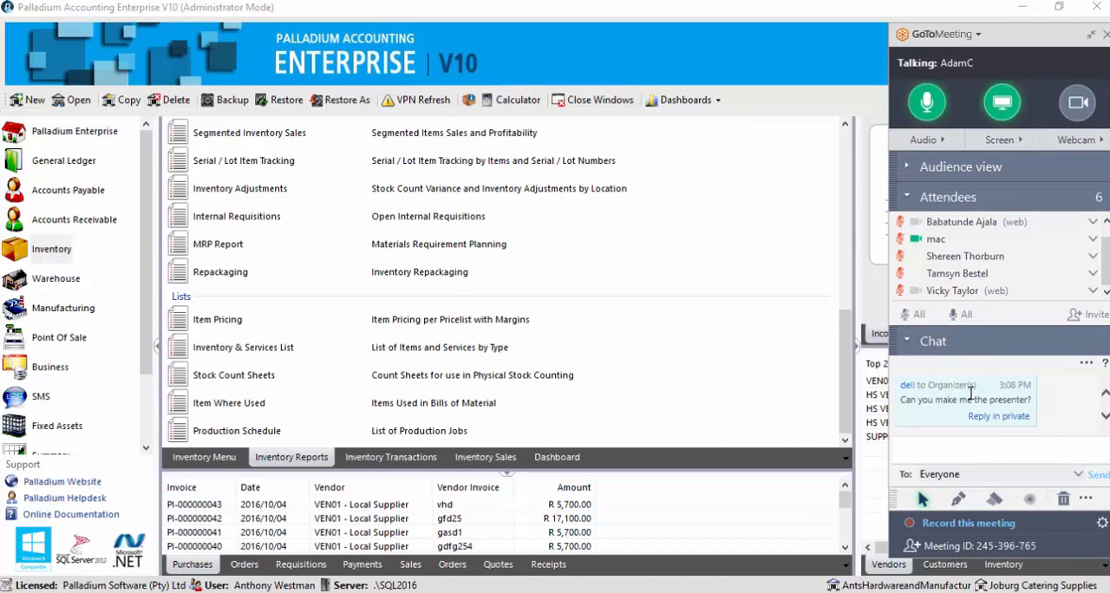
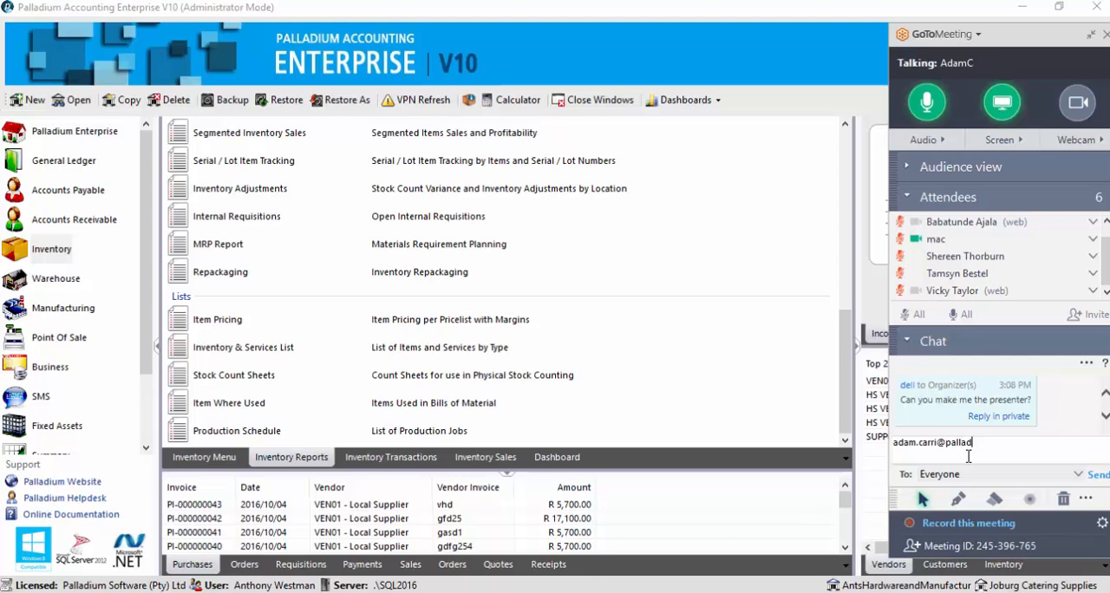
key("Return")
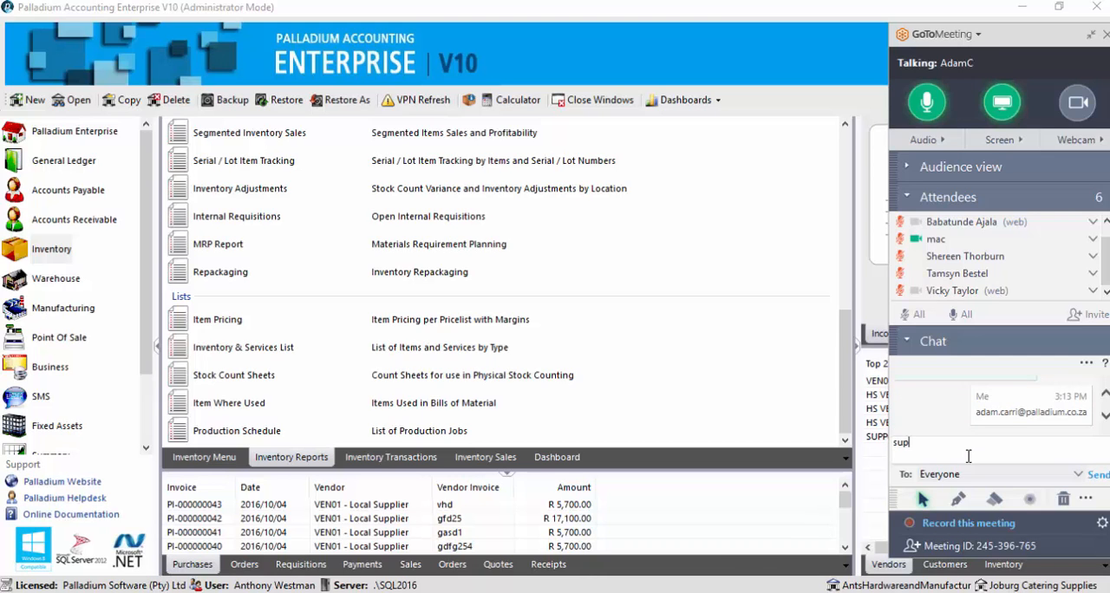
Send the support e-mail address to Everyone in the meeting chat
key("Return")
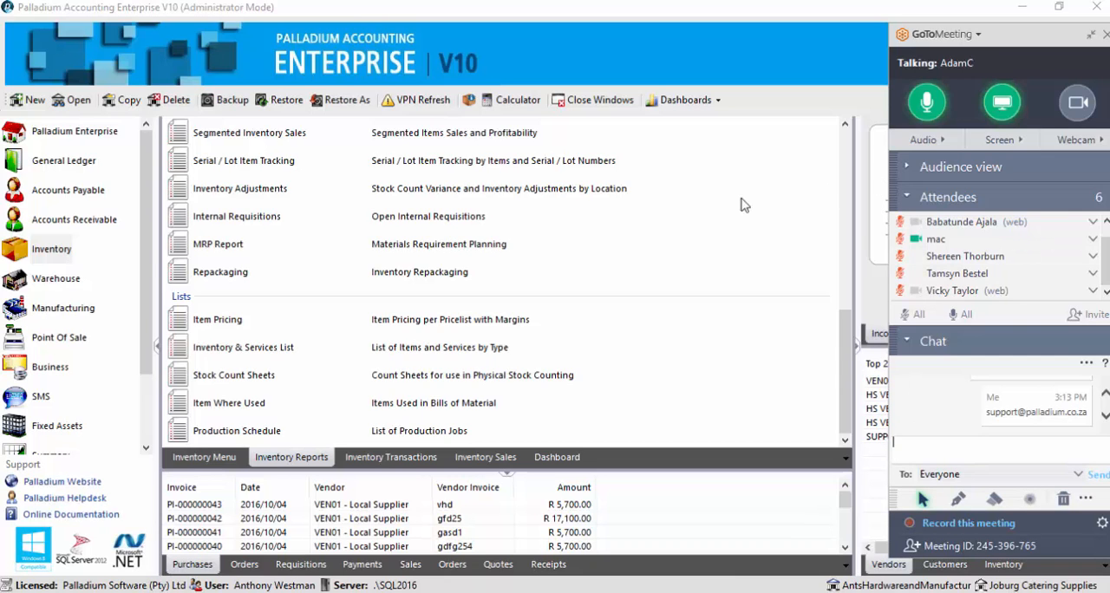
Start an Accounts Receivable credit note for the last listed customer and shrink the meeting controls
left_click(94, 222)
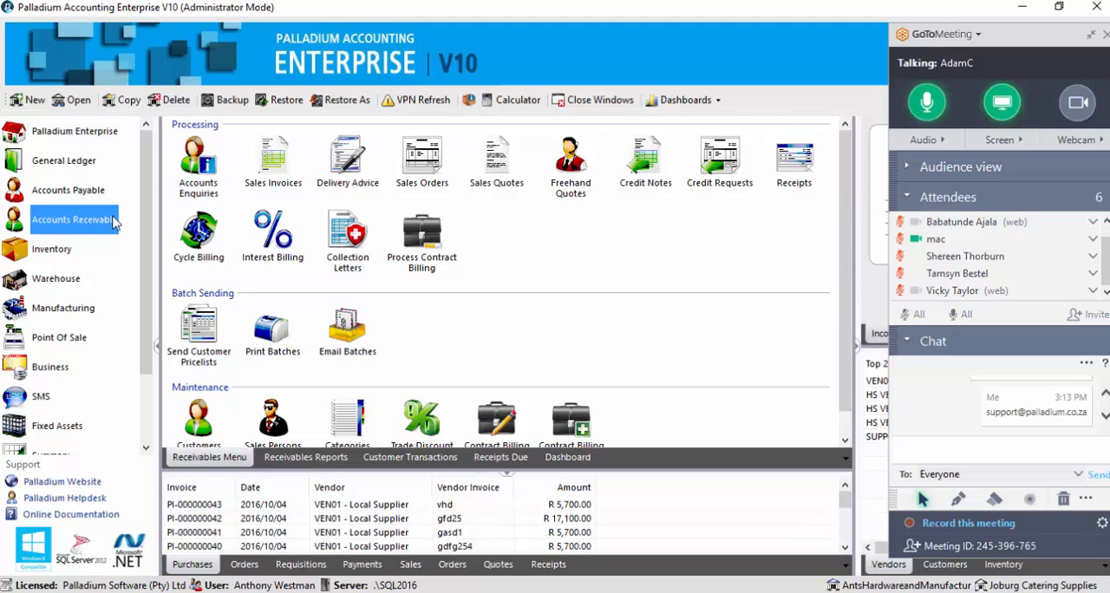
left_click(646, 169)
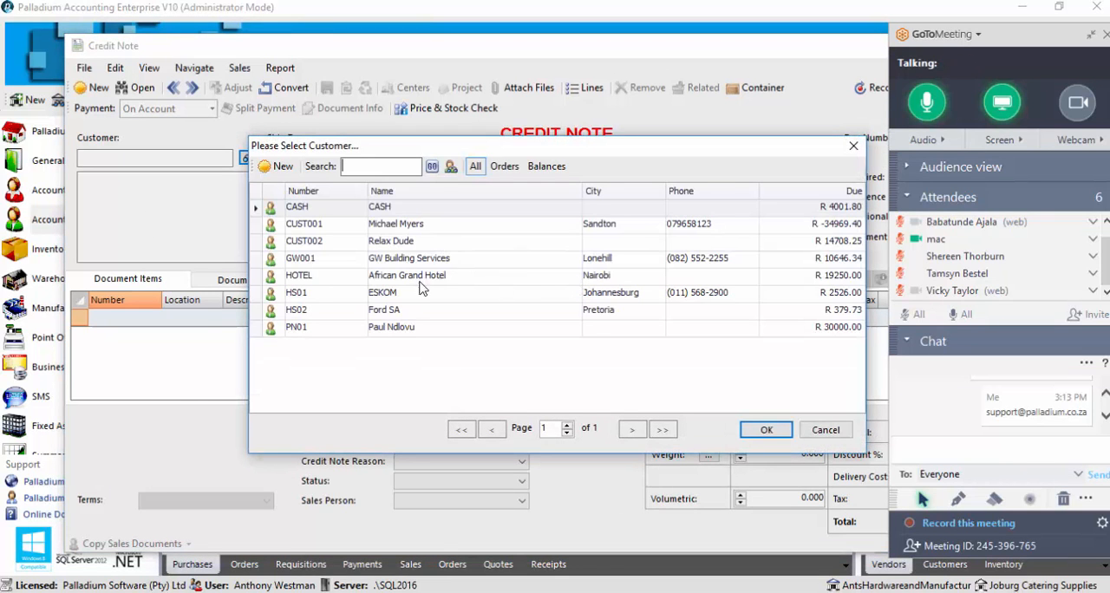
double_click(403, 327)
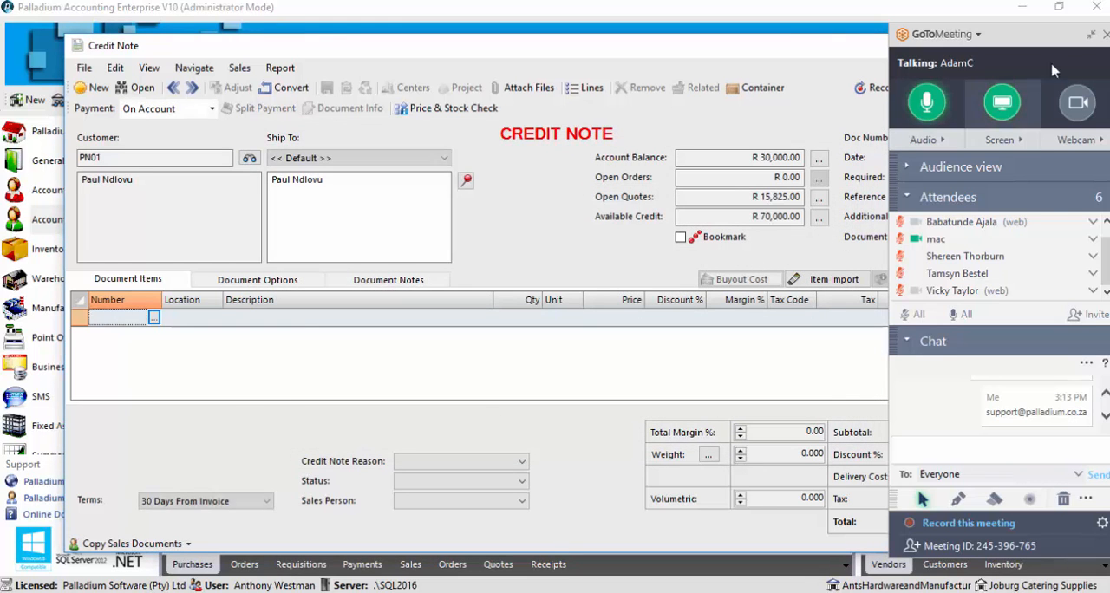
left_click(1091, 35)
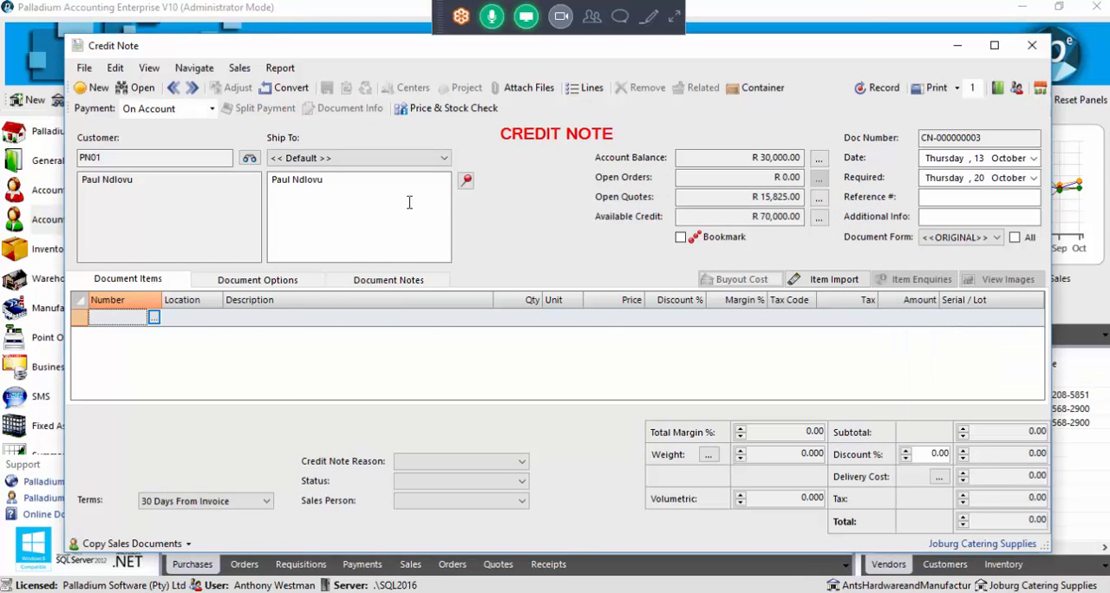
Filter the credit note's item selection to Journals only and add Purchase Discounts as a line
left_click(154, 319)
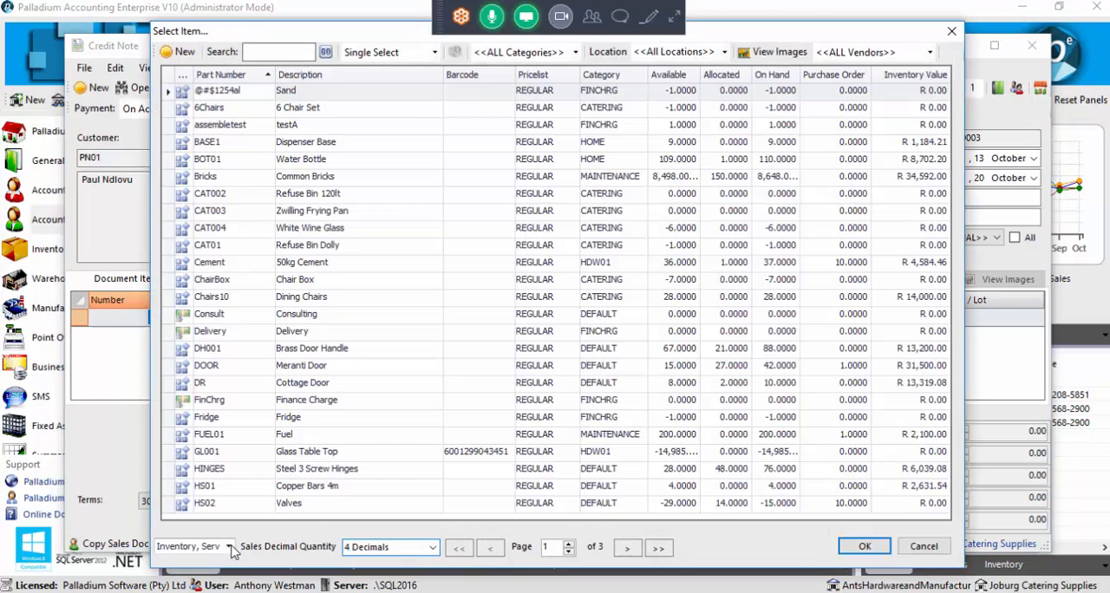
left_click(230, 547)
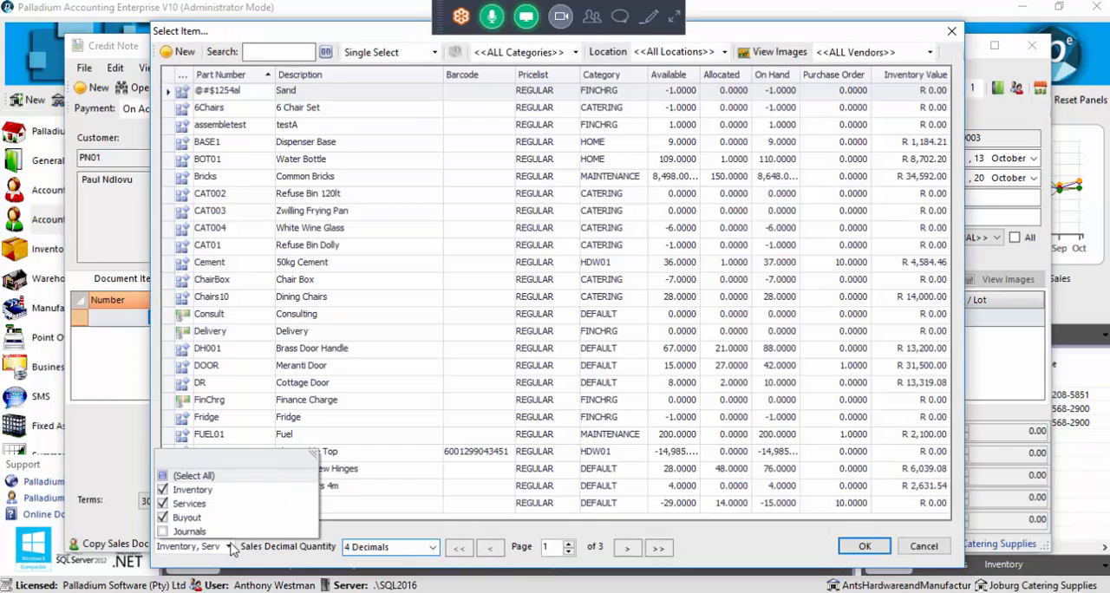
left_click(162, 491)
left_click(163, 532)
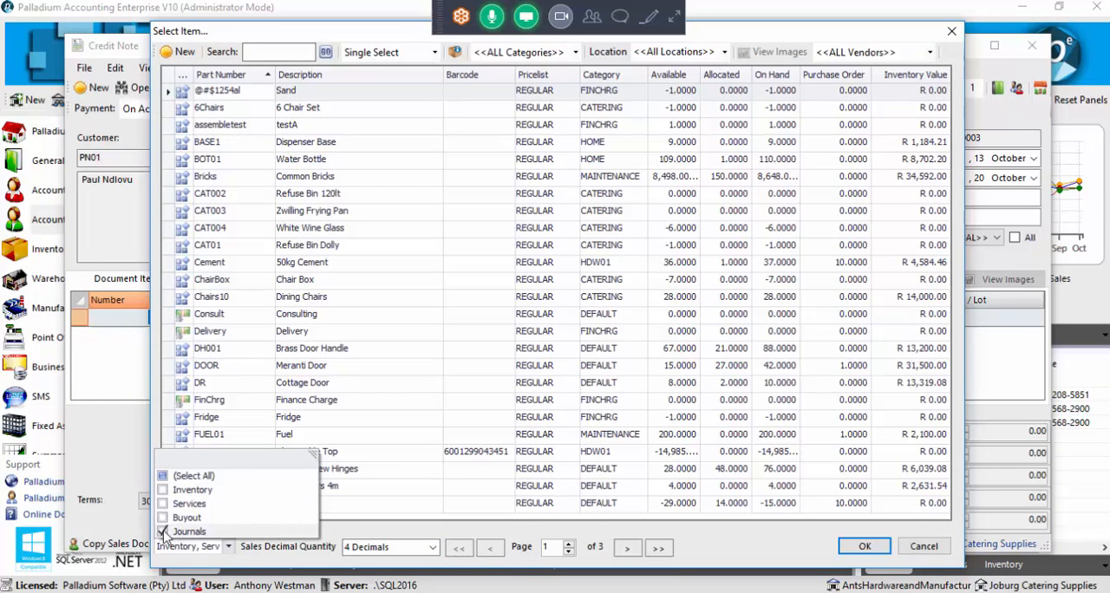
left_click(453, 454)
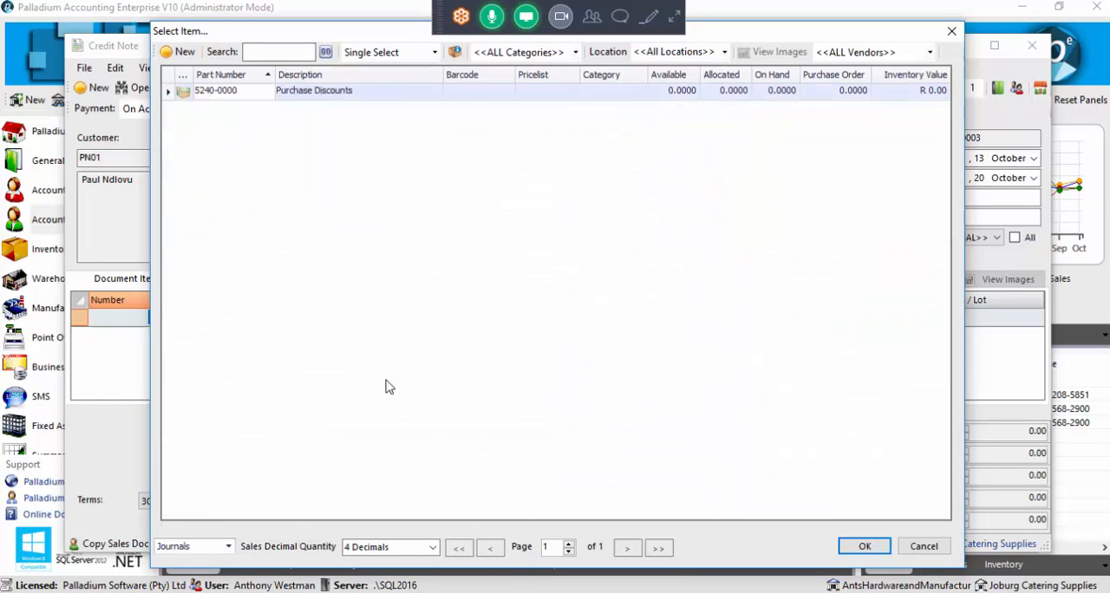
double_click(322, 91)
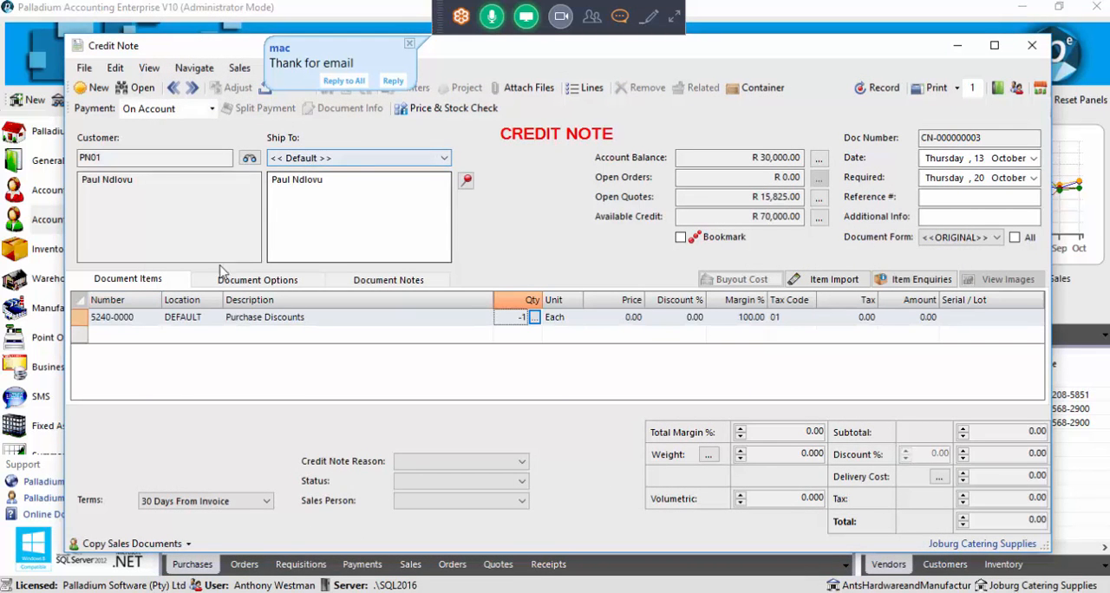
Set the Purchase Discounts line's price to 3000 and close the credit note without recording it
left_click(621, 317)
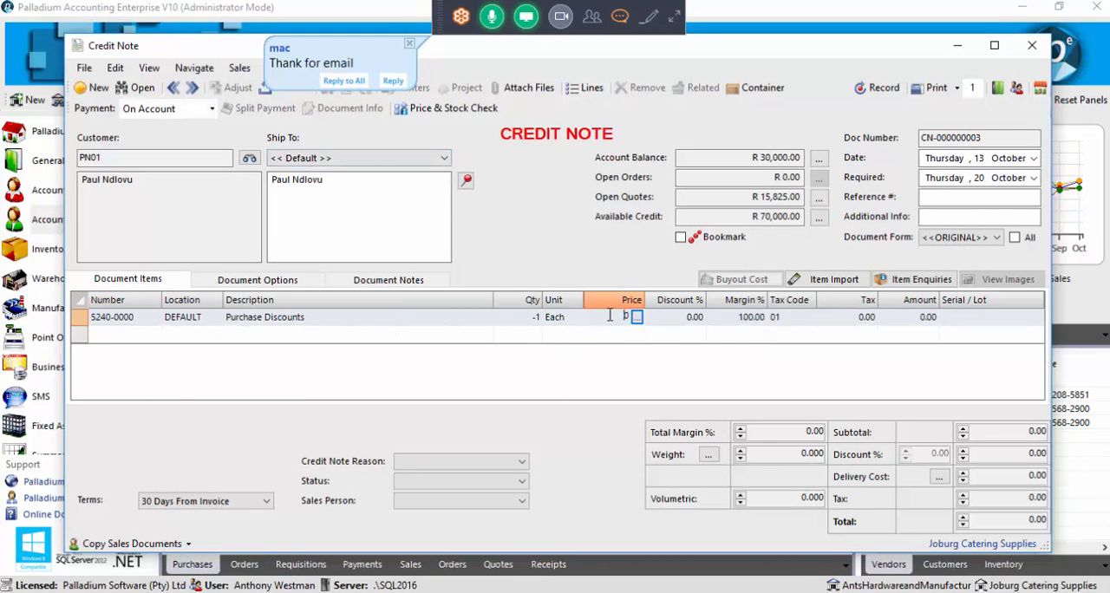
type("3000")
key("Return")
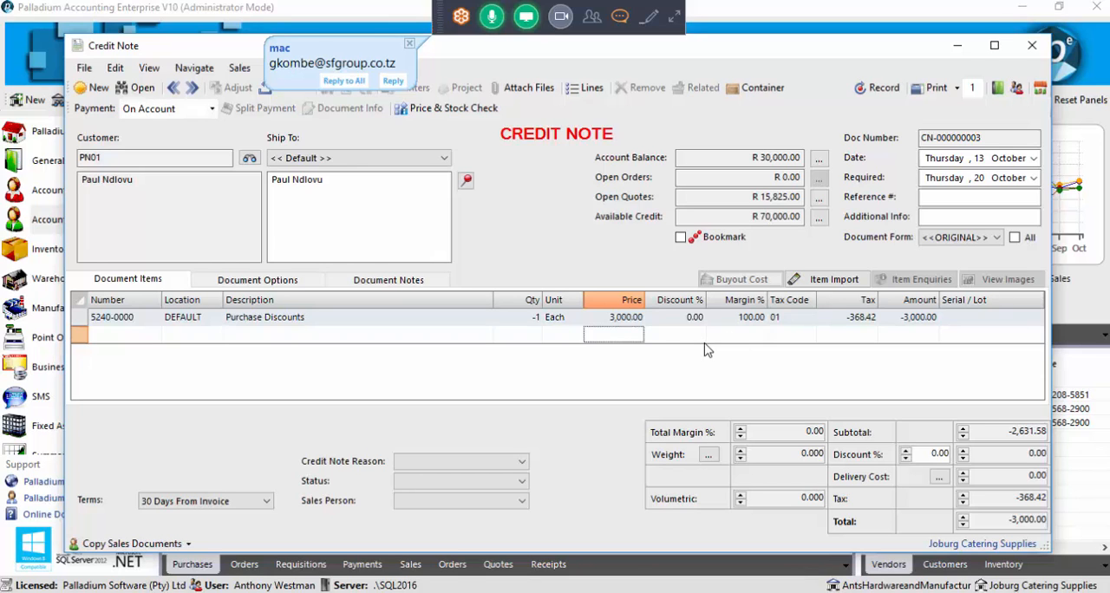
left_click(1026, 54)
left_click(562, 361)
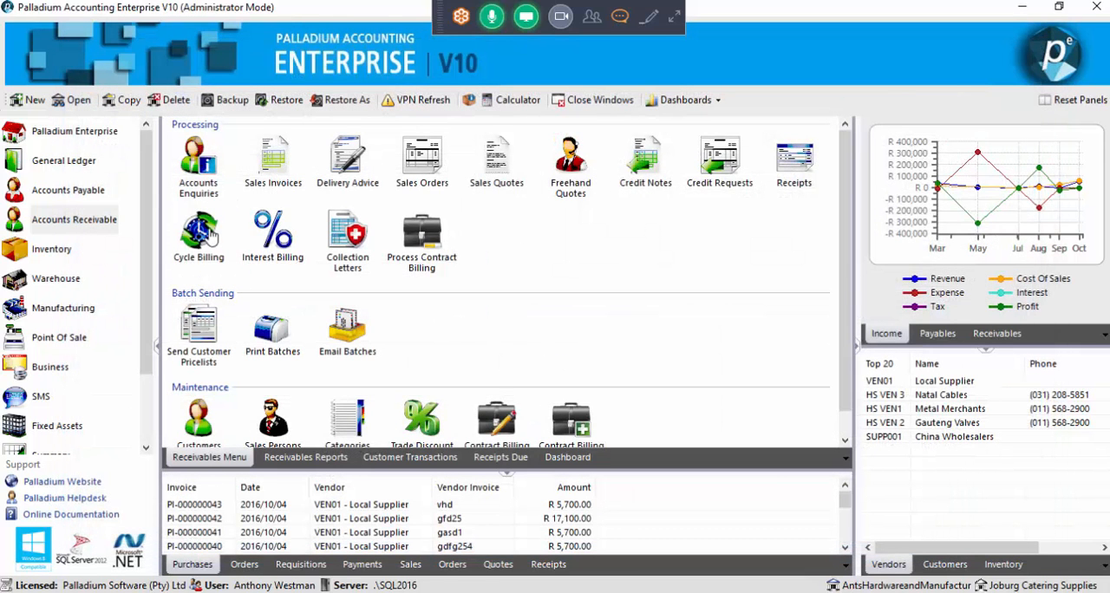
Start a General Ledger journal entry with an AR module line for the customer ESKOM
left_click(95, 165)
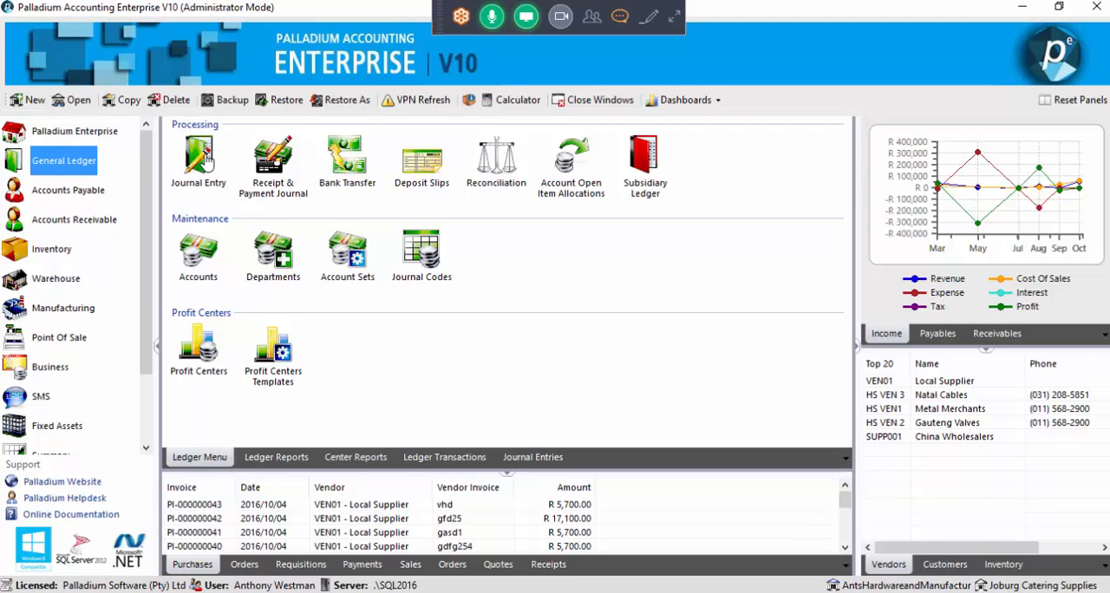
left_click(206, 156)
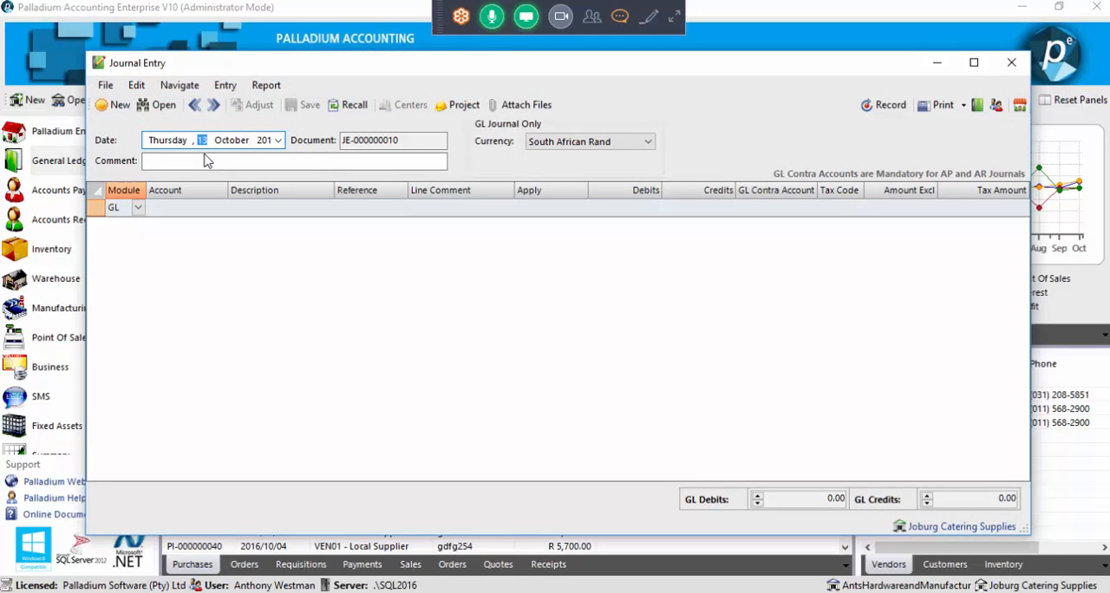
left_click(139, 209)
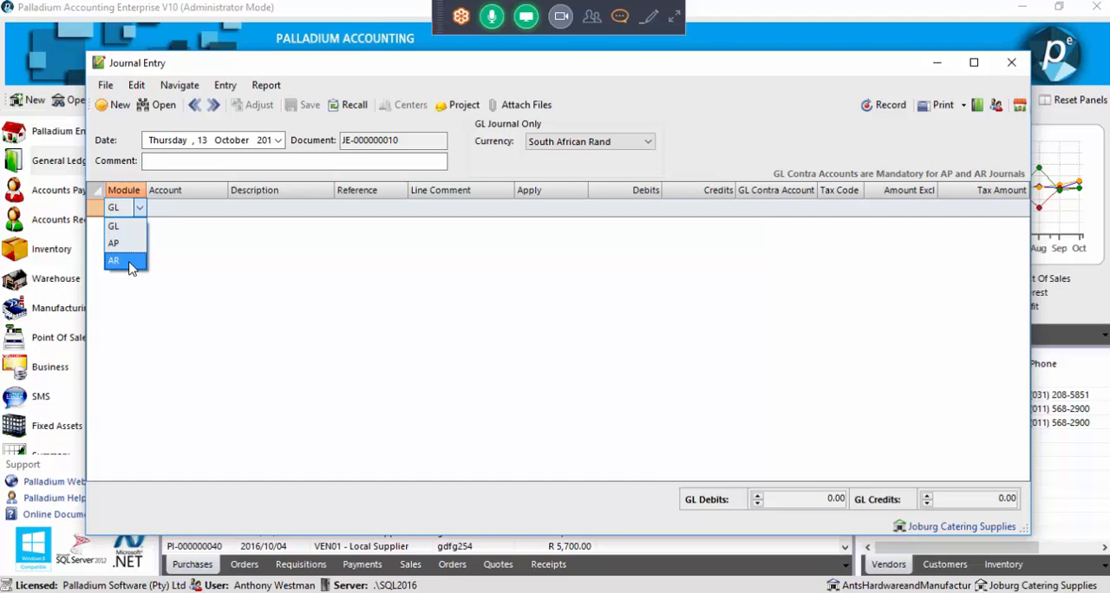
left_click(130, 265)
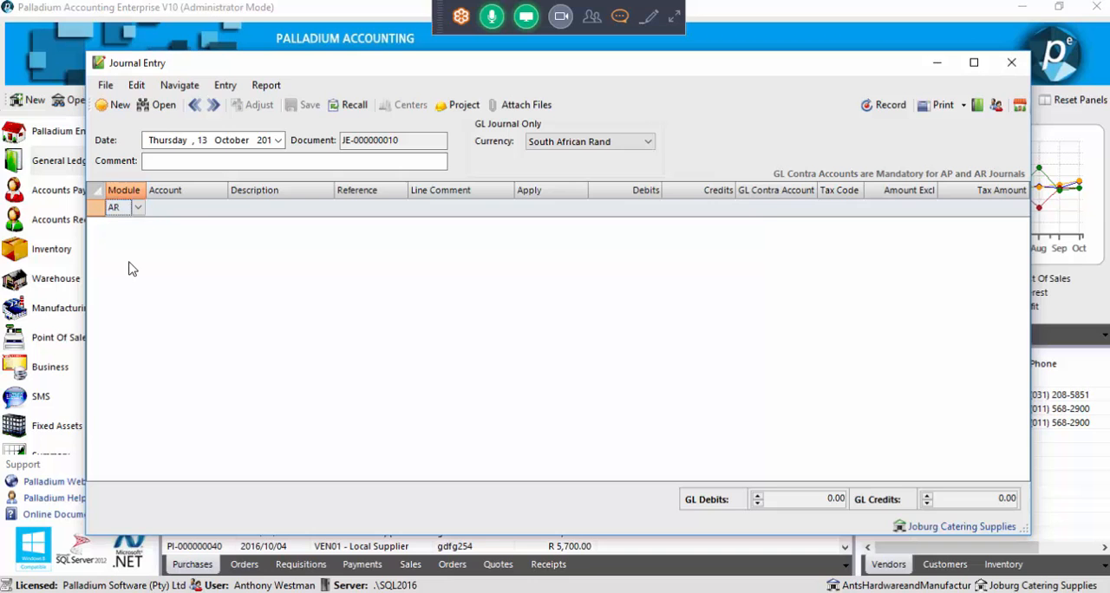
left_click(204, 210)
left_click(220, 208)
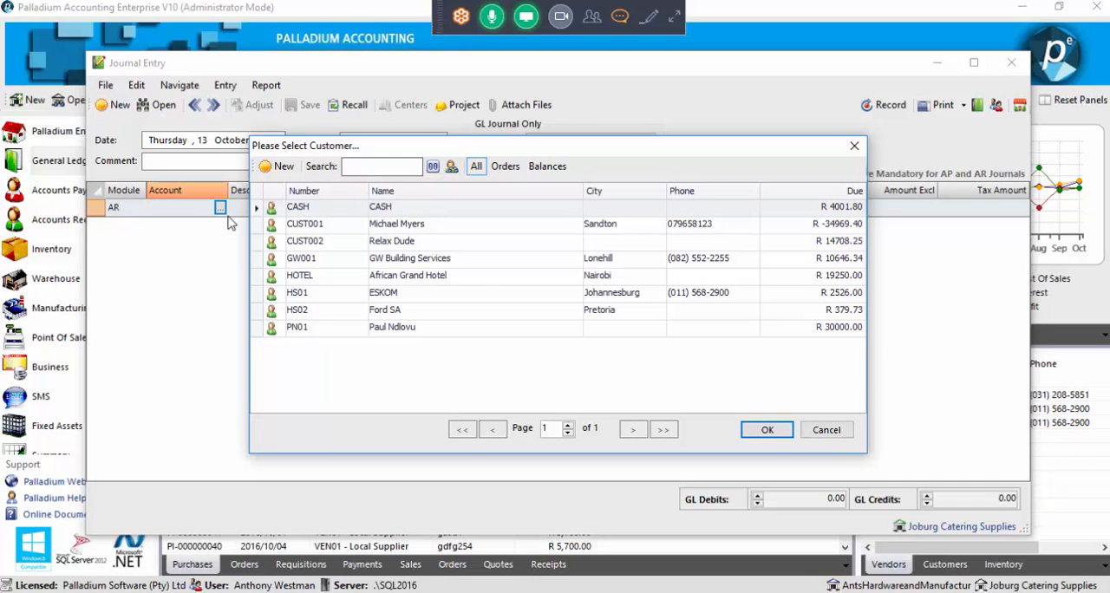
double_click(413, 298)
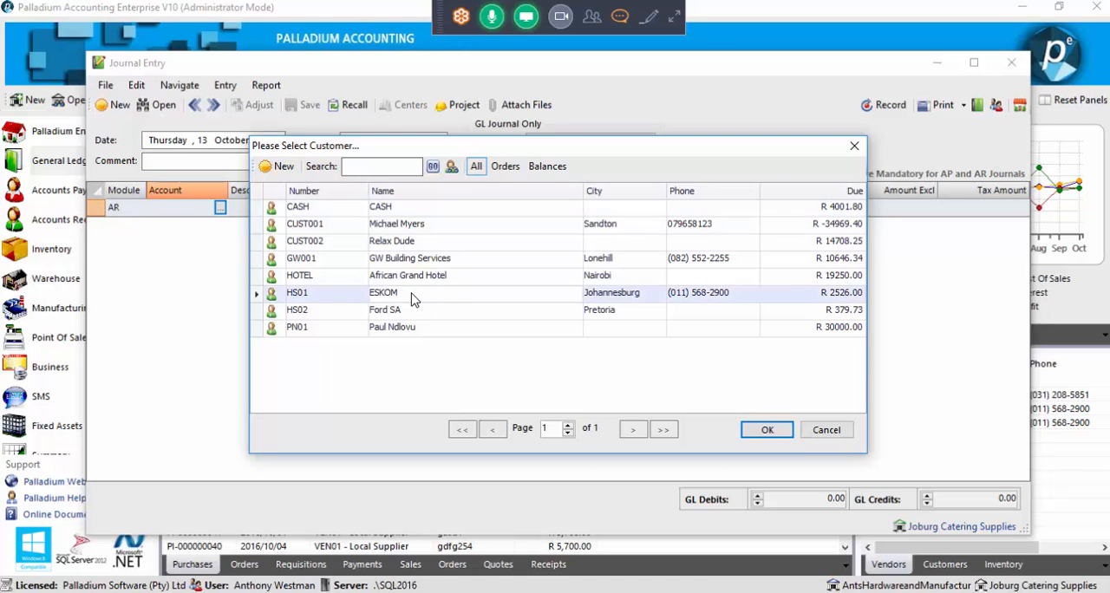
Give the ESKOM line the comment "Bad debts" and apply it to the invoice dated 2016/08/10 for R 1,125.00
left_click(439, 214)
left_click(442, 209)
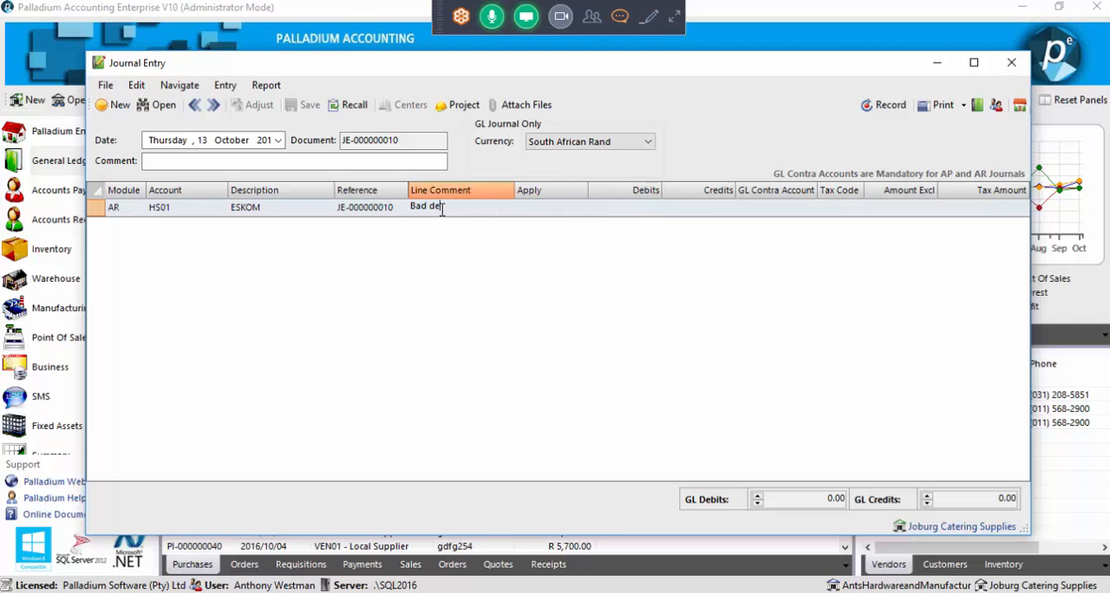
left_click(570, 211)
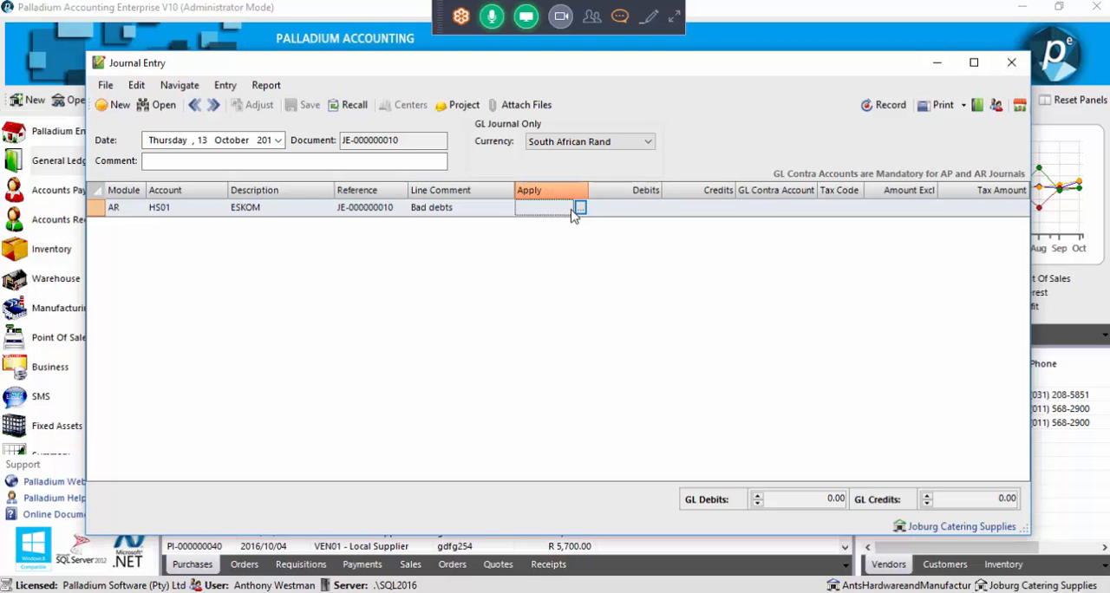
left_click(580, 209)
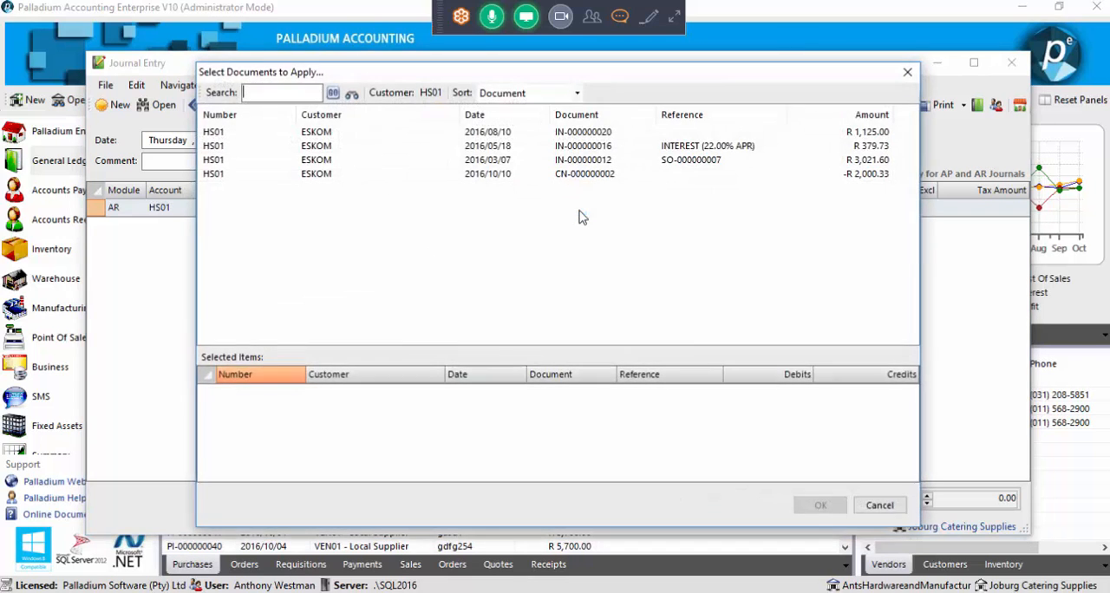
left_click(907, 72)
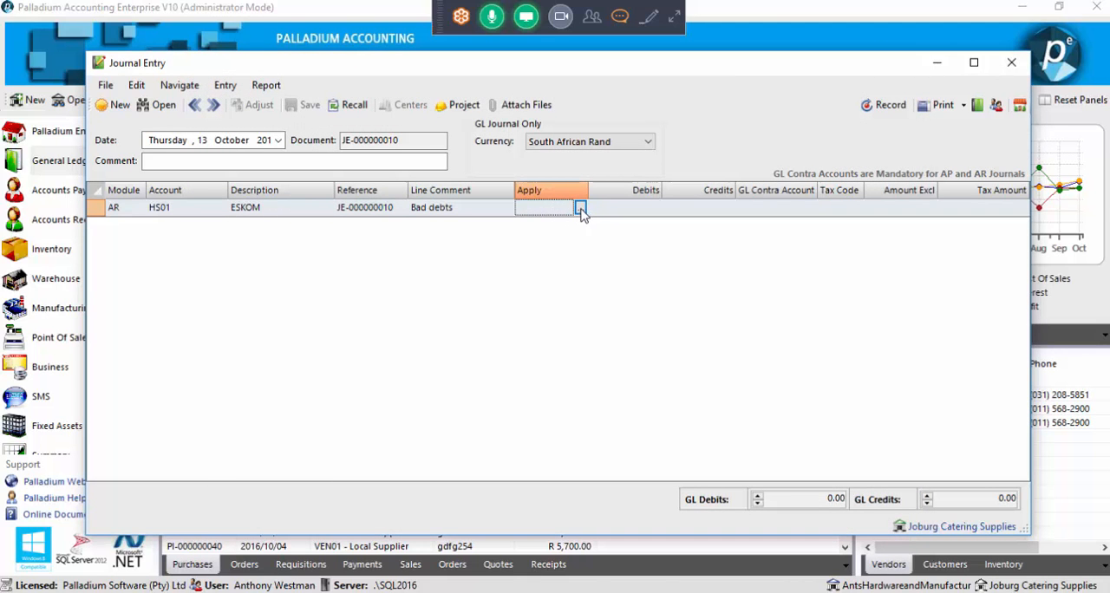
left_click(580, 209)
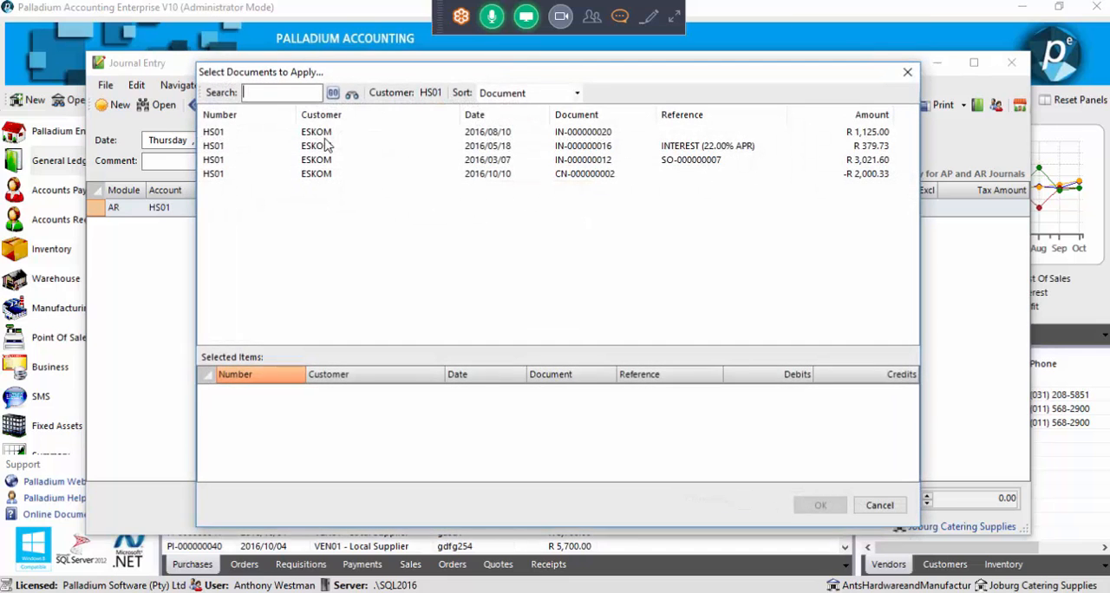
double_click(386, 136)
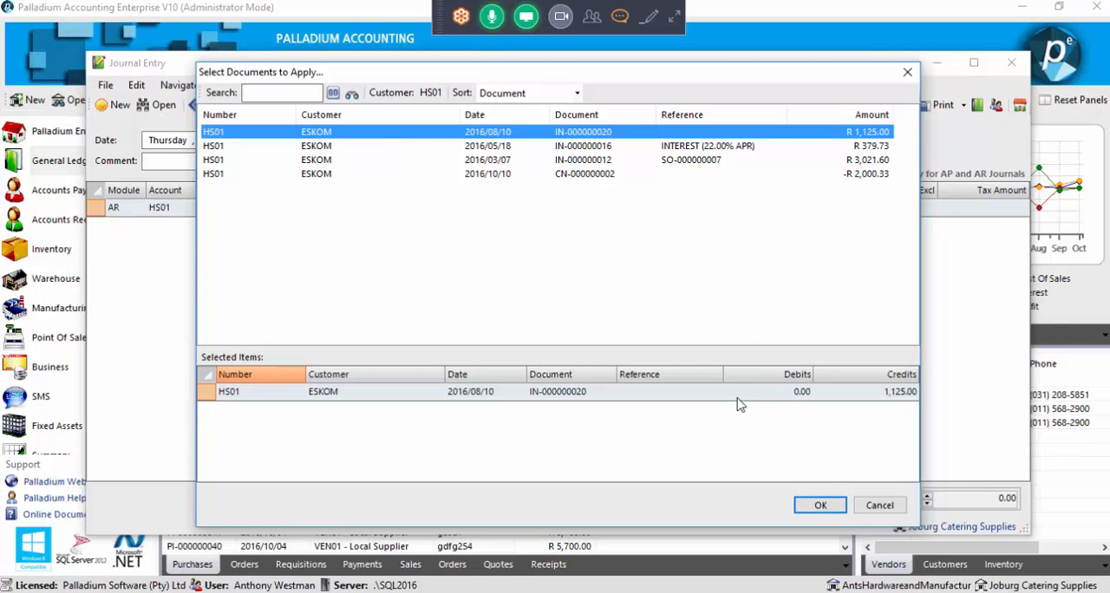
left_click(815, 509)
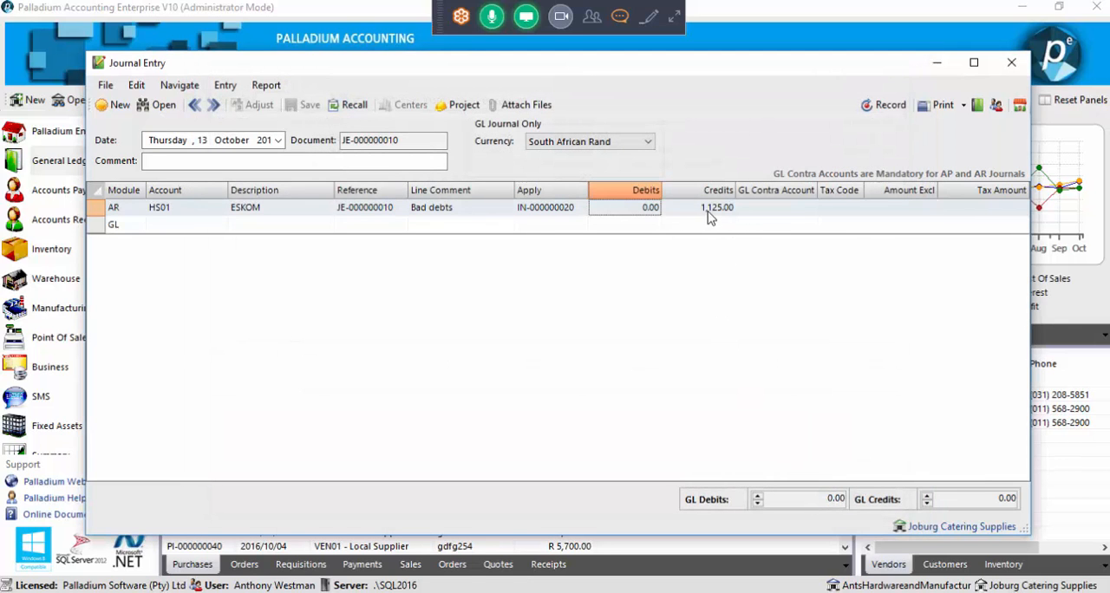
Search the accounts for "bad" and set Bad Debts as the line's GL contra account
left_click(767, 214)
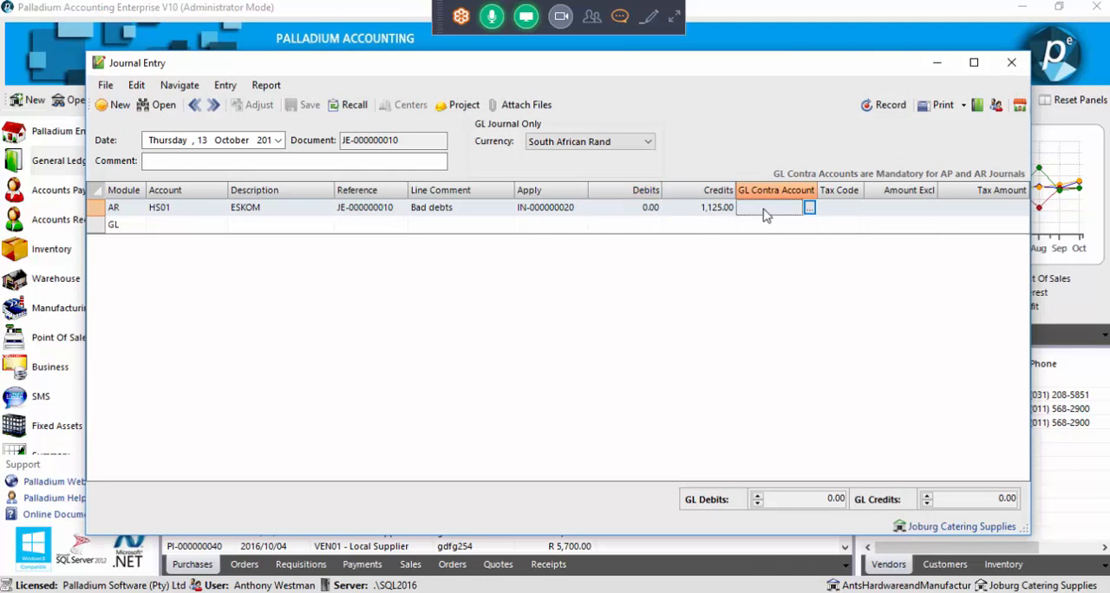
left_click(809, 210)
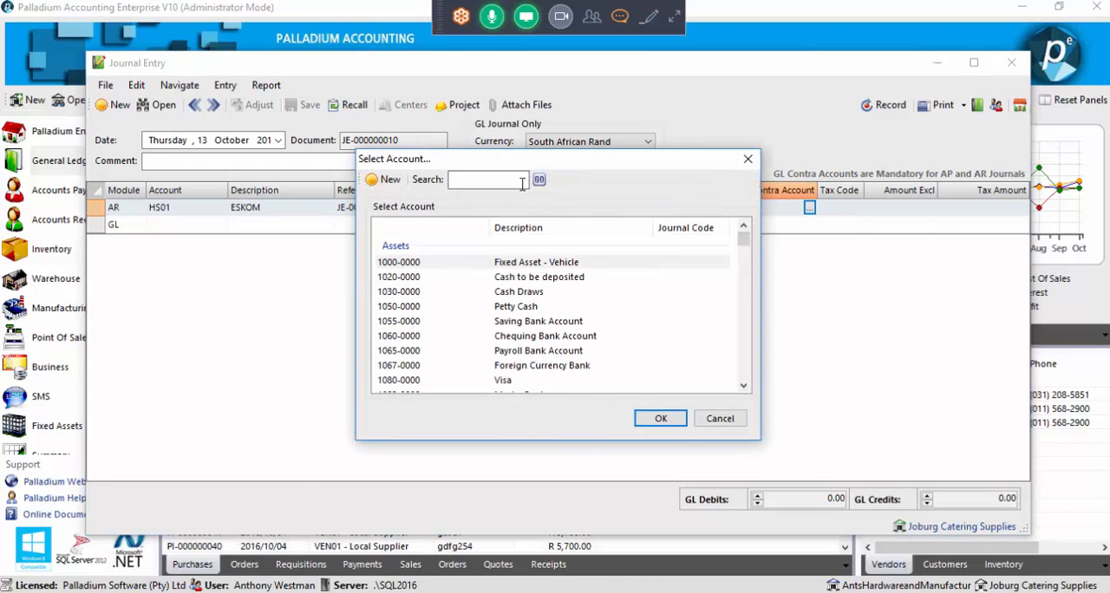
type("bad")
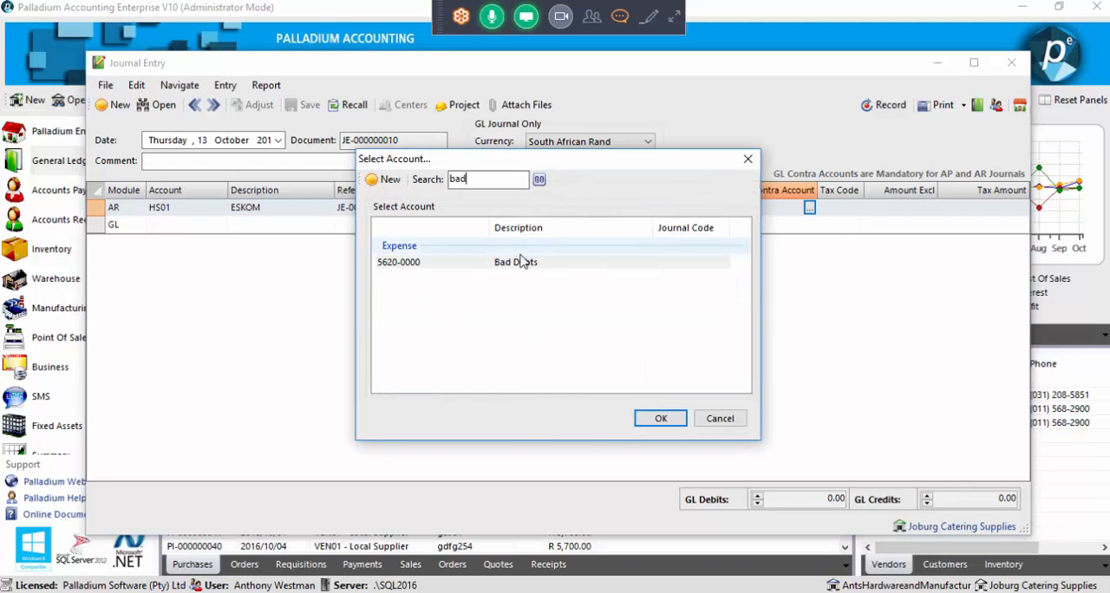
left_click(518, 267)
double_click(517, 266)
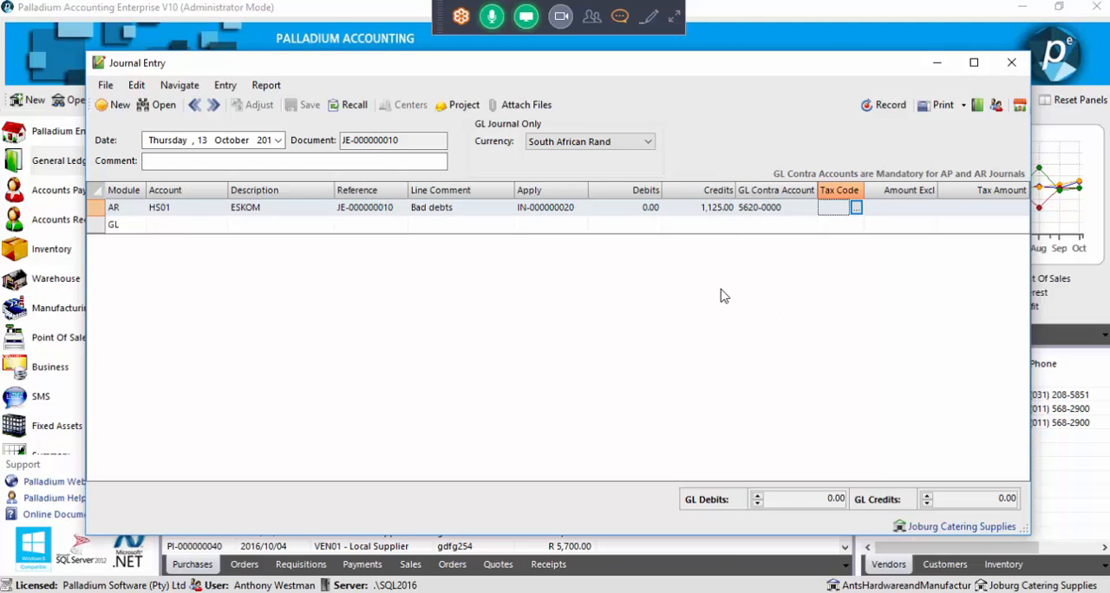
Enter "bad debts" as the journal entry's overall comment and record the entry
left_click(216, 162)
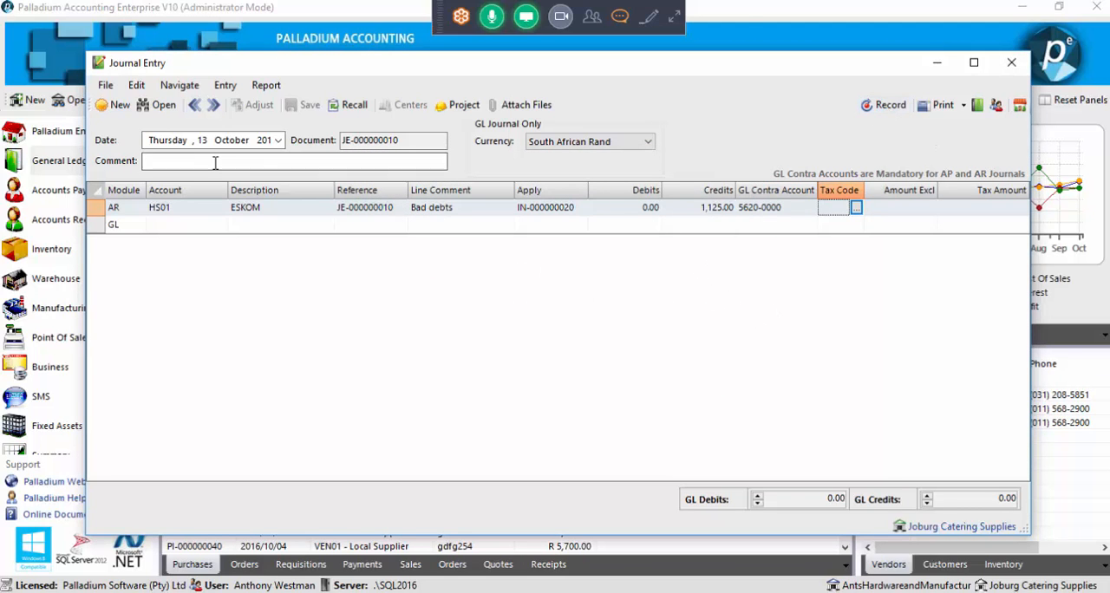
type("bad debts")
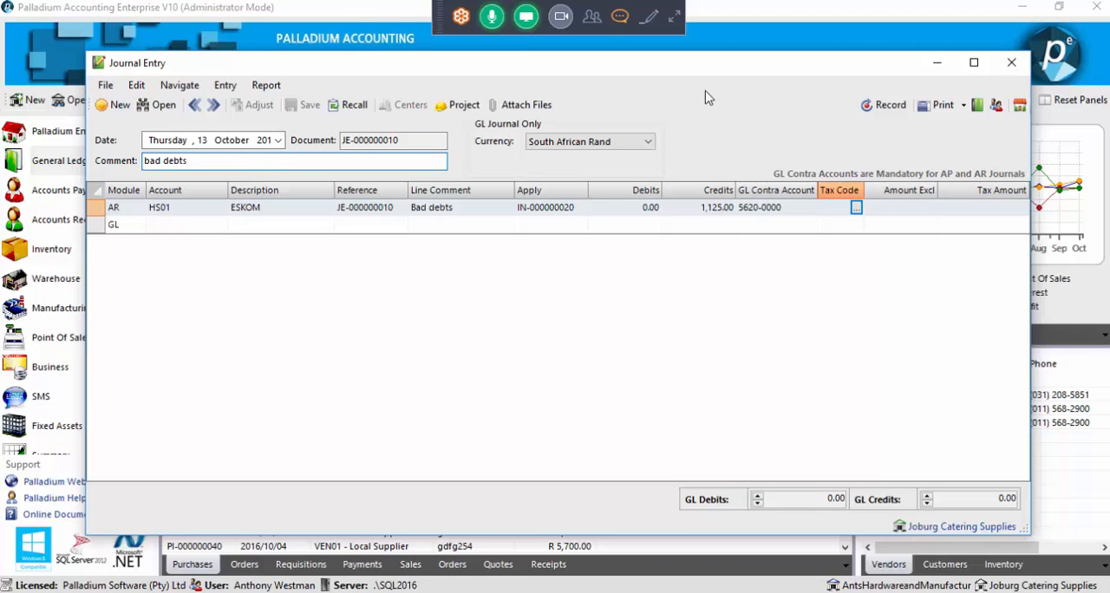
left_click(881, 111)
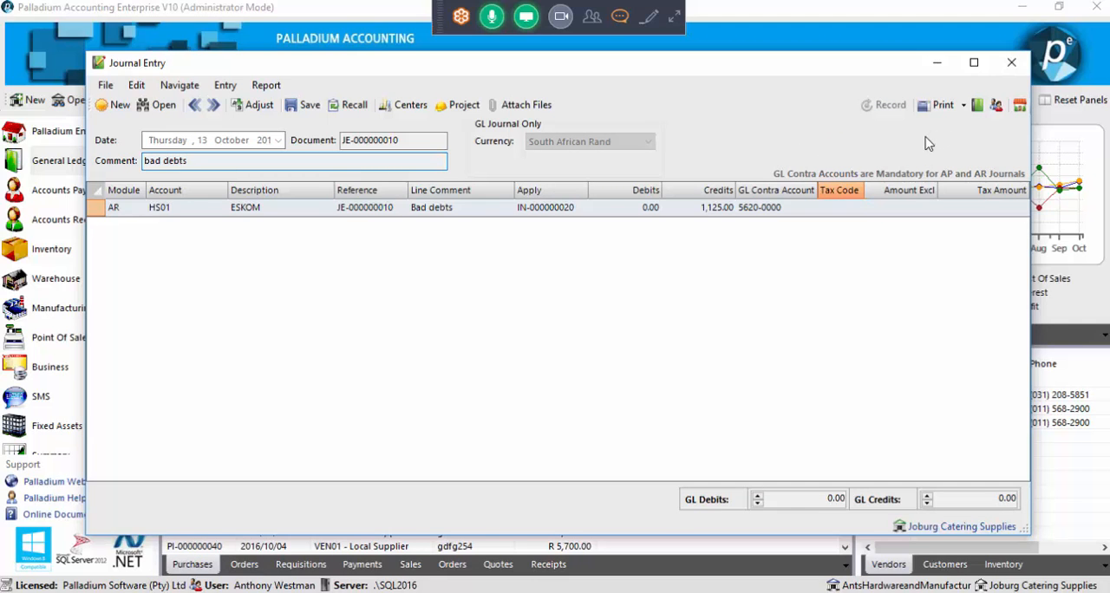
Review the ledger postings of the recorded journal entry, close it and look through the General Ledger accounts list
left_click(977, 106)
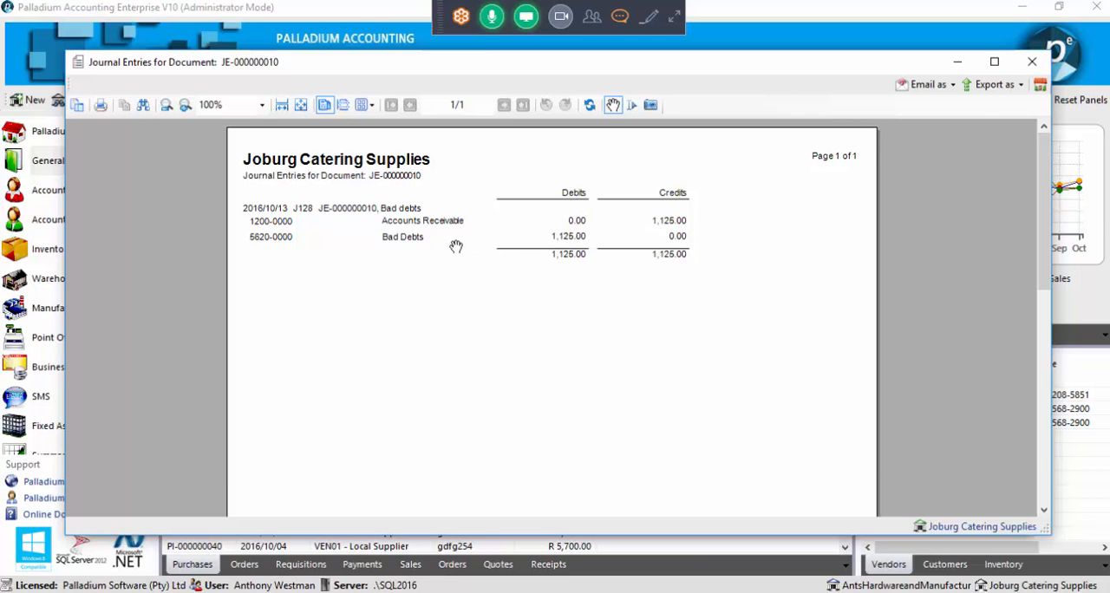
left_click(1032, 61)
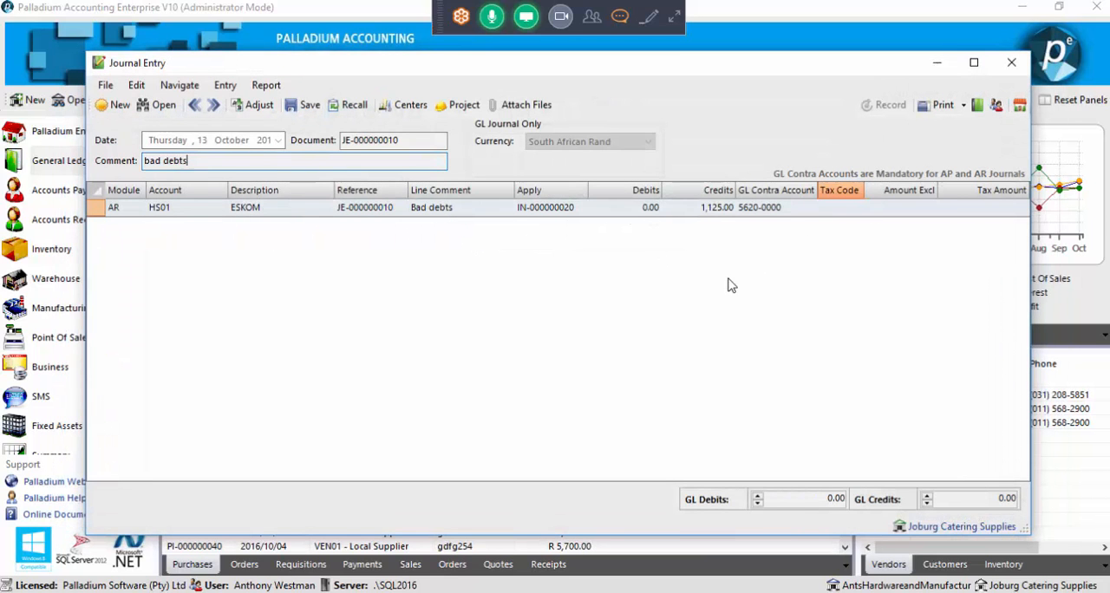
left_click(1011, 63)
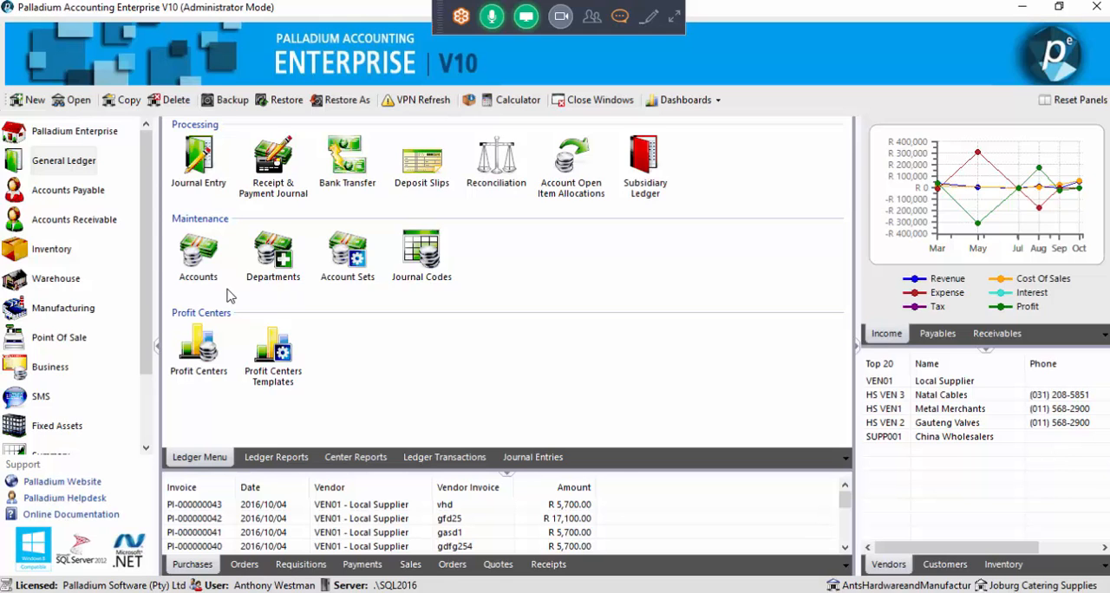
left_click(196, 260)
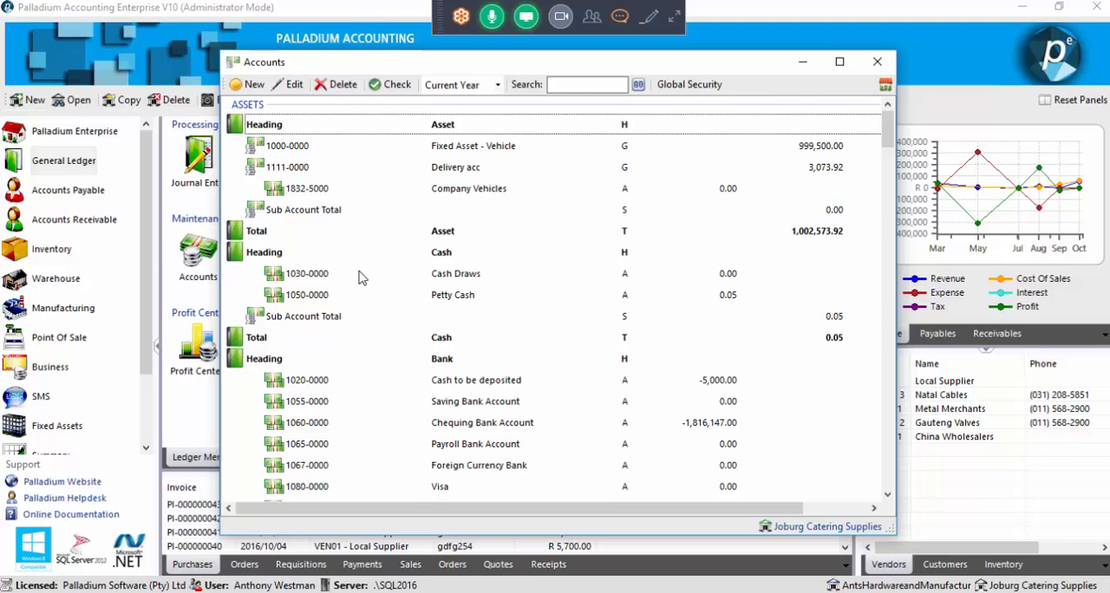
left_click(878, 62)
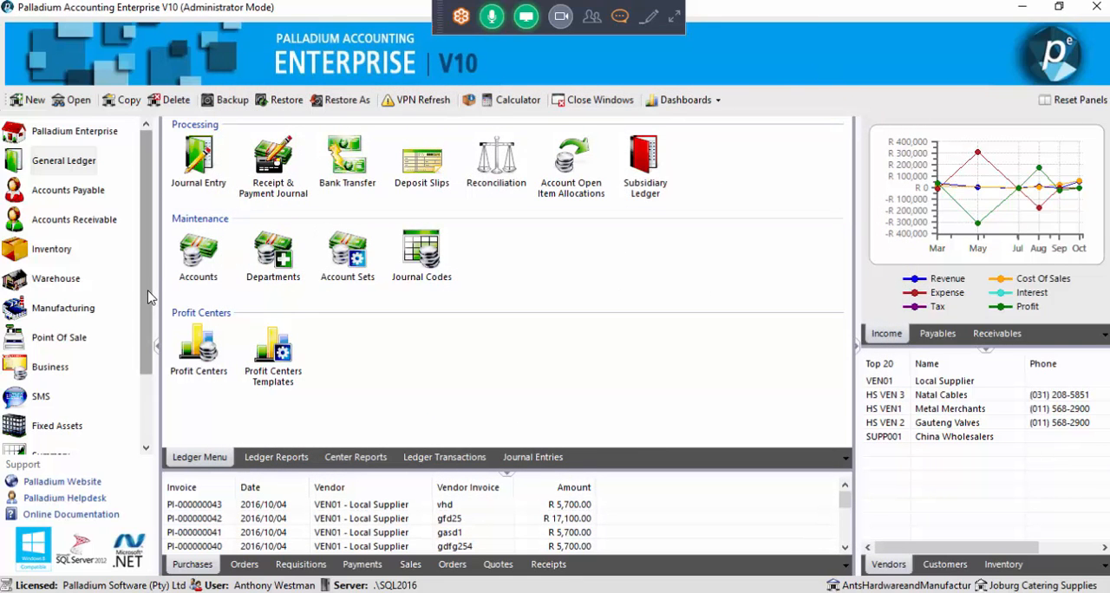
Open the GL account segmentation settings from the General section of the Company Options
scroll(150, 299, "down", 3)
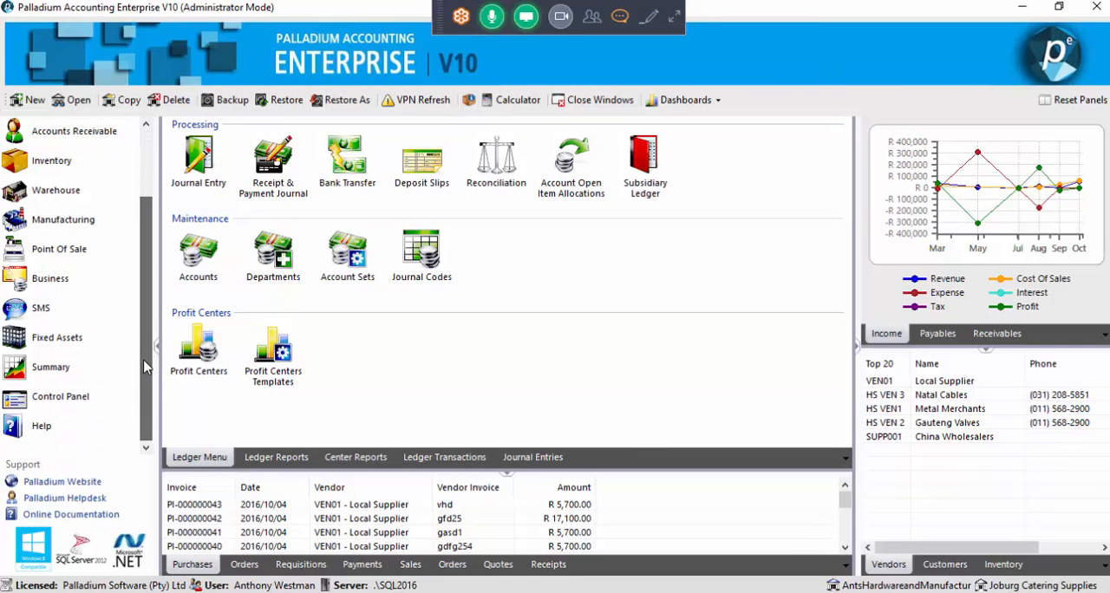
left_click(78, 399)
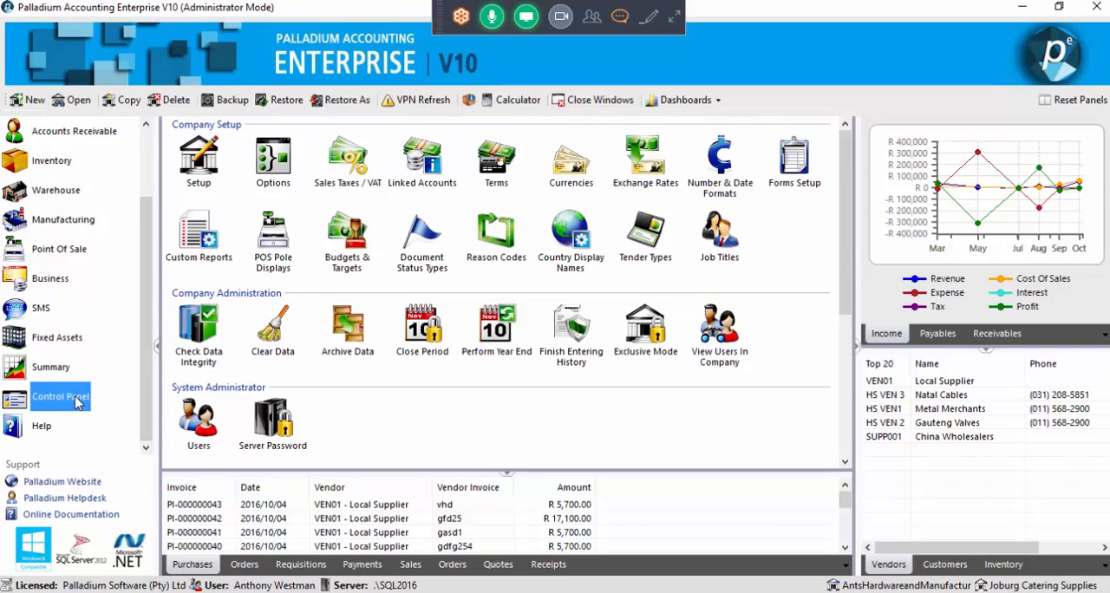
left_click(287, 174)
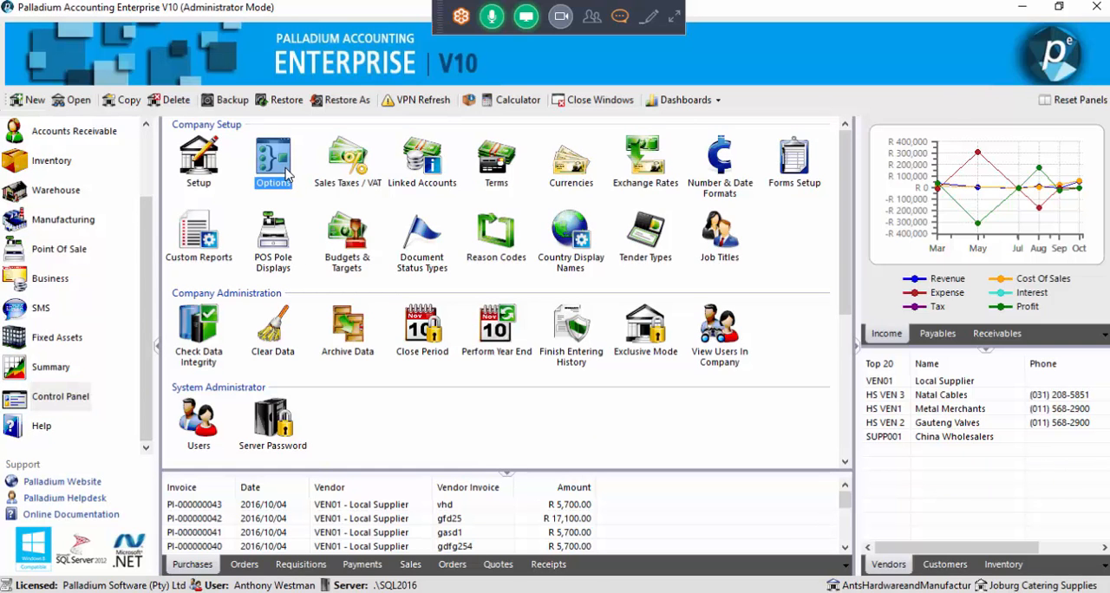
double_click(287, 174)
left_click(256, 71)
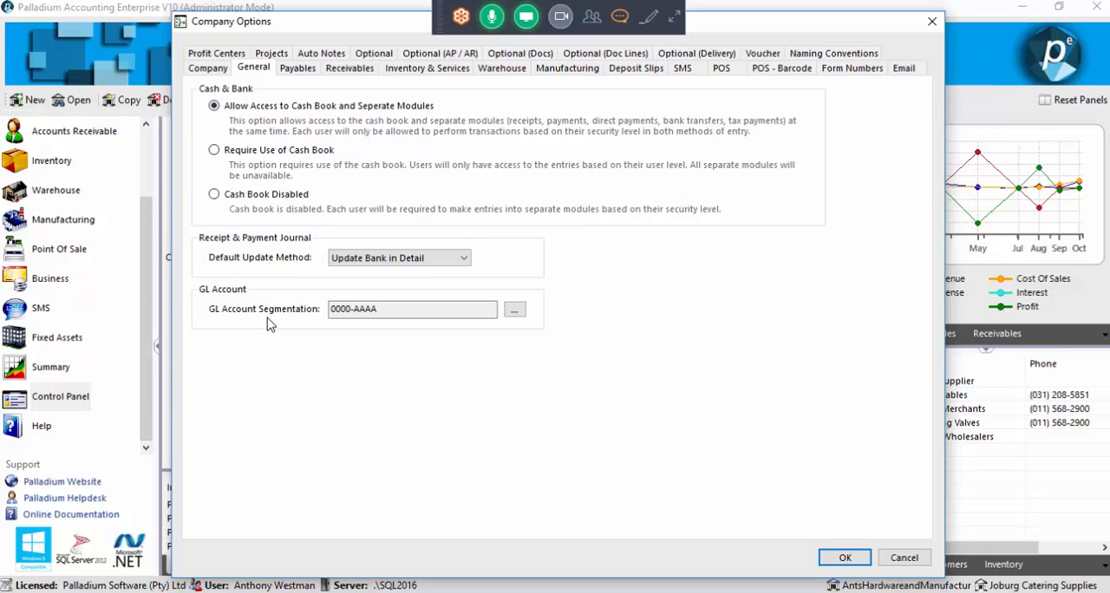
left_click(521, 316)
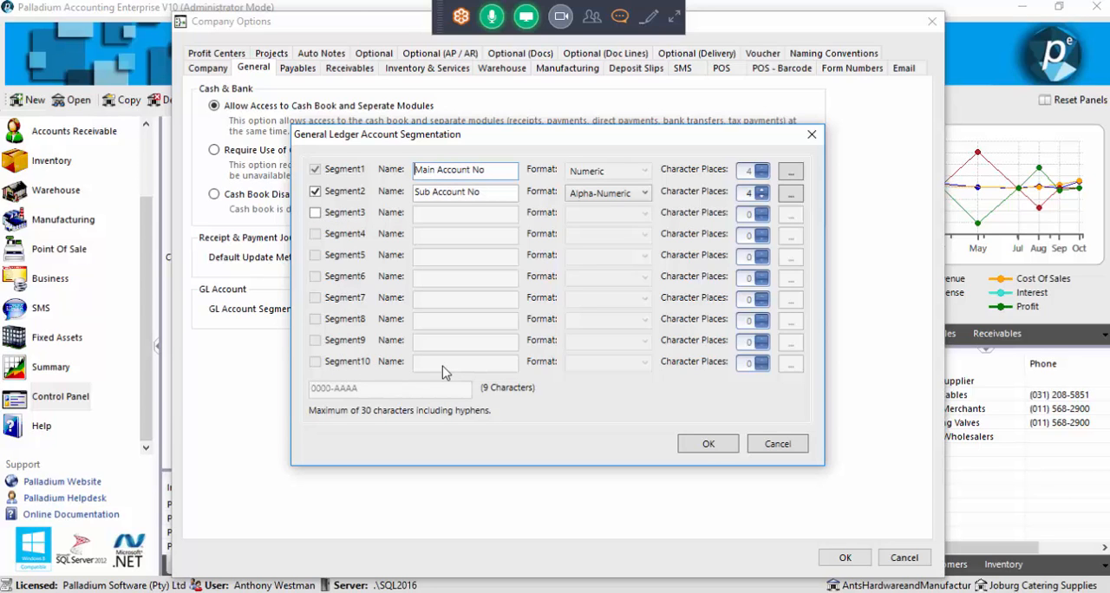
Enable Segment3 of the GL account structure and rename Segment2 to Branch
left_click(340, 218)
left_click_drag(481, 192, 413, 220)
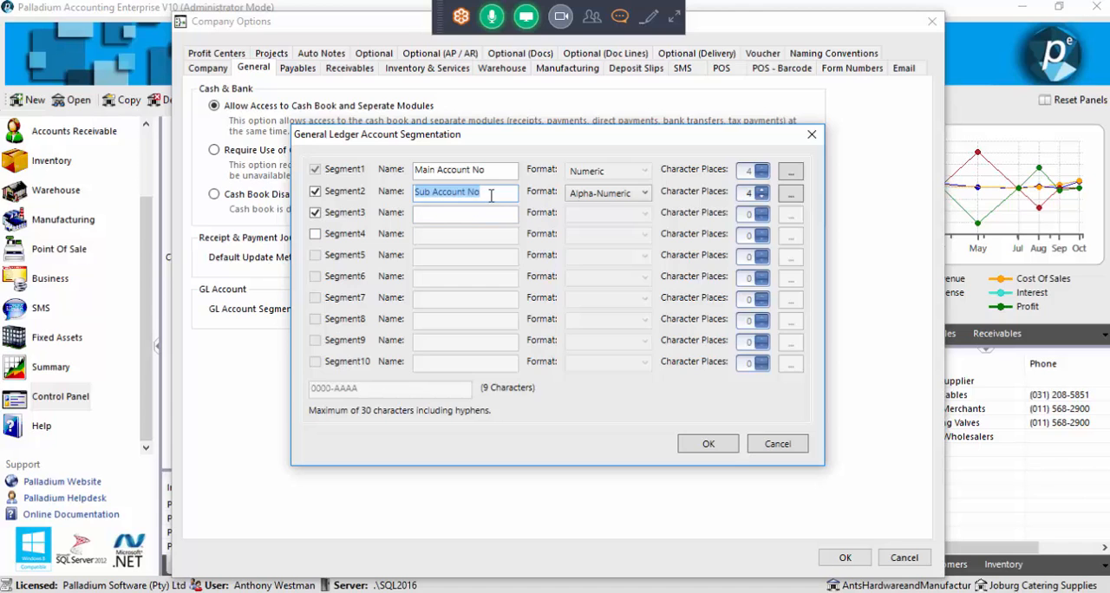
left_click_drag(490, 194, 411, 194)
type("S")
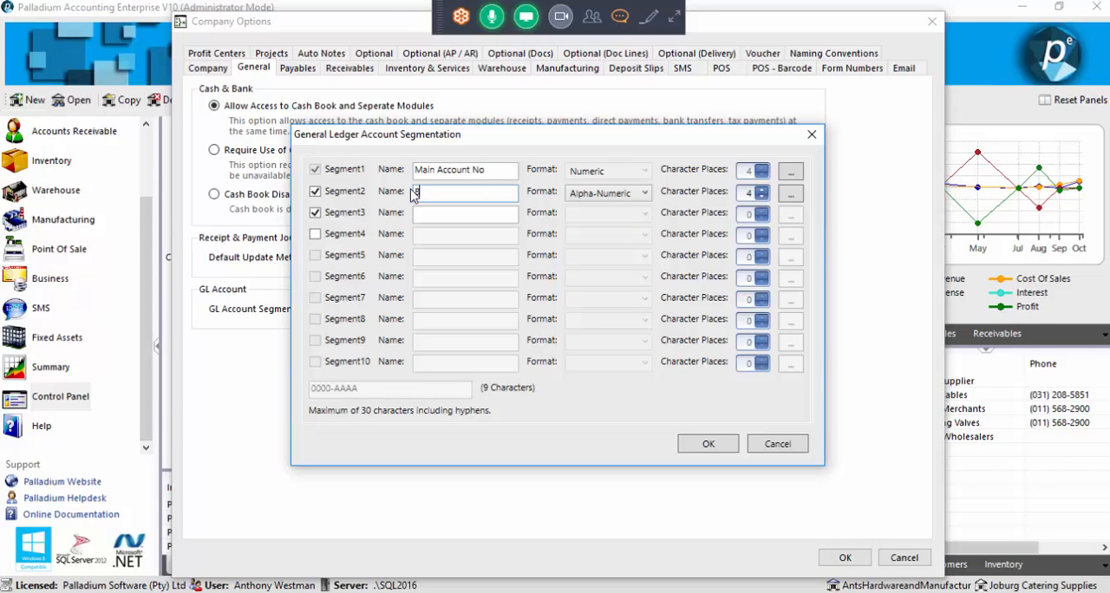
type("ranch")
Name Segment3 Department and give it a Numeric format with 2 character places
left_click(472, 216)
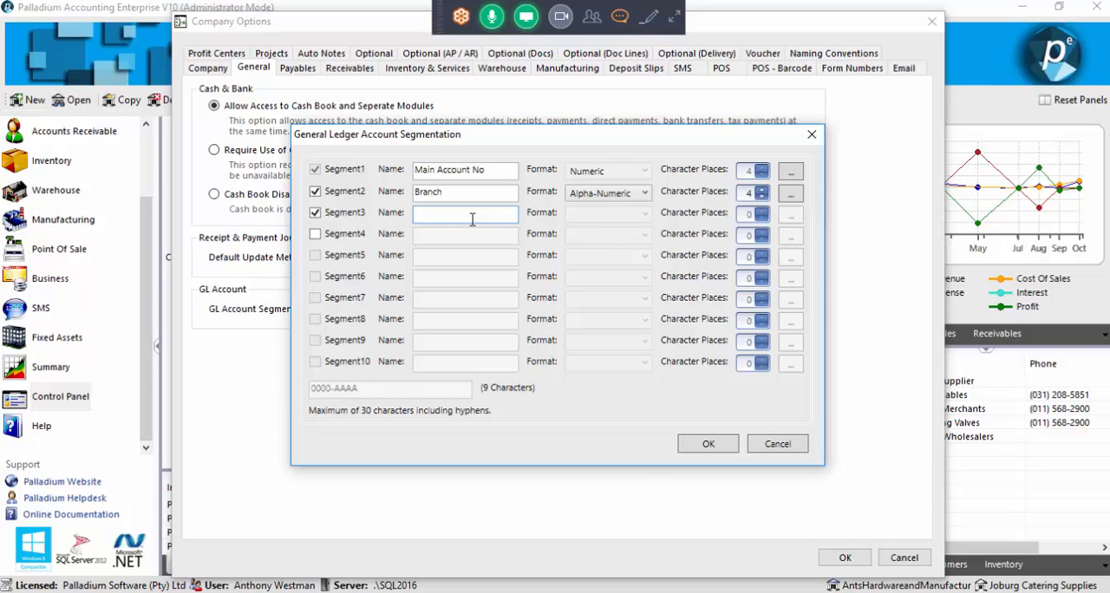
type("Department")
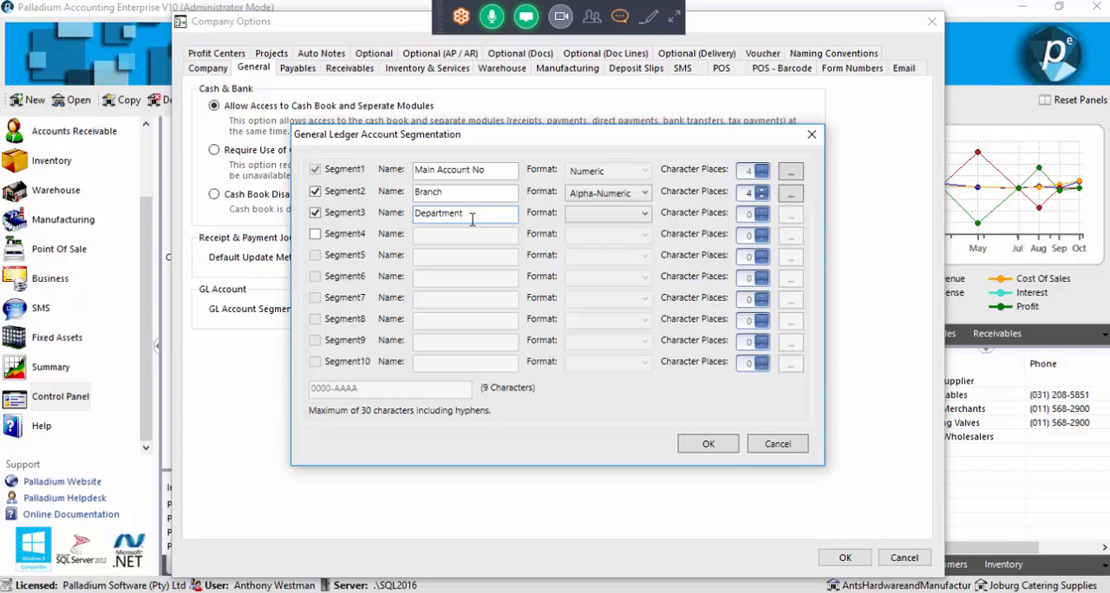
left_click(579, 218)
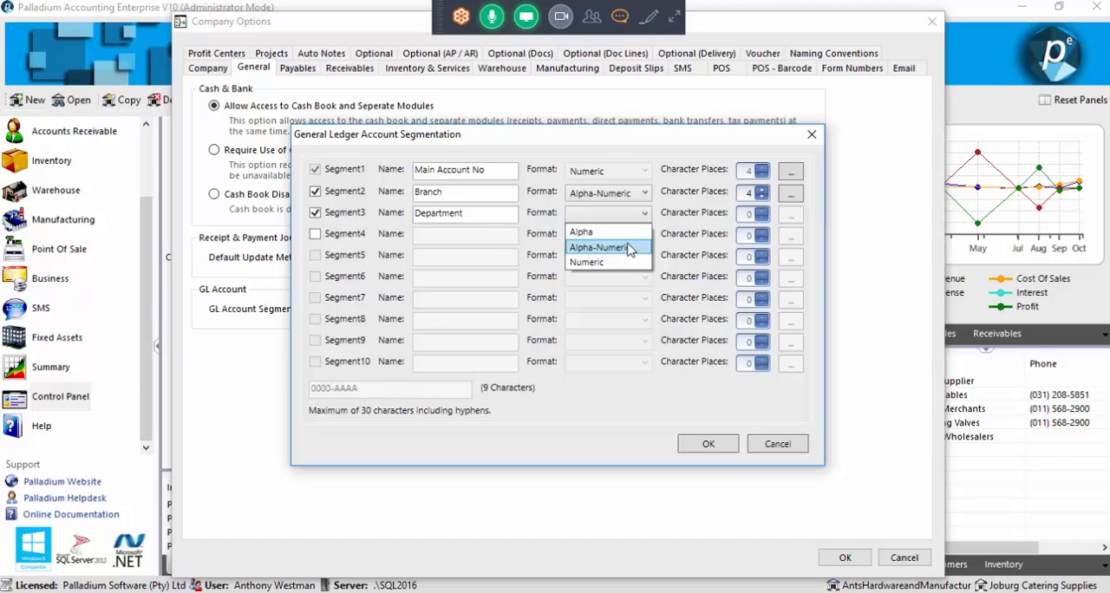
left_click(621, 264)
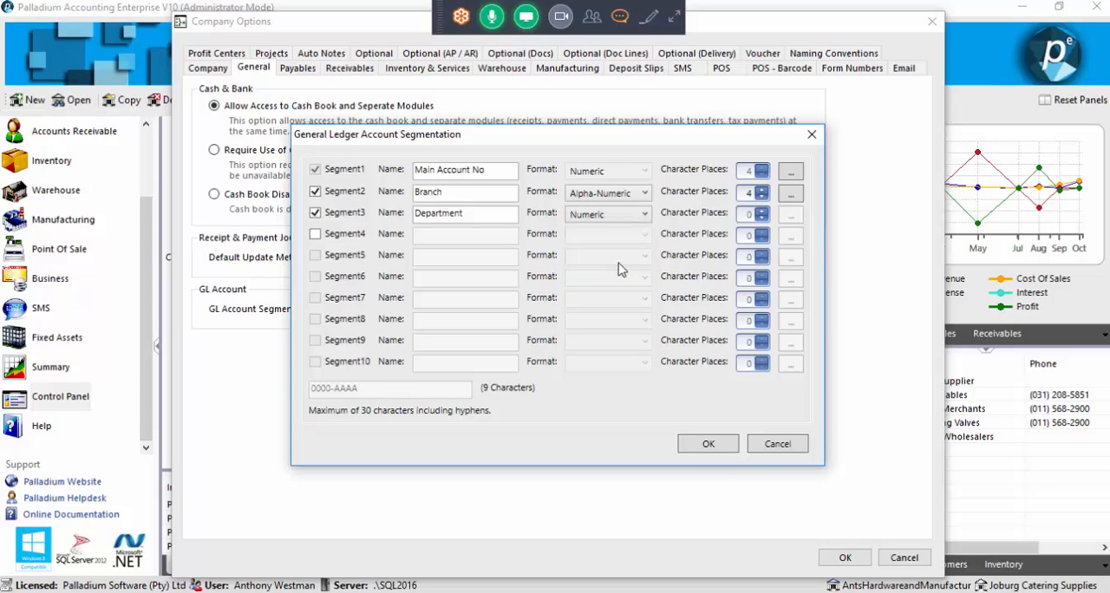
left_click(761, 212)
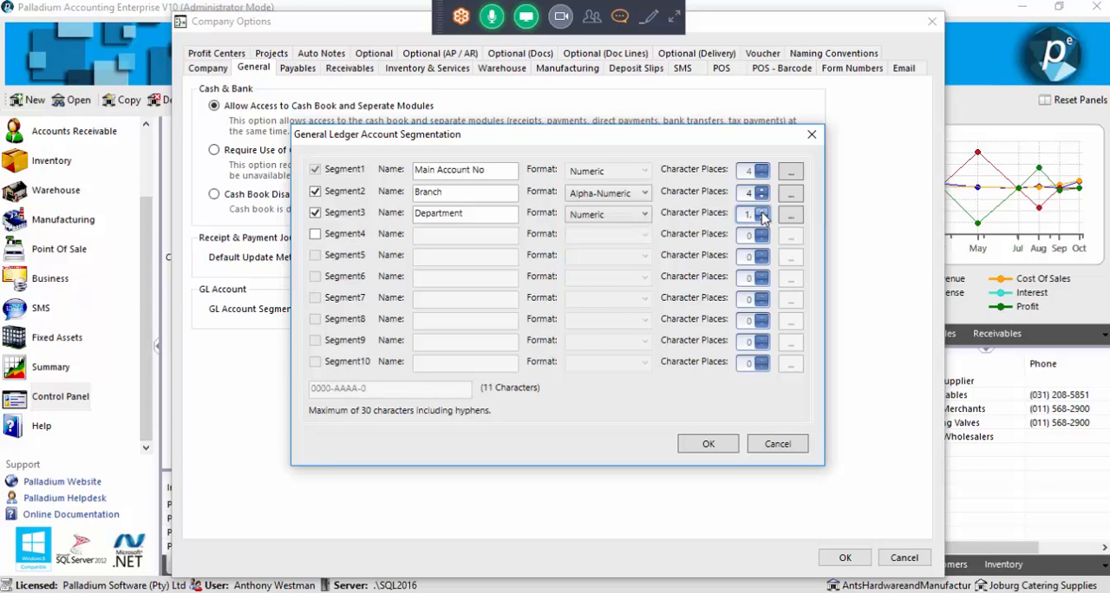
left_click(762, 213)
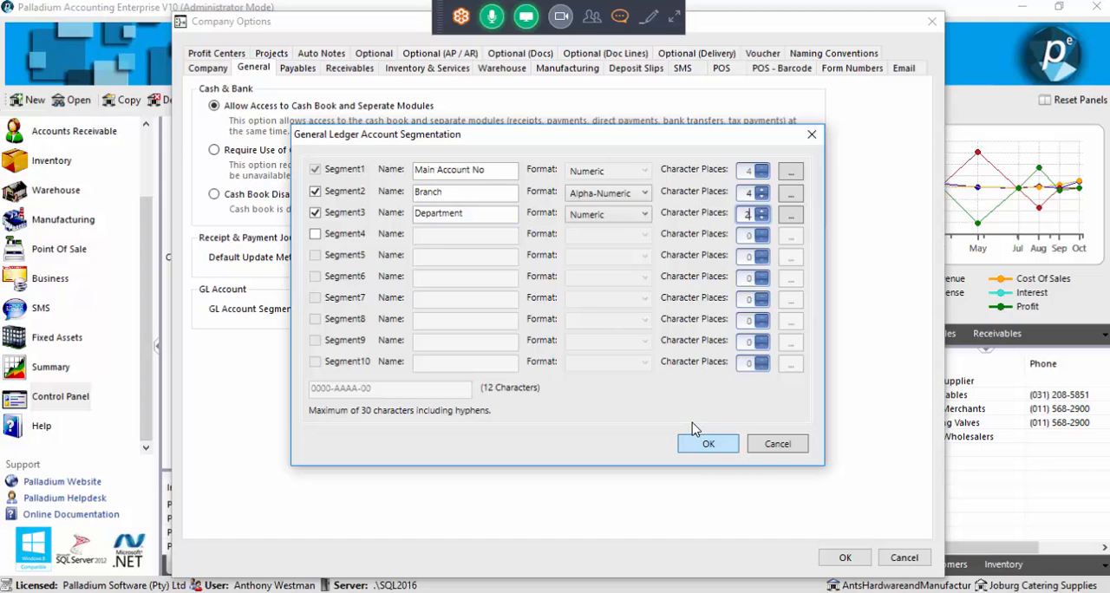
Apply the segmentation changes and add code 01 with the description Marketing to the Department segment
left_click(701, 442)
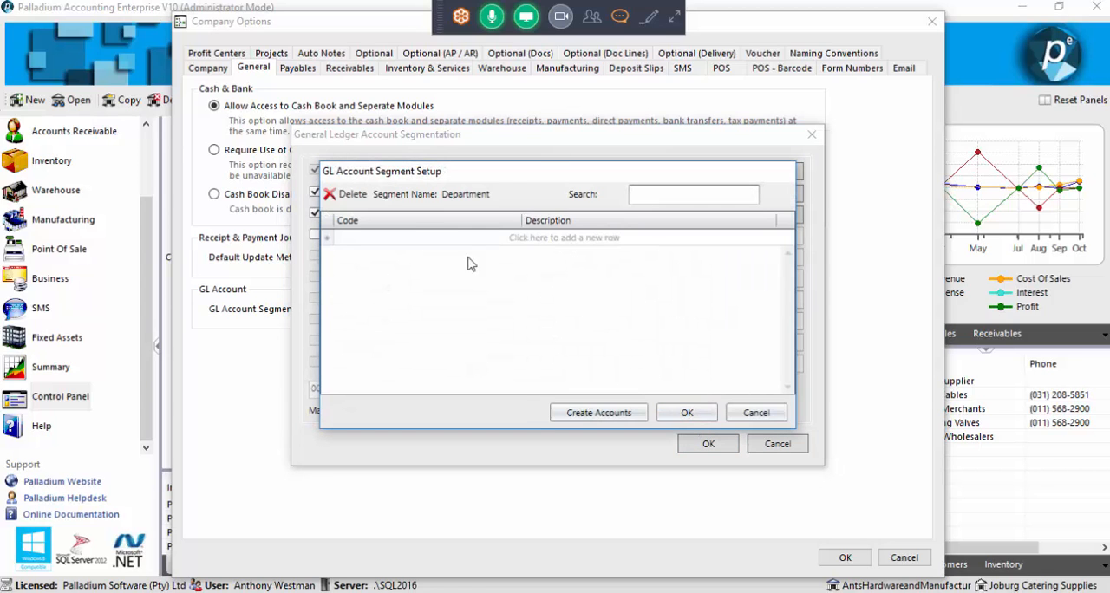
left_click(422, 239)
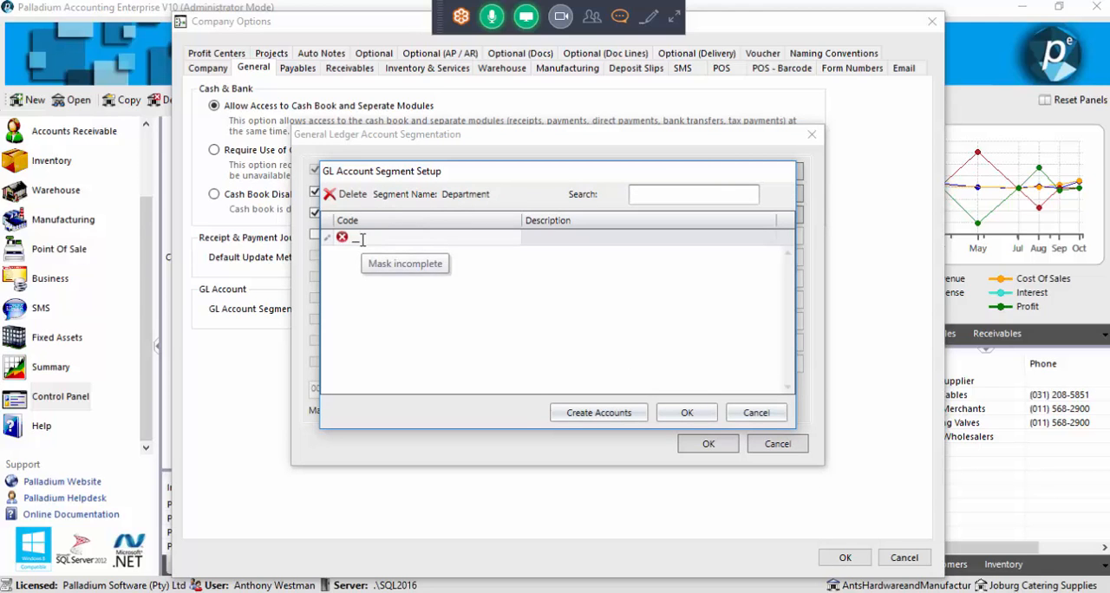
type("01")
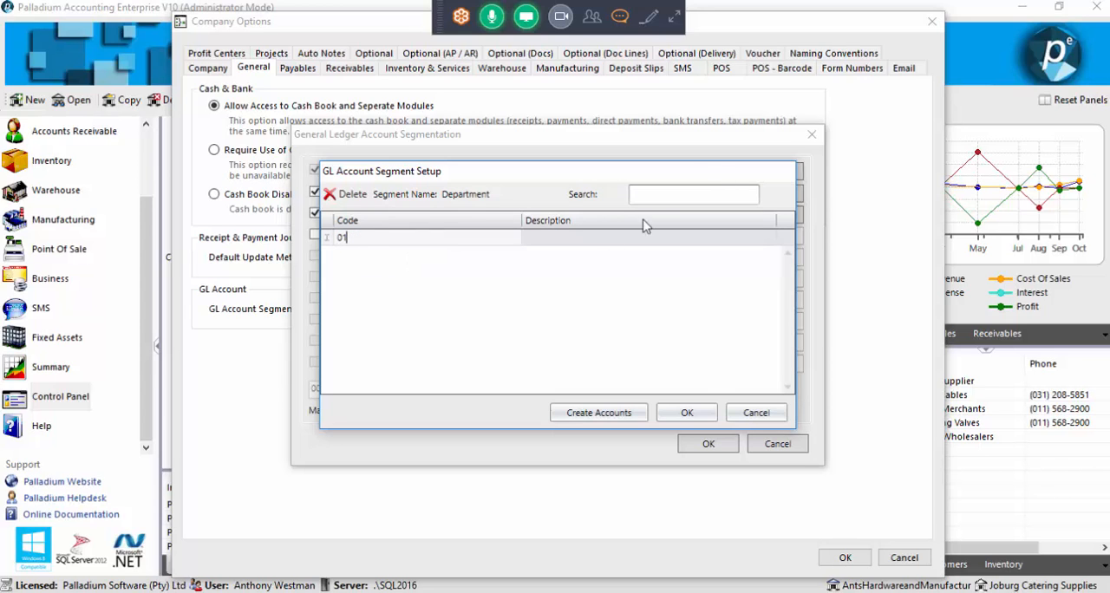
left_click(571, 242)
type("Marketing")
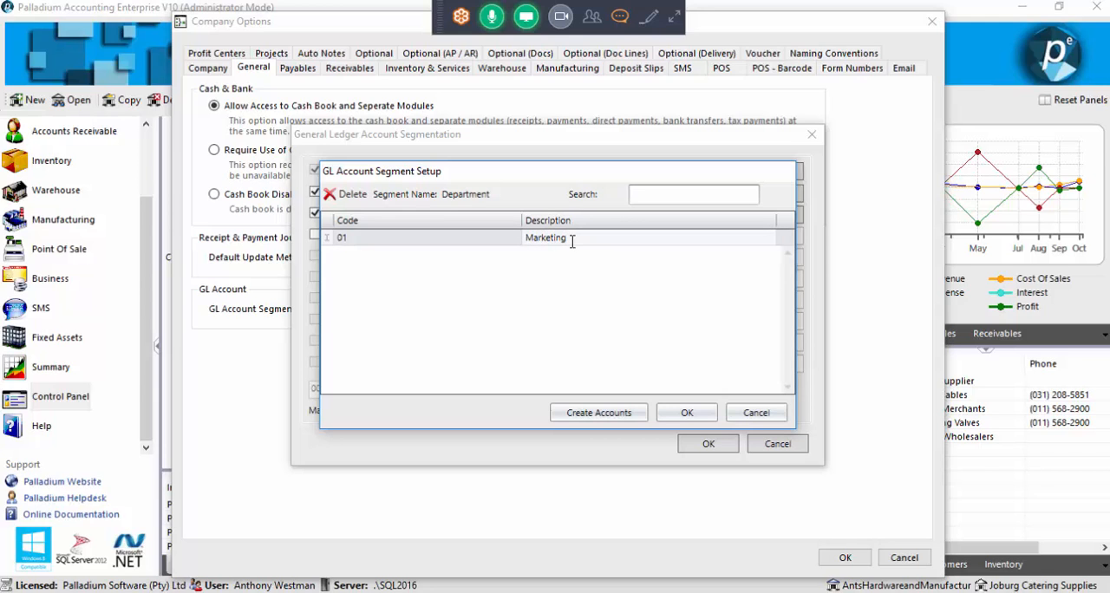
key("Return")
Add code 02 with the description Sales to the Department segment
type("02")
key("Tab")
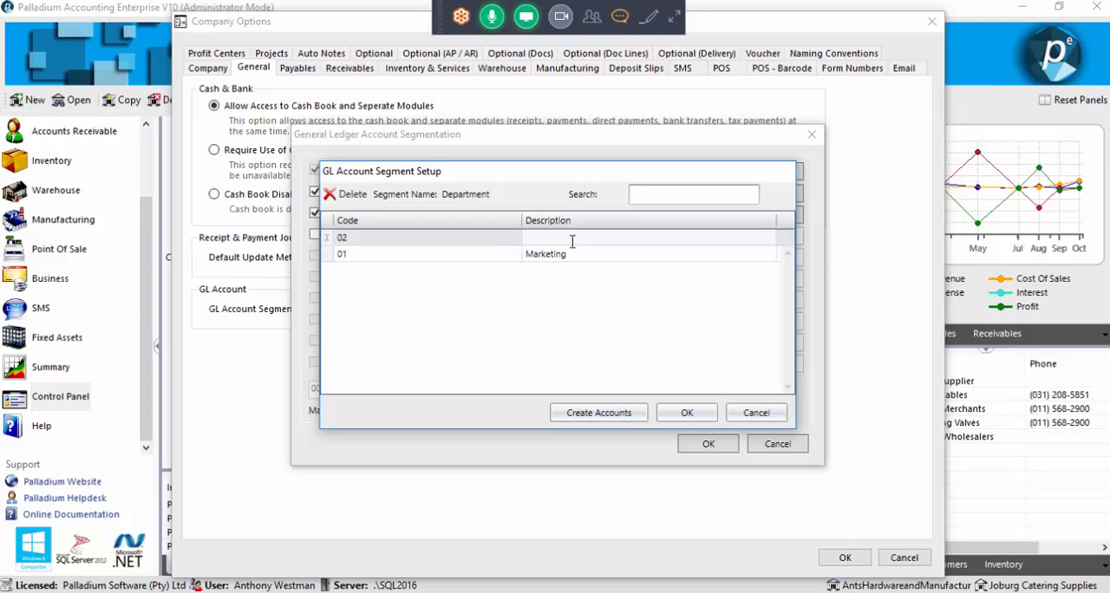
type("Sales")
key("Return")
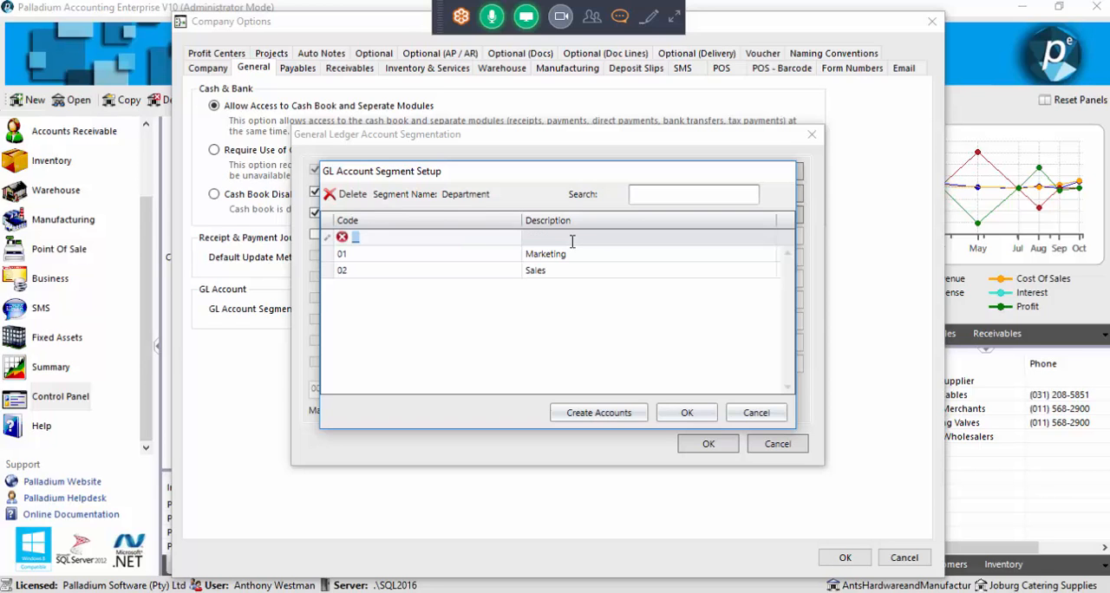
Add code 03 with the description Support and confirm the Department segment codes
type("03")
key("Tab")
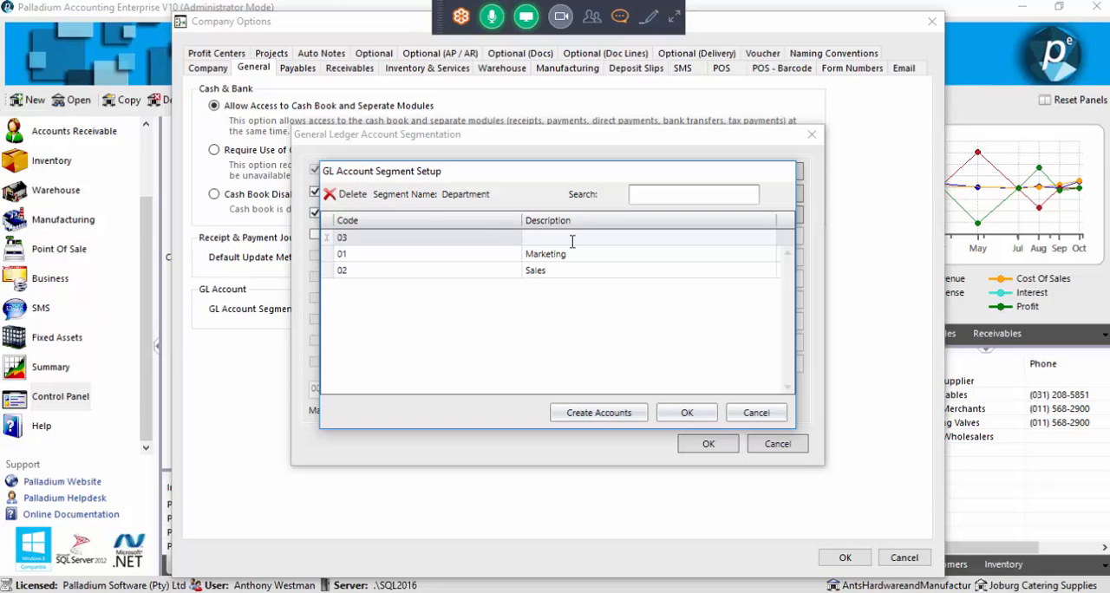
type("Support")
left_click(684, 414)
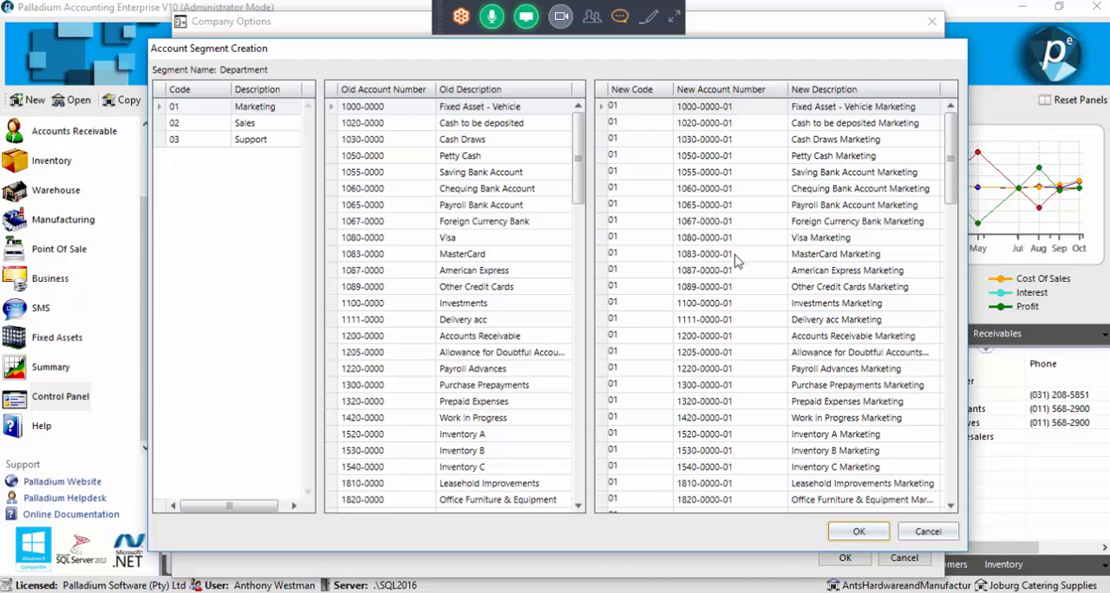
Assign the new Department code 02 to the Petty Cash and Chequing Bank Account ledger accounts
left_click(657, 156)
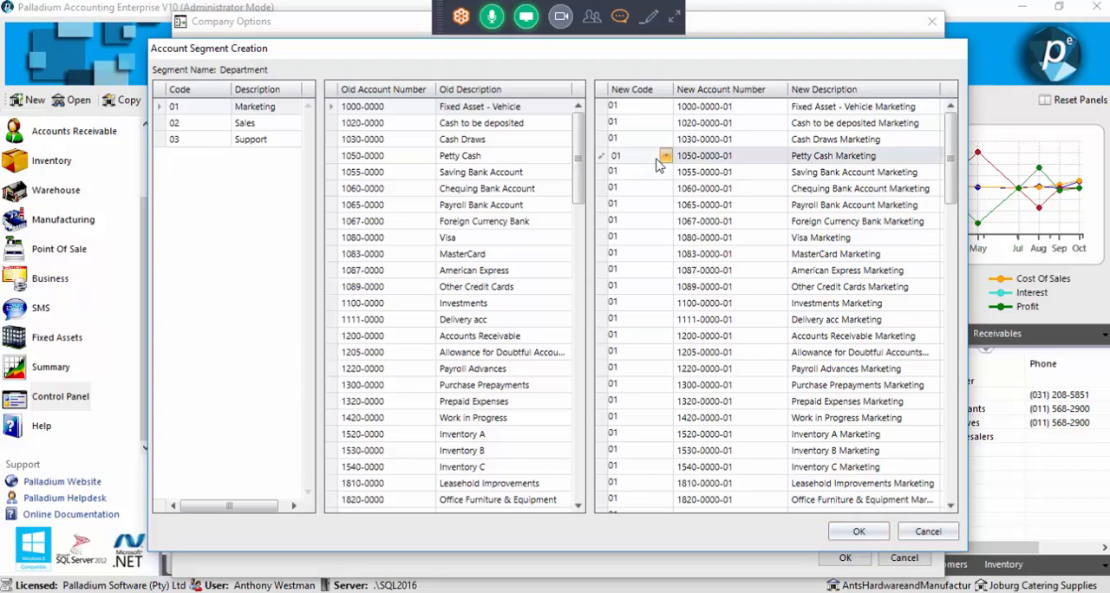
left_click(666, 156)
left_click(640, 188)
left_click(656, 188)
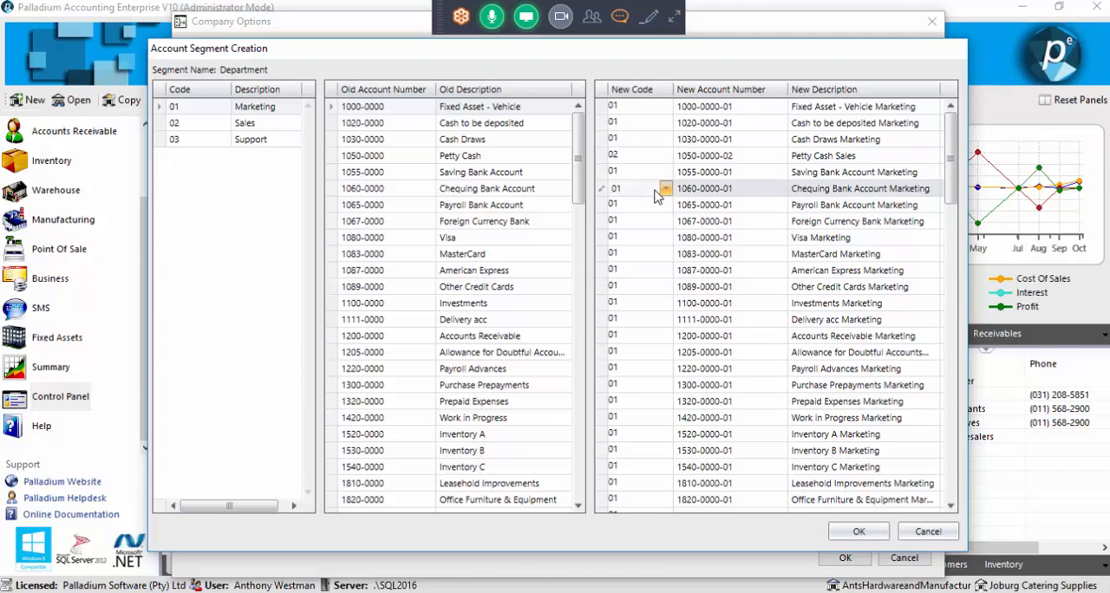
left_click(665, 189)
left_click(650, 220)
Assign the new Department code 03 to the Investments account and code 02 to the American Express account
left_click(642, 303)
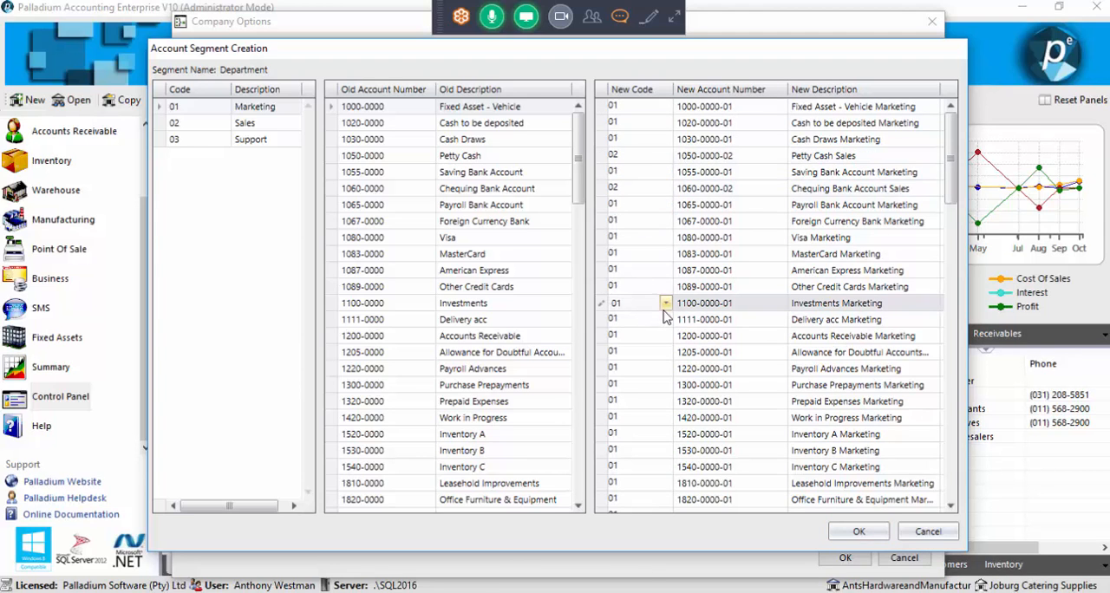
left_click(666, 303)
left_click(646, 350)
left_click(652, 270)
left_click(656, 271)
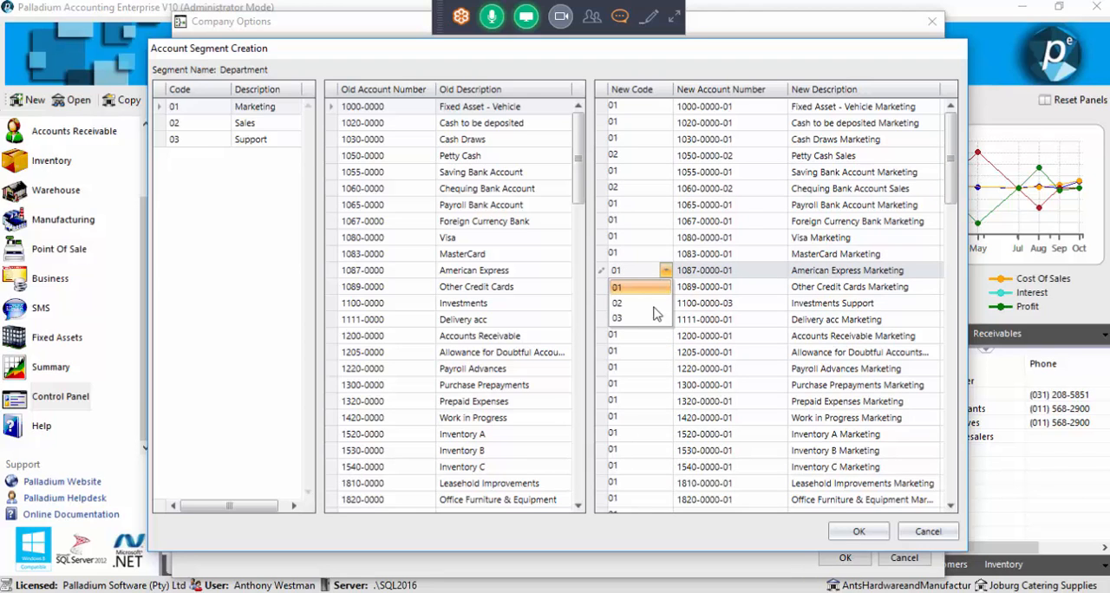
left_click(650, 303)
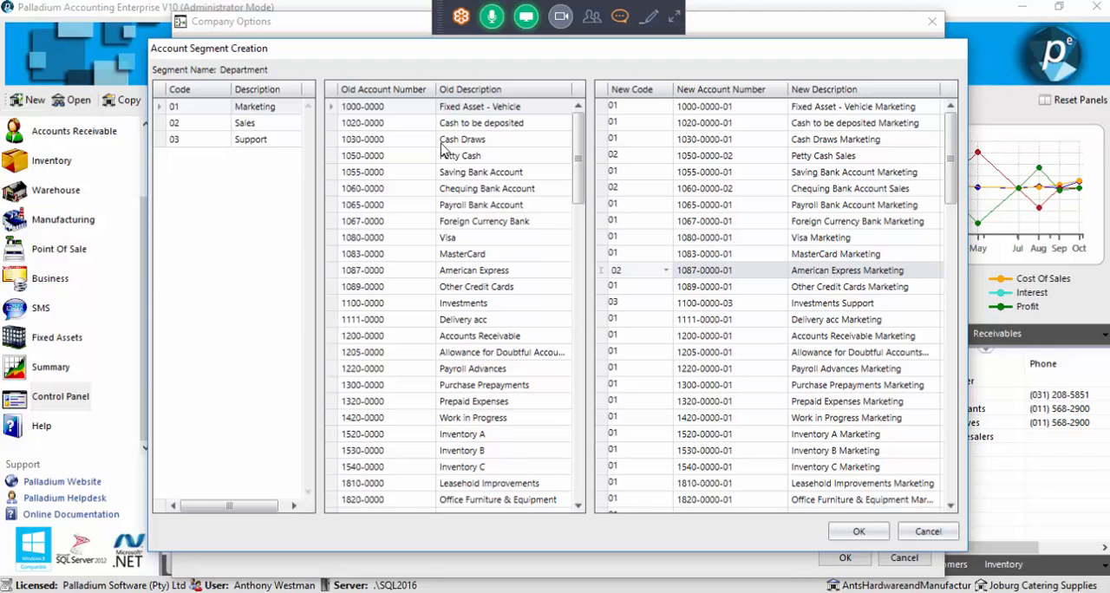
Assign the new Department code 02 to the Allowance for Doubtful Accounts account and apply the account number update
left_click(643, 354)
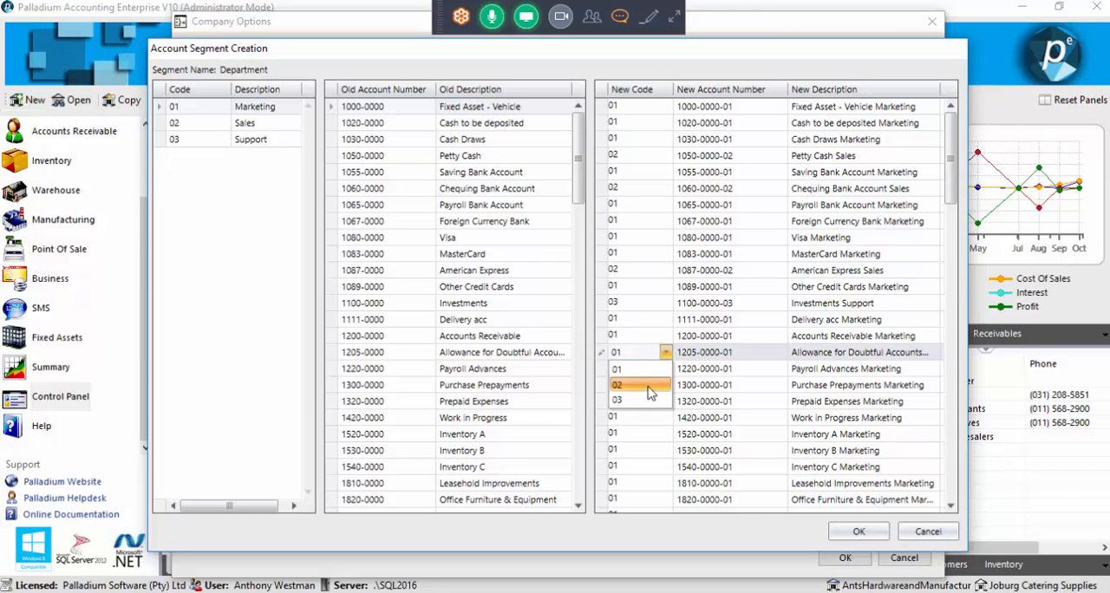
left_click(656, 385)
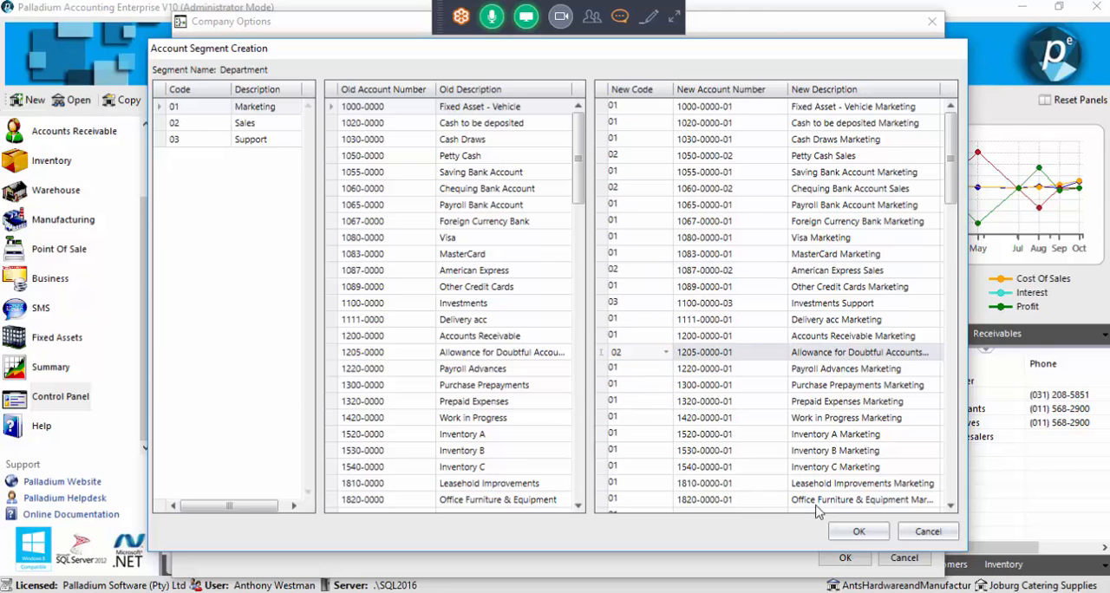
left_click(850, 534)
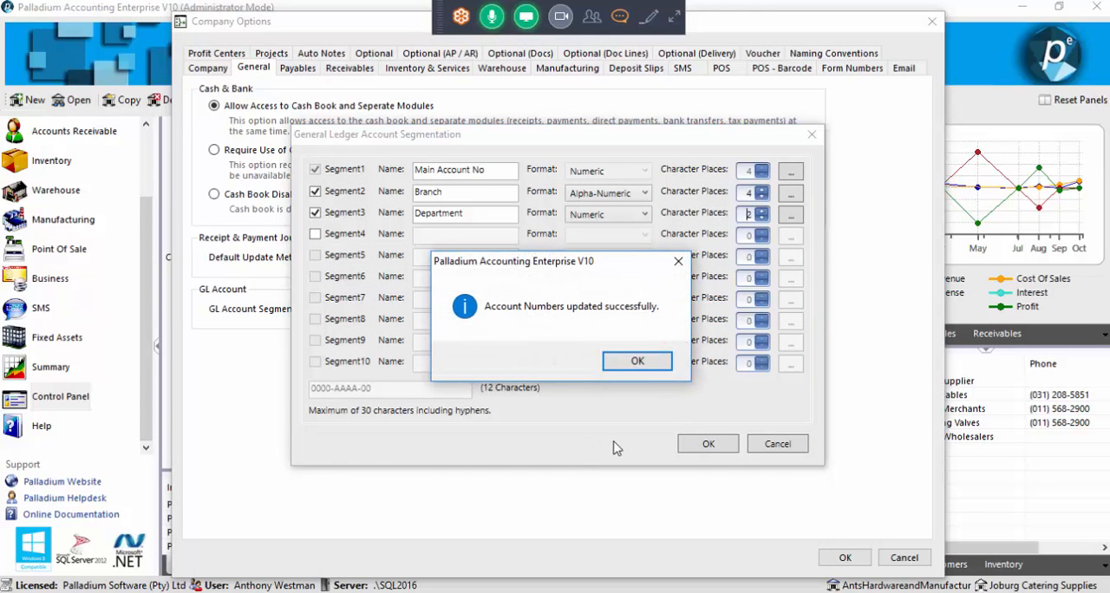
left_click(635, 362)
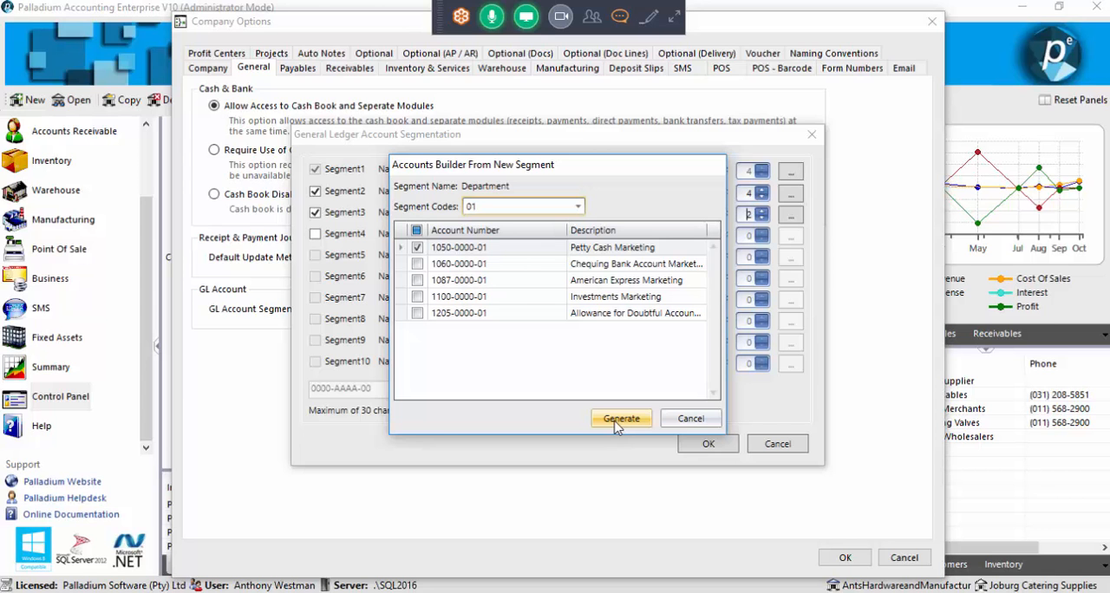
Generate and save the Petty Cash Marketing account under segment code 01, and accept the segmentation settings and Company Options
left_click(615, 420)
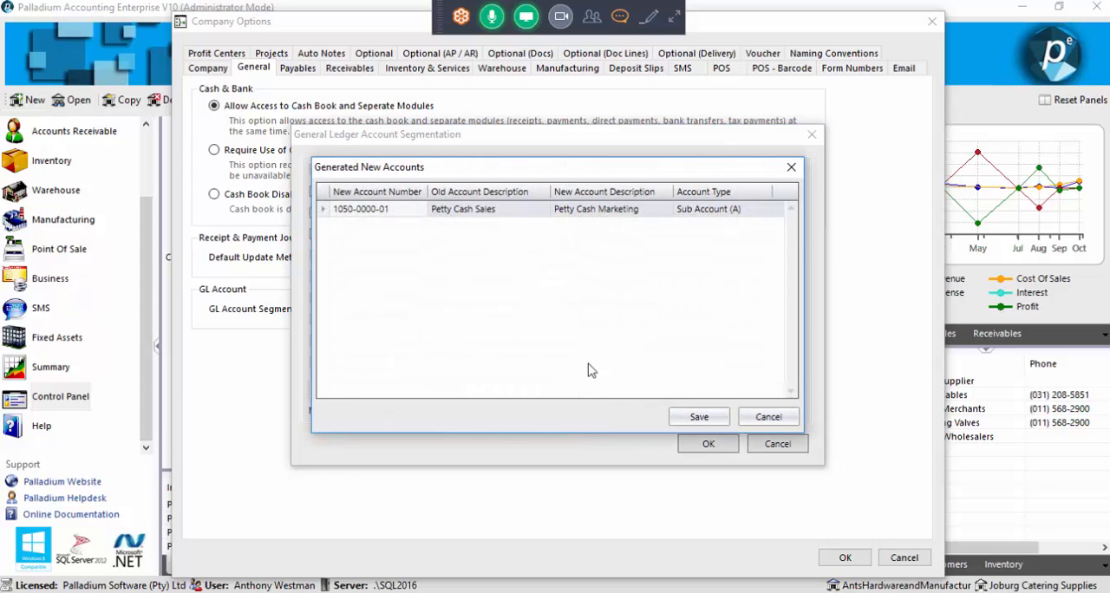
left_click(699, 417)
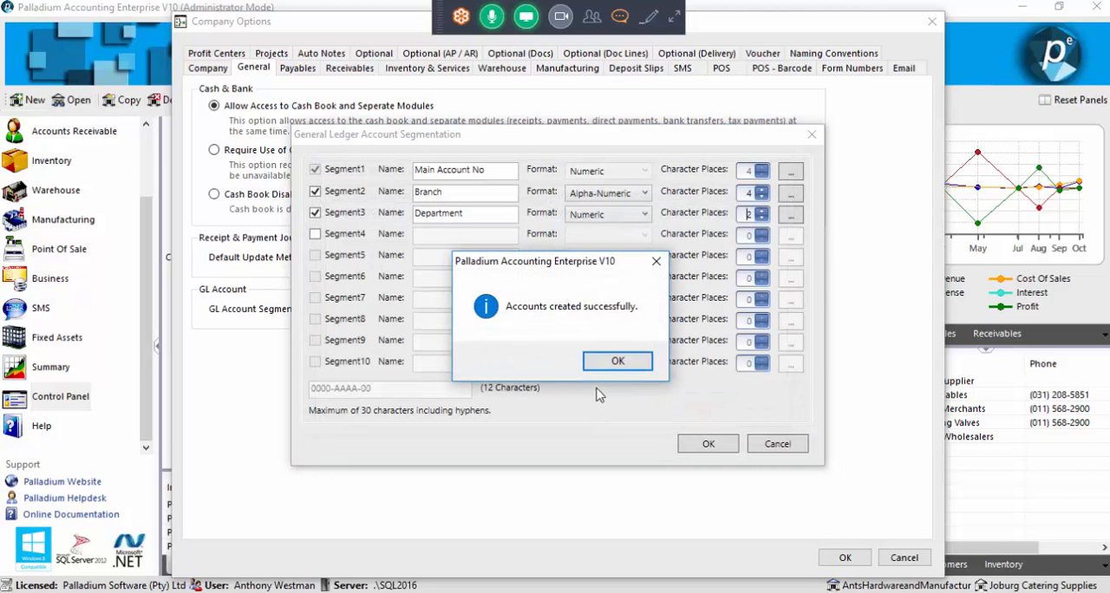
left_click(607, 366)
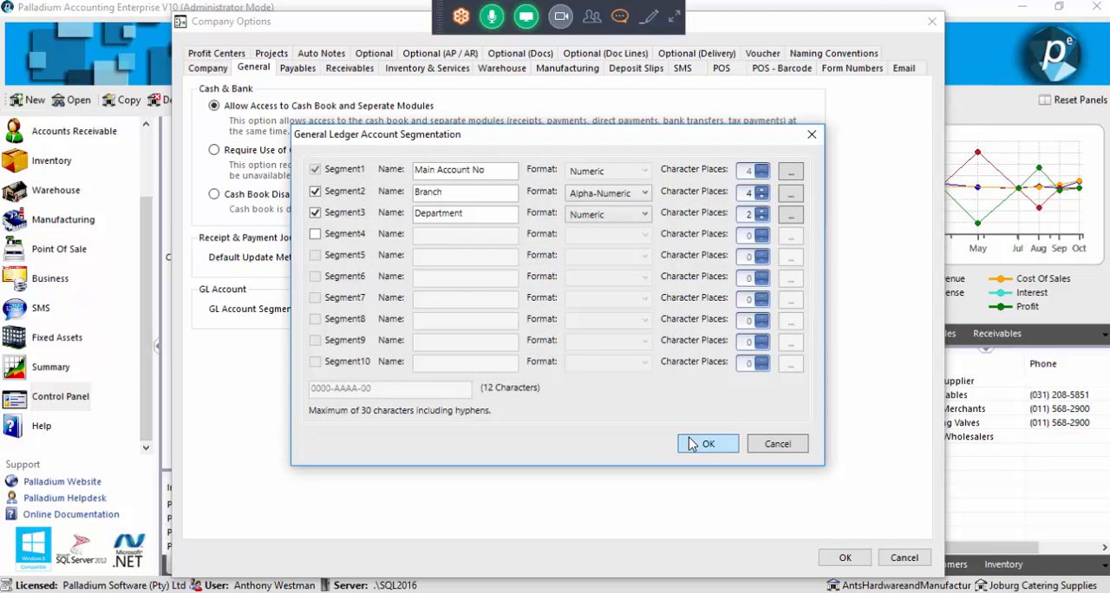
left_click(693, 444)
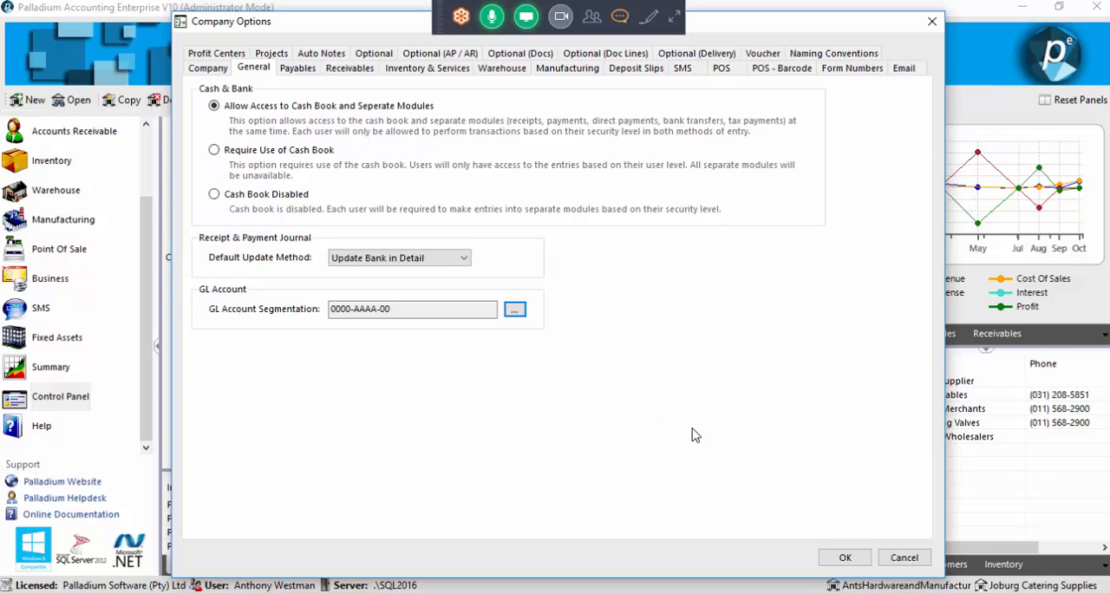
left_click(825, 560)
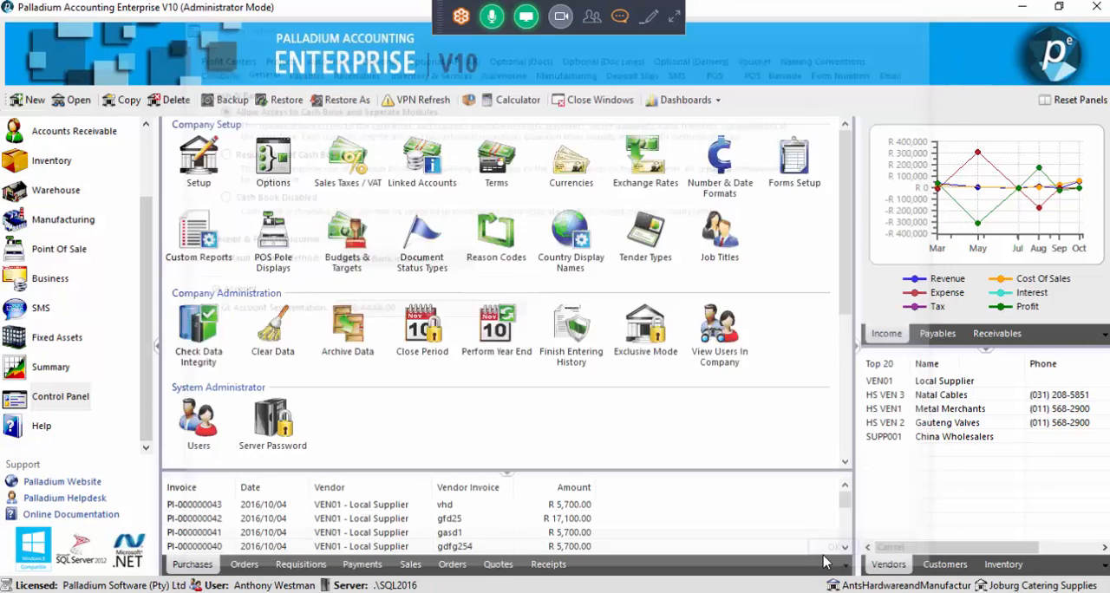
Open the General Ledger accounts list and examine the segmented account numbers, including the Cash Draws Marketing account
left_click_drag(145, 236, 144, 170)
left_click(85, 168)
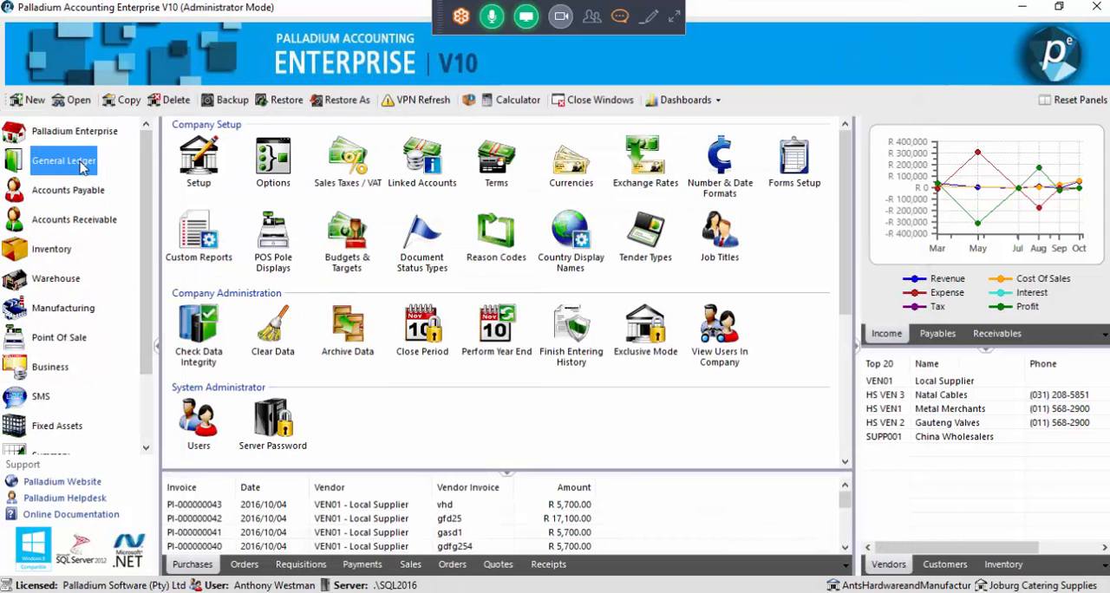
left_click(198, 257)
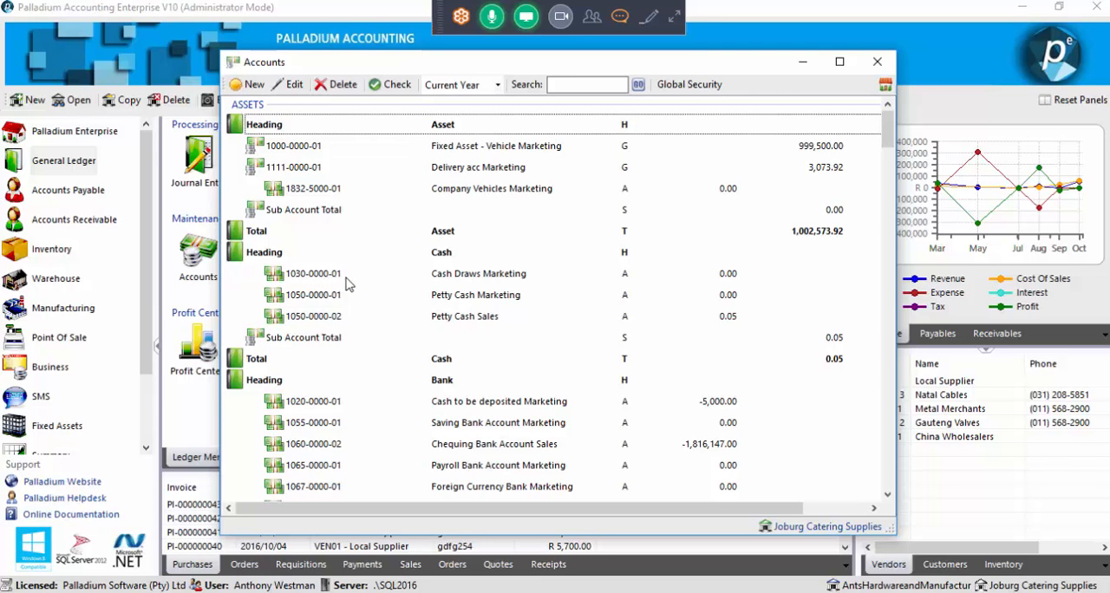
left_click(349, 277)
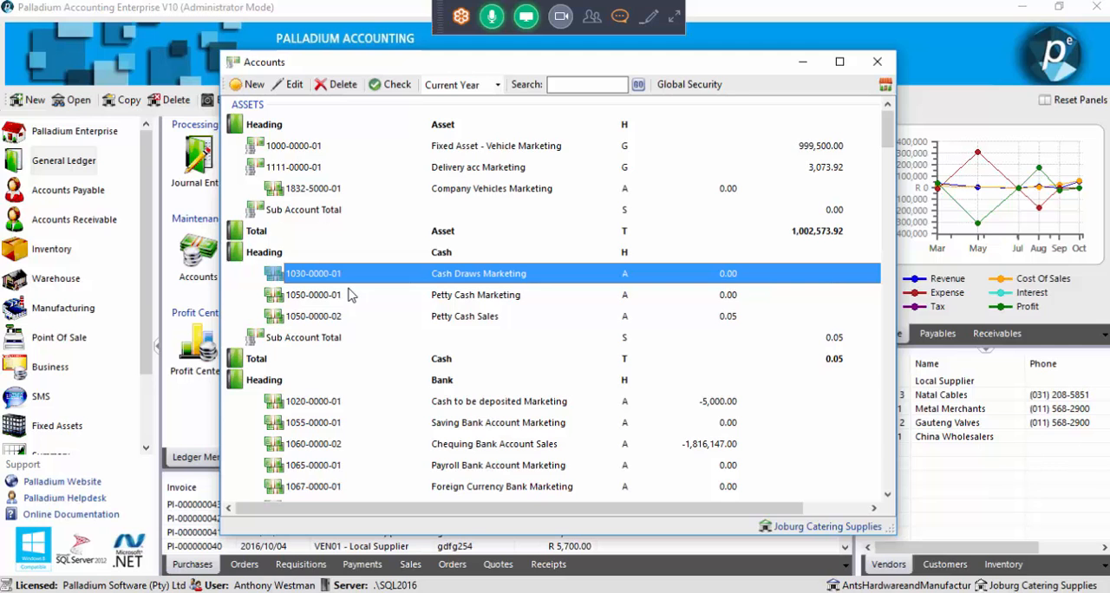
Start a new general ledger account and enter "training" as its description
left_click(238, 90)
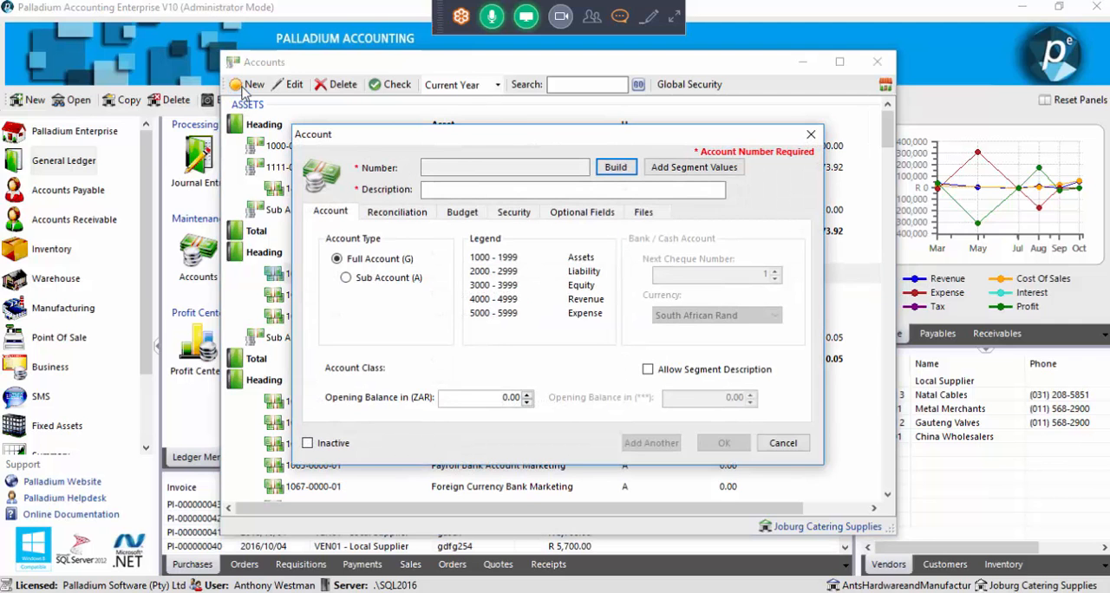
left_click_drag(455, 139, 614, 187)
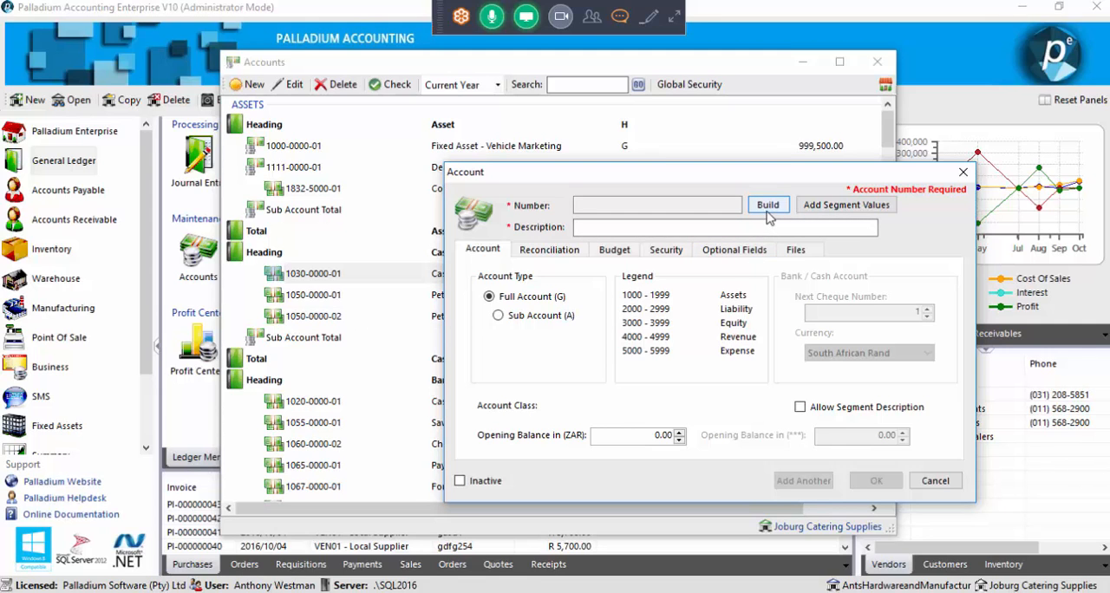
left_click(690, 227)
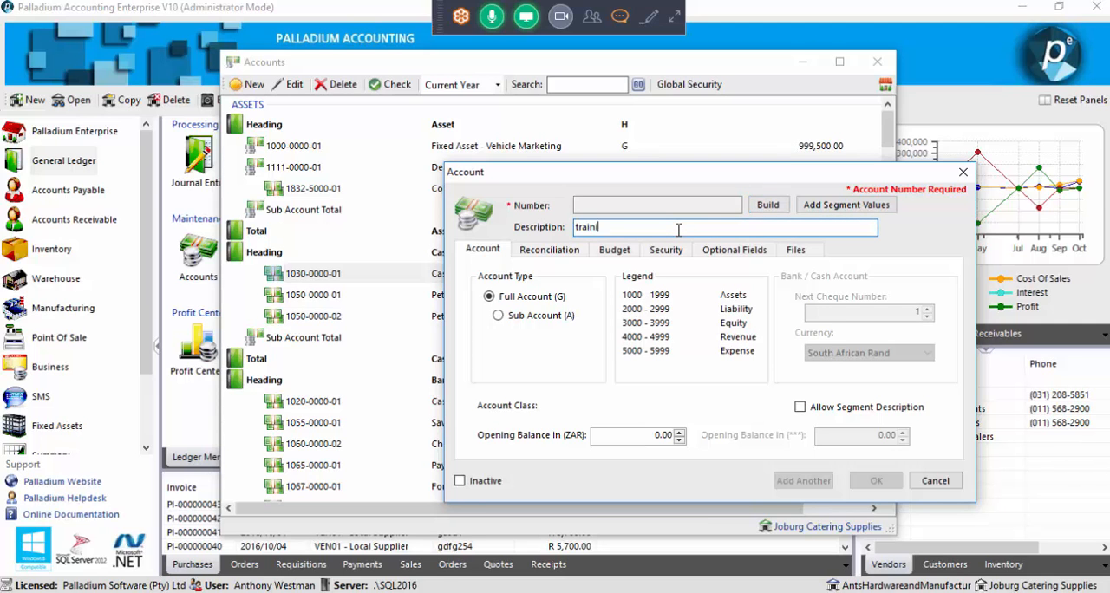
type("training")
Build the account number from main account 1030 Cash Draws, branch 5000 and department 03 Support, and clear the generated description
left_click(767, 205)
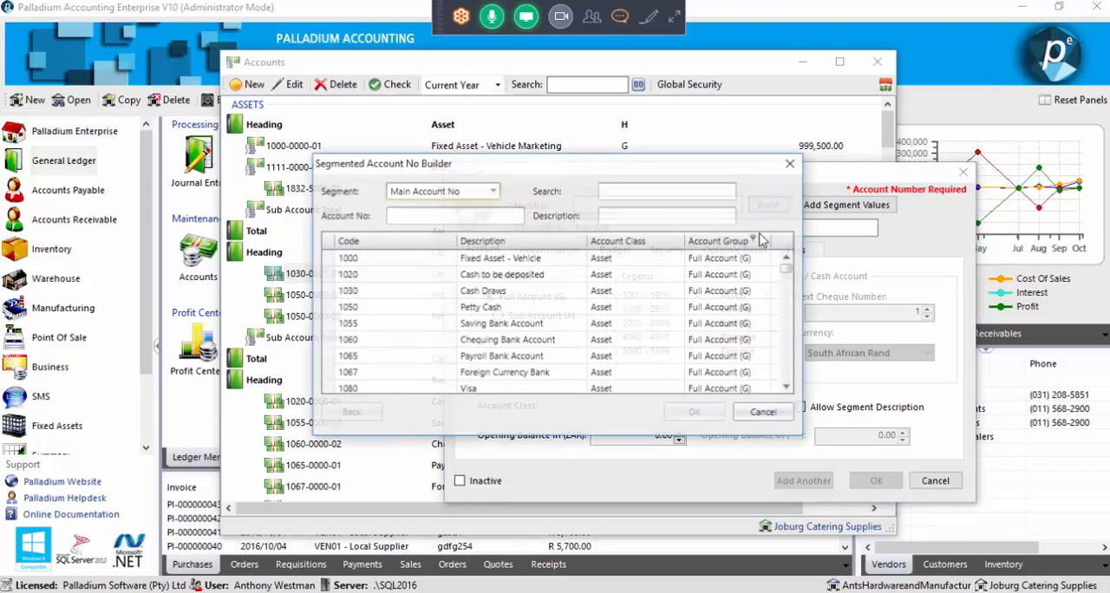
left_click_drag(414, 170, 473, 170)
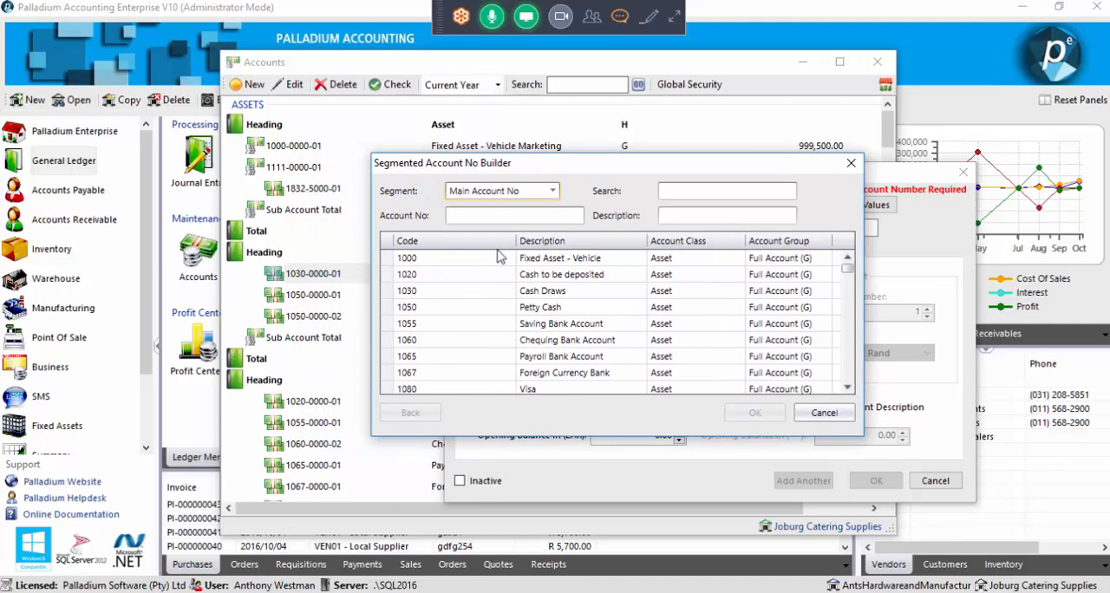
left_click(436, 296)
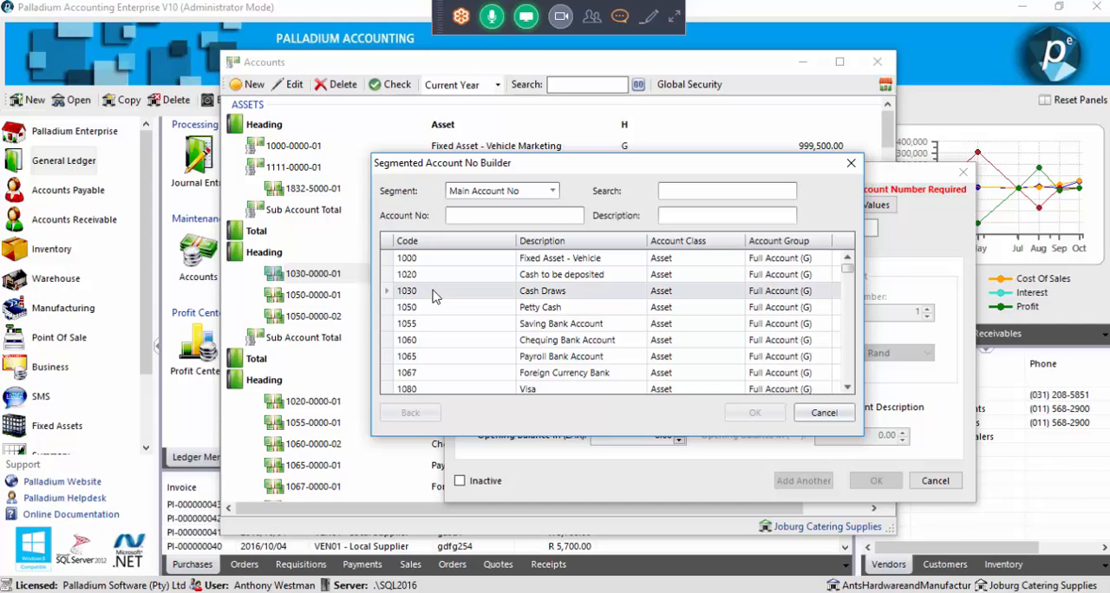
double_click(435, 296)
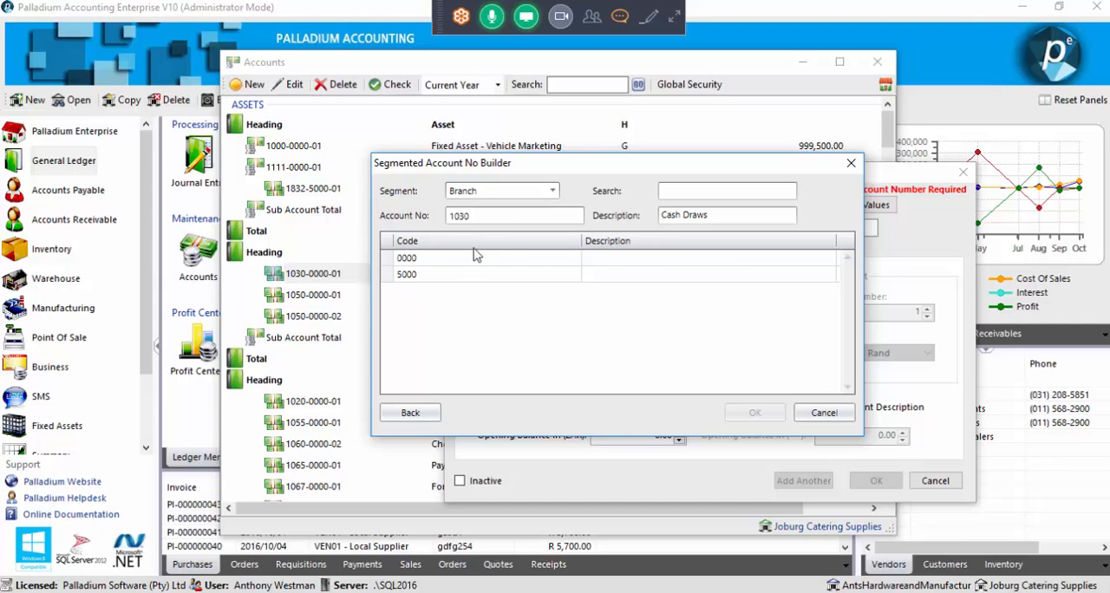
double_click(437, 276)
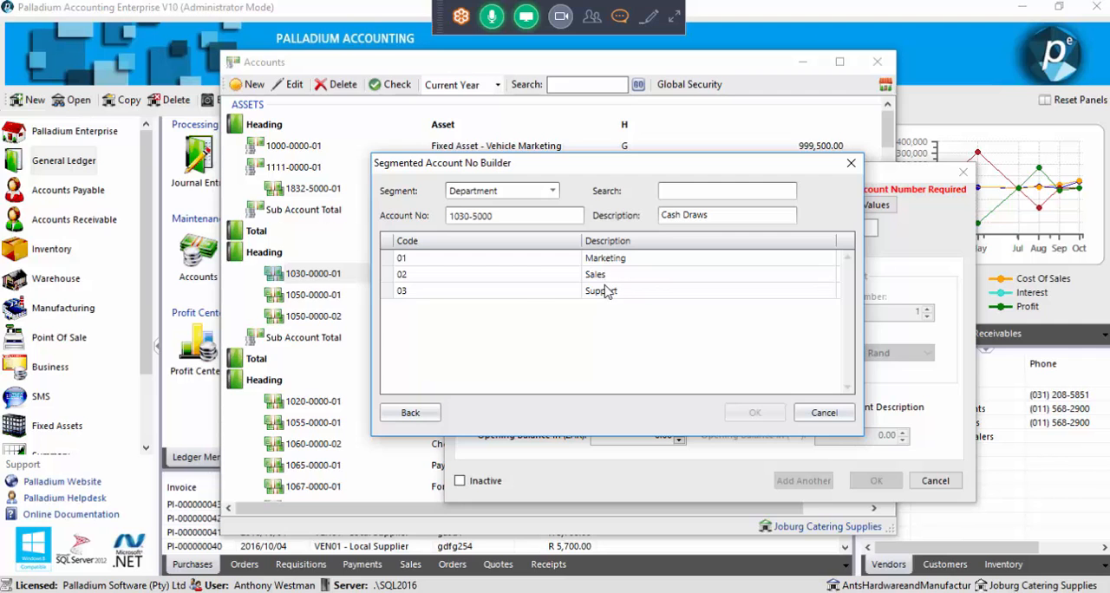
double_click(511, 292)
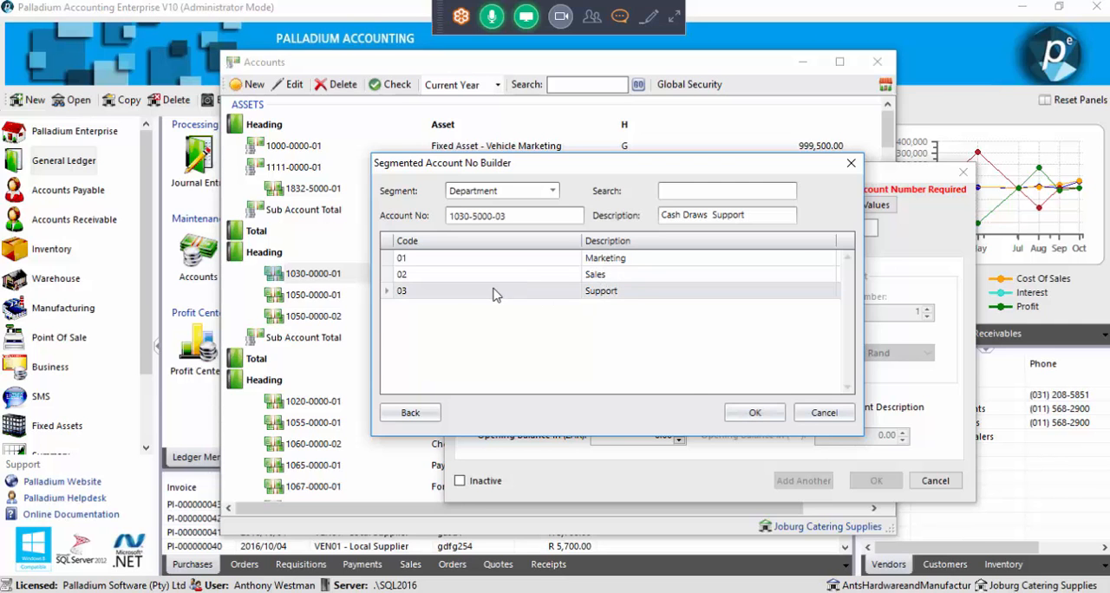
left_click(725, 413)
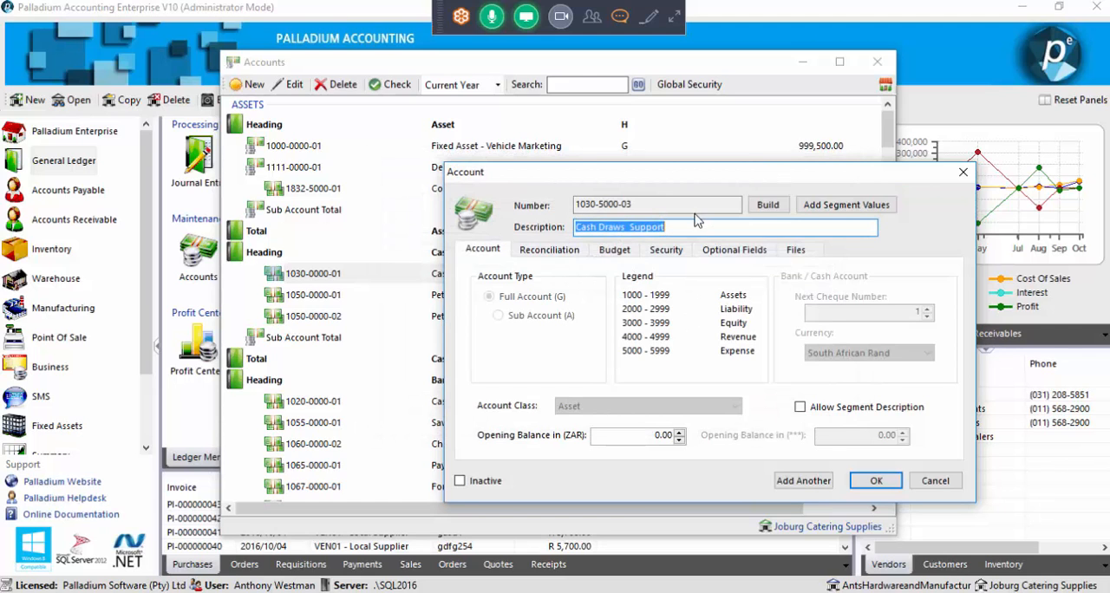
left_click_drag(675, 227, 562, 234)
key("BackSpace")
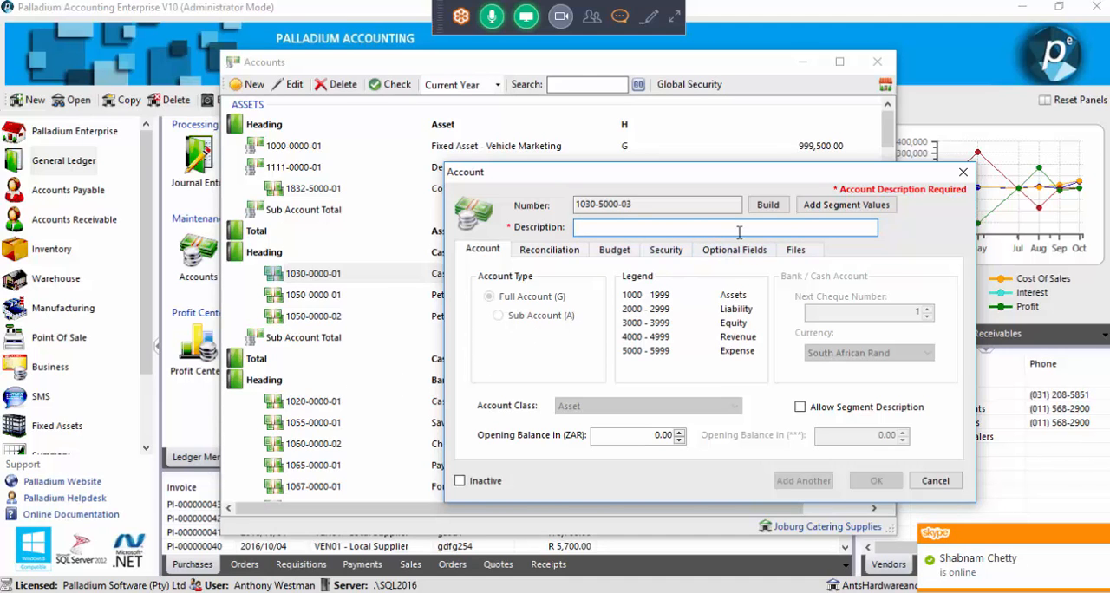
Add the Main Account No segment value 1143 Training with account class Asset and account group Full Account (G), and save it
left_click(815, 209)
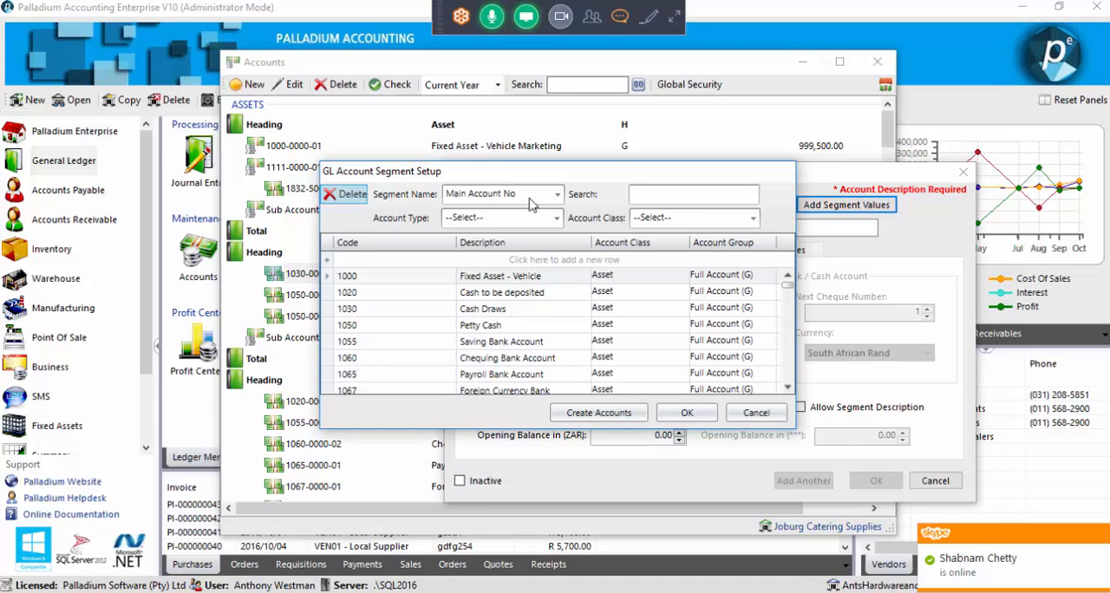
left_click(384, 259)
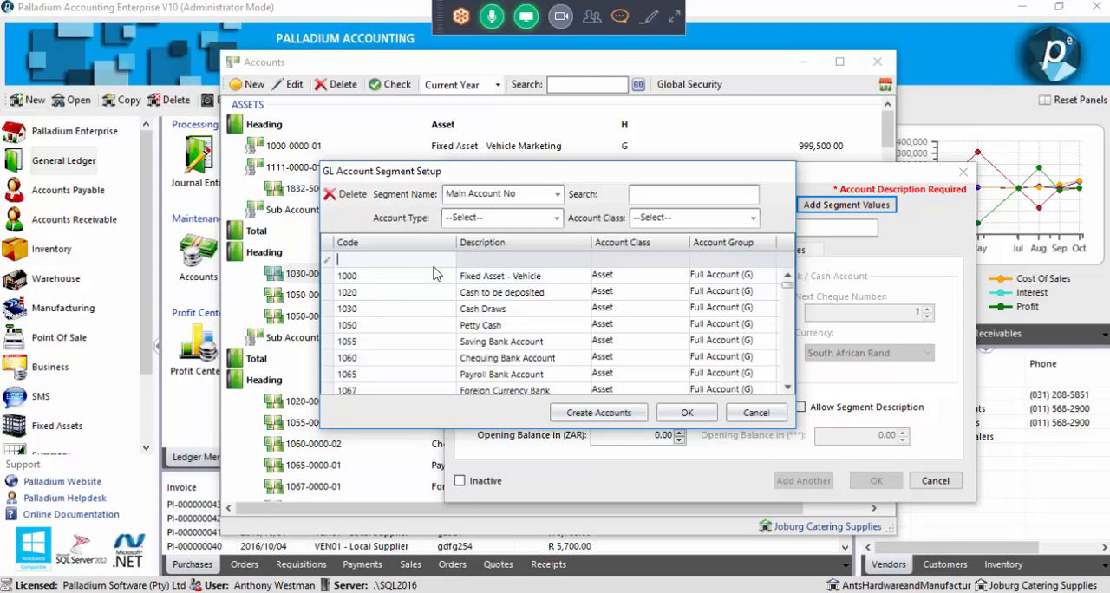
type("1143")
left_click(504, 259)
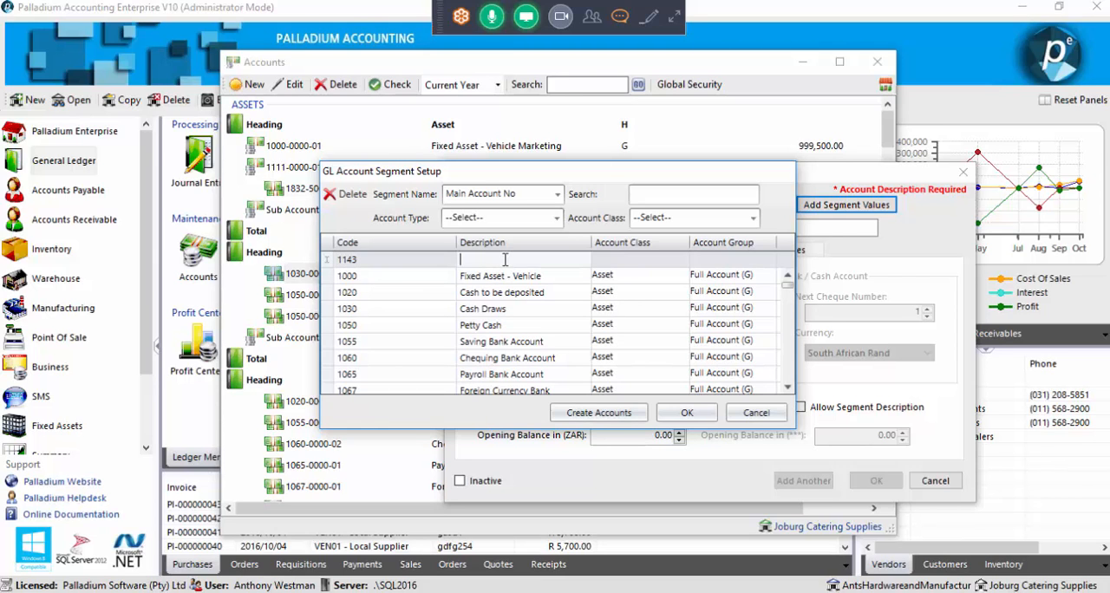
type("Training")
left_click(683, 260)
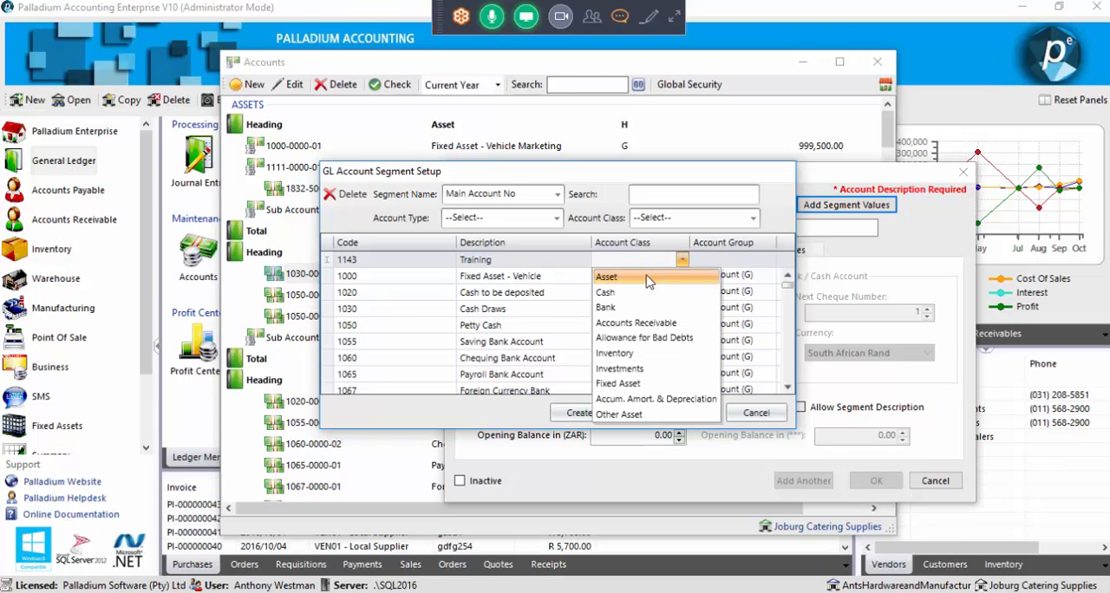
left_click(649, 277)
left_click(769, 260)
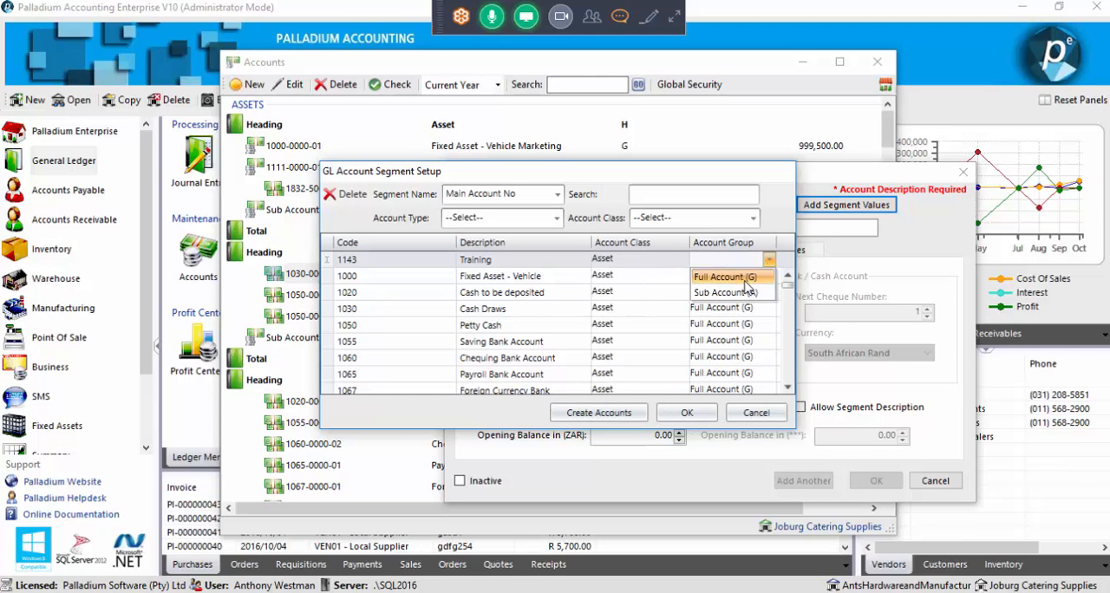
left_click(744, 279)
left_click(685, 413)
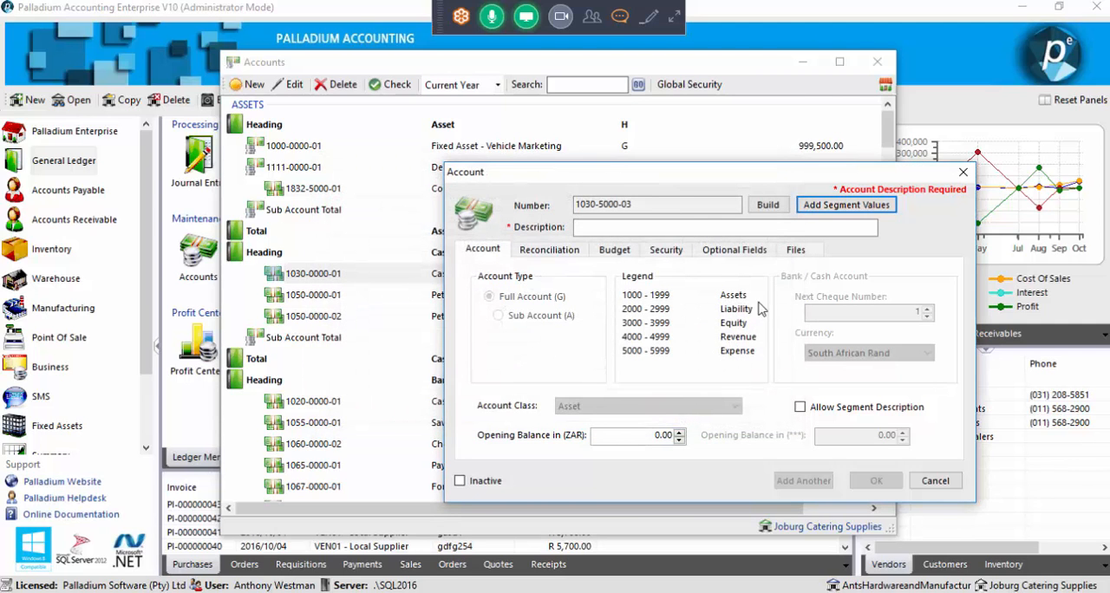
Check the account number builder's main account list for the new Training code, and close the builder without building a number
left_click(767, 208)
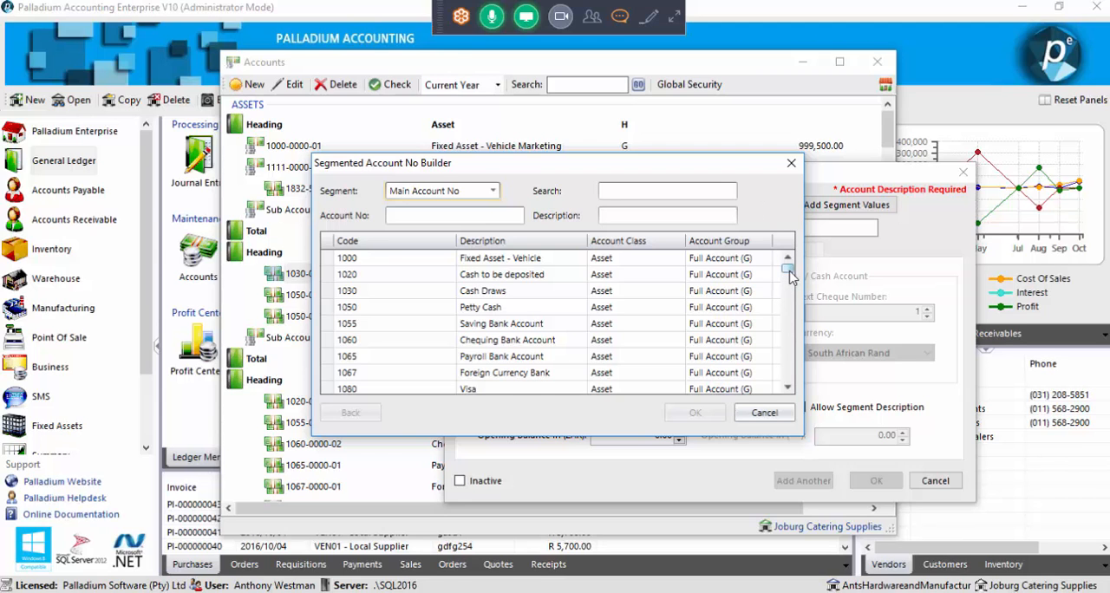
left_click_drag(789, 275, 786, 390)
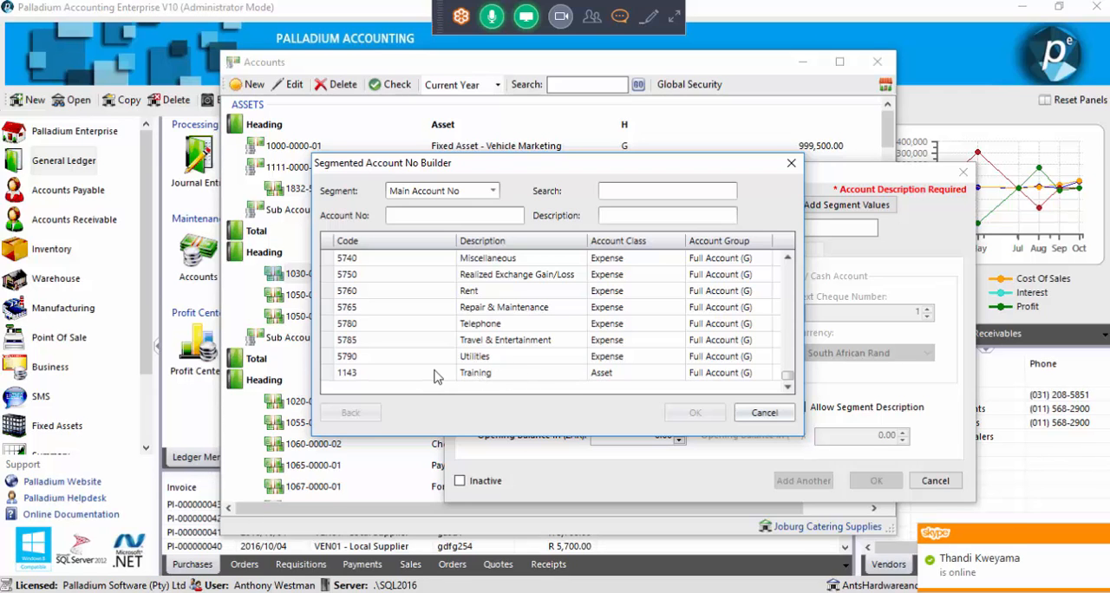
left_click(753, 415)
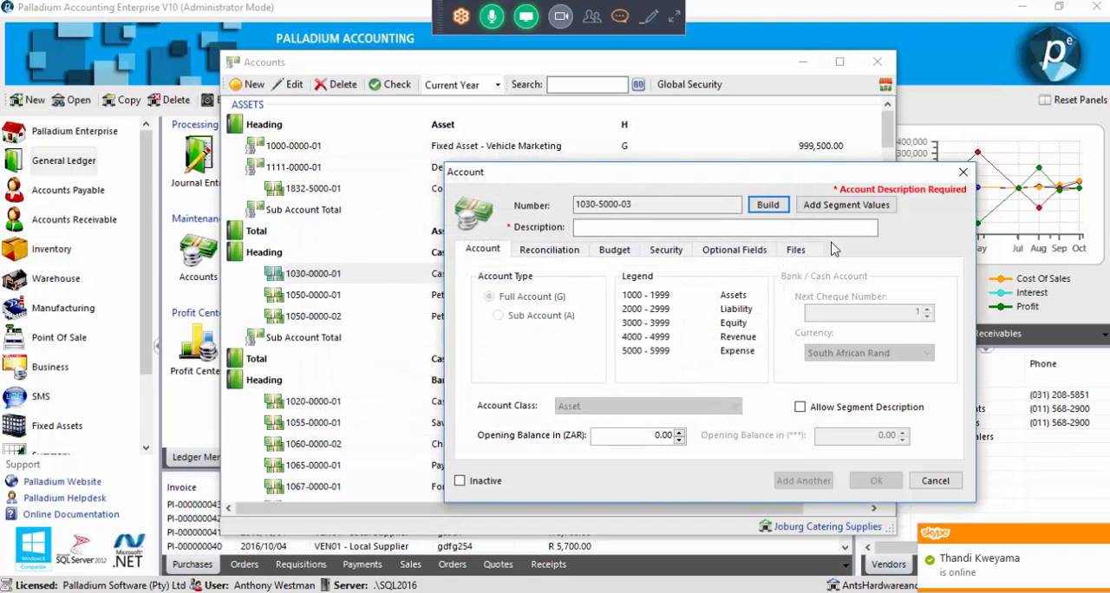
Add the Branch segment value 1234 with the description JHB and save it
left_click(819, 208)
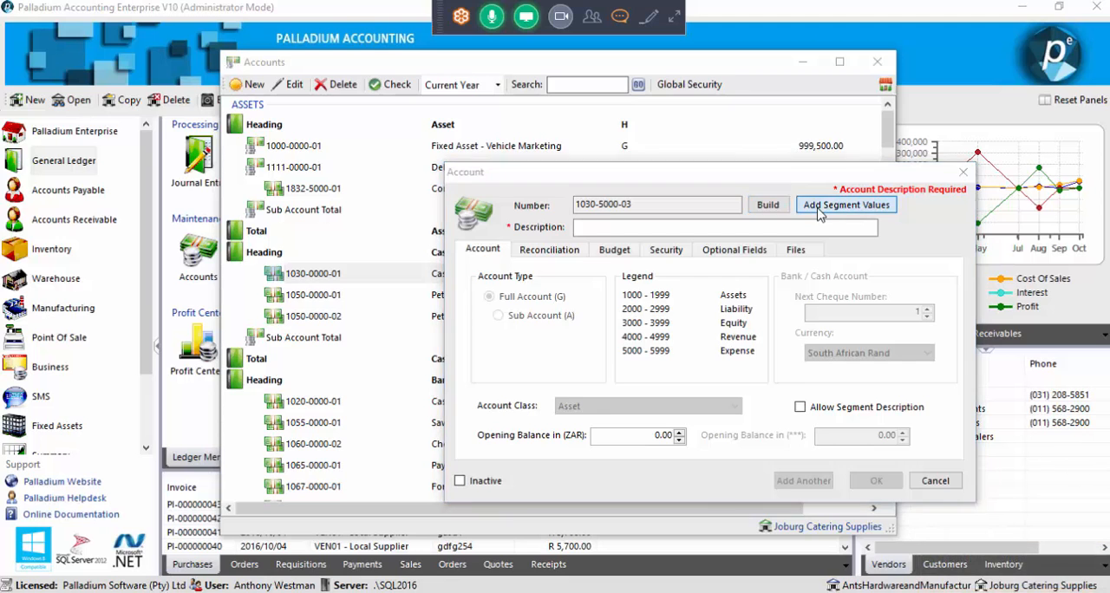
left_click(564, 196)
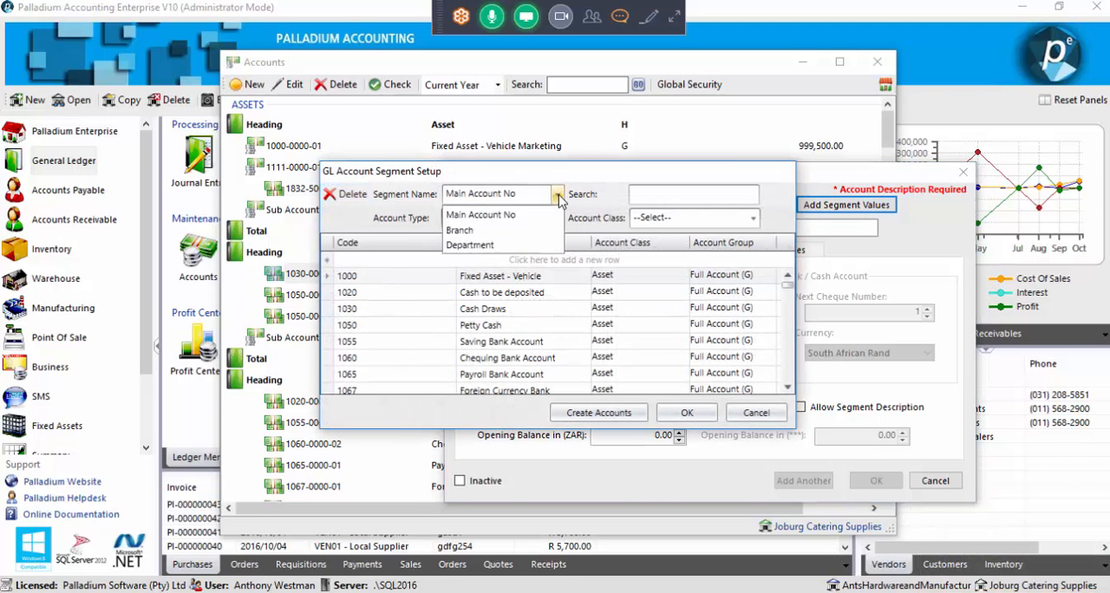
left_click(524, 230)
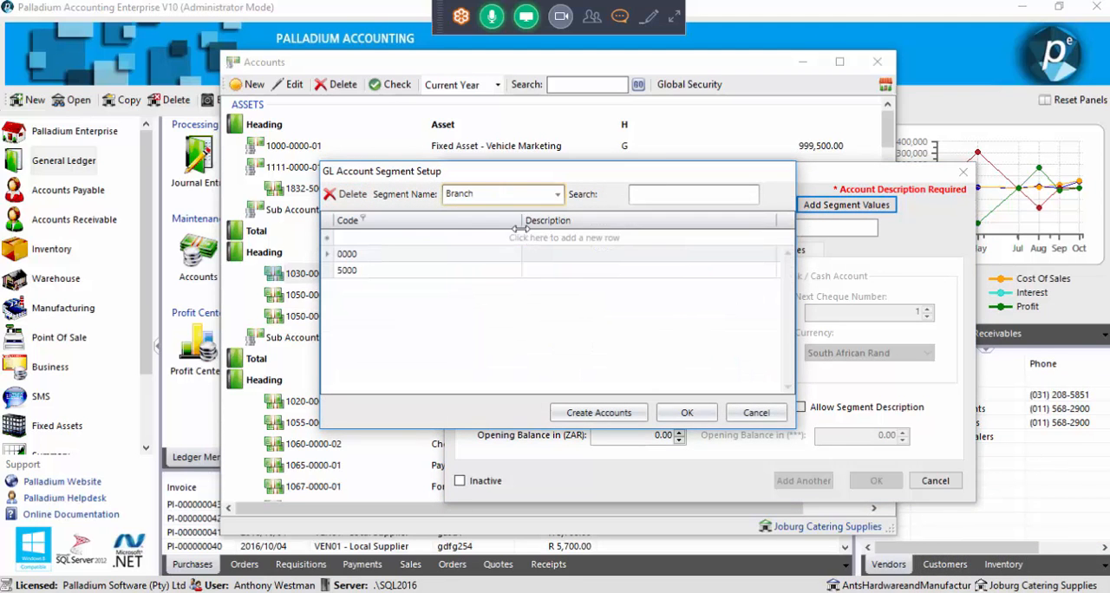
left_click(445, 238)
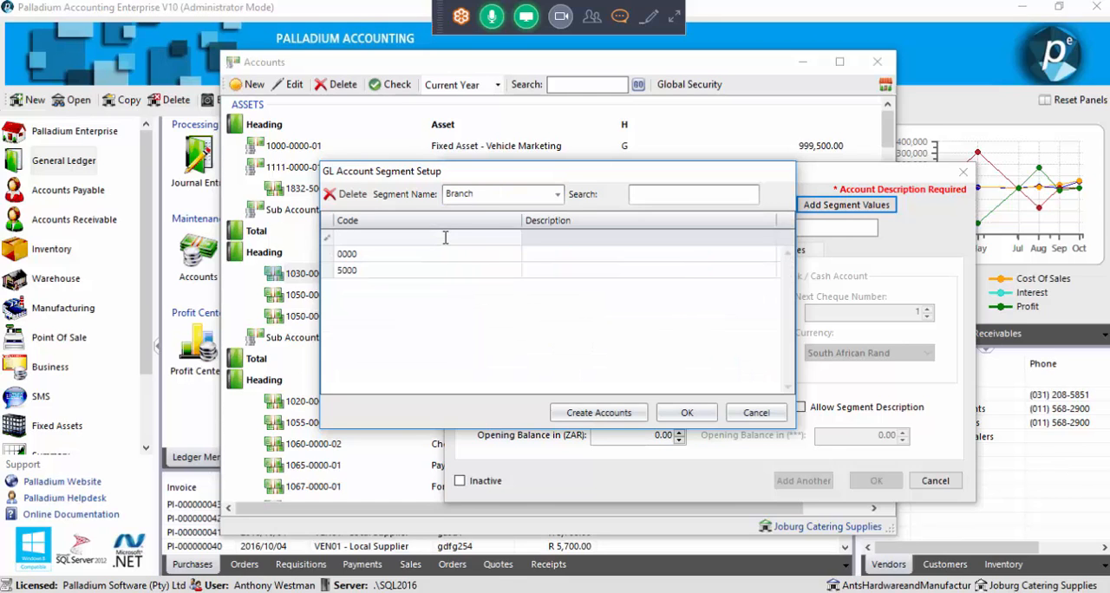
type("1234")
key("Tab")
type("JHB")
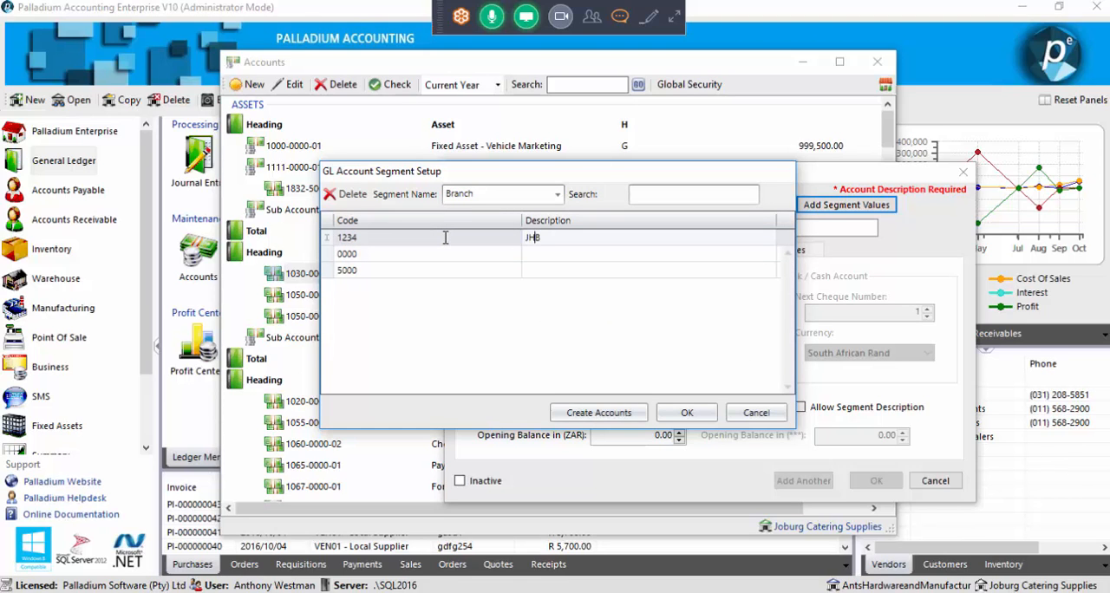
left_click(687, 413)
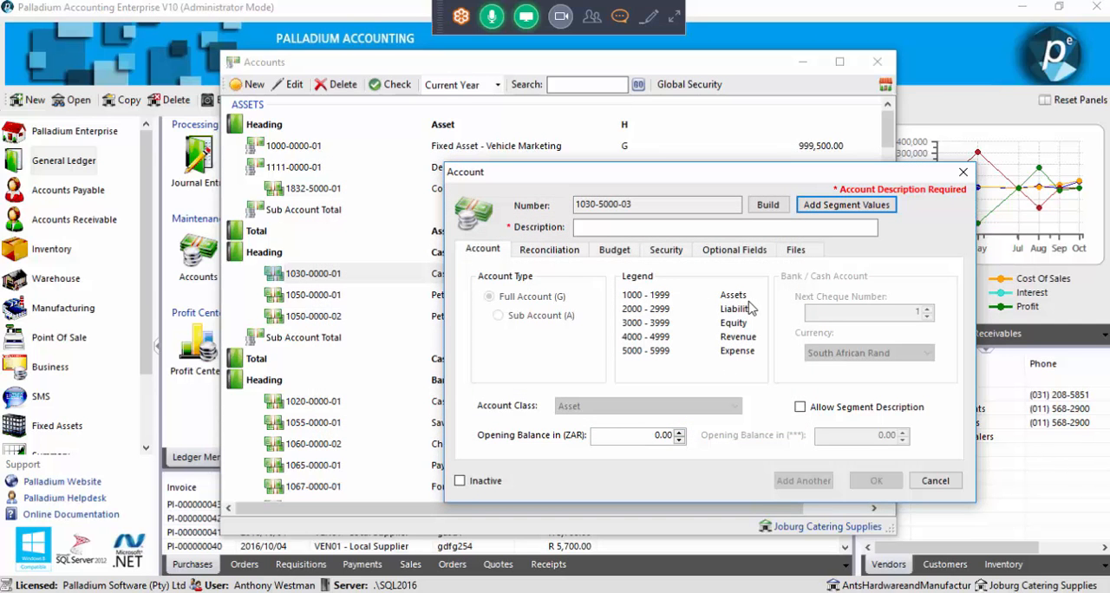
Add the Department segment value 04 with the description Finance and save it
left_click(816, 212)
left_click(559, 196)
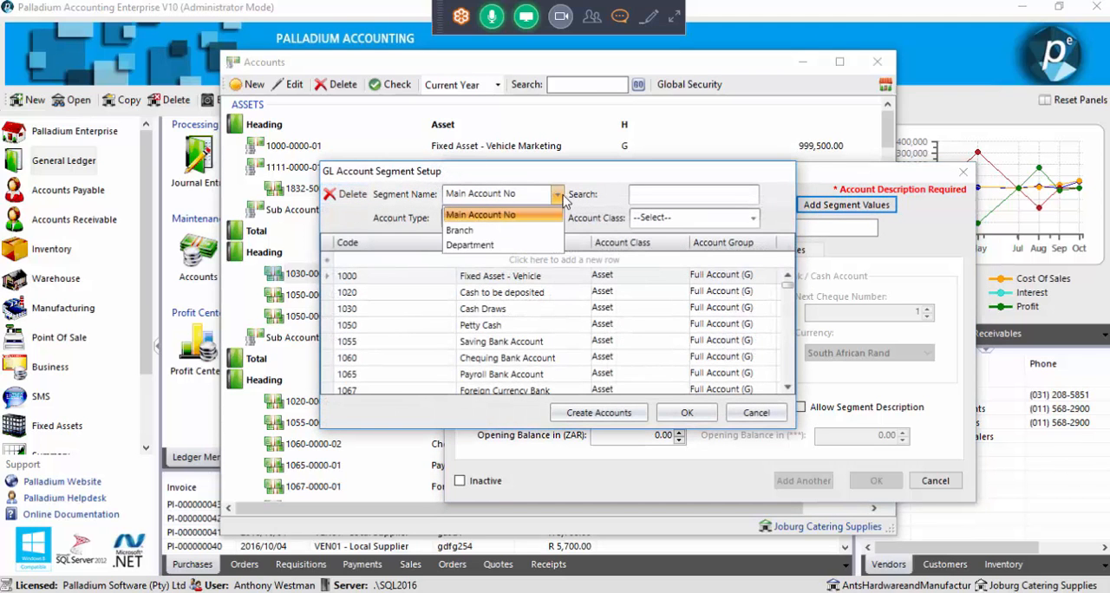
left_click(460, 246)
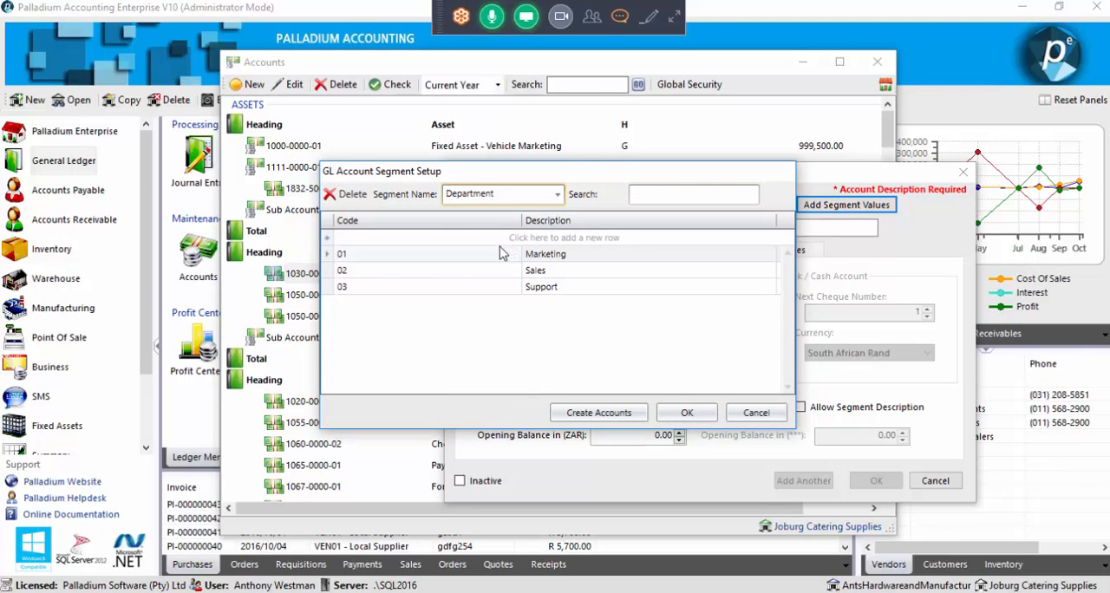
left_click(449, 239)
type("04")
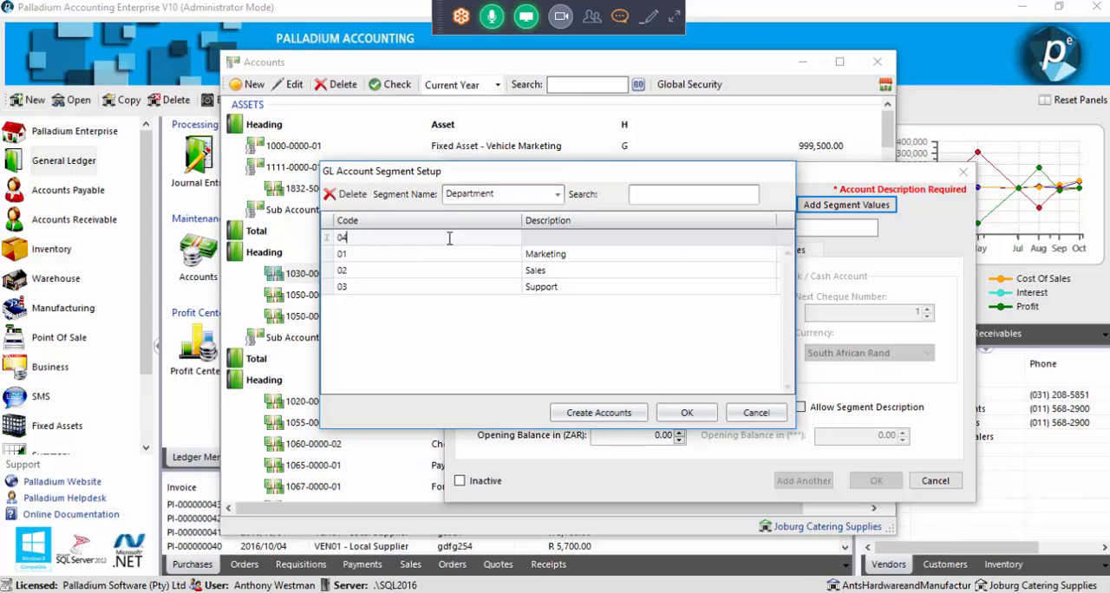
key("Tab")
type("Finance")
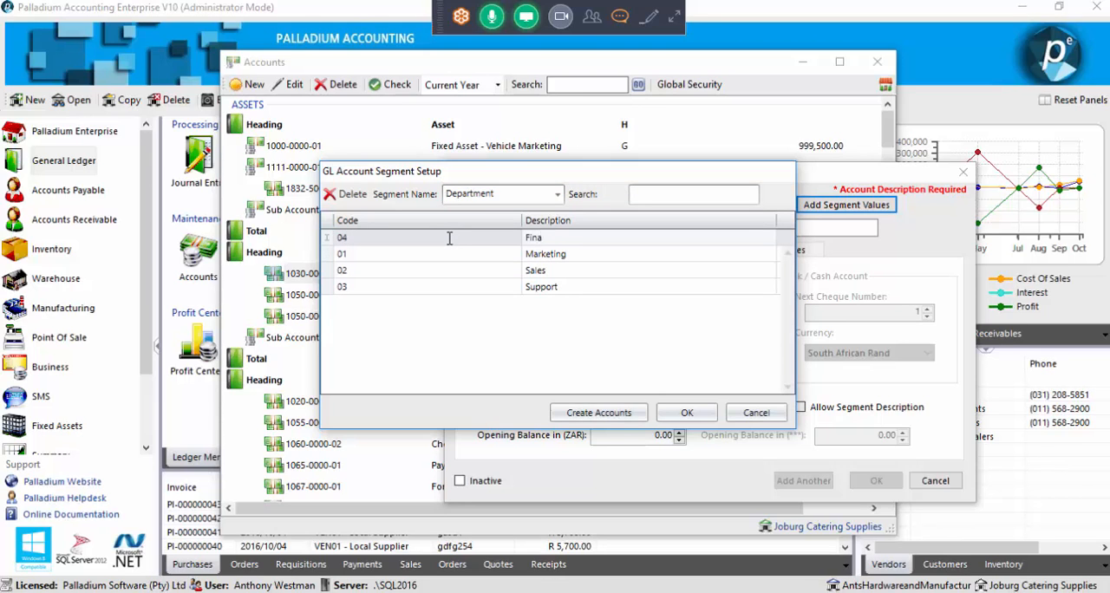
left_click(686, 413)
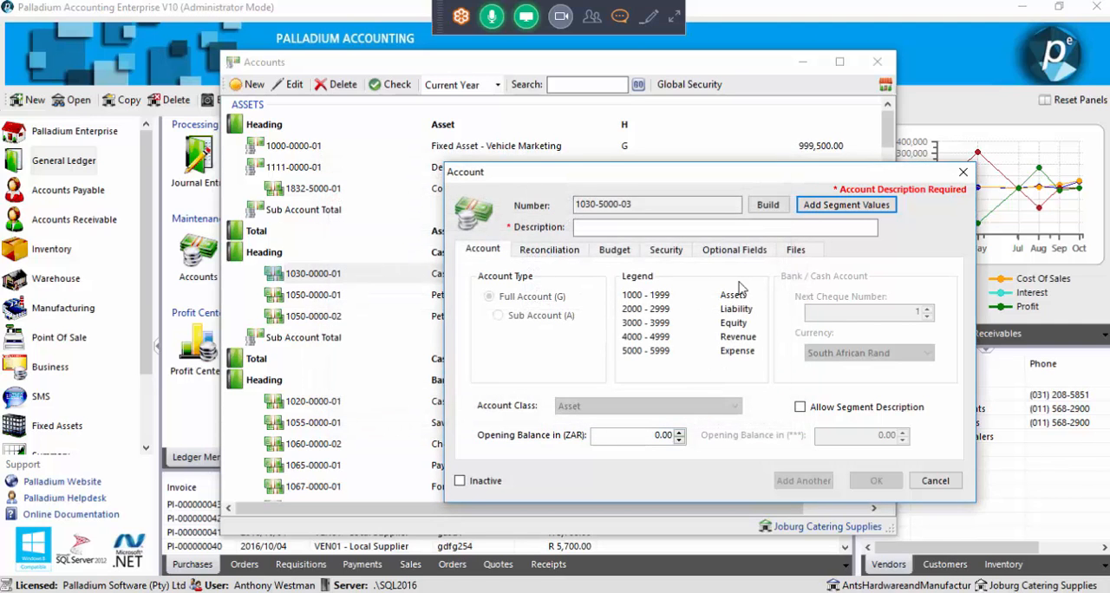
Build the new account's number from main account 1143 Training, branch 1234 JHB and department 04 Finance
left_click(732, 228)
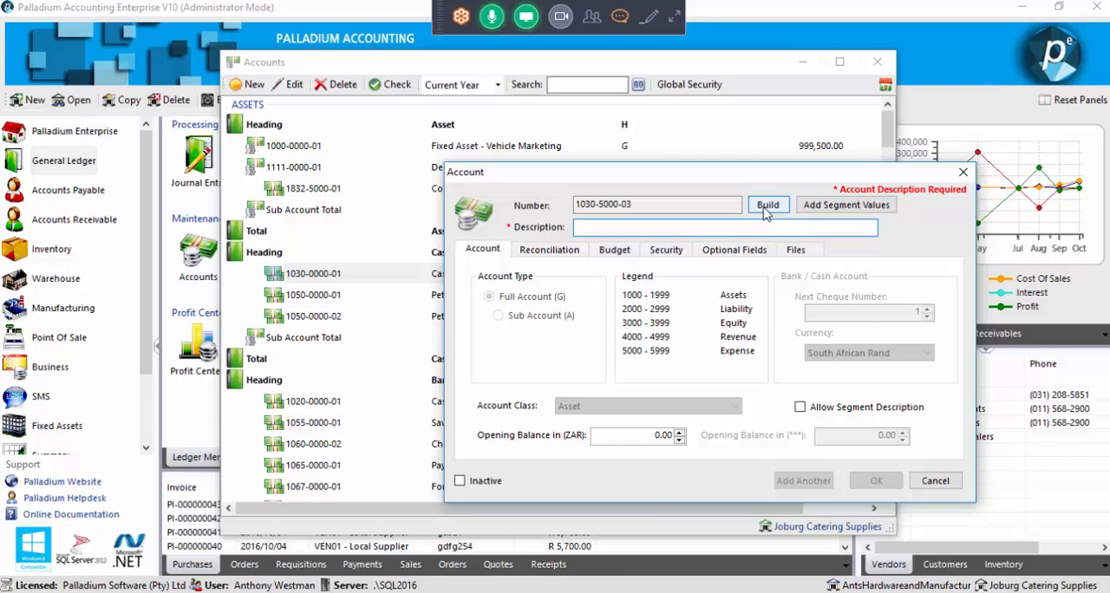
left_click(766, 205)
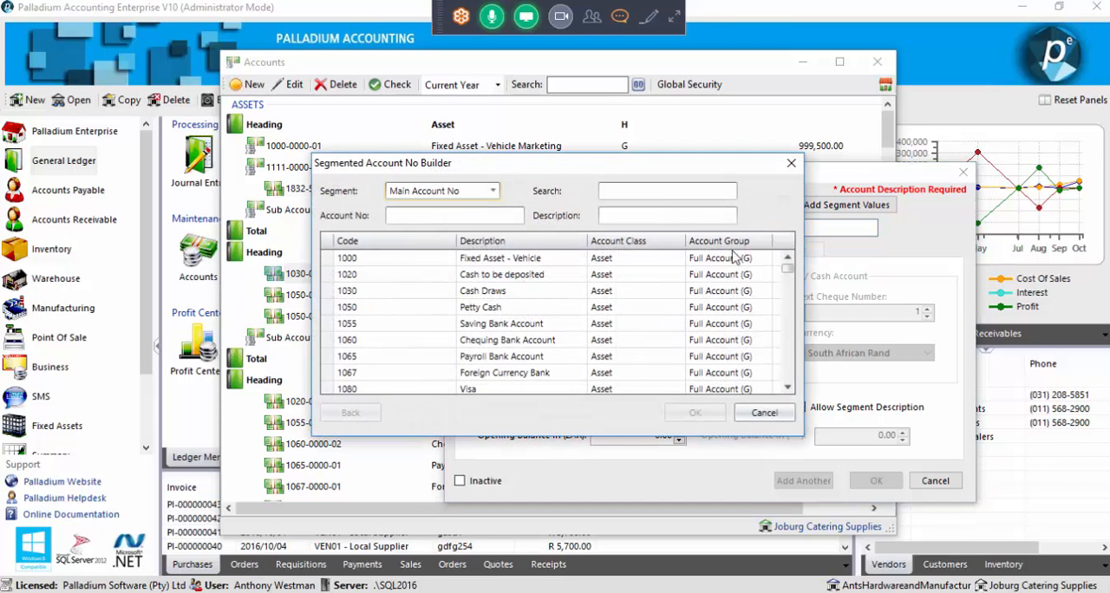
scroll(787, 295, "down", 2)
left_click_drag(784, 305, 788, 376)
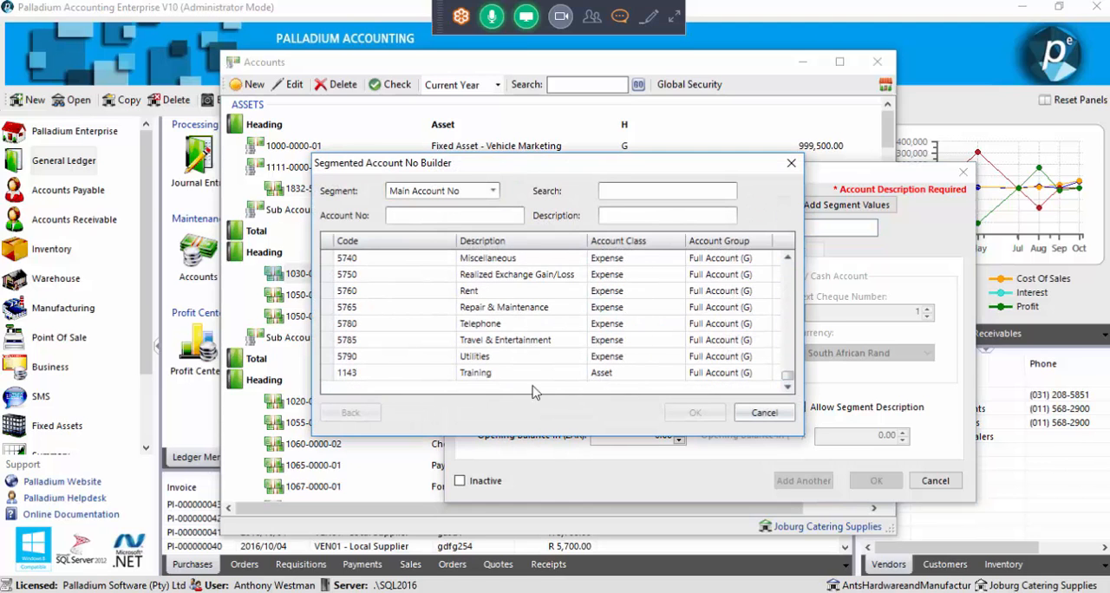
double_click(401, 375)
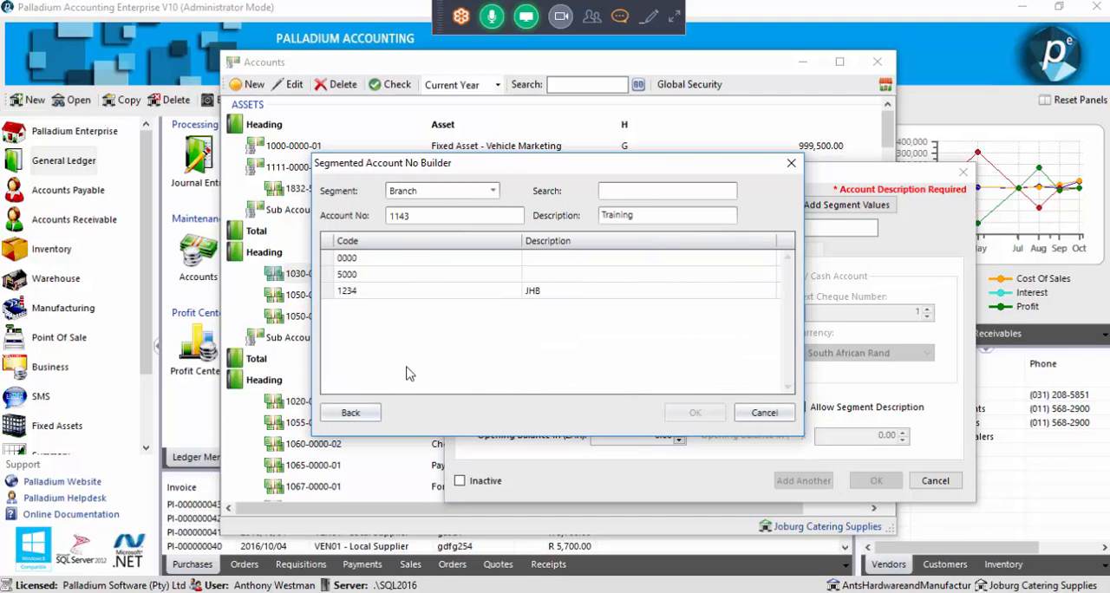
double_click(402, 293)
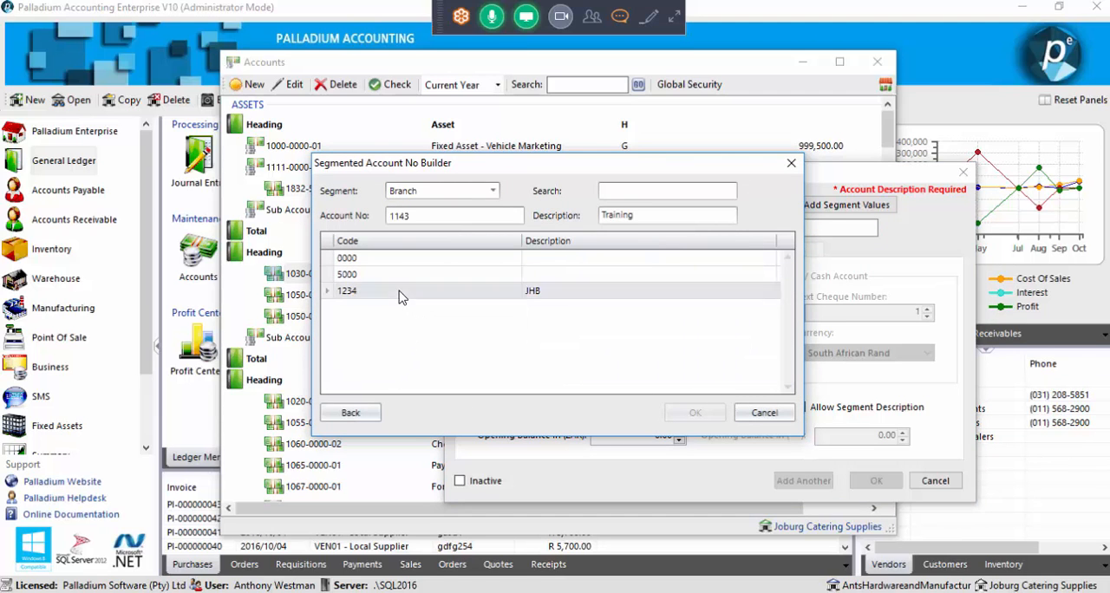
double_click(379, 308)
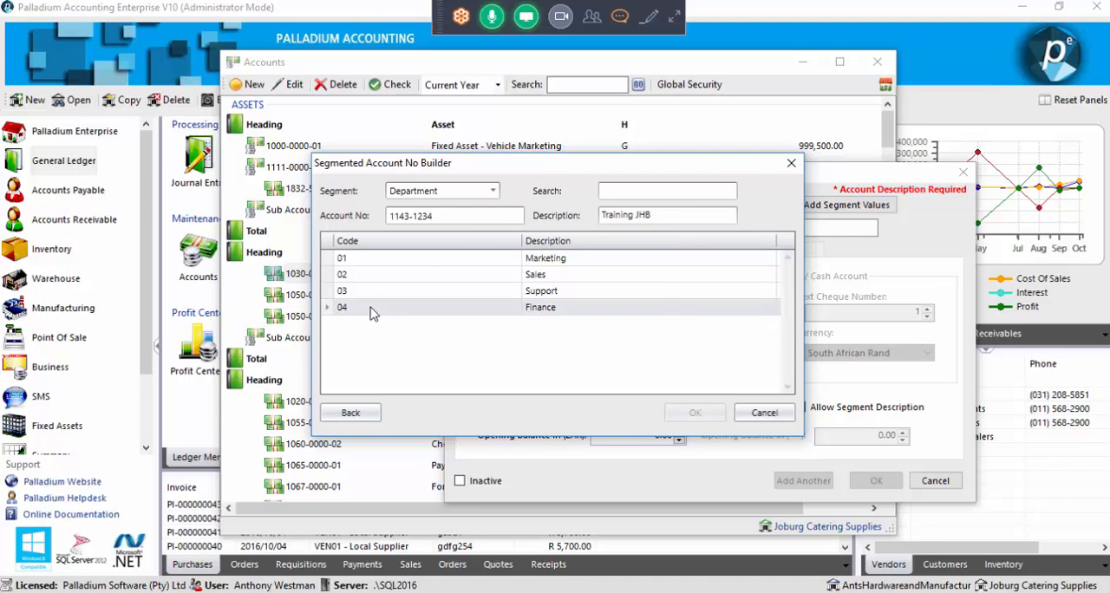
left_click(700, 422)
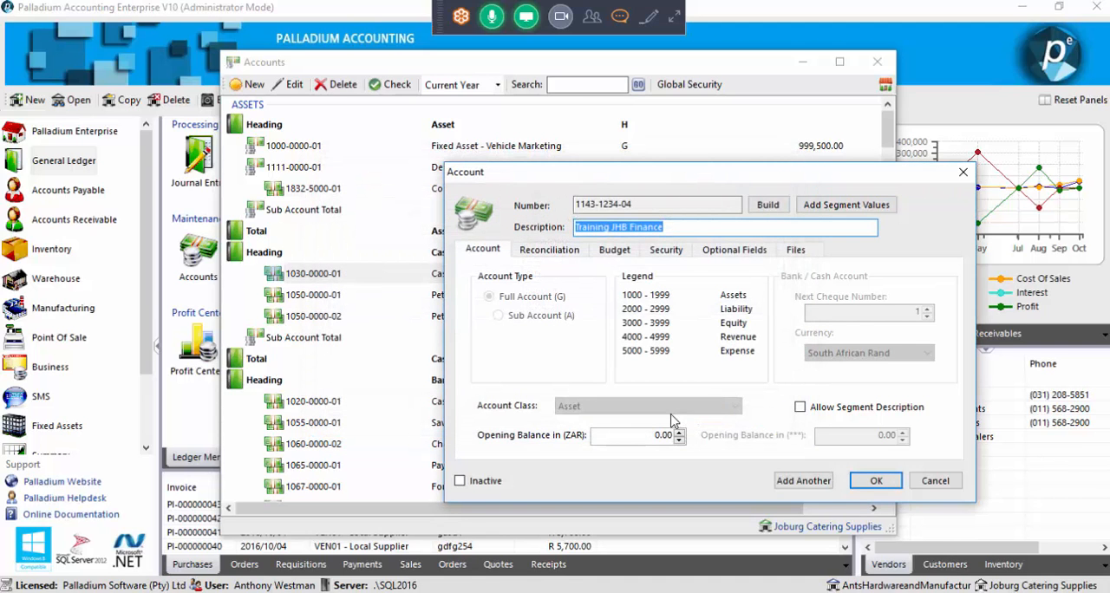
Save the new ledger account with the description Training JHB Finance, and close the accounts list
left_click(681, 226)
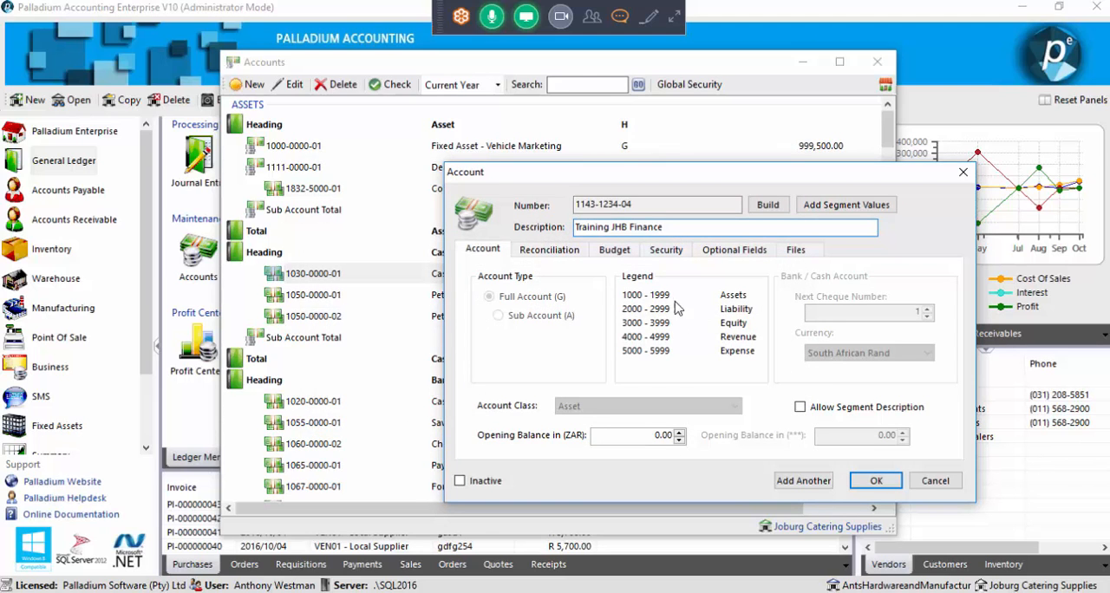
mouse_move(611, 227)
left_mouse_down()
mouse_move(567, 228)
mouse_move(612, 228)
mouse_move(602, 227)
left_mouse_up()
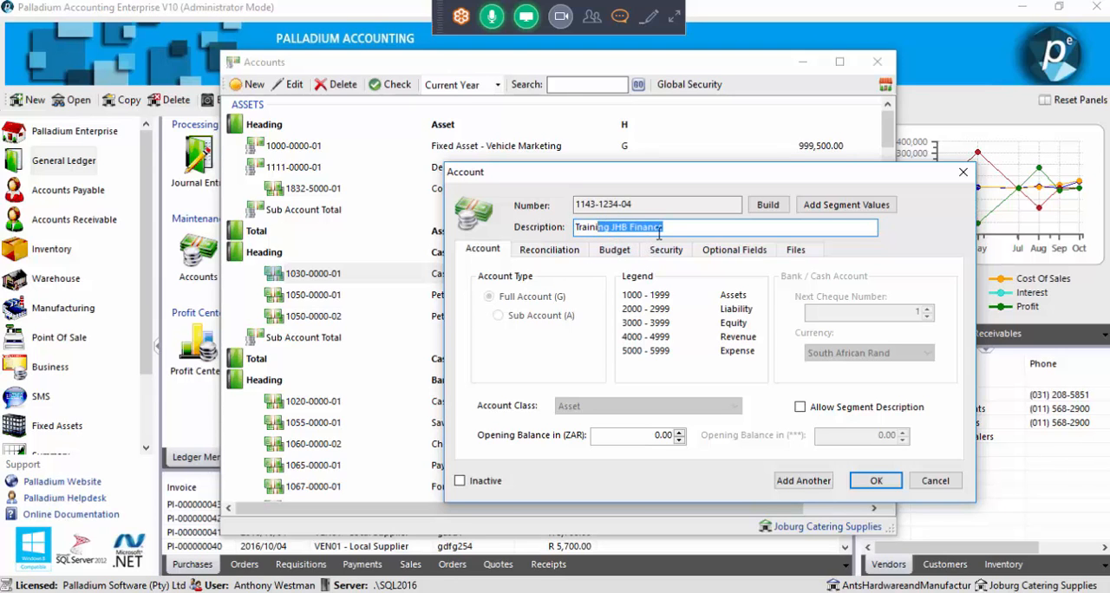
left_click(873, 482)
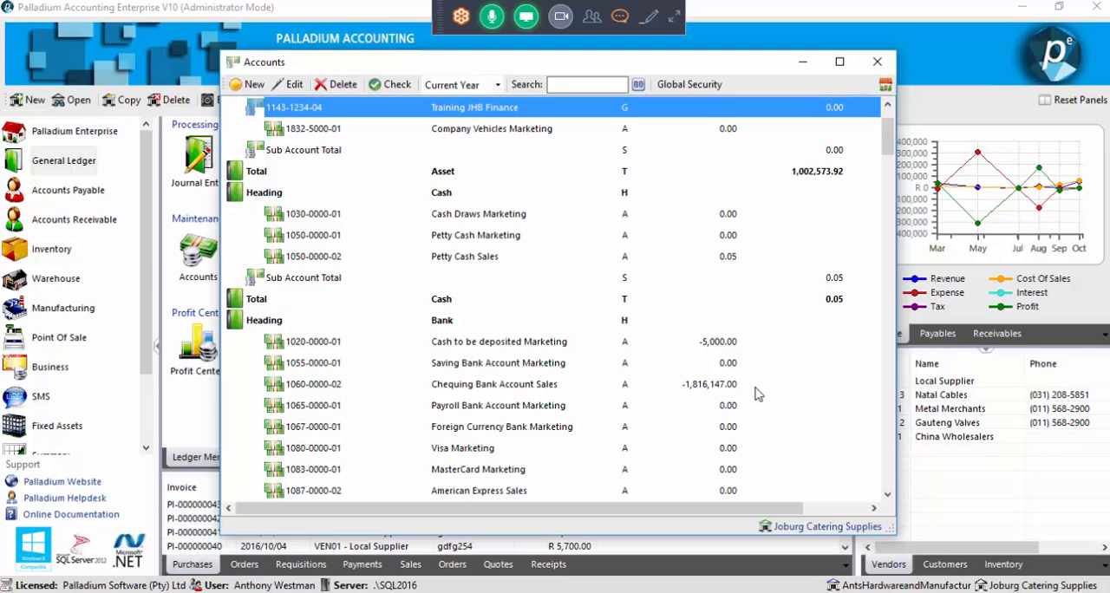
left_click(878, 62)
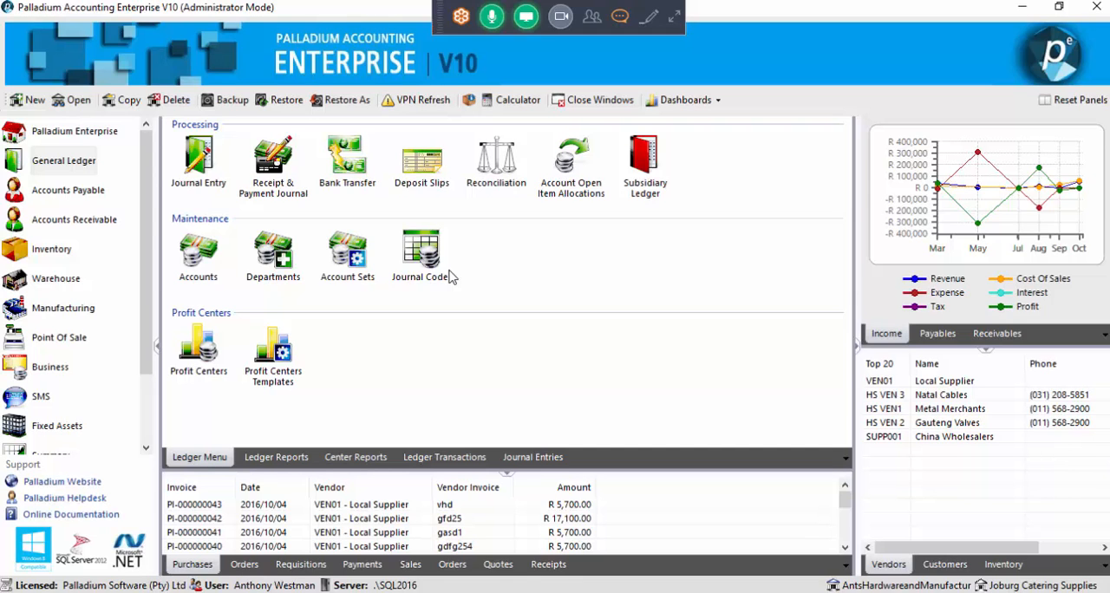
Open the settings of the last customer in the Accounts Receivable customer list
left_click(74, 224)
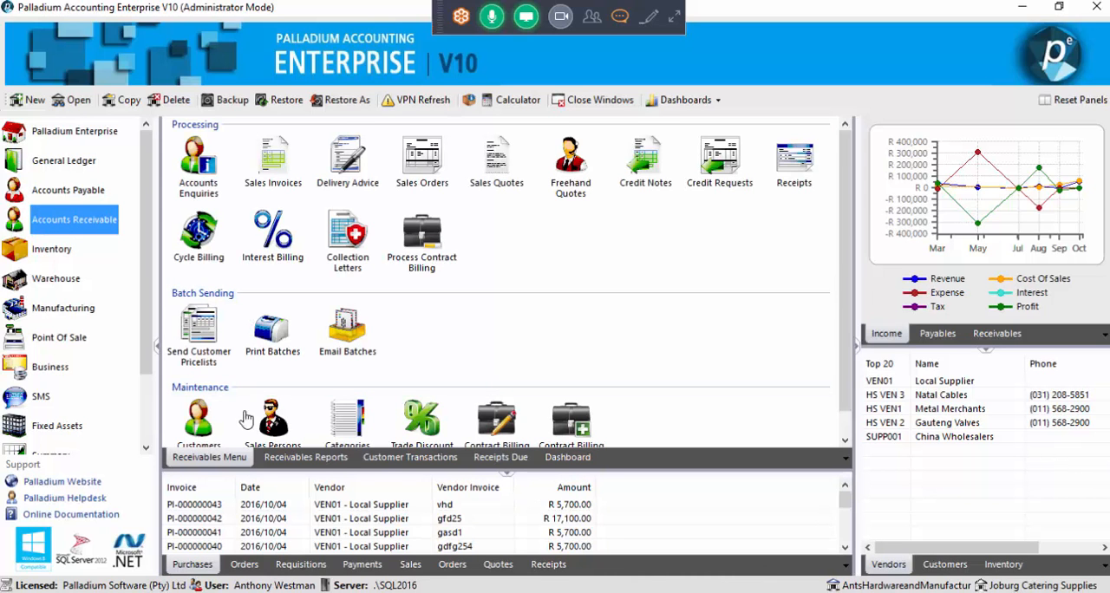
left_click(201, 421)
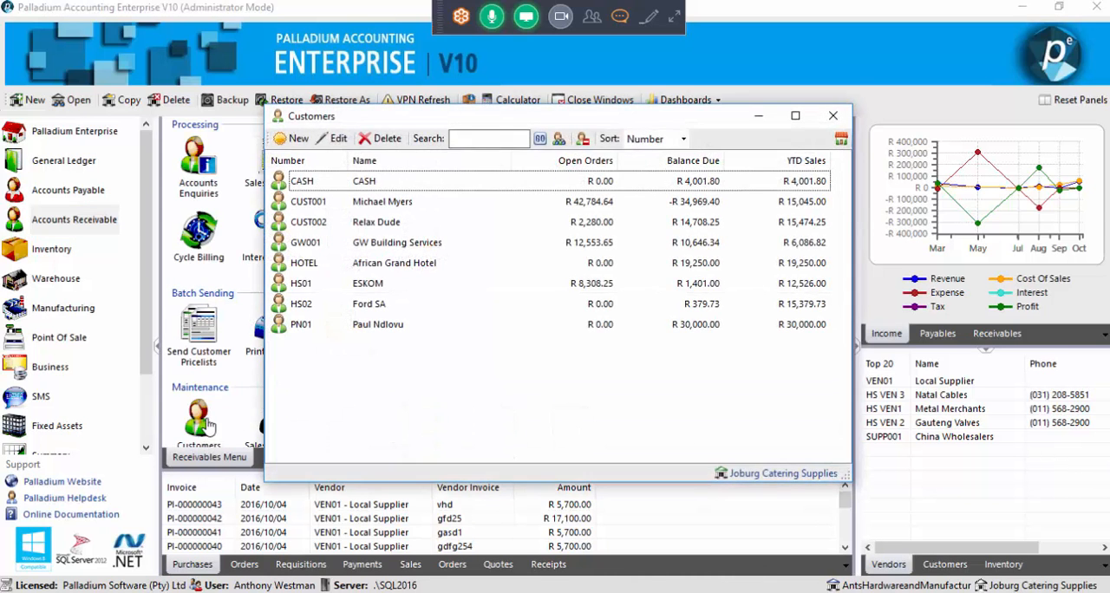
left_click(373, 328)
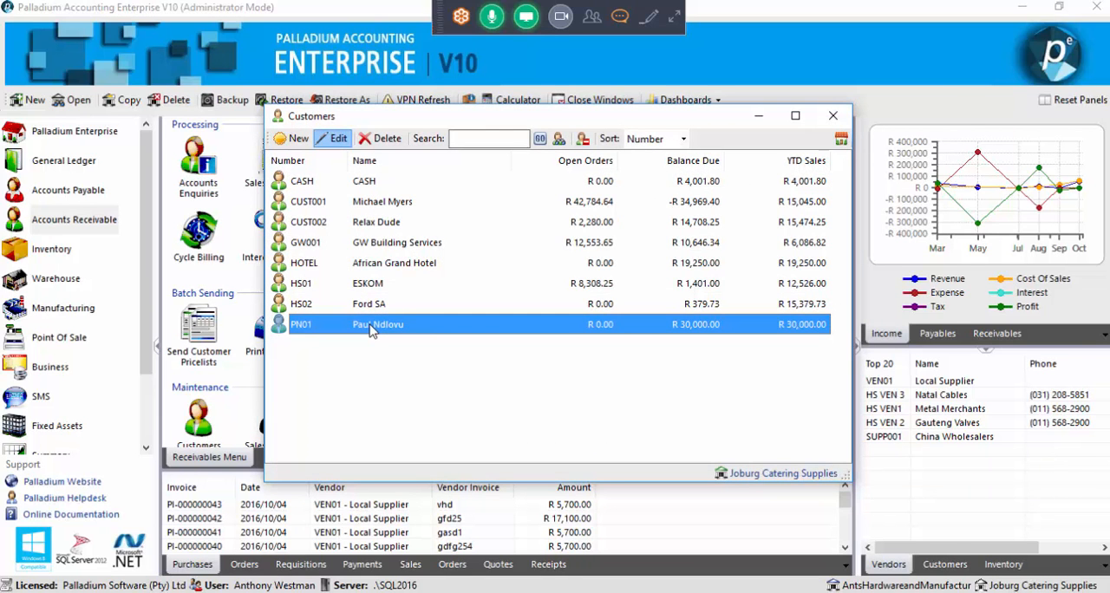
double_click(371, 327)
left_click(457, 139)
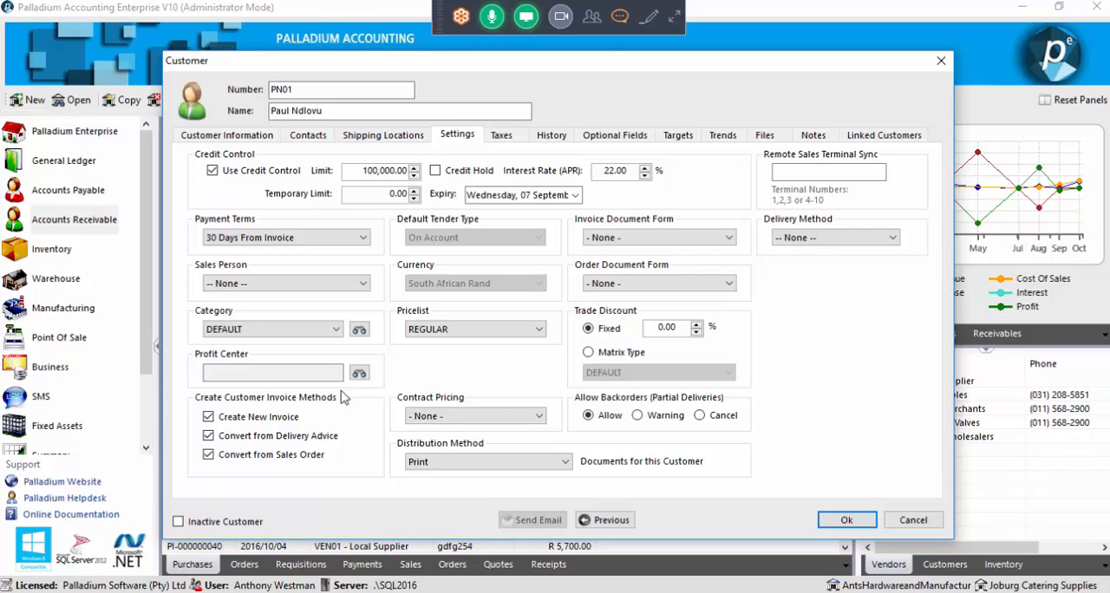
Switch the customer's Convert from Delivery Advice and Create New Invoice methods off and on again, save the customer, and close the customer list
left_click(274, 443)
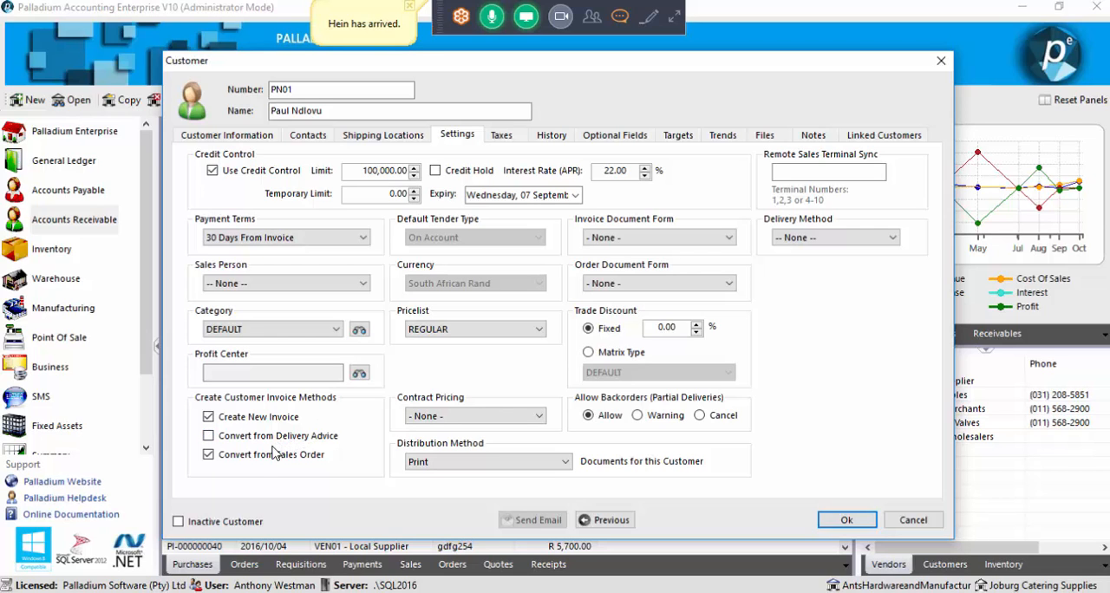
left_click(251, 421)
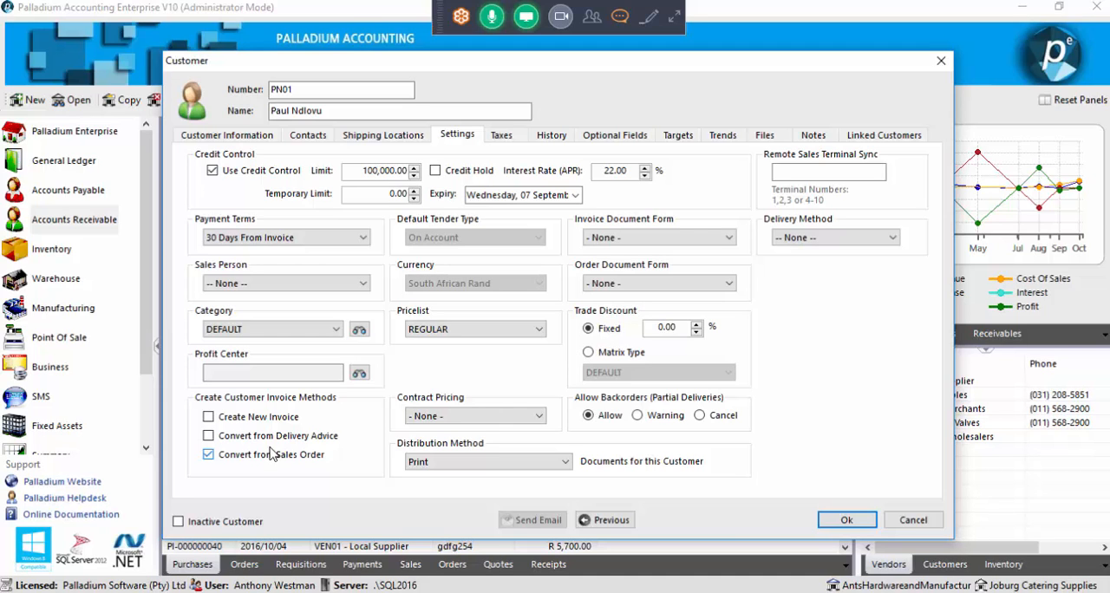
left_click(274, 438)
left_click(274, 423)
left_click(854, 525)
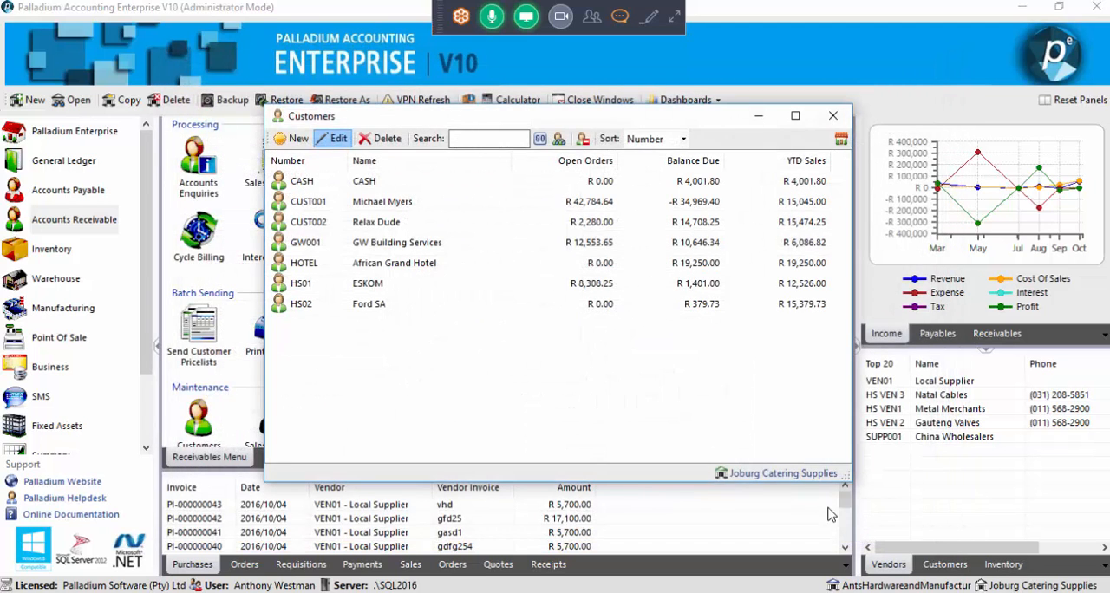
left_click(835, 117)
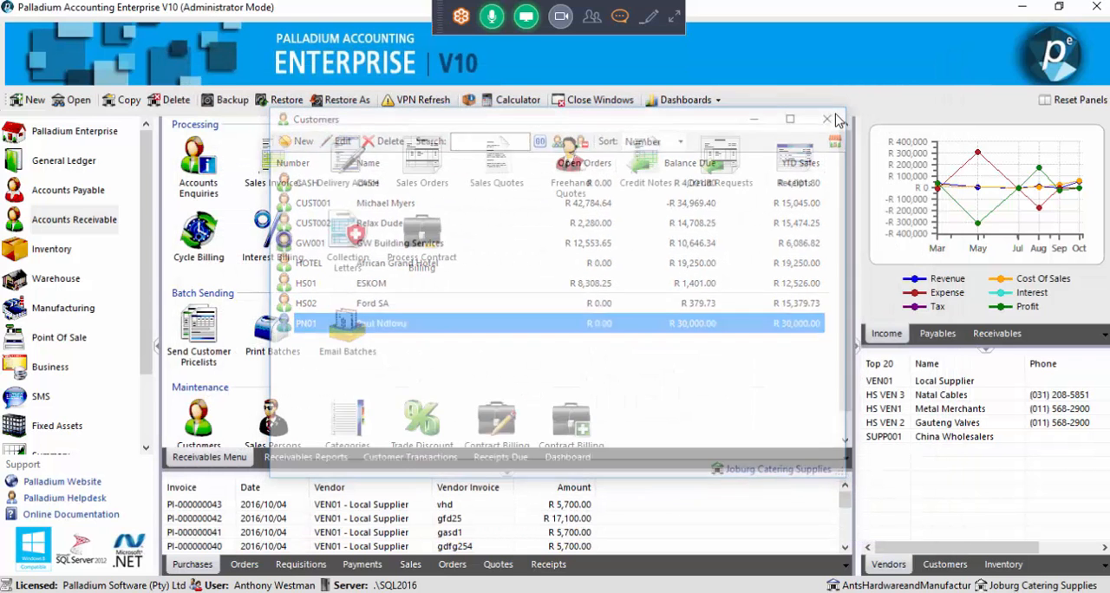
Open the settings of the vendor Gauteng Valves from the Accounts Payable vendor list
left_click(93, 191)
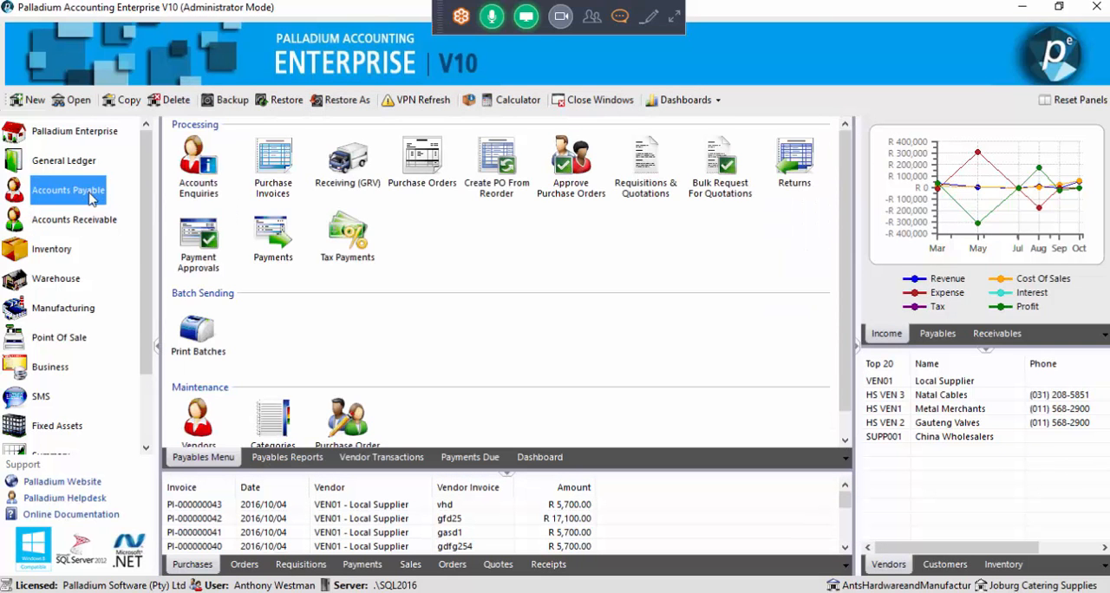
left_click(197, 416)
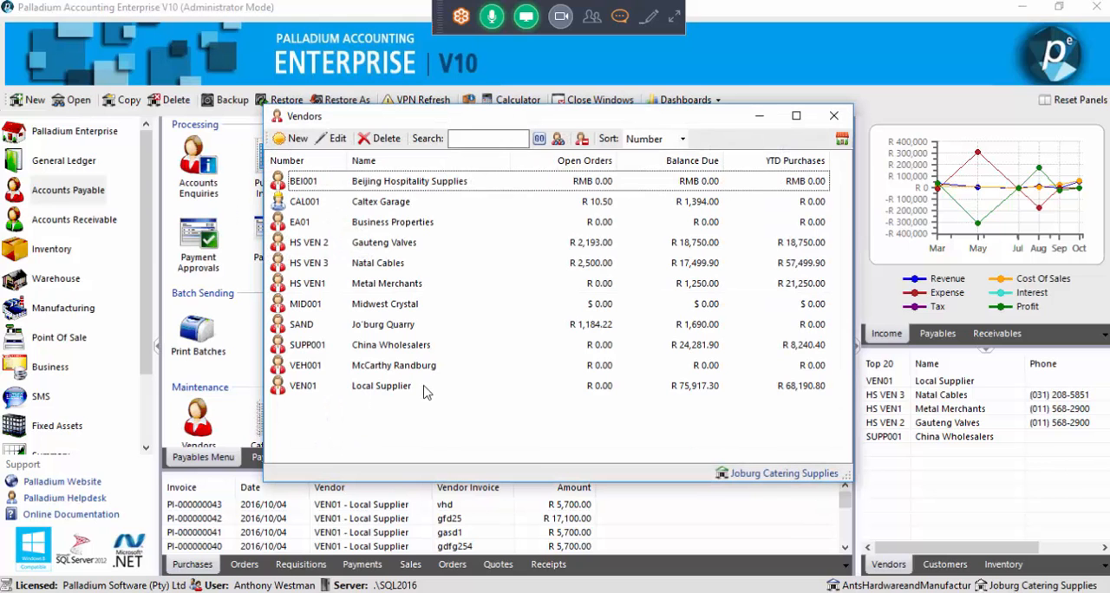
left_click(427, 247)
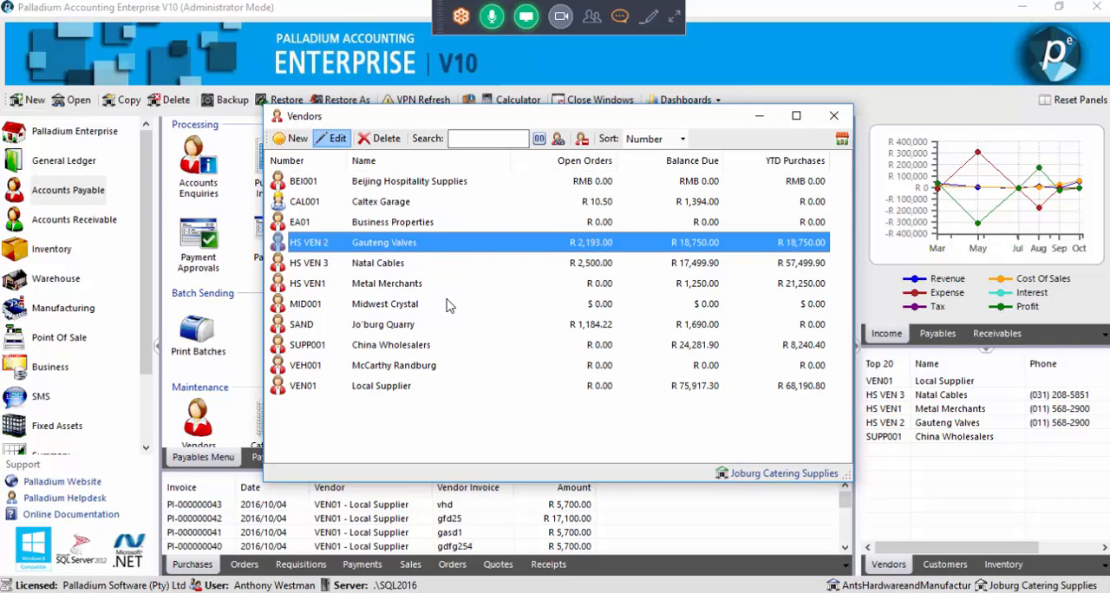
left_click(435, 174)
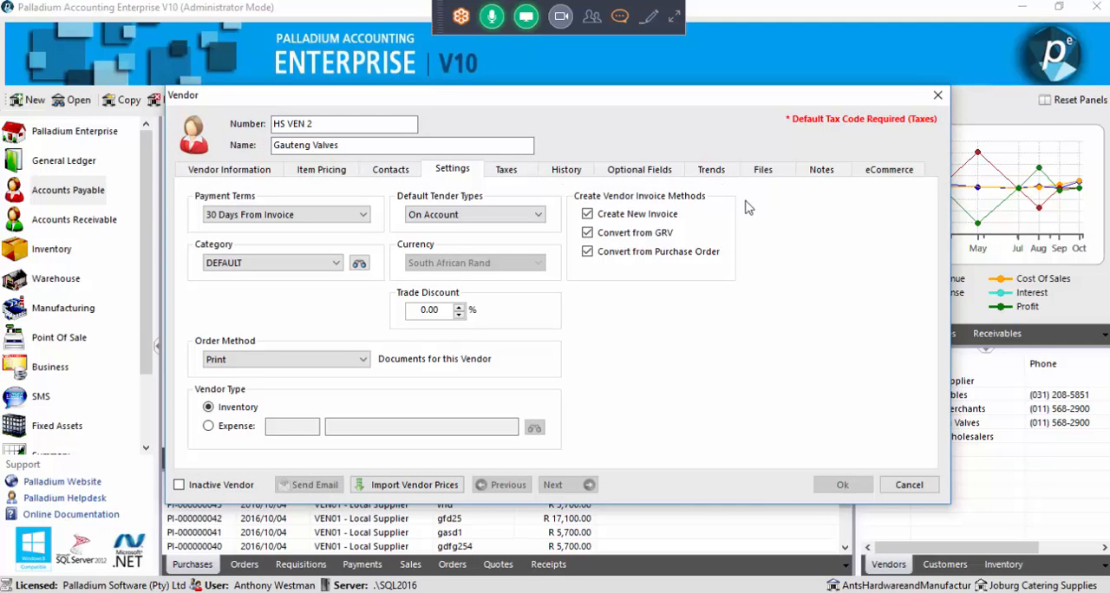
Switch the vendor's Convert from Purchase Order and Create New Invoice methods off and on again, cancel the vendor record, and close the vendor list
left_click(625, 253)
left_click(636, 217)
left_click(655, 253)
left_click(643, 217)
left_click(917, 485)
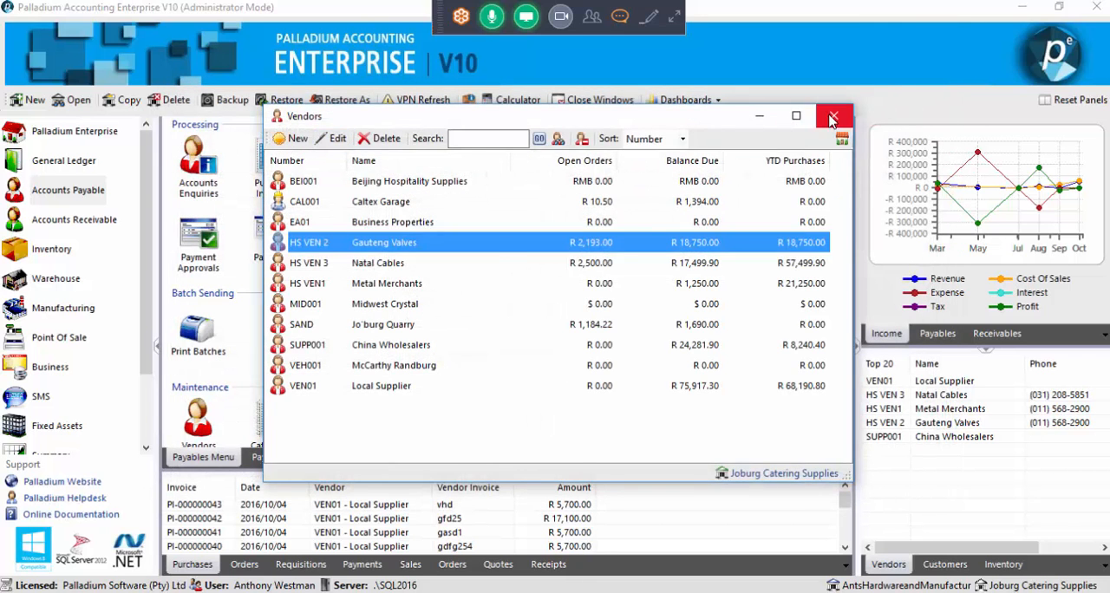
left_click(833, 117)
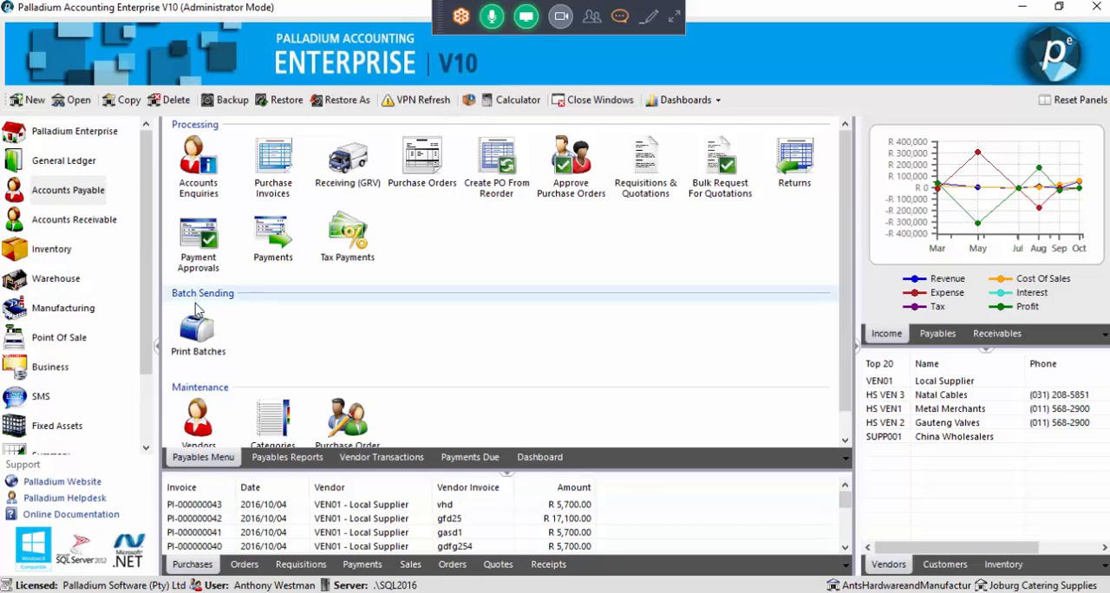
Open the inventory item BASE1 Dispenser Base for editing
left_click(74, 250)
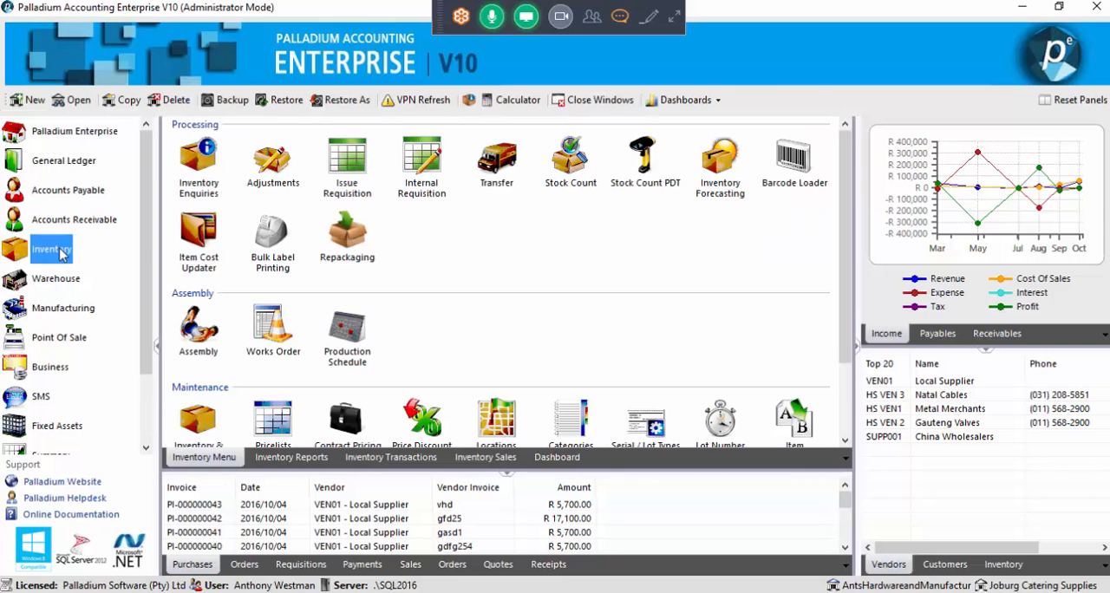
left_click(201, 416)
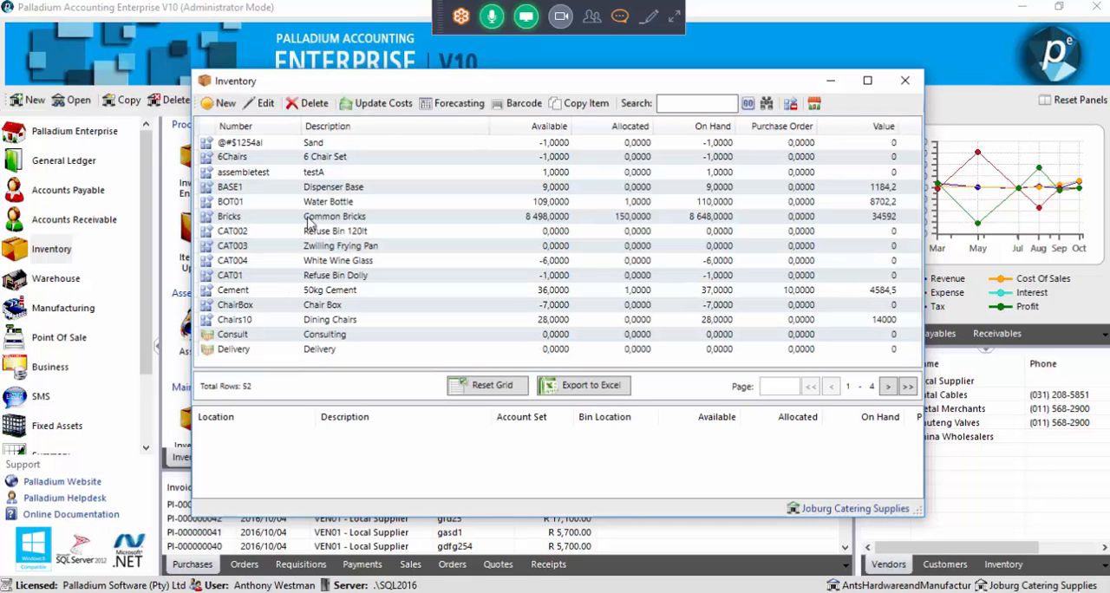
left_click(316, 191)
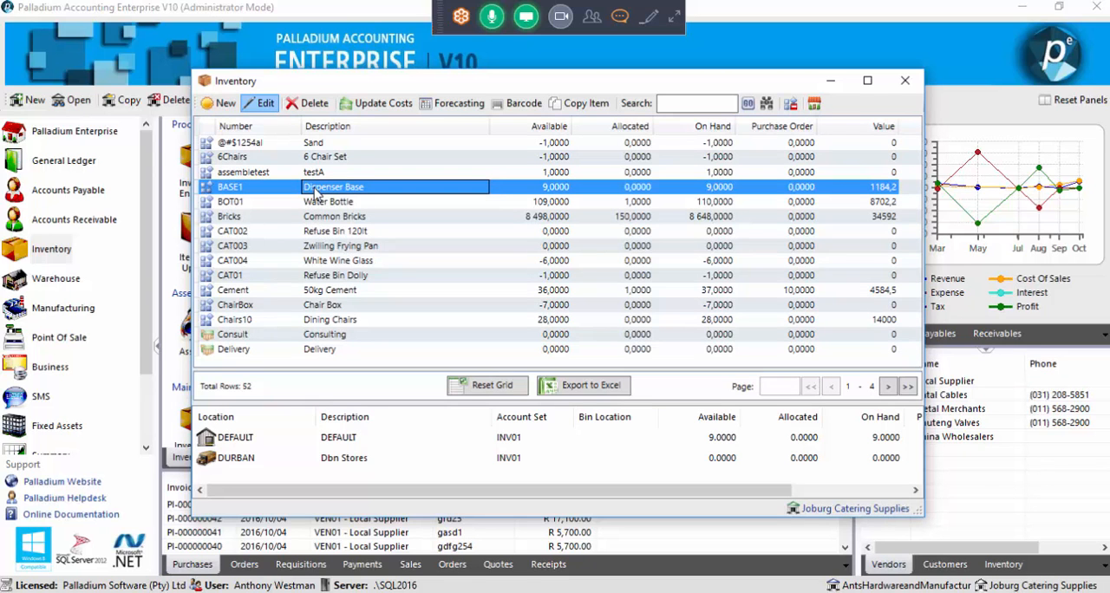
double_click(317, 191)
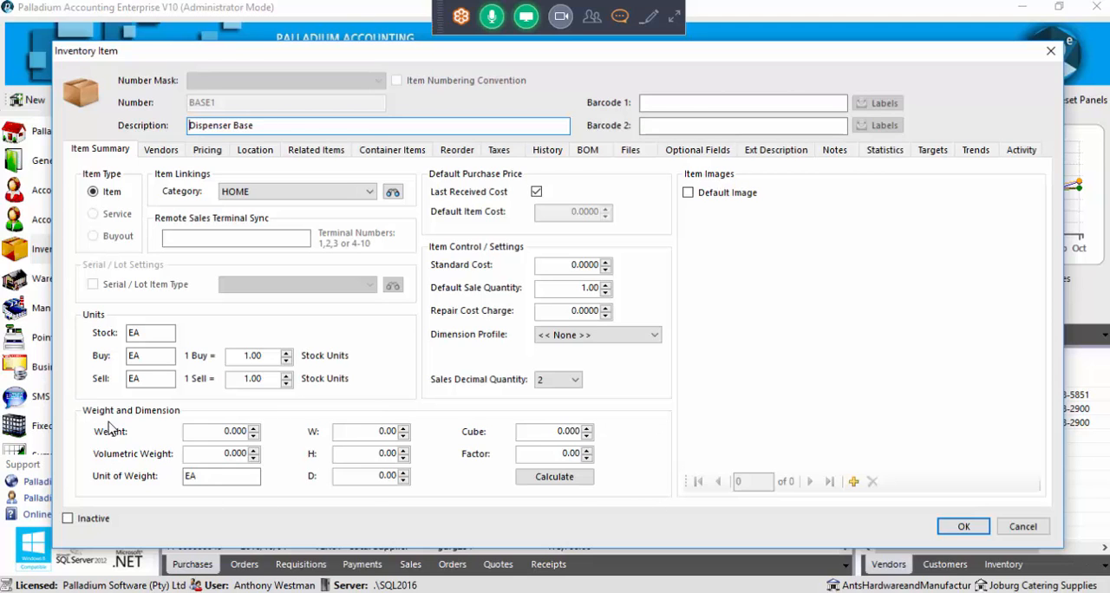
Set the Dispenser Base item's unit of weight to KG
left_click(204, 431)
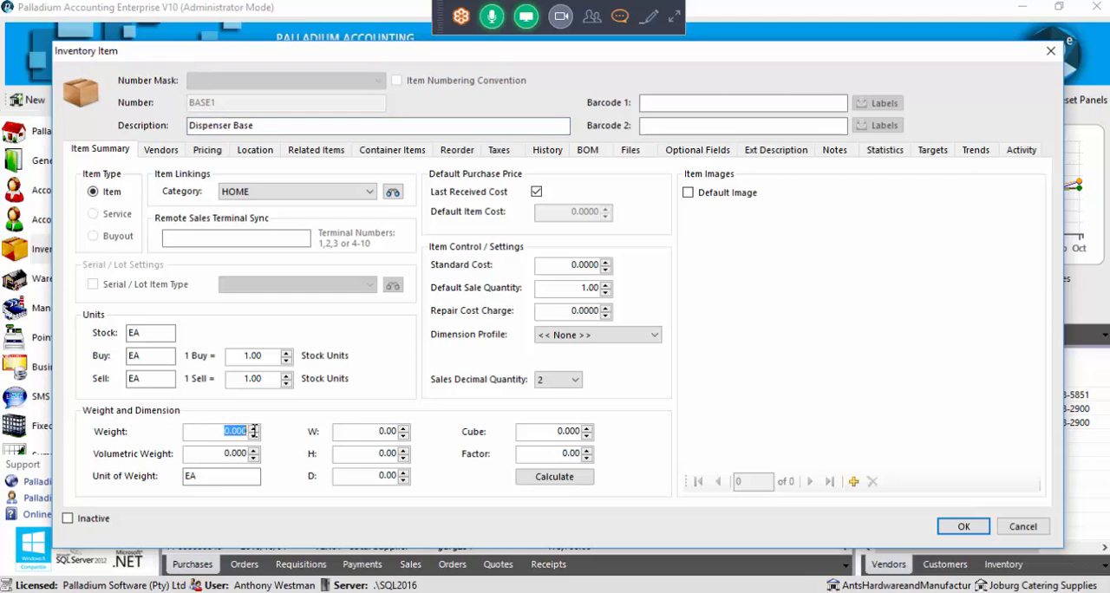
left_click(210, 453)
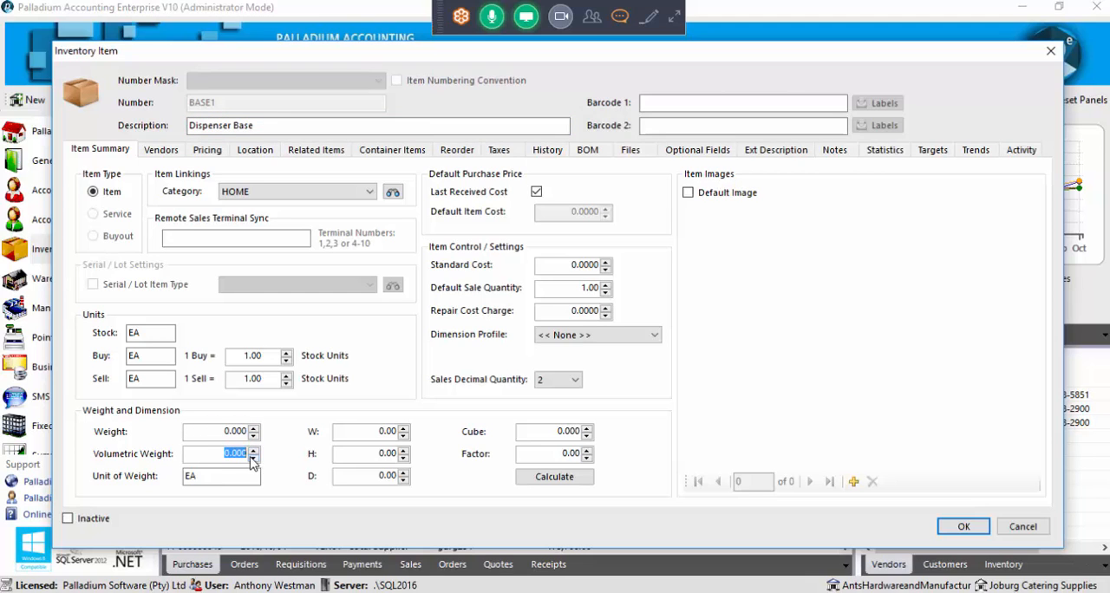
left_click(186, 476)
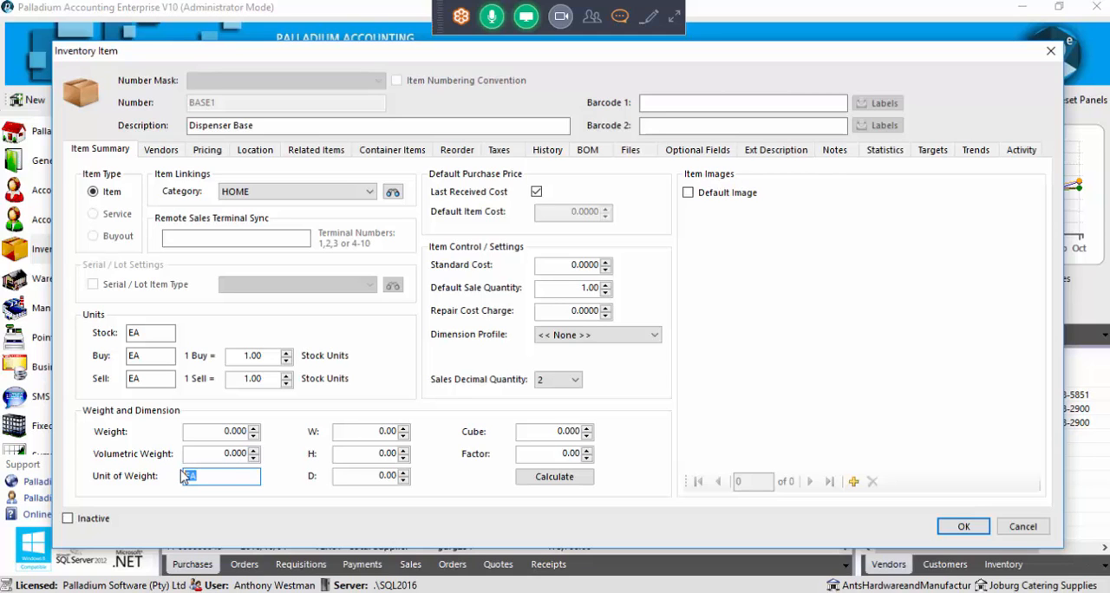
type("KG")
left_click_drag(224, 430, 250, 431)
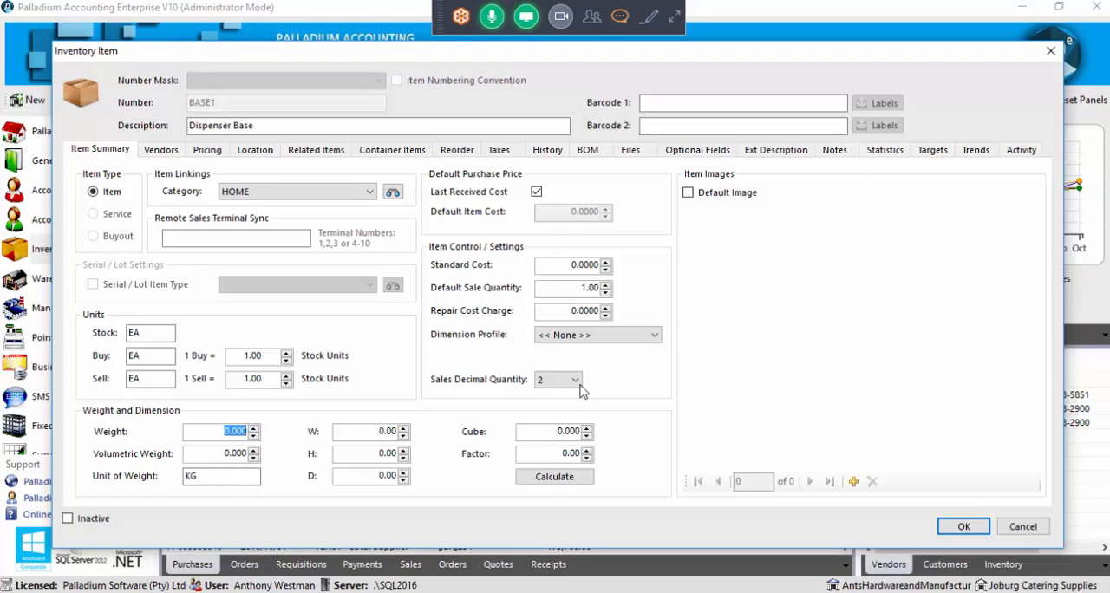
Cancel the Dispenser Base record and start a new inventory item numbered Potatoes10kg with the description Potatoes 10 KG
left_click(1020, 529)
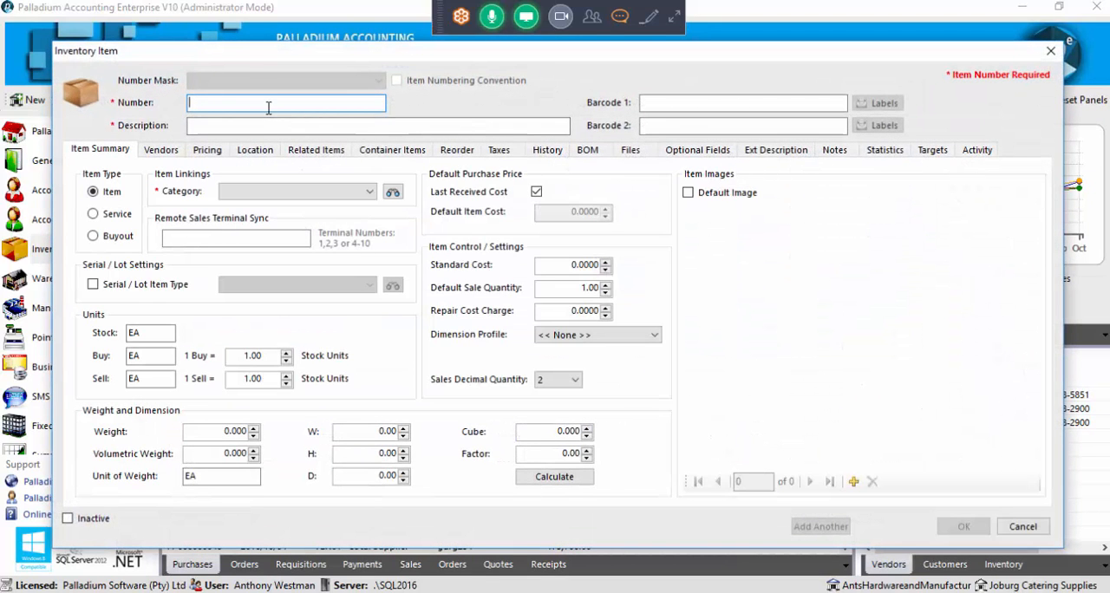
type("Potatoes")
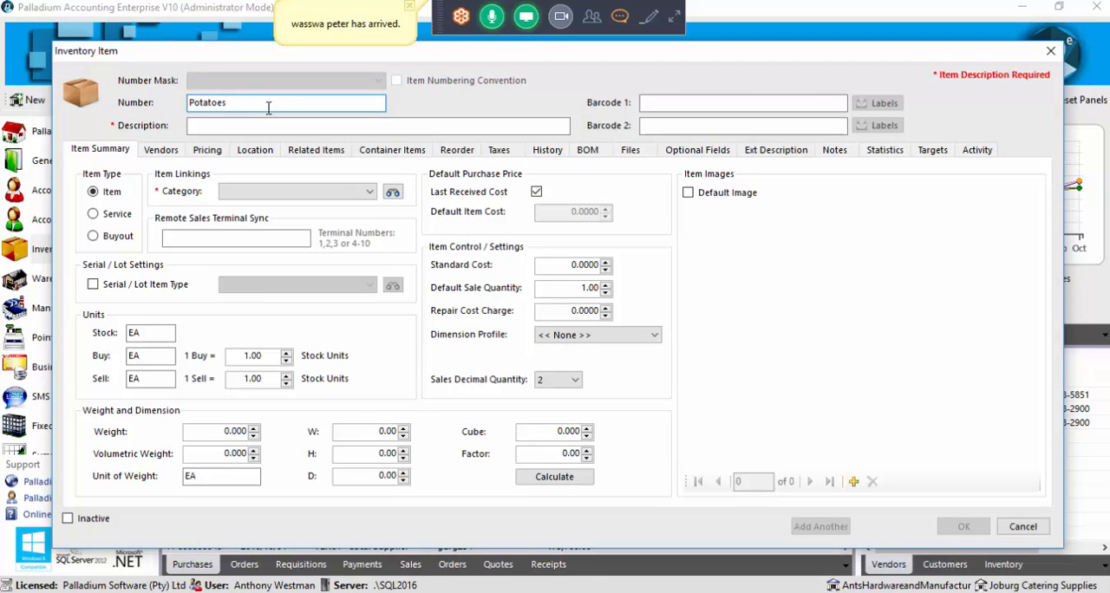
type("10gk")
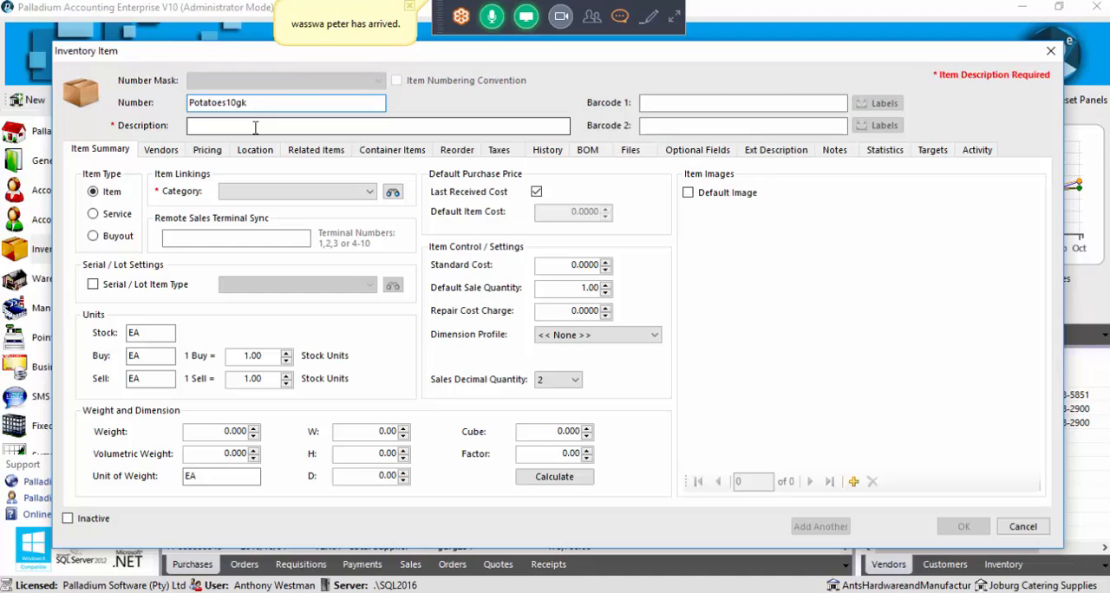
key("BackSpace")
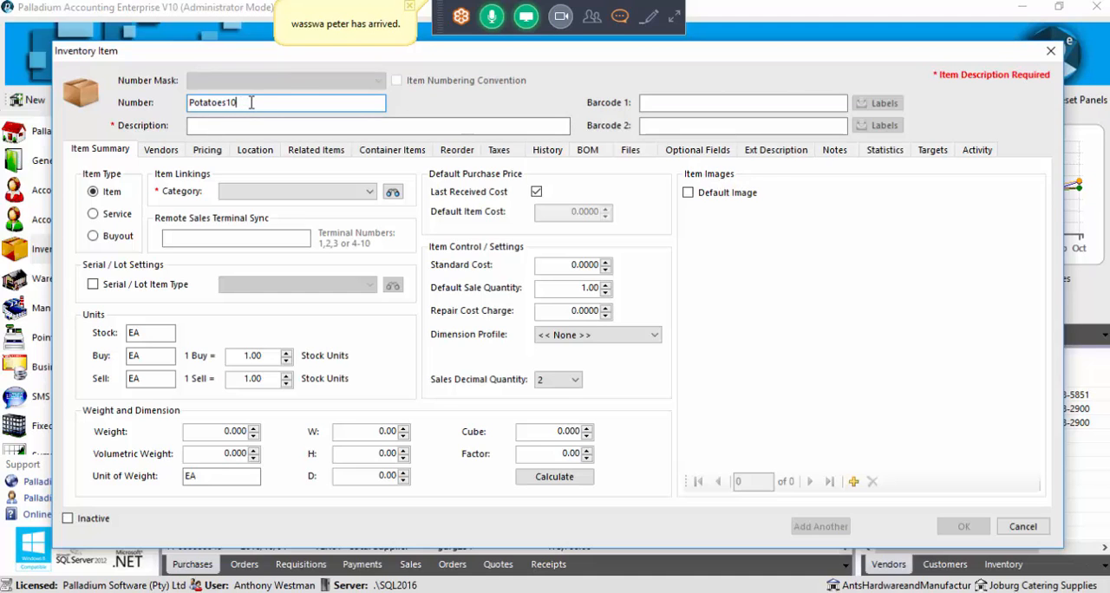
left_click(236, 124)
type("Potatoes 10 KG")
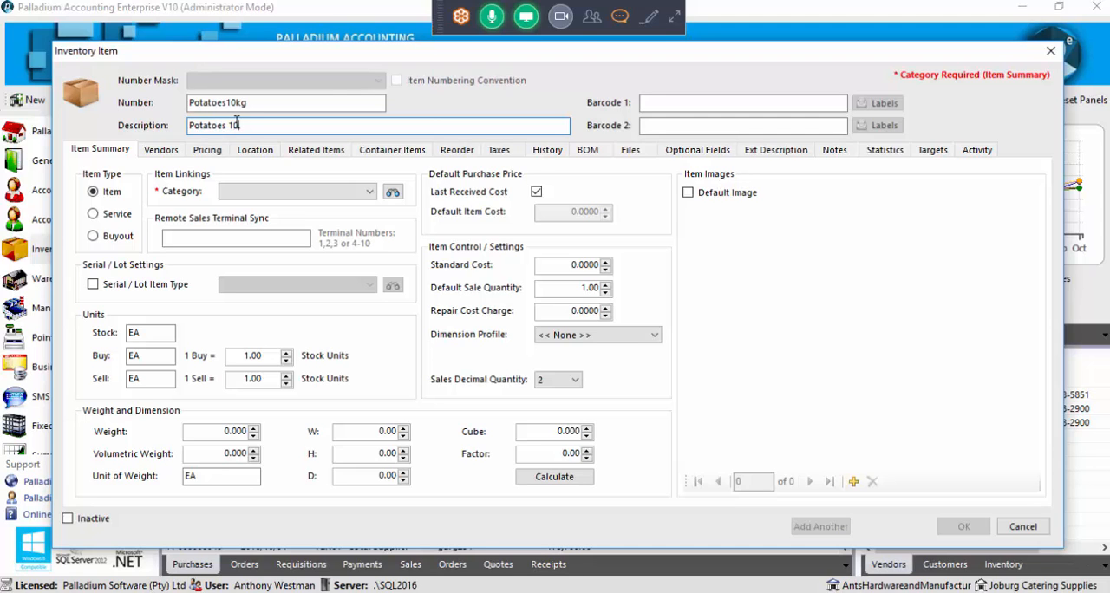
Assign the new item to category DEFAULT, with account set INV02 for the DEFAULT location and INV01 for DURBAN
left_click(247, 194)
left_click(281, 219)
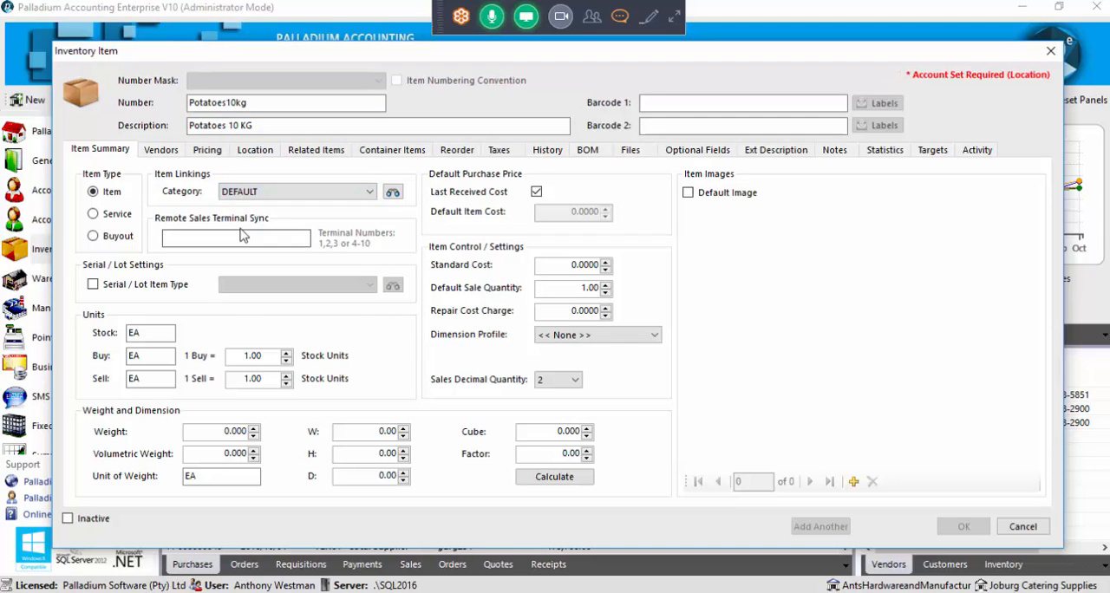
left_click(254, 152)
left_click(676, 202)
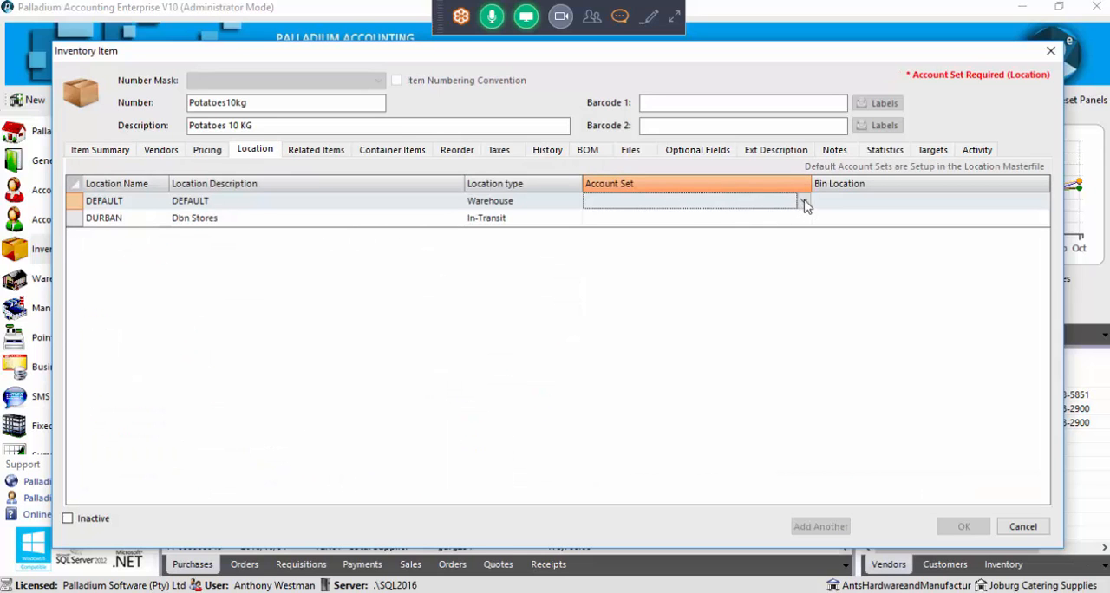
left_click(802, 201)
left_click(721, 287)
left_click(773, 217)
left_click(803, 217)
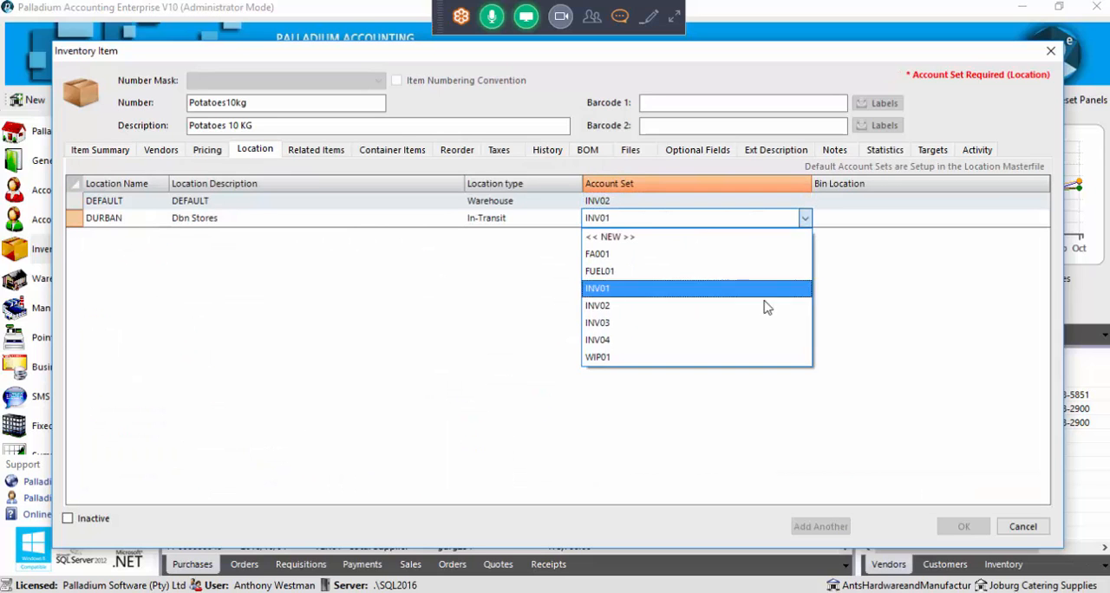
left_click(763, 287)
left_click(122, 152)
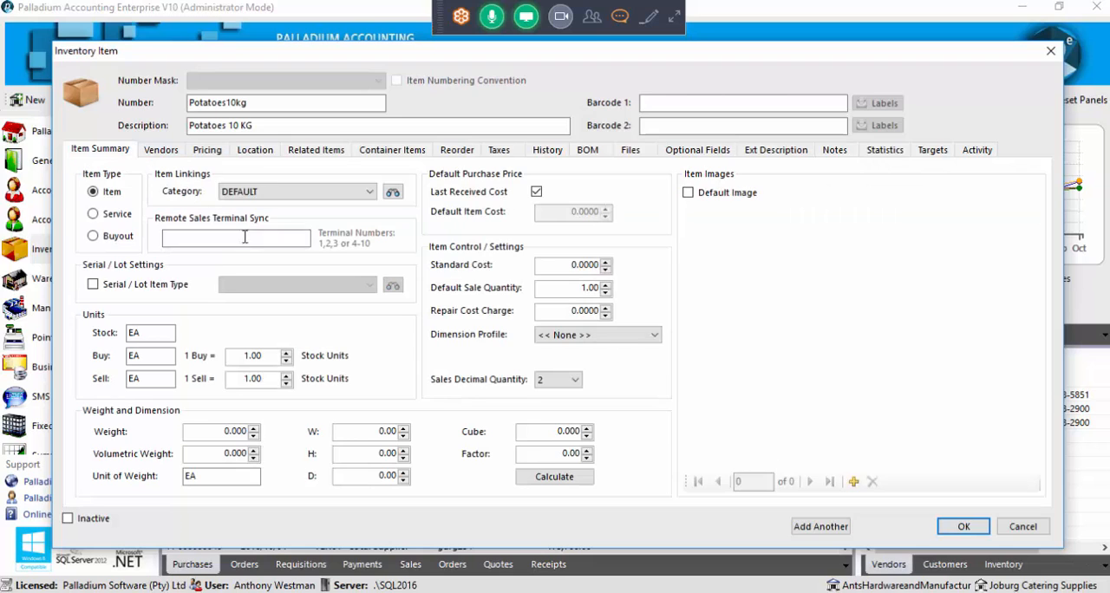
left_click(853, 483)
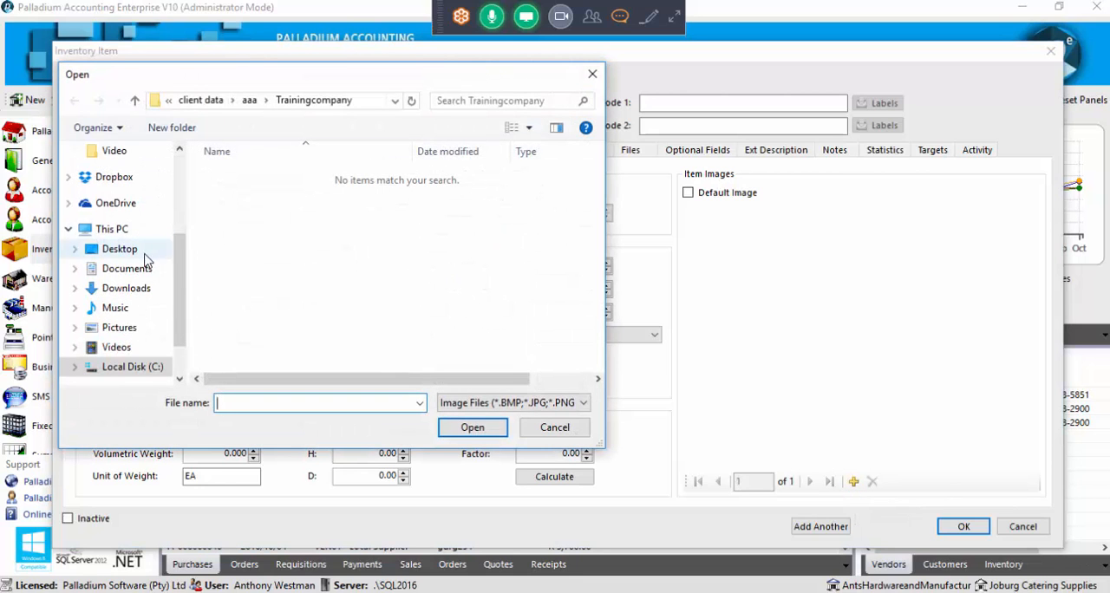
left_click(127, 288)
scroll(299, 280, "down", 2)
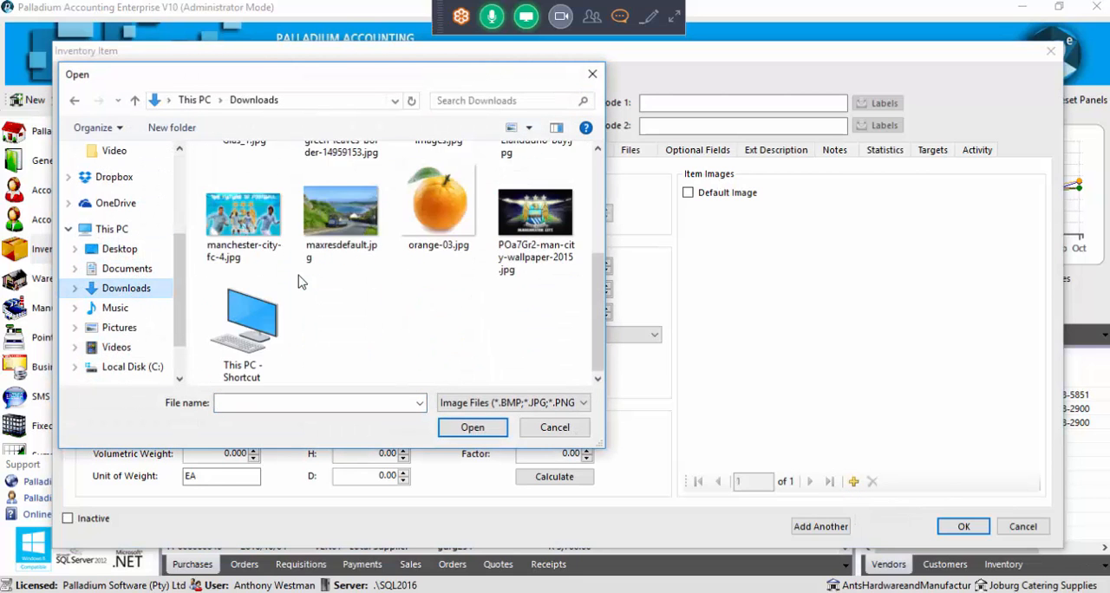
scroll(299, 280, "up", 1)
scroll(301, 280, "up", 1)
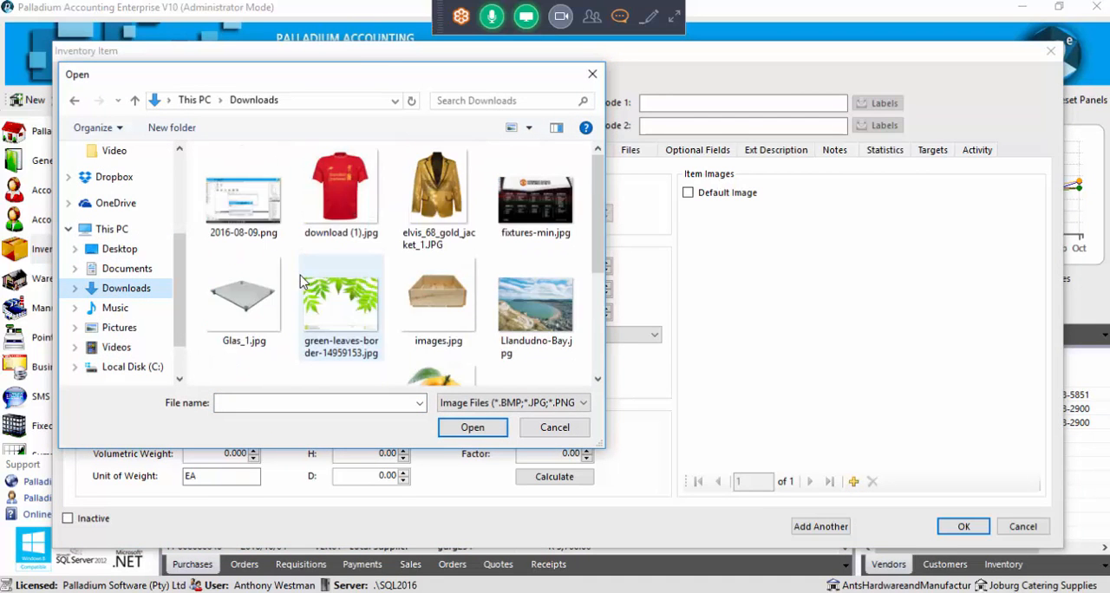
scroll(305, 282, "down", 2)
left_click(558, 430)
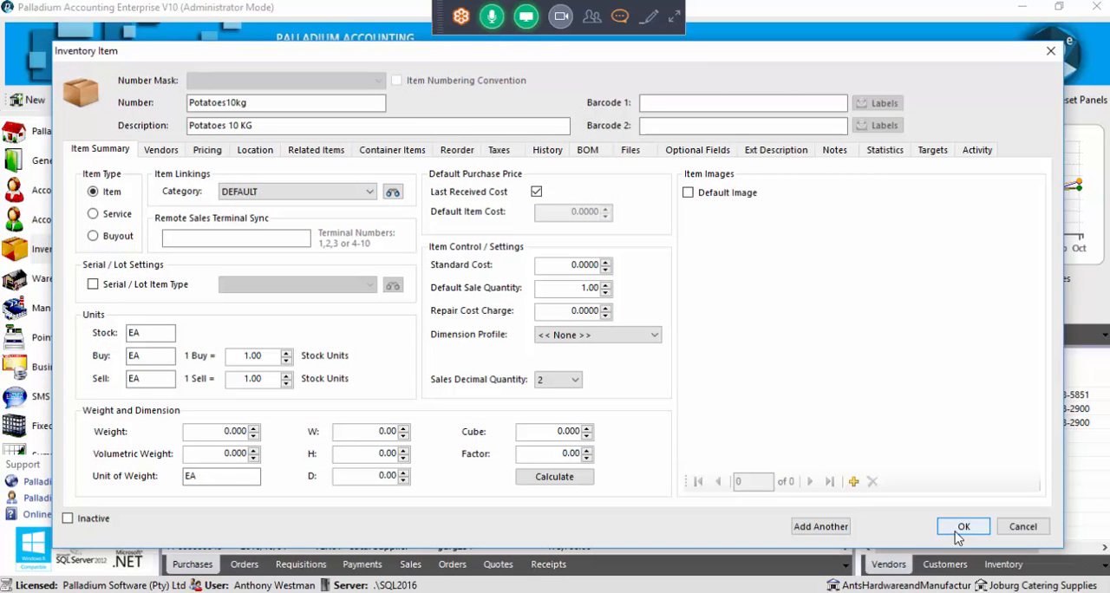
Set the new item's weight to 10 and unit of weight to KG, try to save it, and cancel the record
left_click_drag(213, 434, 260, 434)
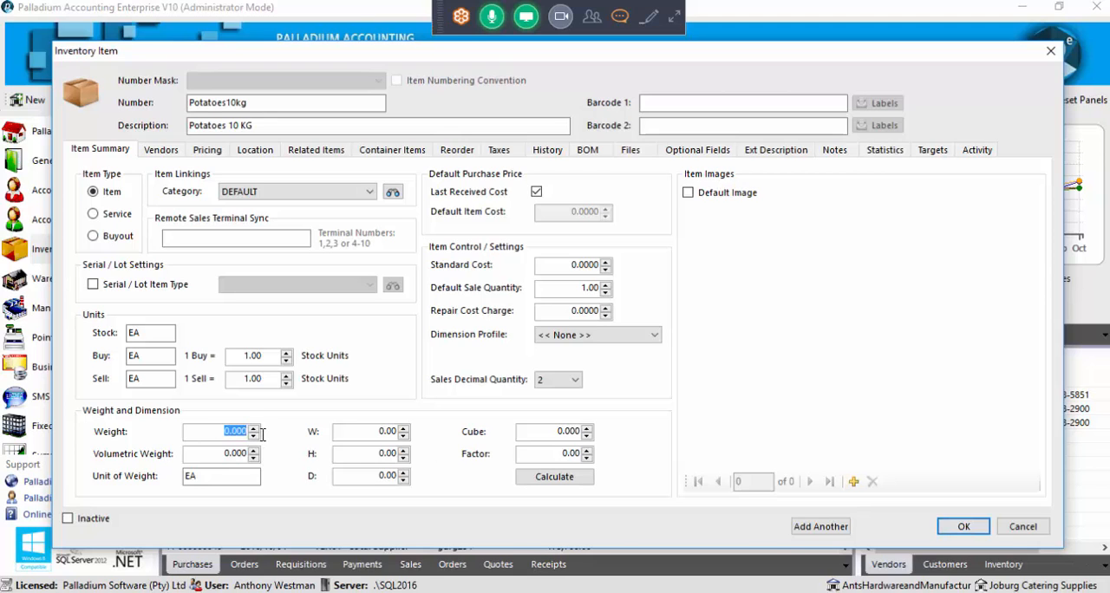
type("10")
left_click_drag(227, 476, 171, 479)
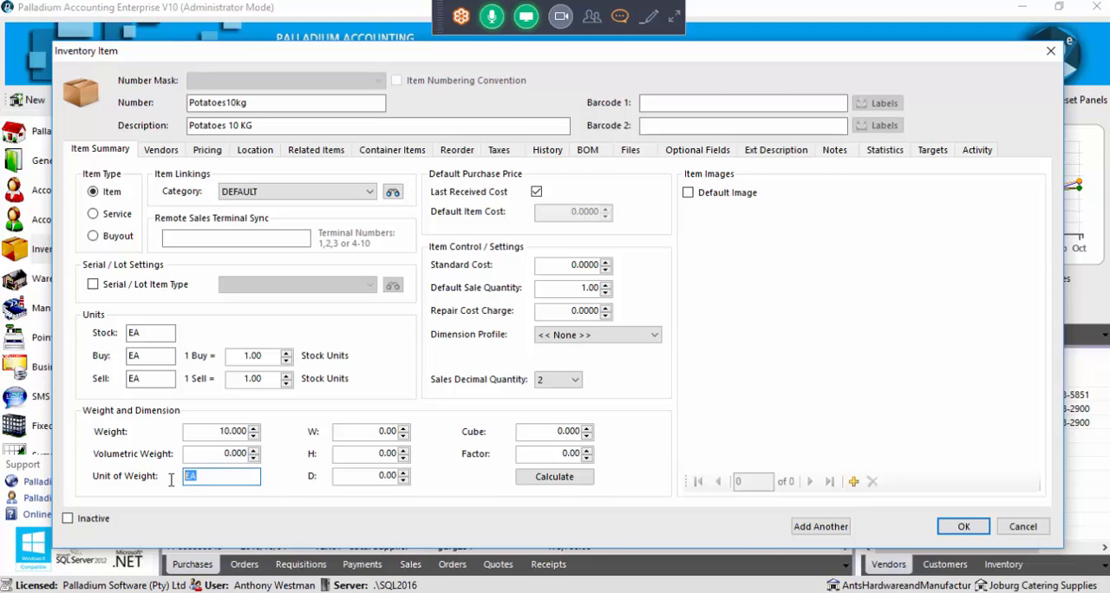
type("KG")
left_click(960, 527)
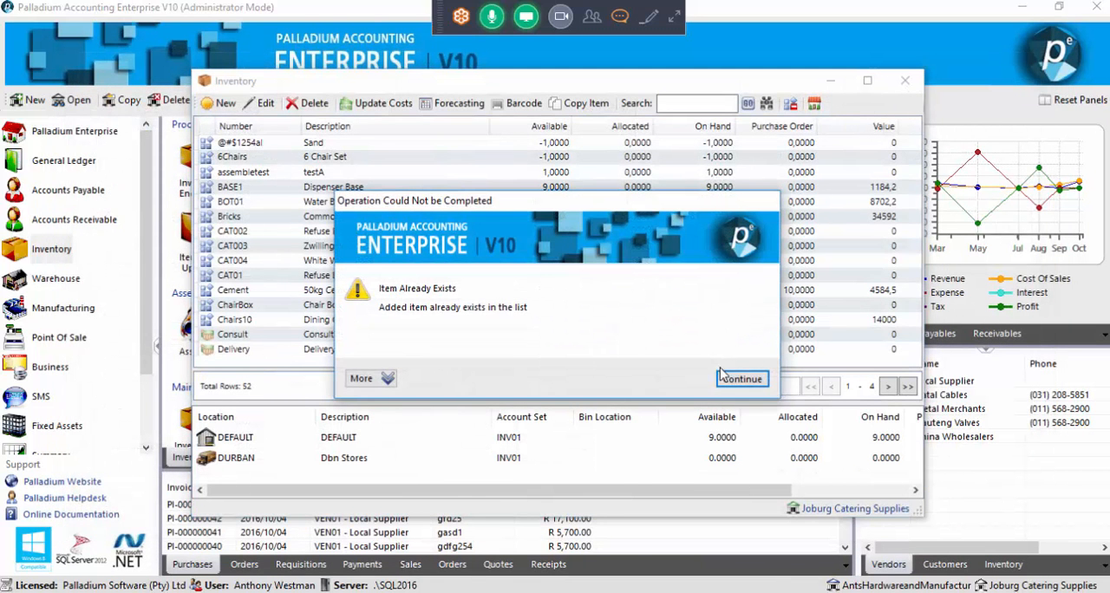
left_click(728, 382)
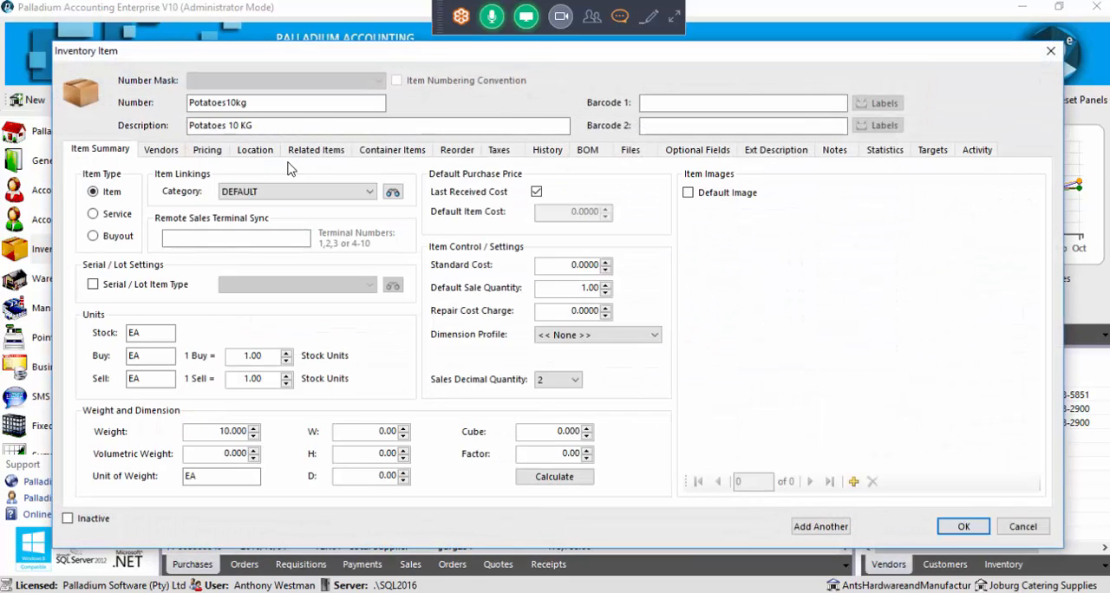
left_click(1019, 526)
Search the inventory list for "pot", review the Potatoes10kg item's weight settings and image, and close the item and list
left_click(707, 103)
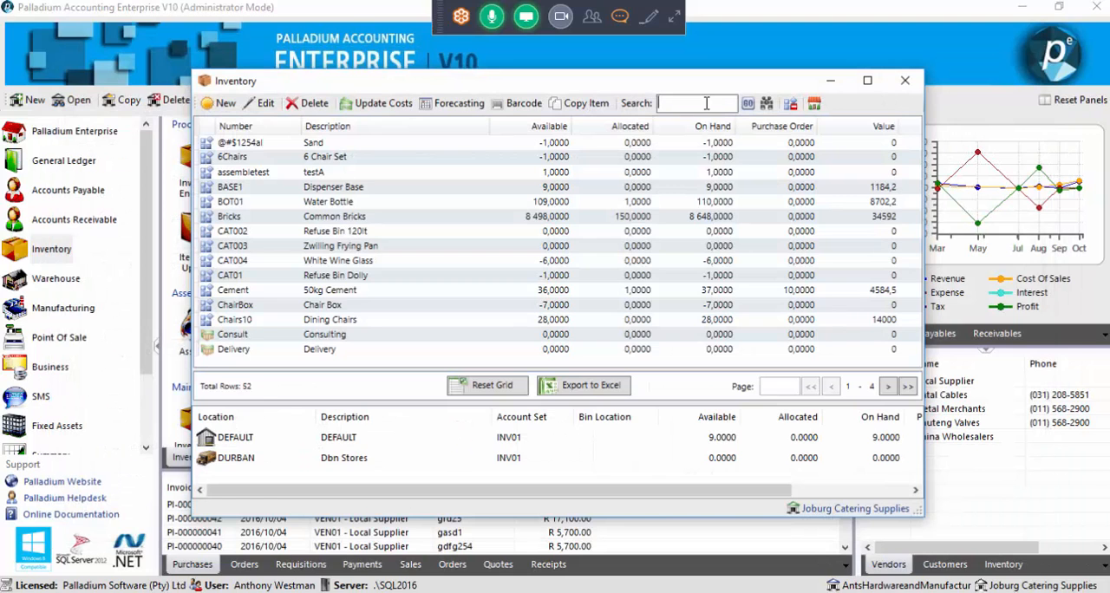
type("pot")
key("Return")
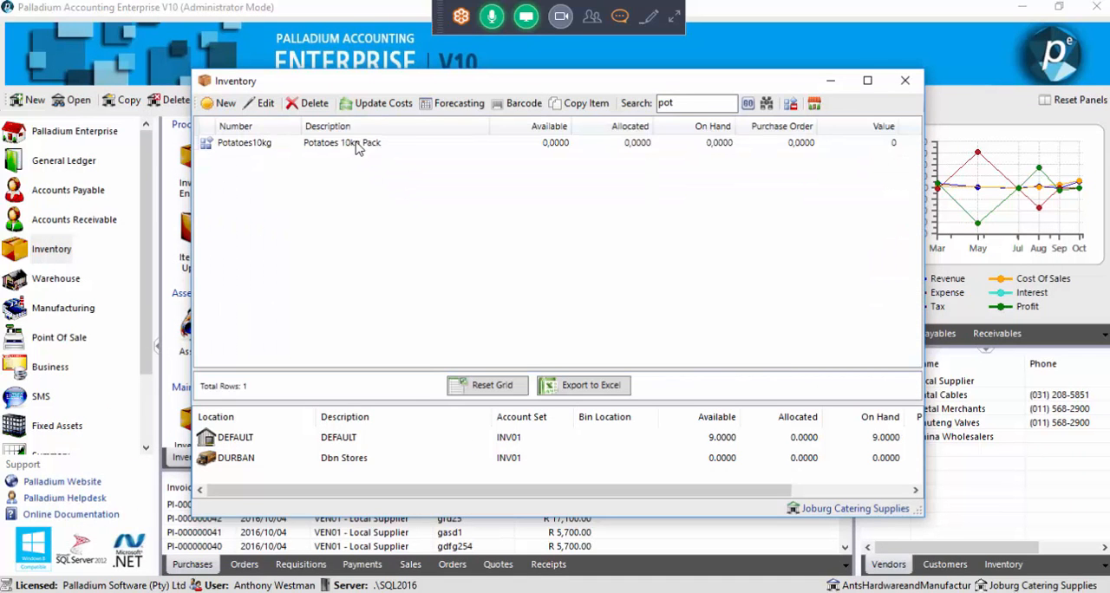
left_click(357, 144)
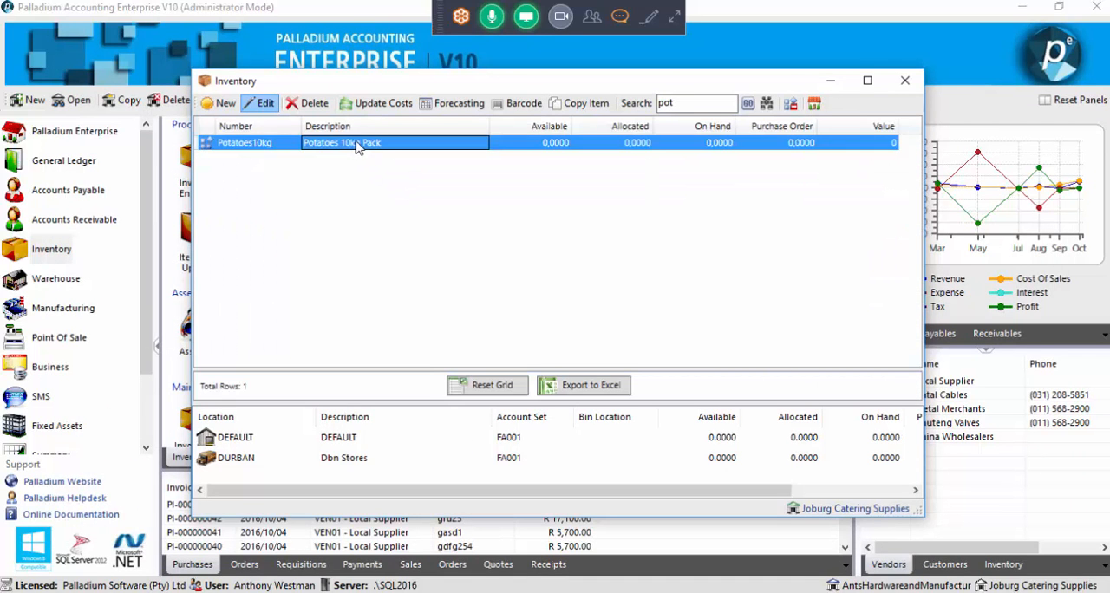
double_click(347, 147)
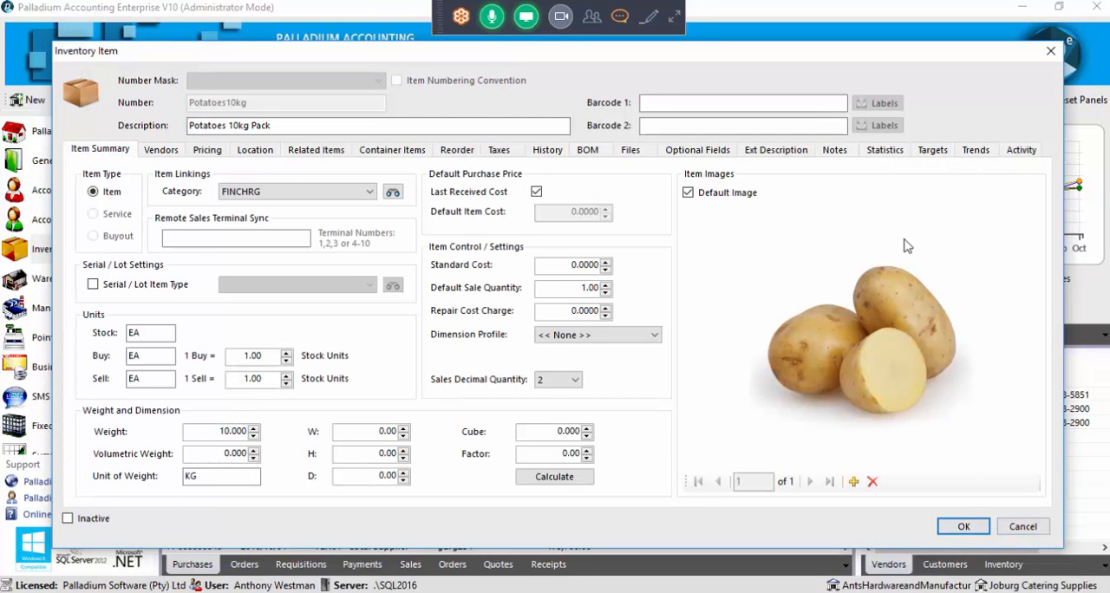
left_click(1022, 526)
left_click(907, 81)
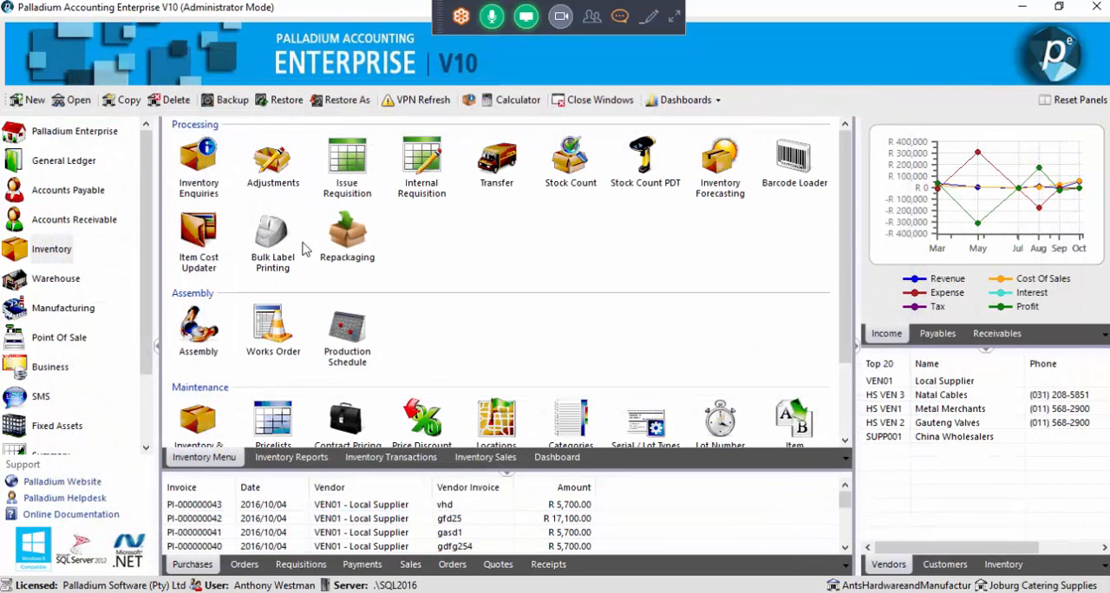
Start a new Accounts Receivable sales invoice for the last customer in the customer list
left_click(95, 223)
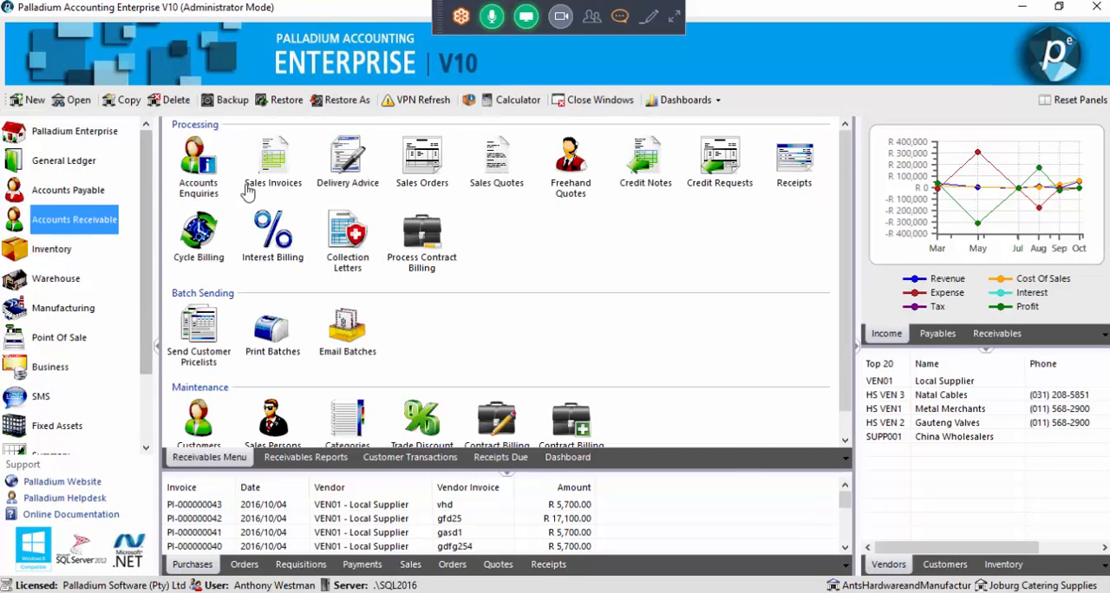
double_click(266, 170)
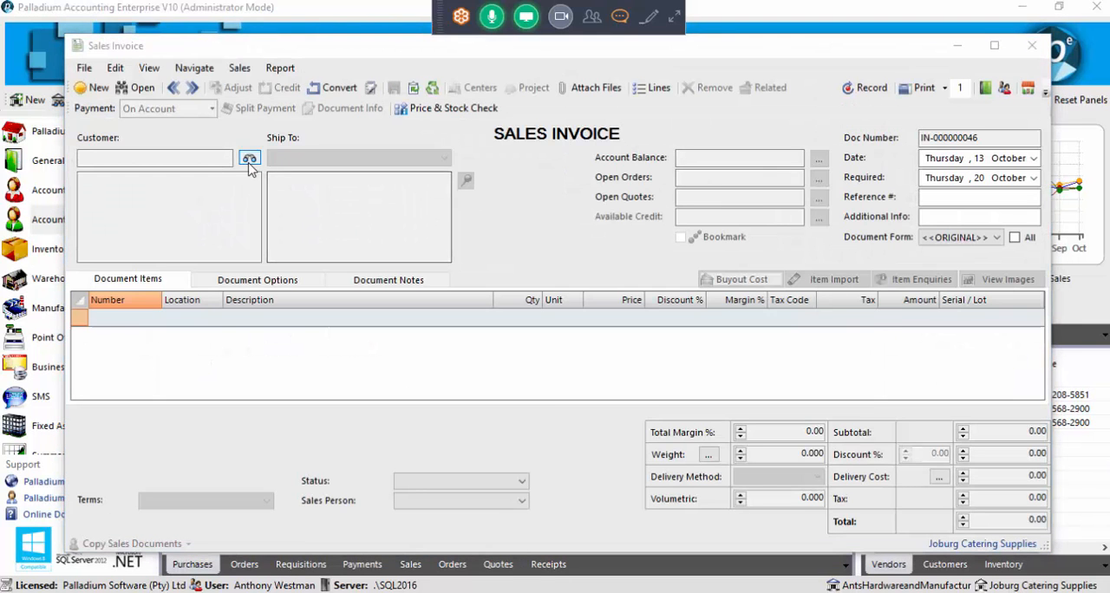
left_click(249, 157)
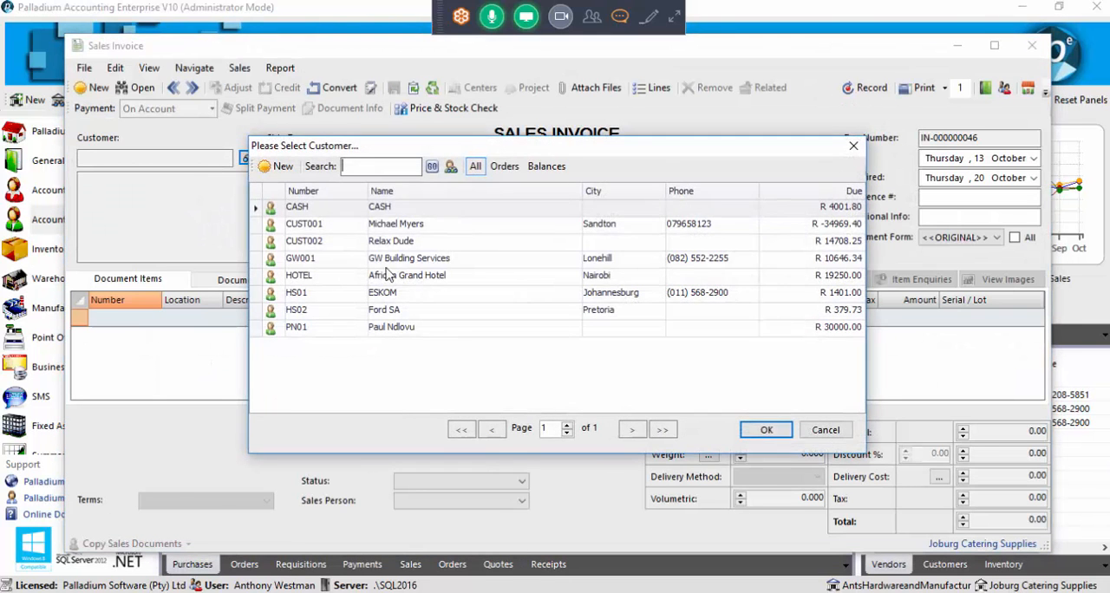
left_click(392, 330)
double_click(392, 334)
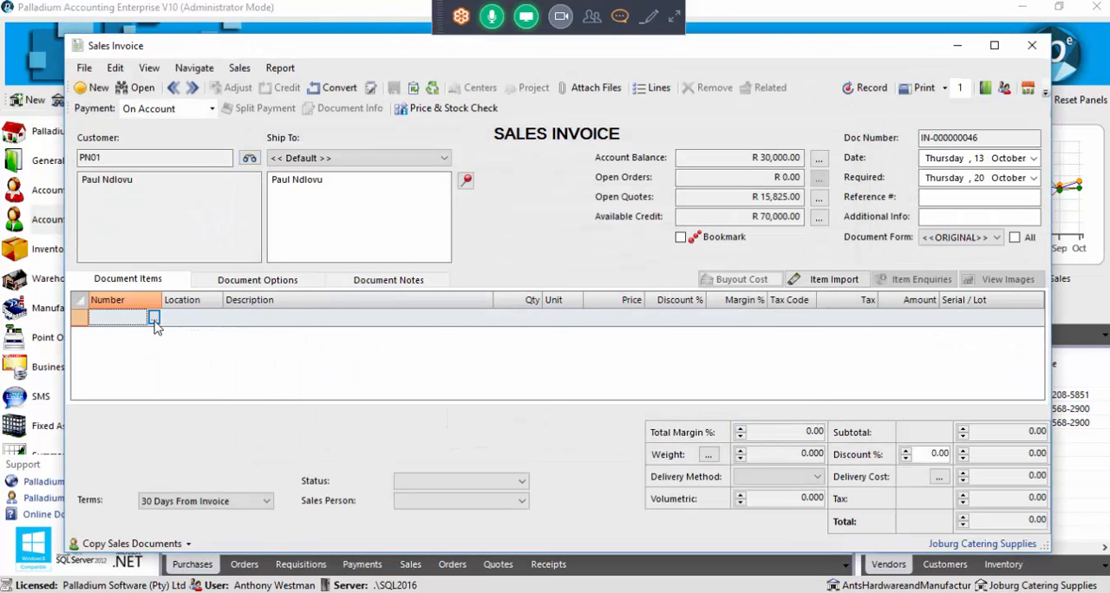
Include inventory, services, buyout and journals in the sales invoice's item selection list
left_click(153, 320)
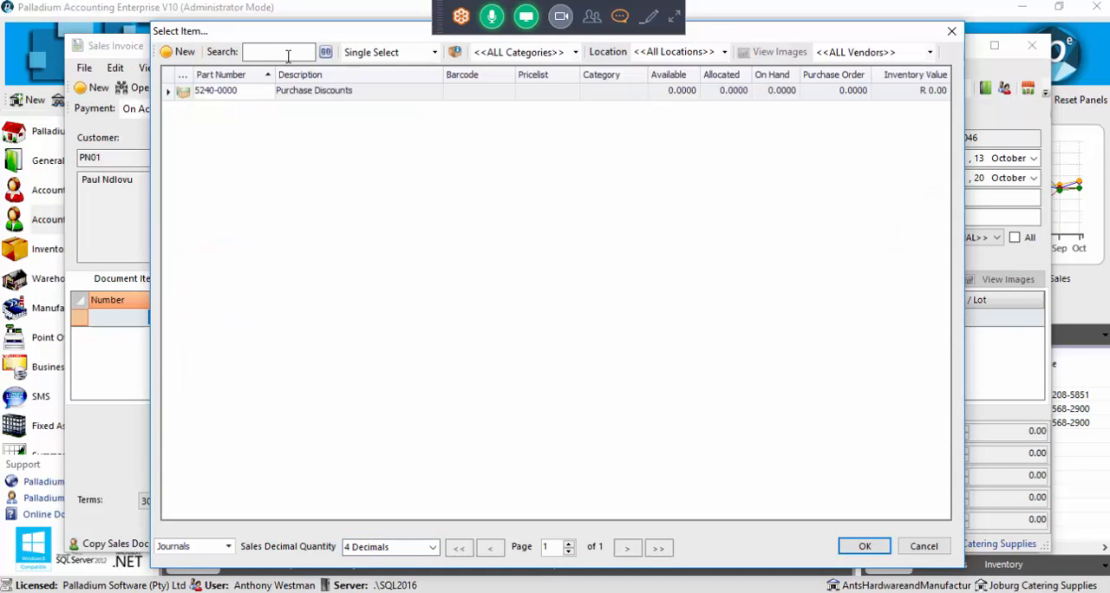
left_click(228, 547)
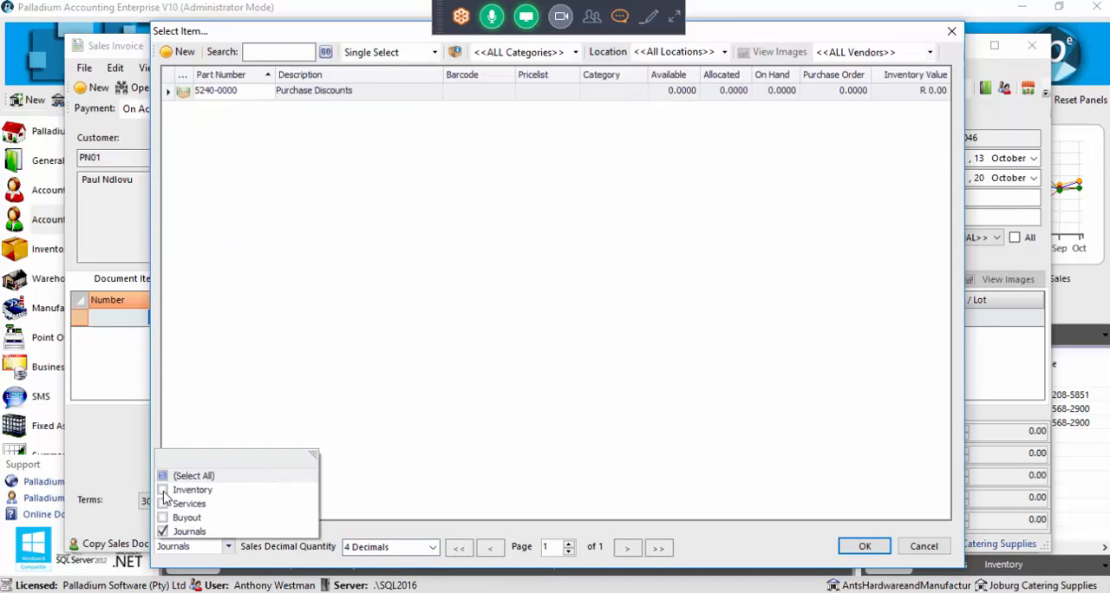
left_click(163, 490)
left_click(165, 504)
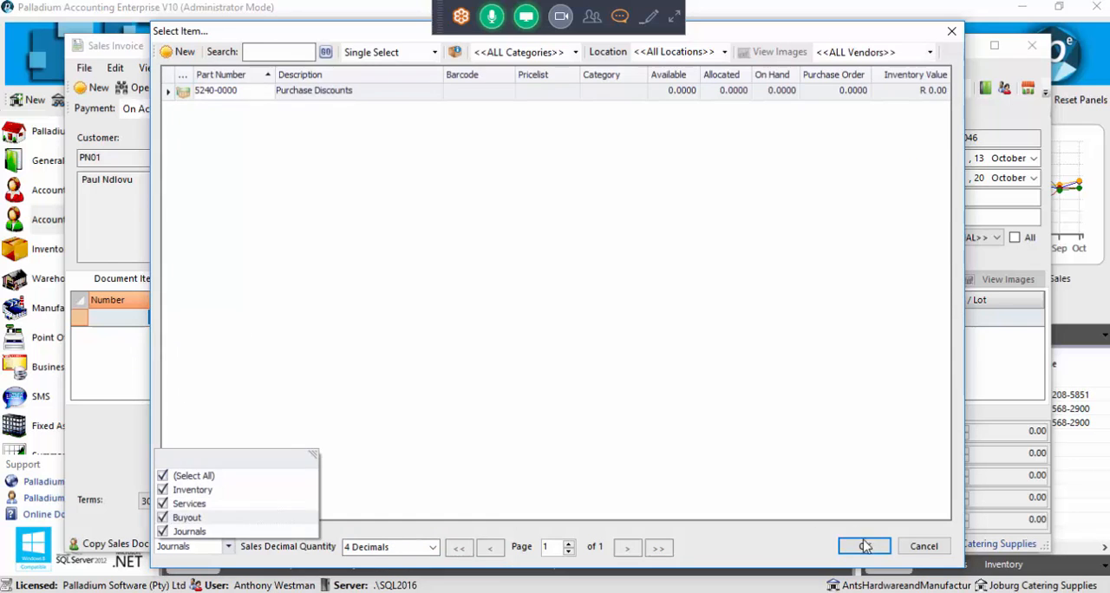
left_click(512, 174)
Search the item selection list for "pot" and add Potatoes10kg to the sales invoice
left_click(302, 50)
type("pot")
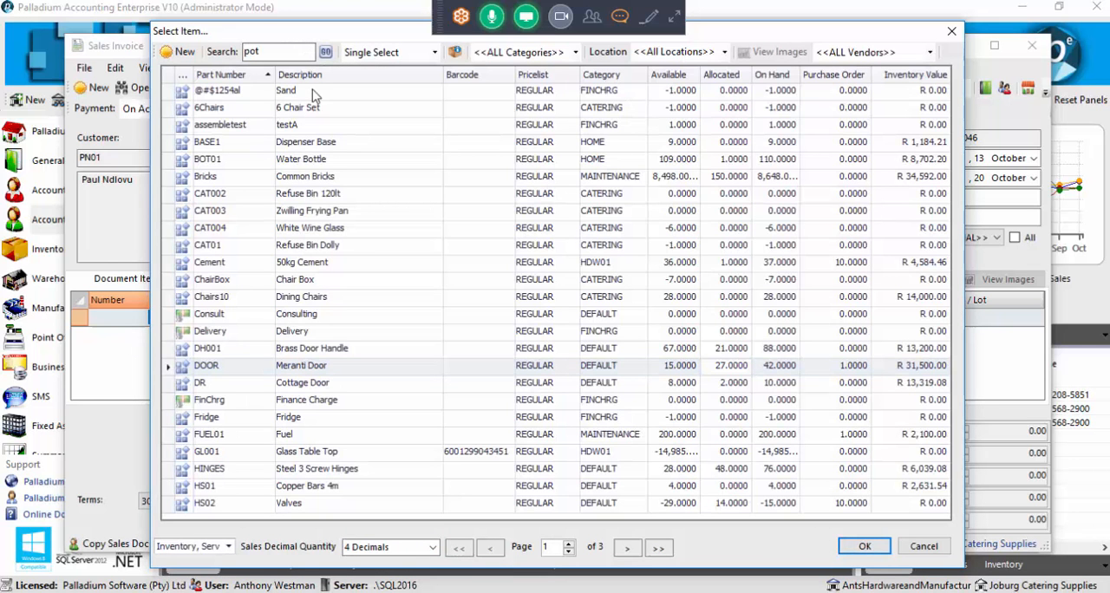
key("Return")
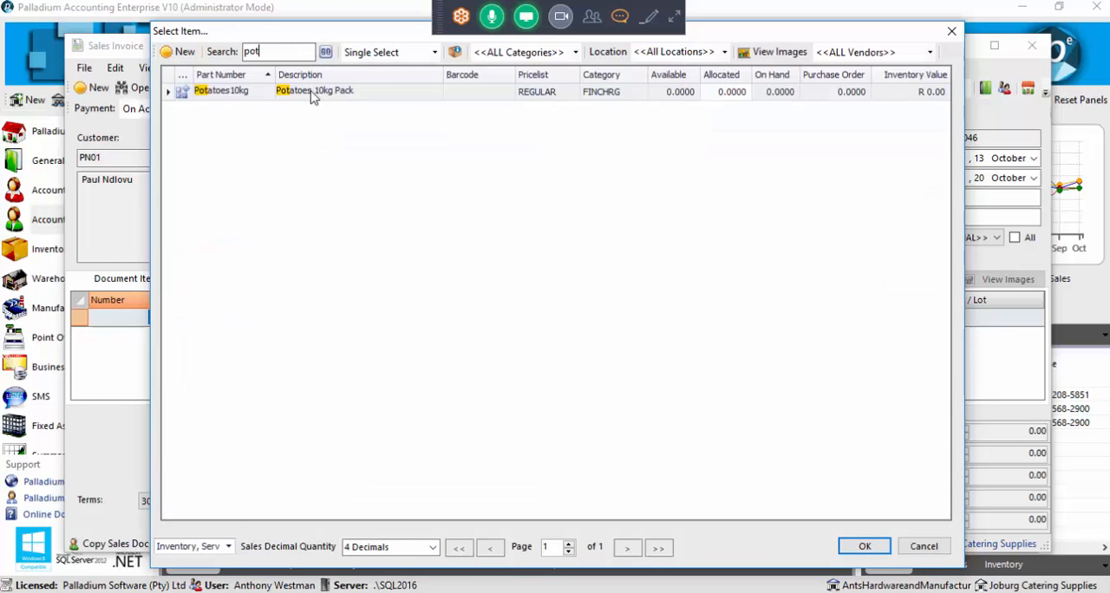
double_click(313, 93)
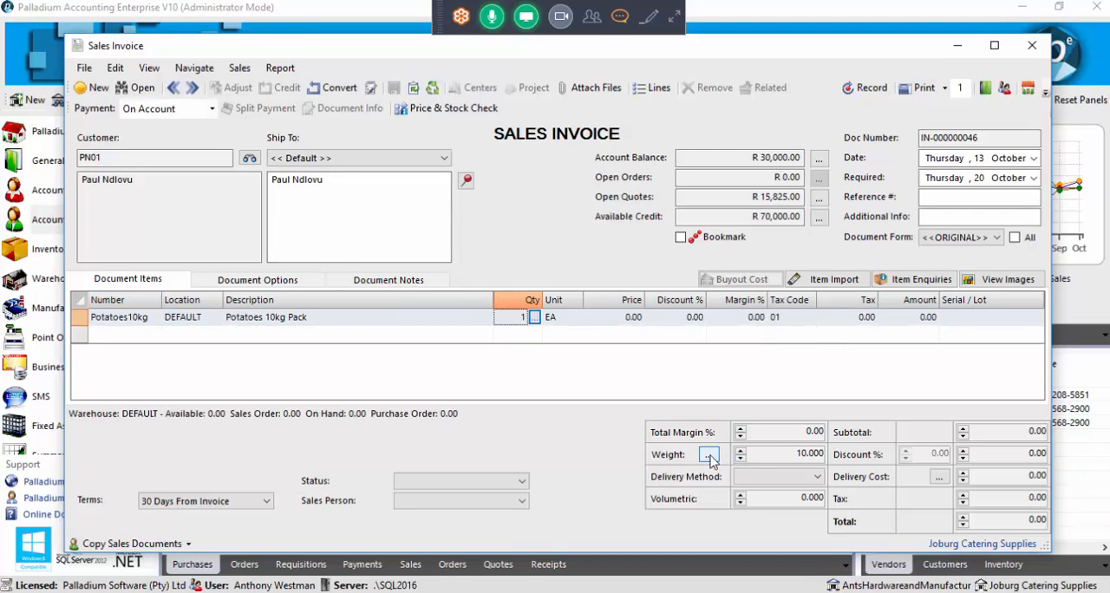
Set the Potatoes10kg line's quantity to 8 and the invoice weight to 80, and discard the invoice
left_click_drag(791, 455, 817, 457)
left_click(792, 453)
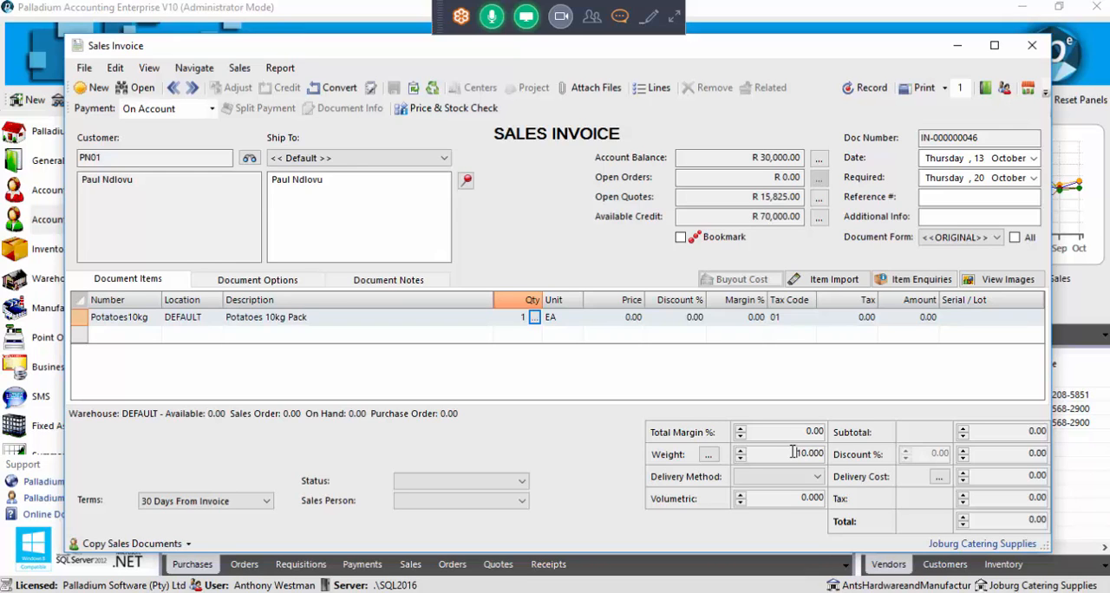
left_click(793, 452)
left_click(523, 316)
type("8")
left_click(789, 451)
type("80")
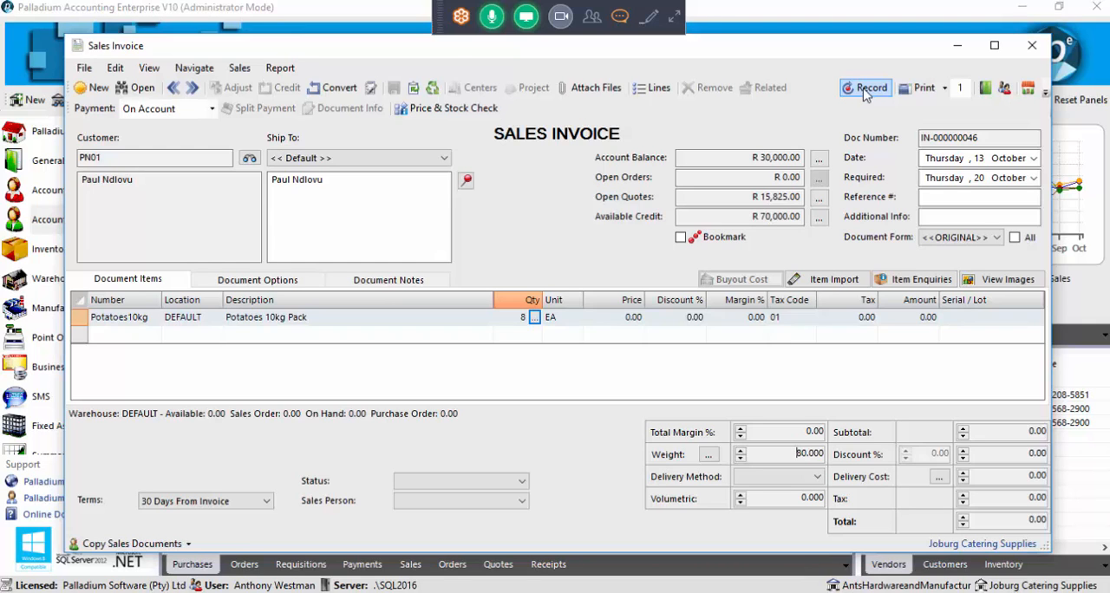
left_click(1032, 45)
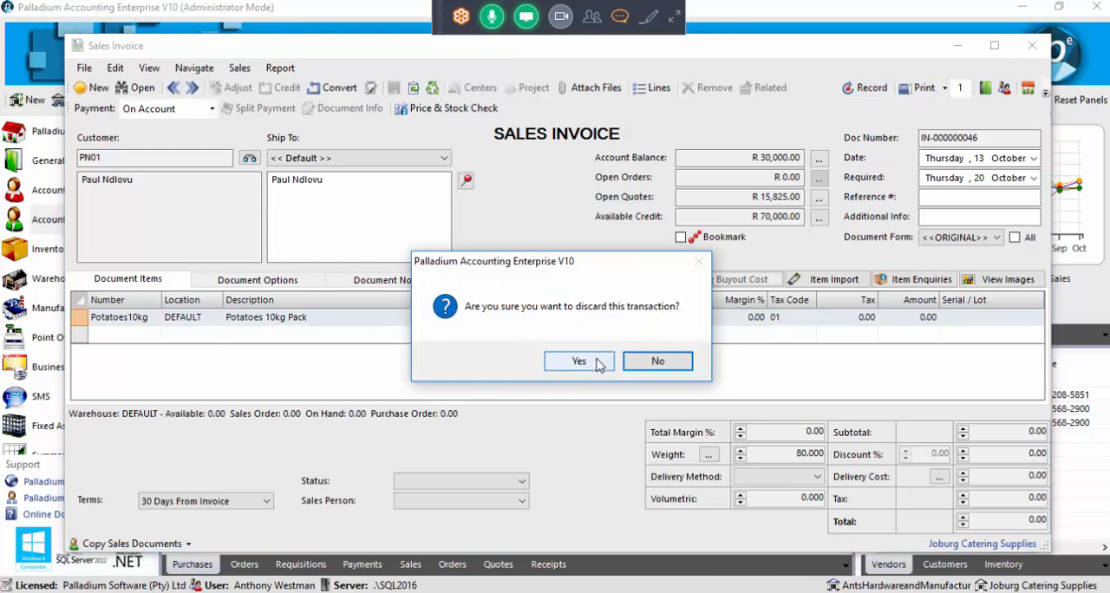
left_click(578, 361)
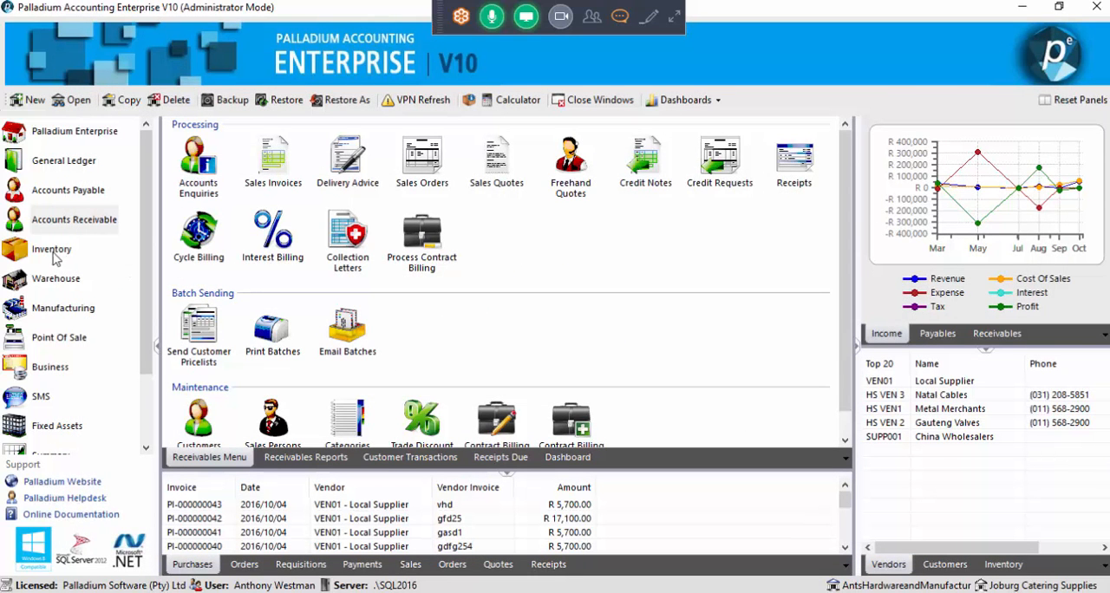
Open the Accounts Payable vendor record for Business Properties and show its item pricing
left_click(63, 201)
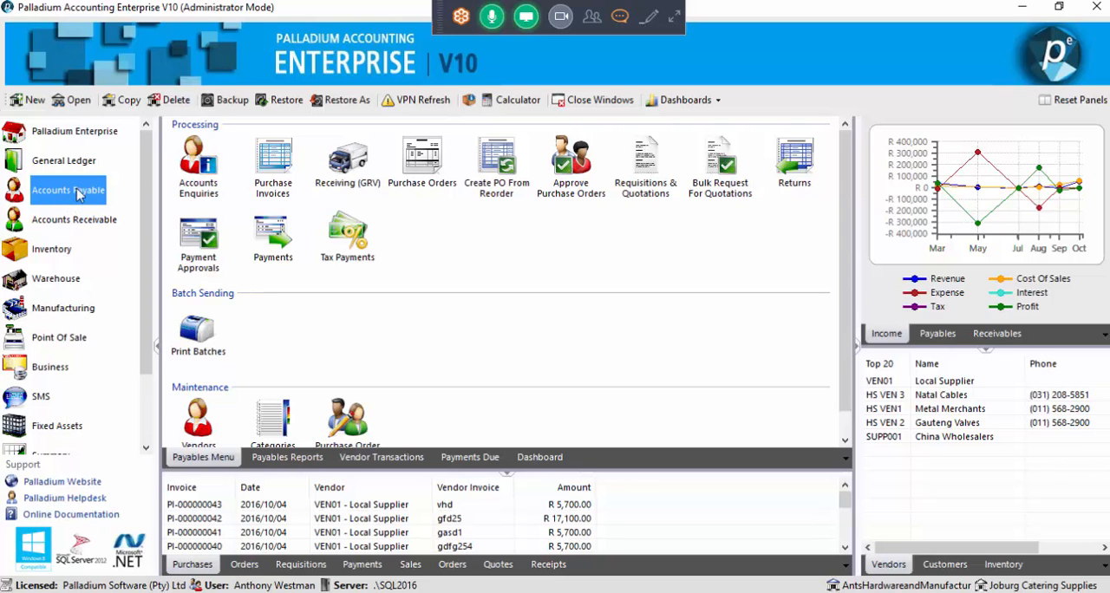
left_click(199, 422)
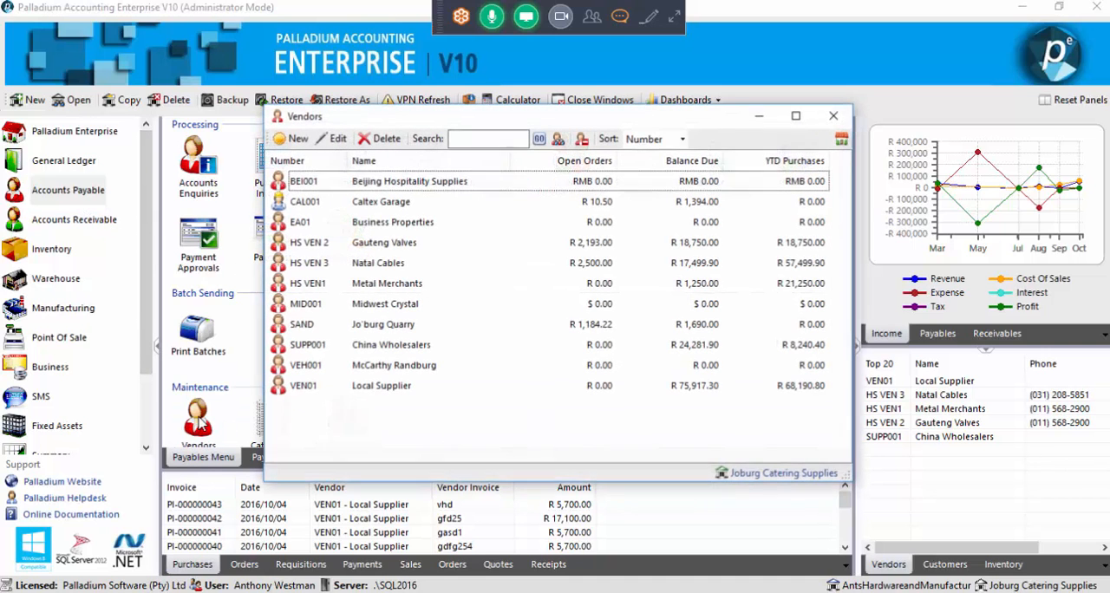
left_click(401, 227)
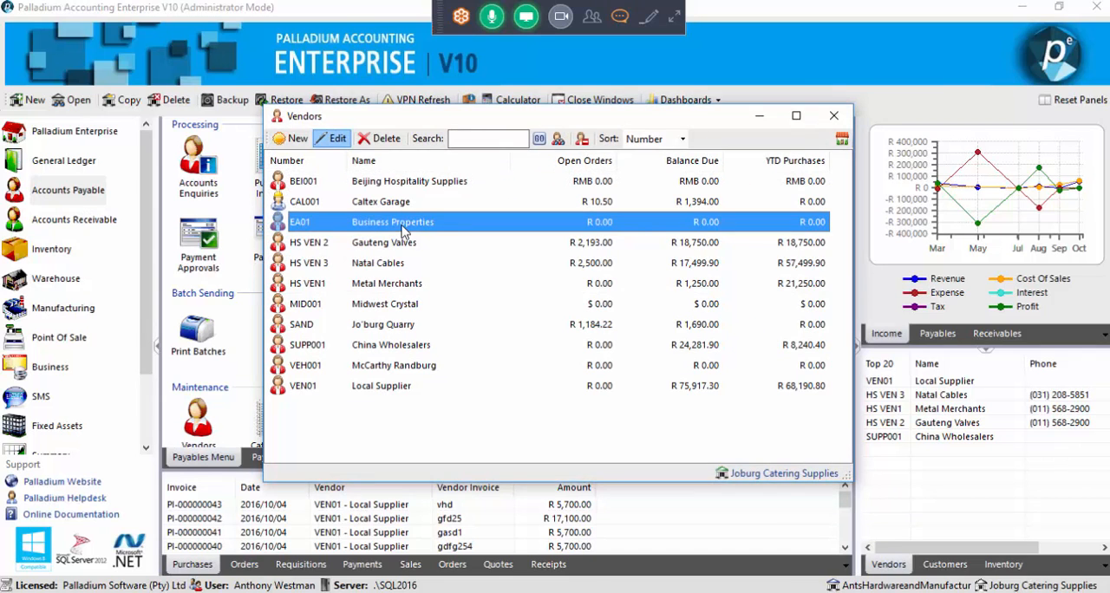
double_click(402, 227)
left_click(334, 170)
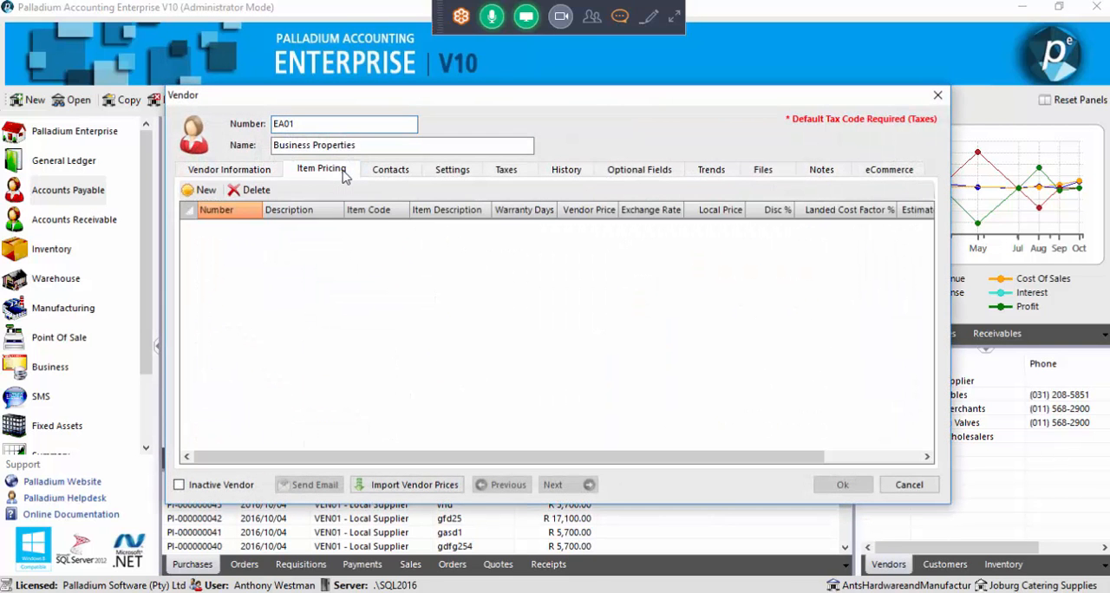
Add item CAT003 Zwilling Frying to the vendor's item pricing, select its empty item code, and discard the vendor changes
left_click(205, 190)
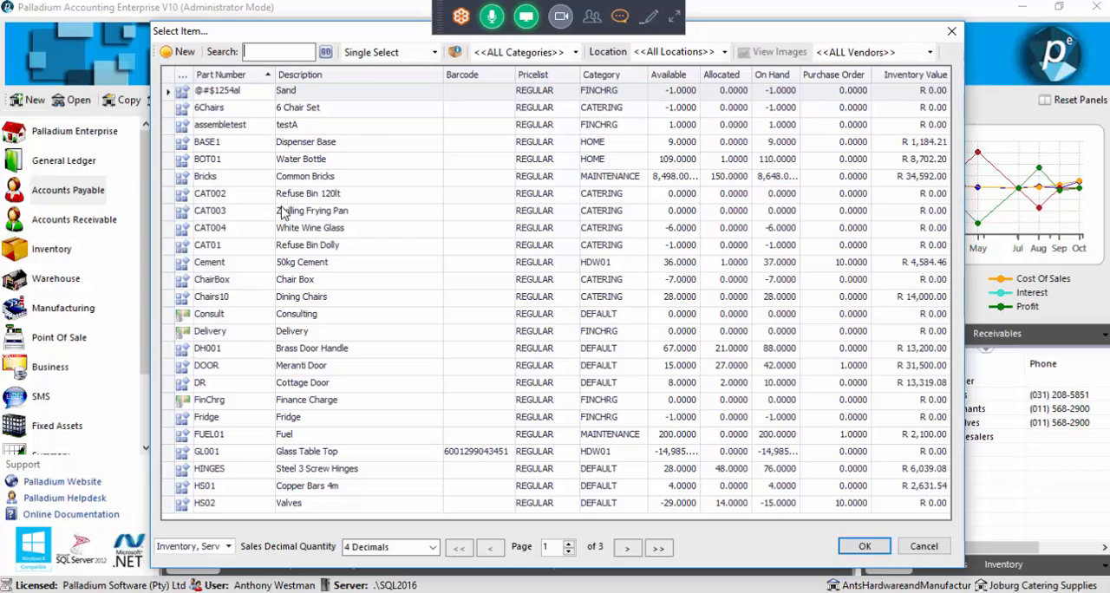
double_click(290, 212)
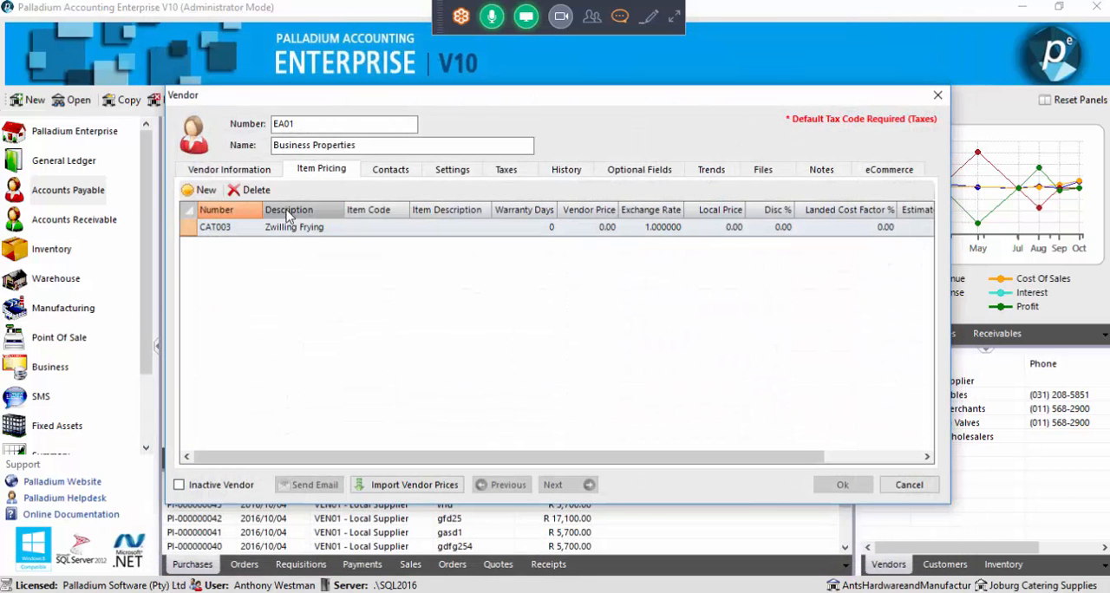
left_click(364, 230)
left_click(234, 230)
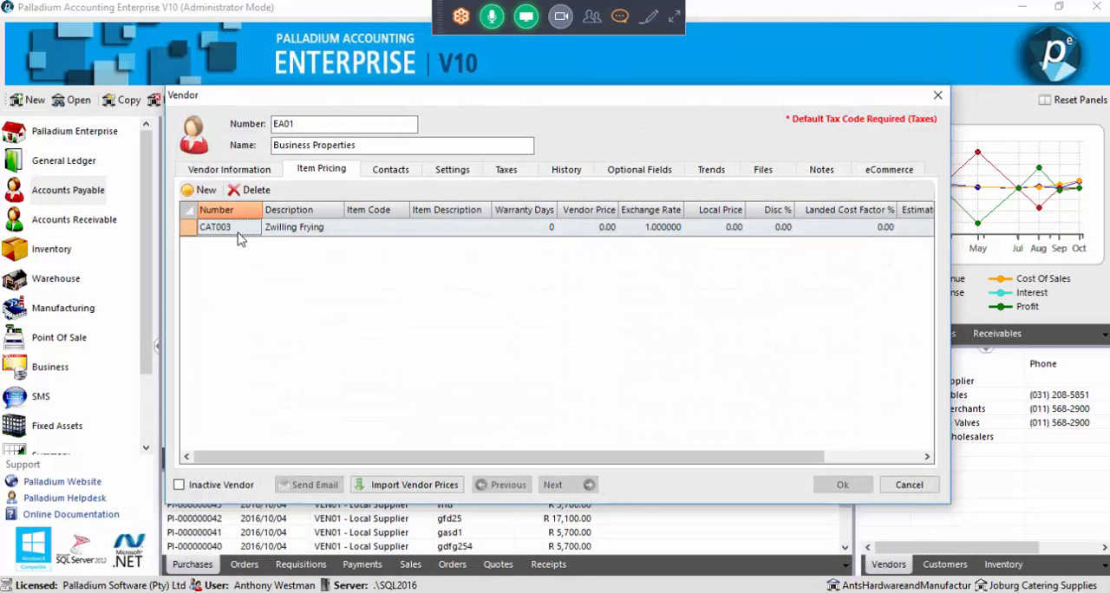
left_click(357, 231)
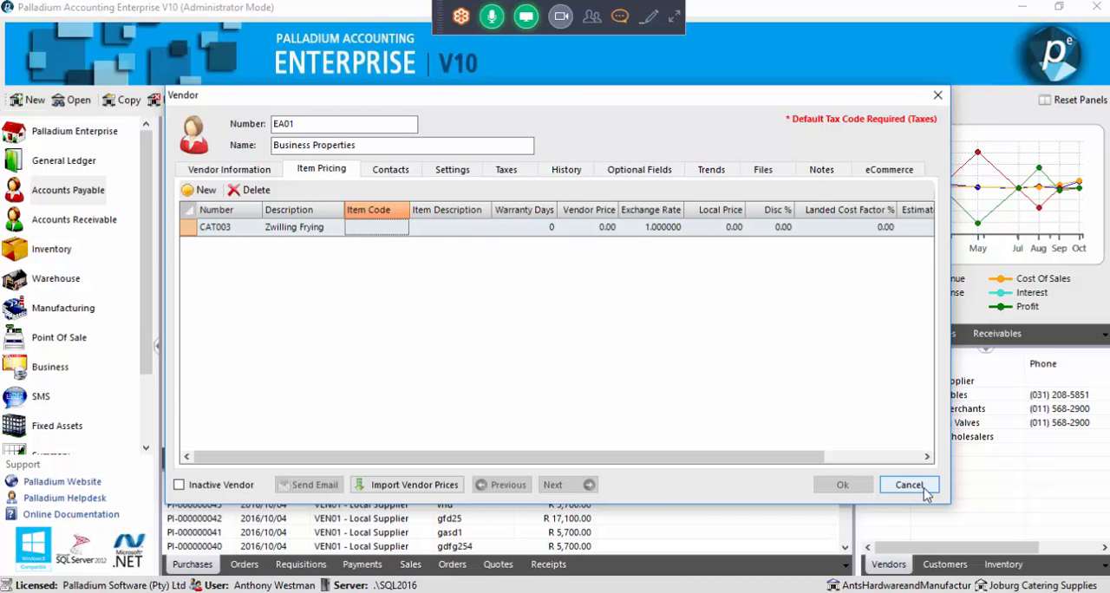
left_click(925, 492)
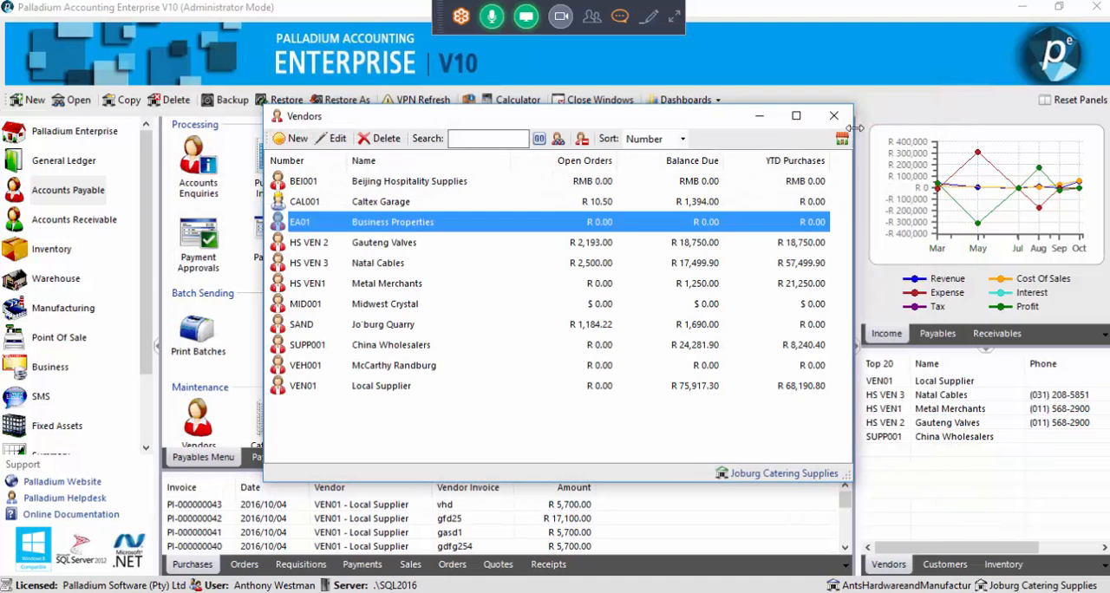
left_click(837, 121)
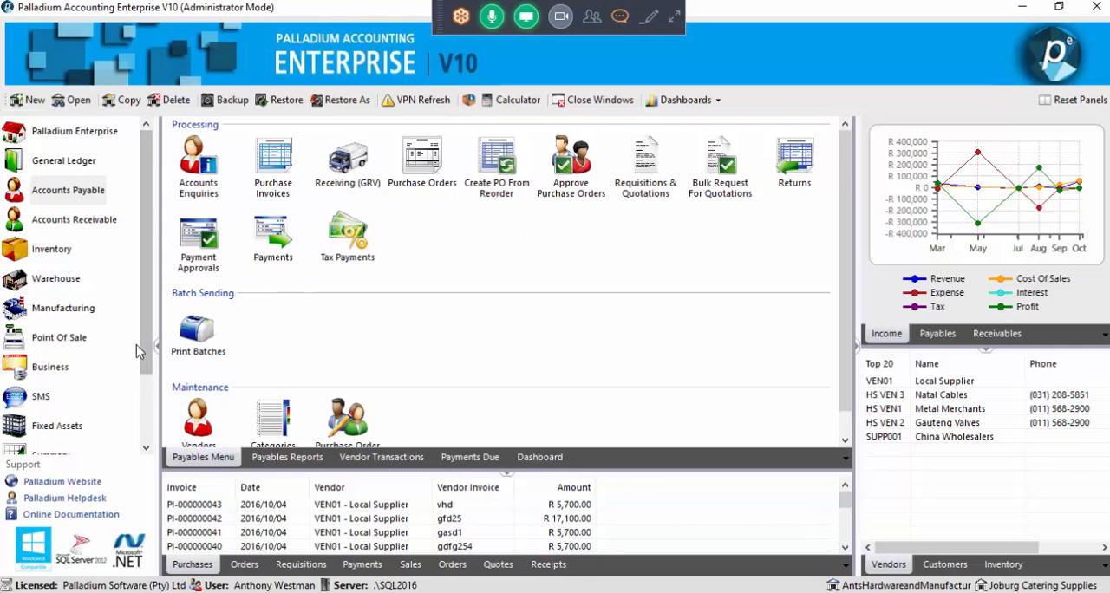
Open the Control Panel with the company setup functions
scroll(145, 346, "down", 3)
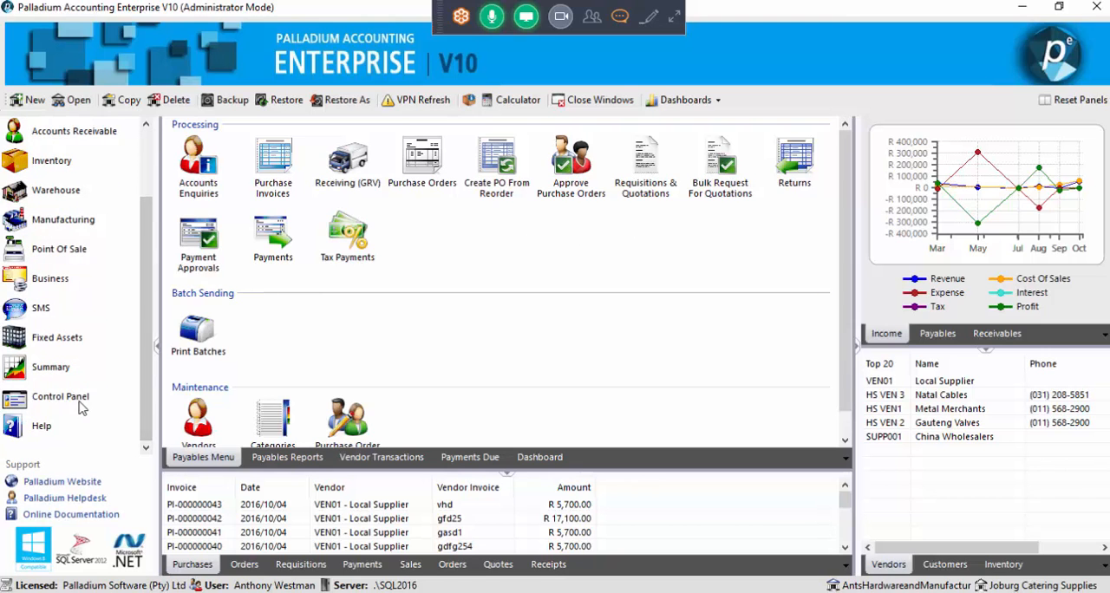
left_click(78, 405)
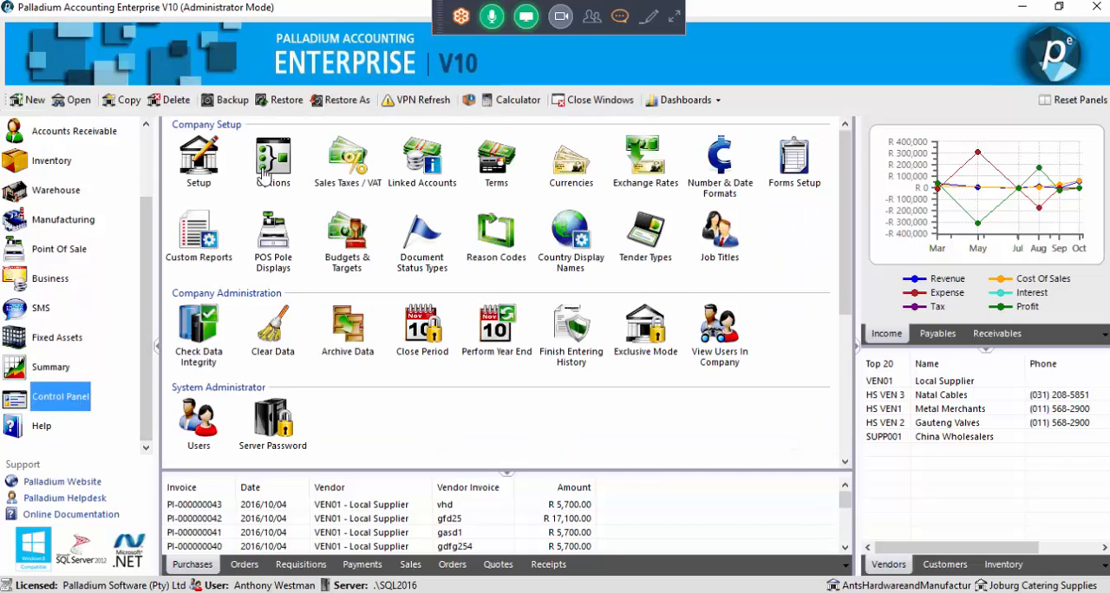
Check the participants' messages in the online meeting chat and hide the chat window again
left_click(621, 18)
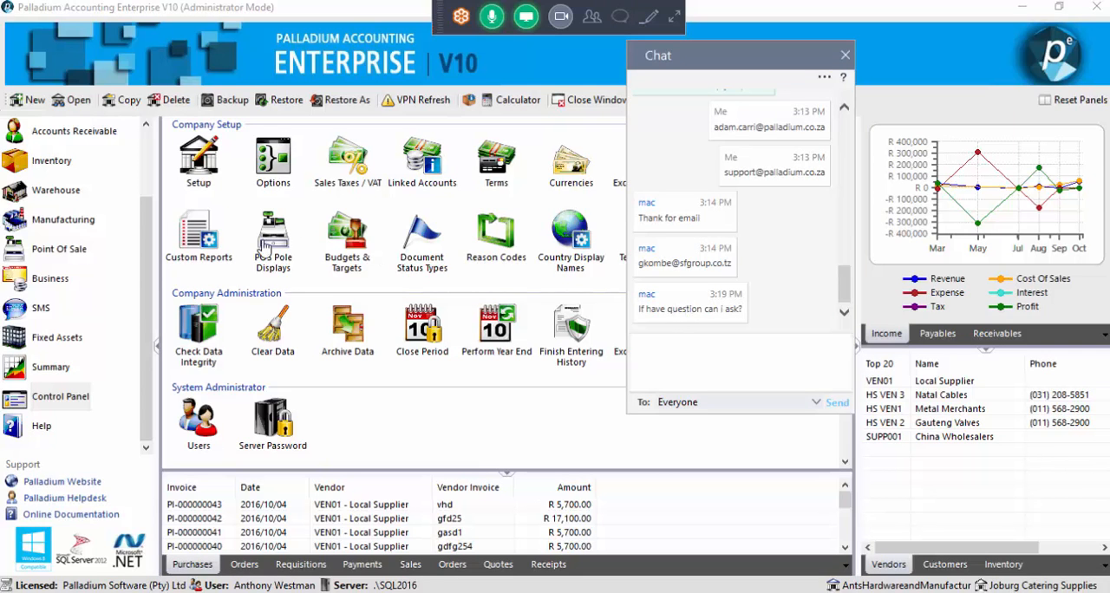
left_click(595, 19)
left_click(616, 21)
left_click(601, 20)
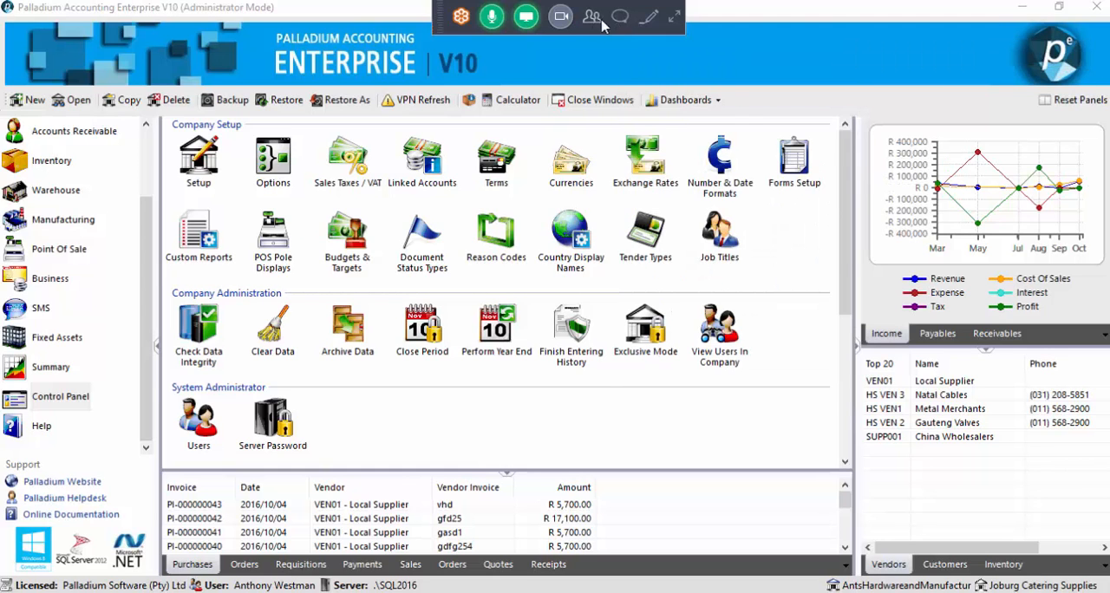
left_click(619, 19)
left_click(619, 21)
Open the company options and show the Inventory & Services settings
left_click(264, 170)
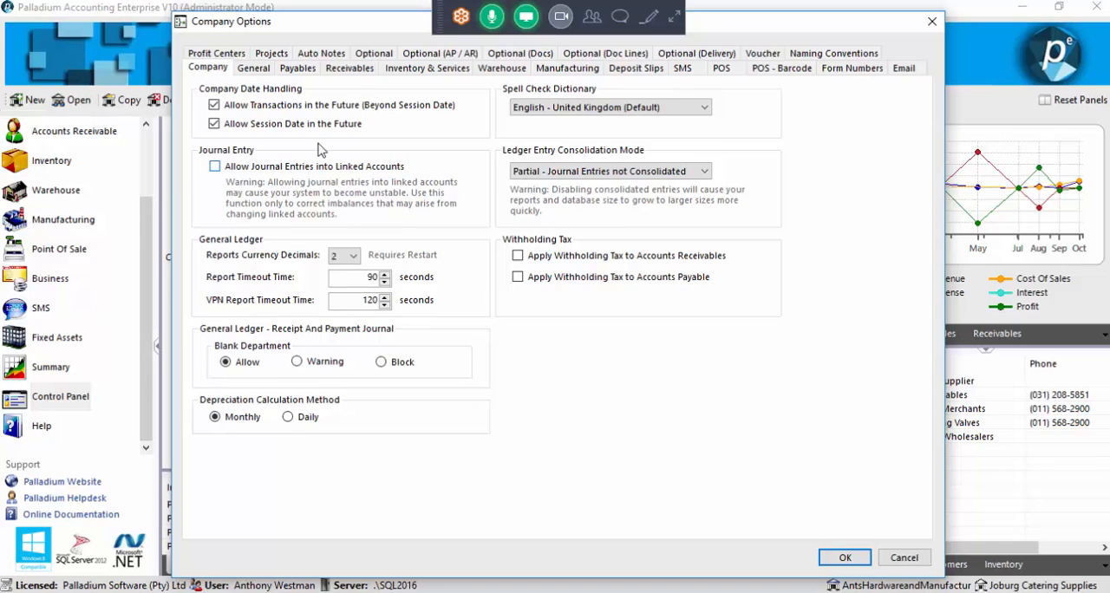
left_click(429, 67)
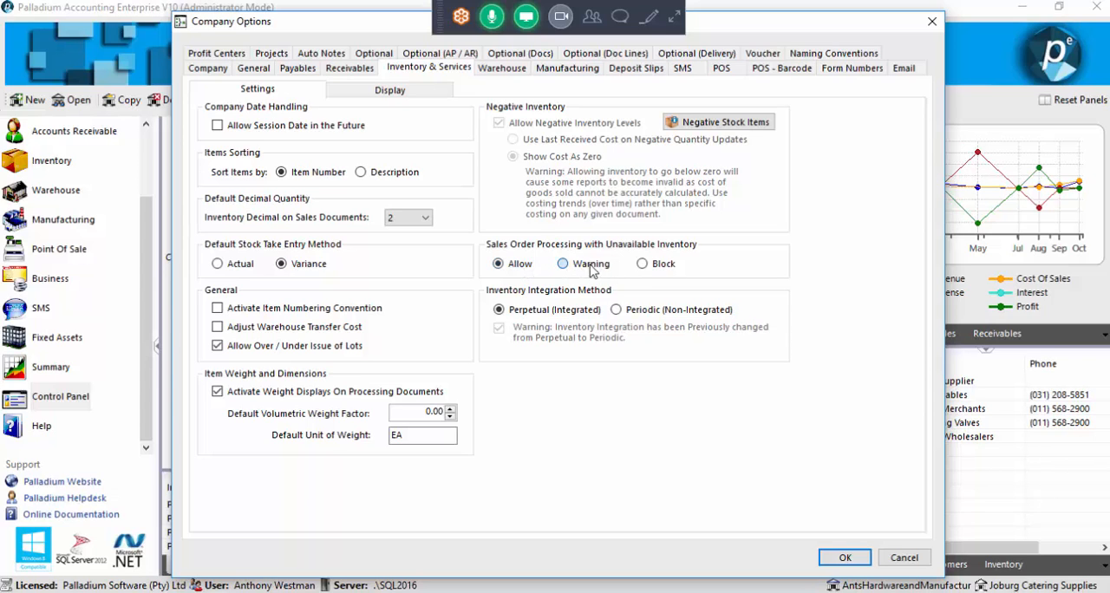
Set sales order processing with unavailable inventory to Warning and save the company options
left_click(506, 268)
left_click(641, 263)
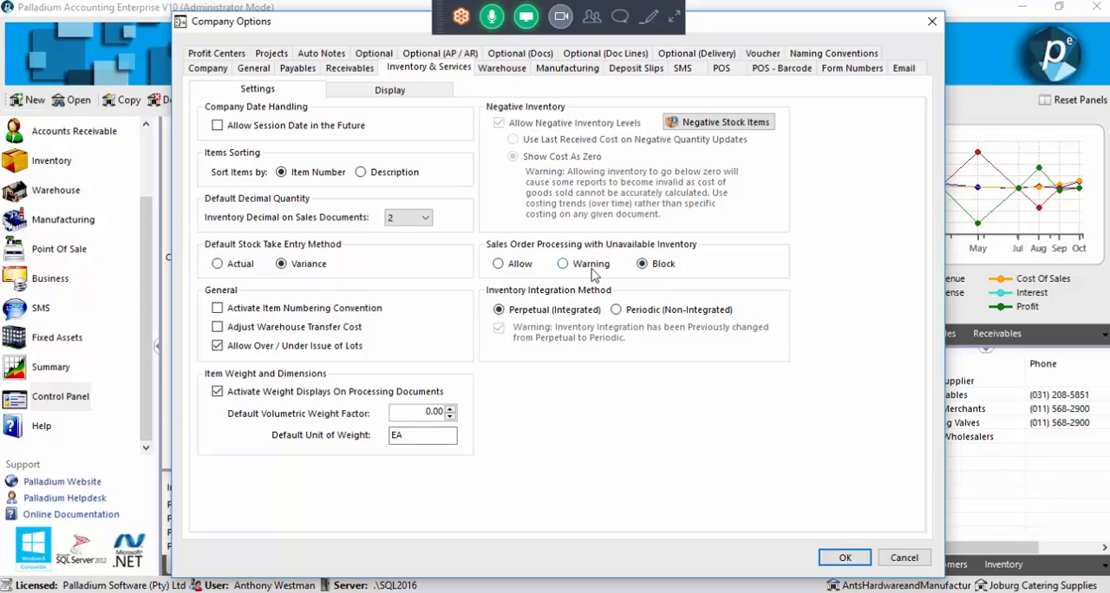
left_click(508, 270)
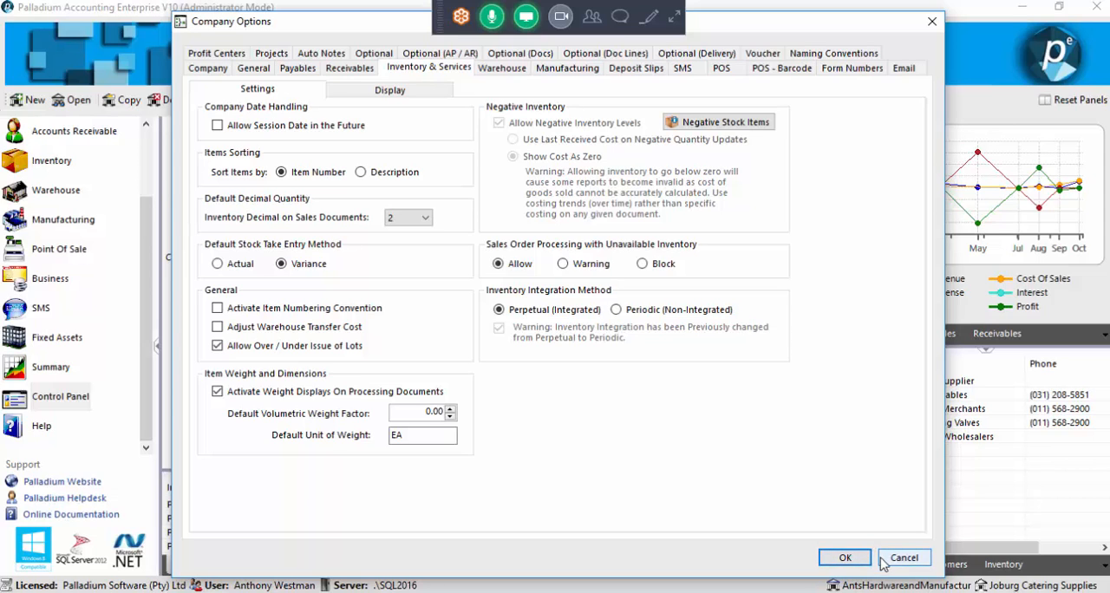
left_click(593, 271)
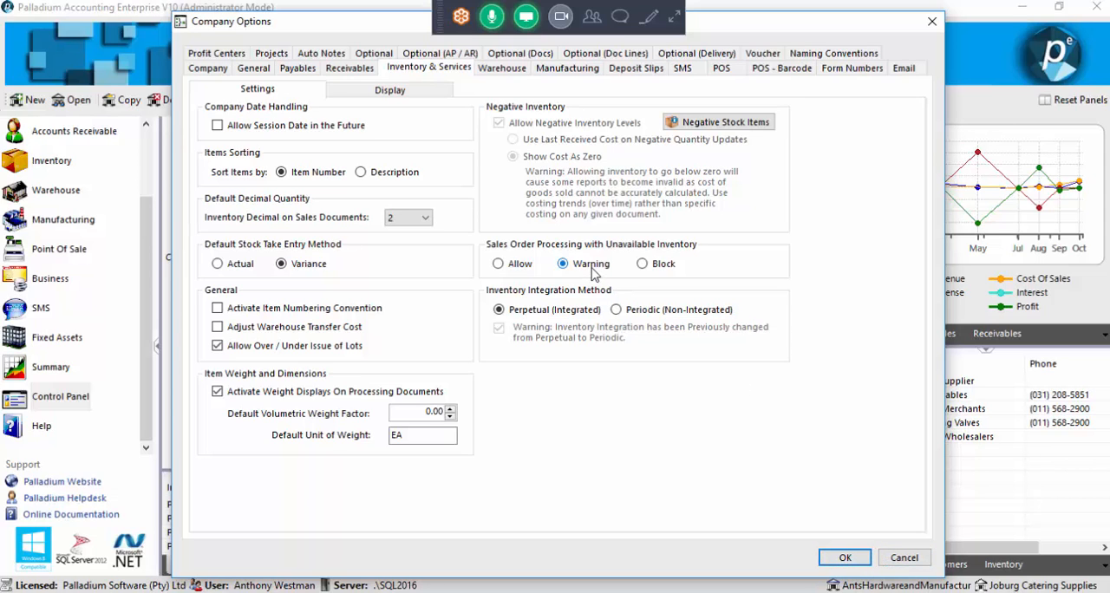
left_click(842, 558)
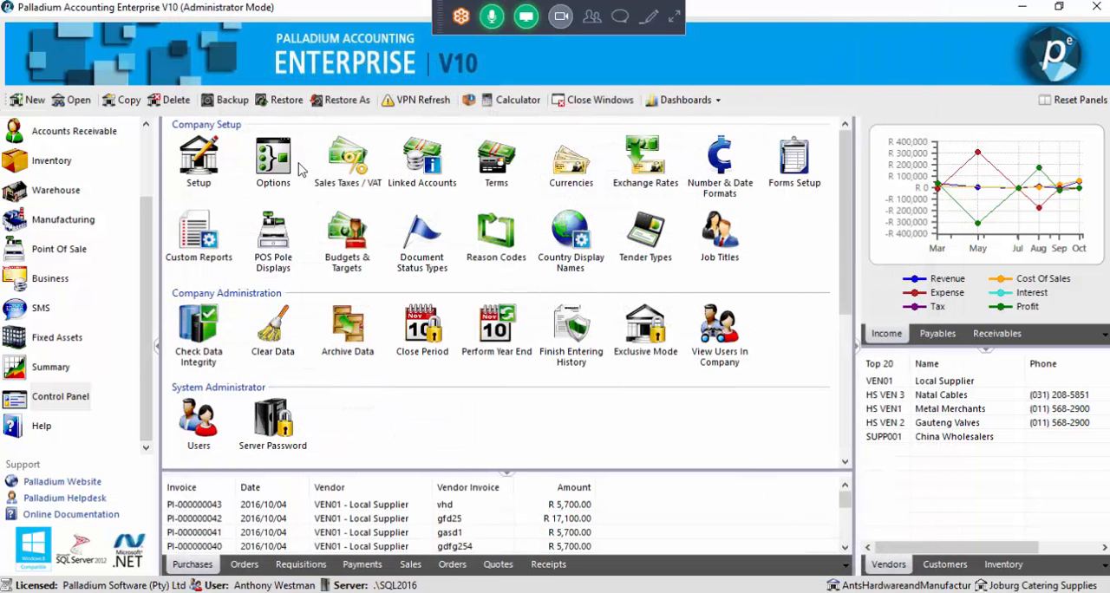
Start a new sales order in Accounts Receivable for the last customer in the customer list
left_click(101, 220)
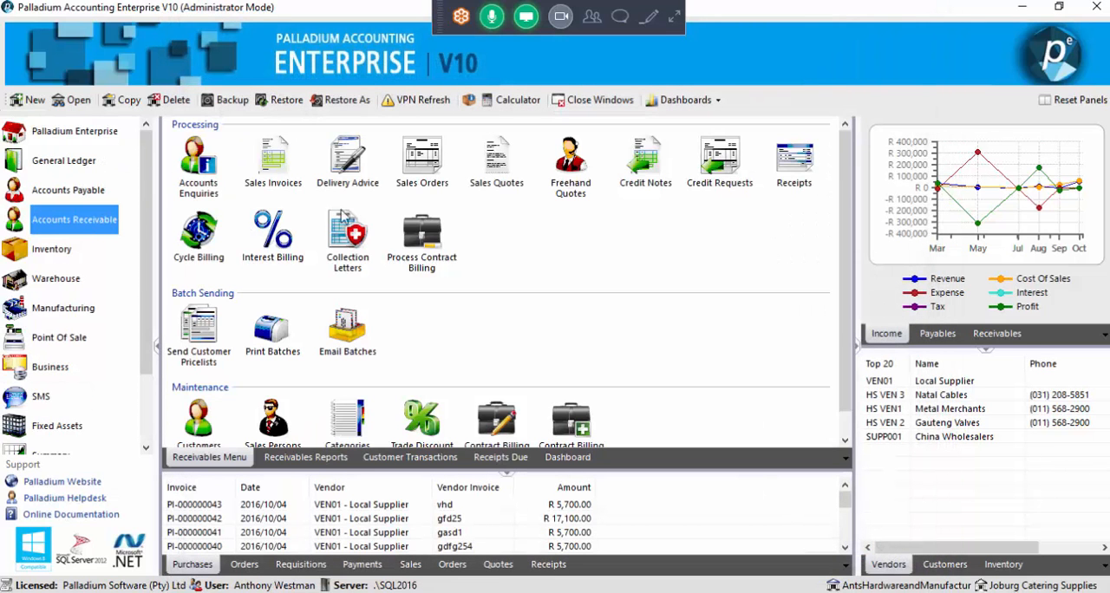
left_click(421, 178)
double_click(421, 177)
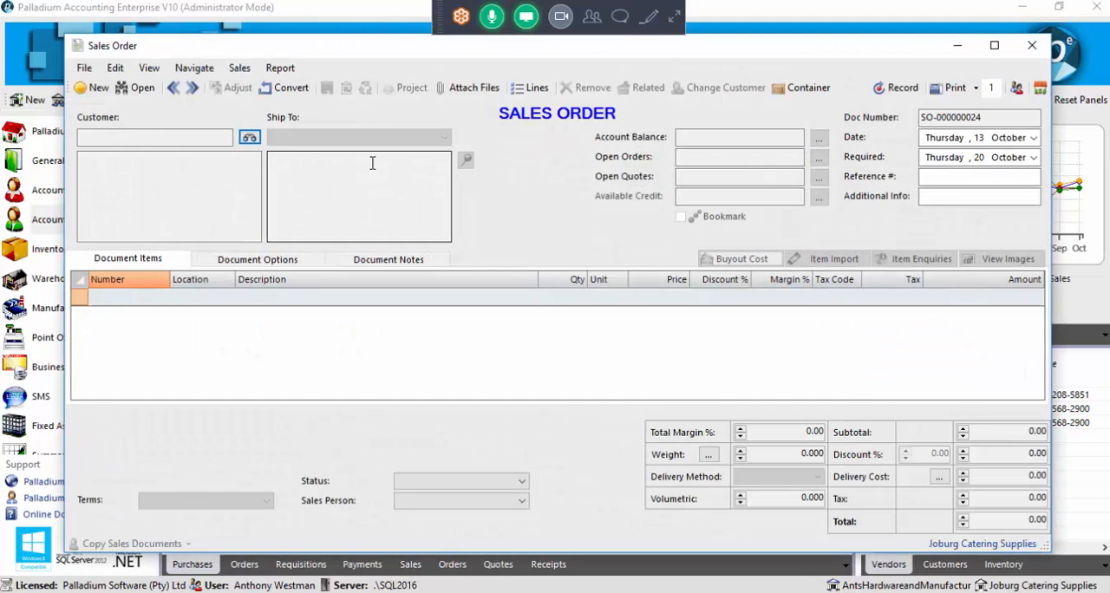
left_click(250, 138)
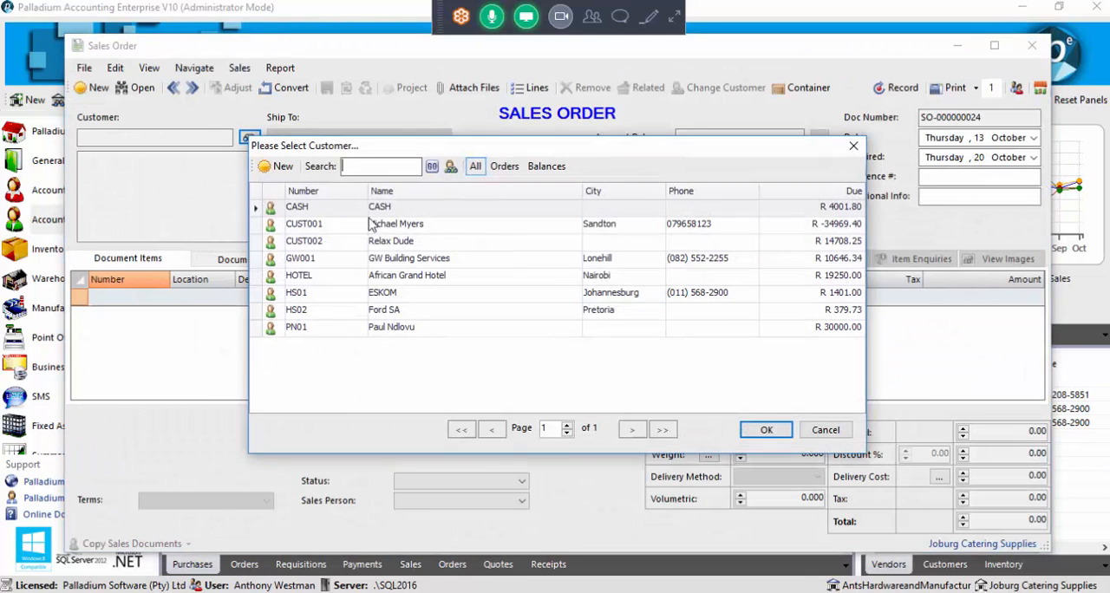
double_click(392, 329)
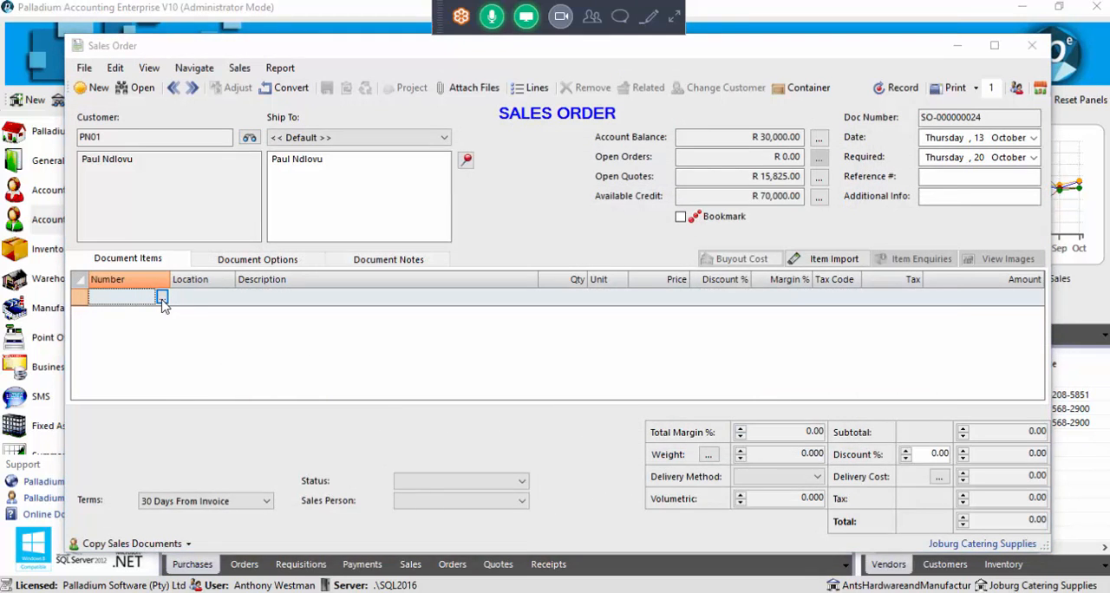
Add item Chairs10 Dining Chairs to the first order line with a price of 8.00
left_click(161, 298)
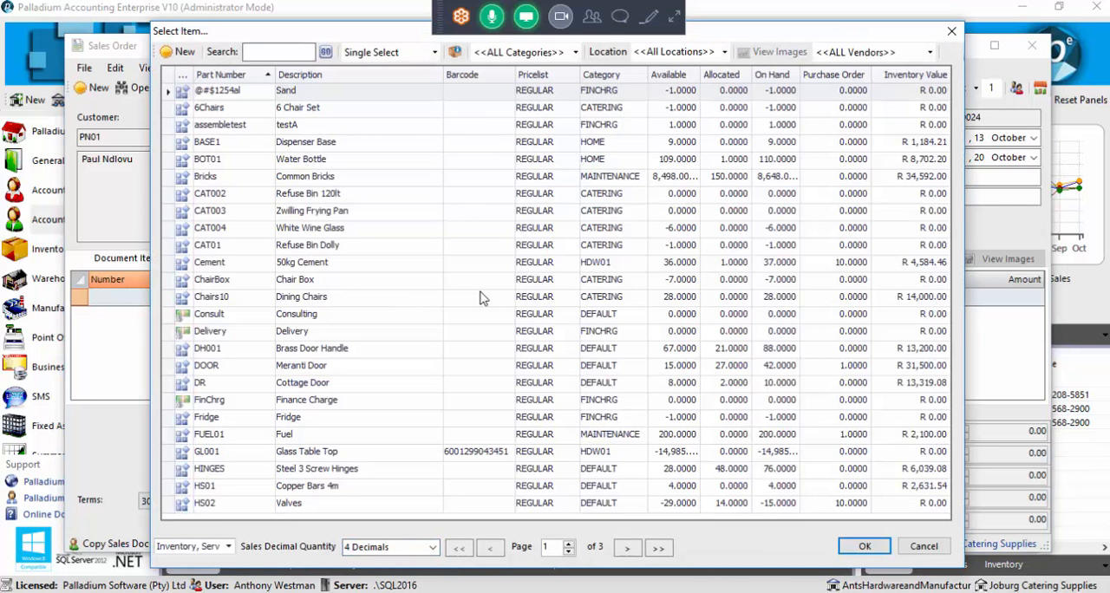
double_click(421, 301)
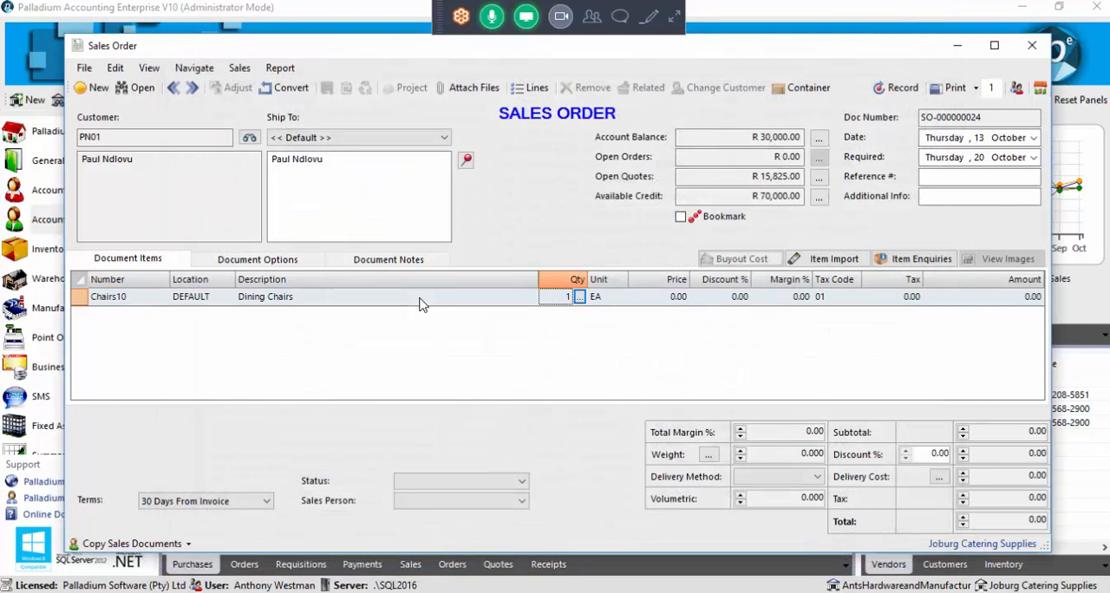
left_click(646, 298)
double_click(673, 297)
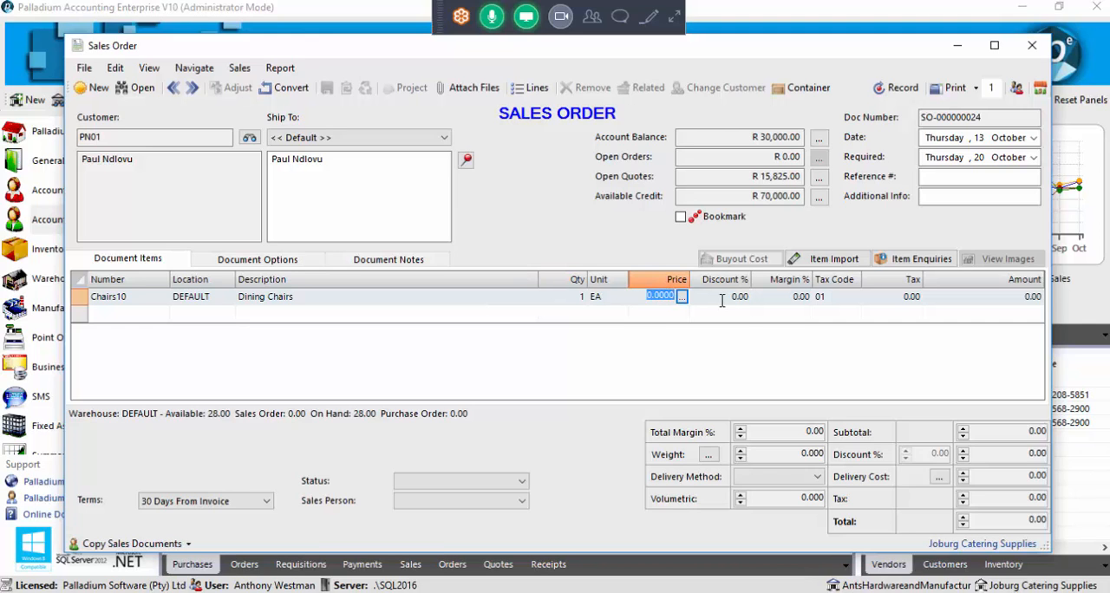
type("8")
key("Return")
Set the Dining Chairs quantity to 29 and continue despite the unavailable stock
left_click(568, 298)
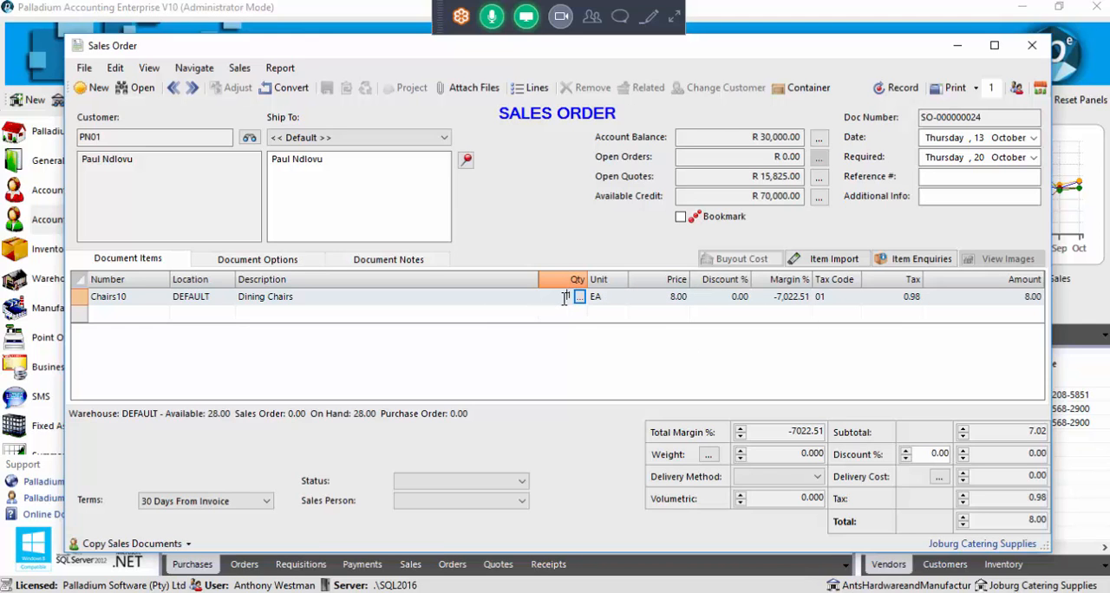
double_click(565, 299)
type("29")
key("Tab")
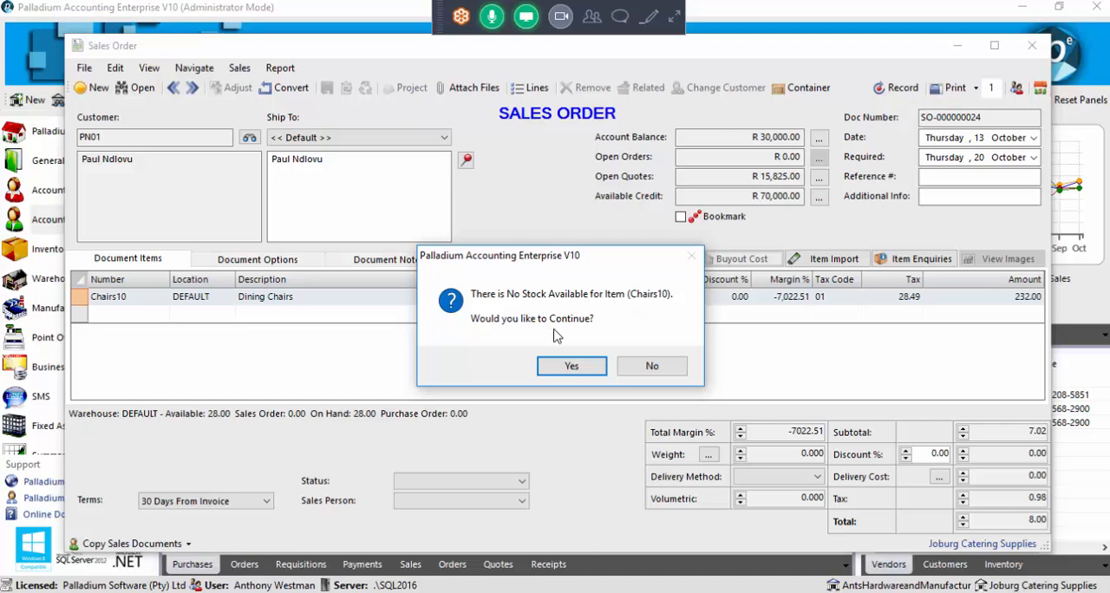
left_click(552, 366)
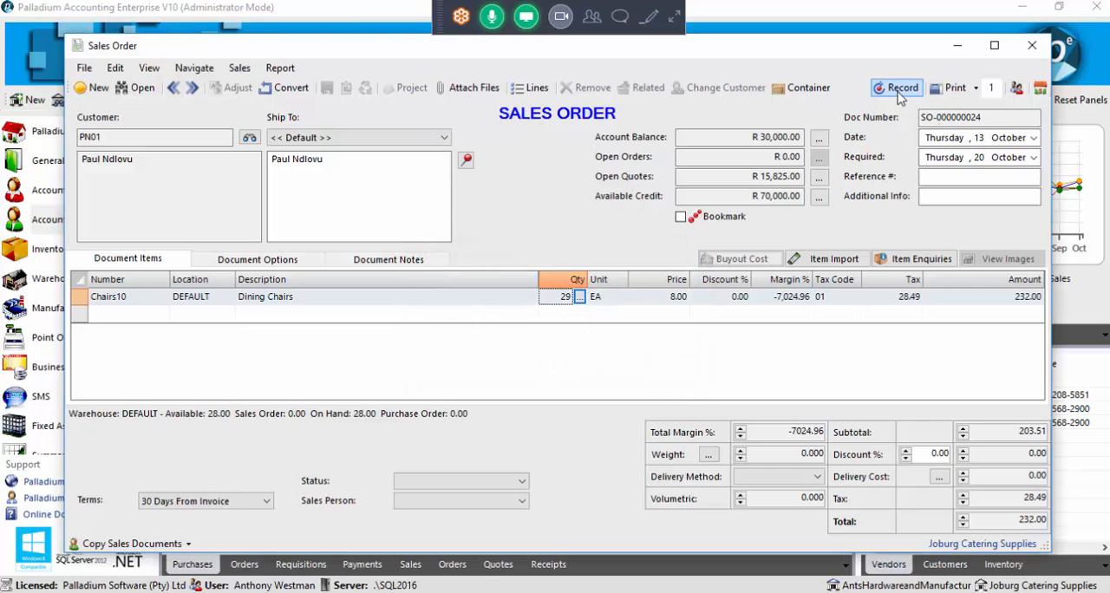
Record the sales order, accept the unavailable stock again, and close the order window
left_click(899, 97)
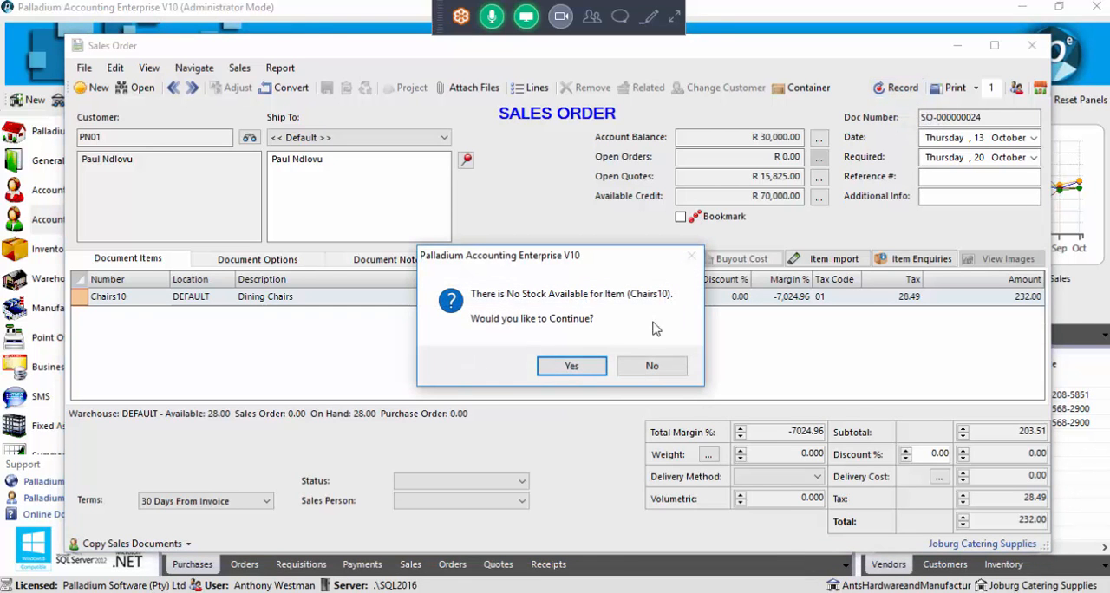
left_click(572, 366)
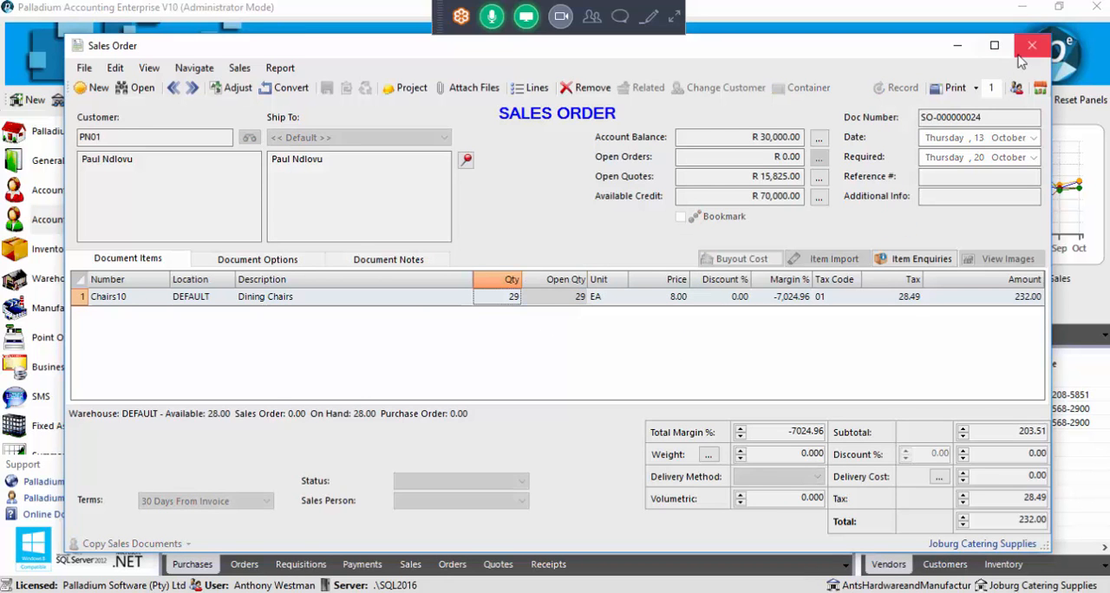
left_click(1031, 47)
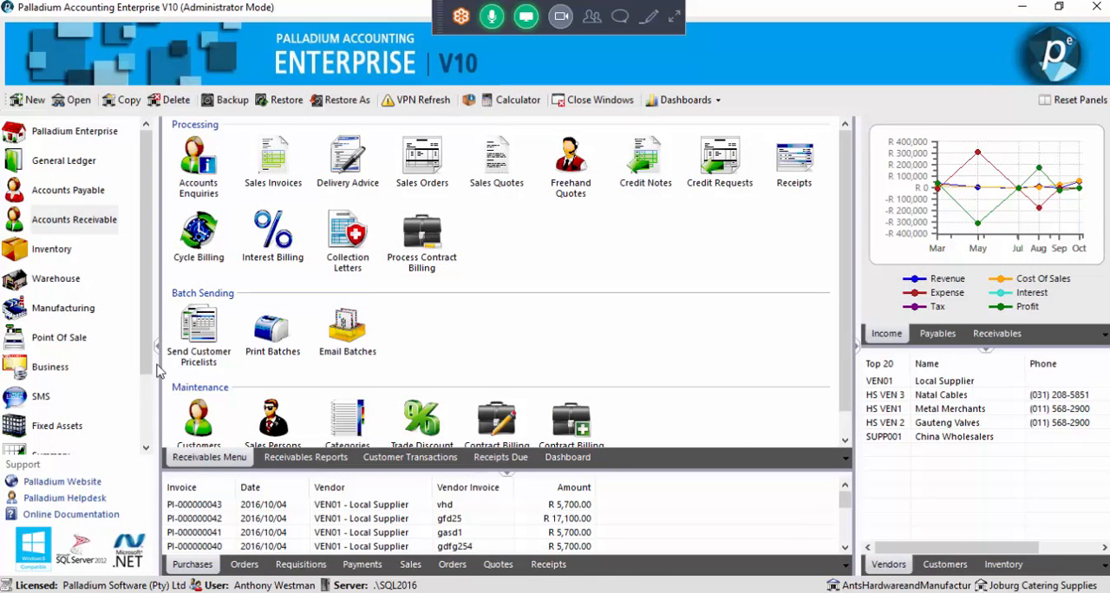
Review the Inventory & Services settings in the company options and close them
scroll(148, 367, "down", 1)
left_click(111, 395)
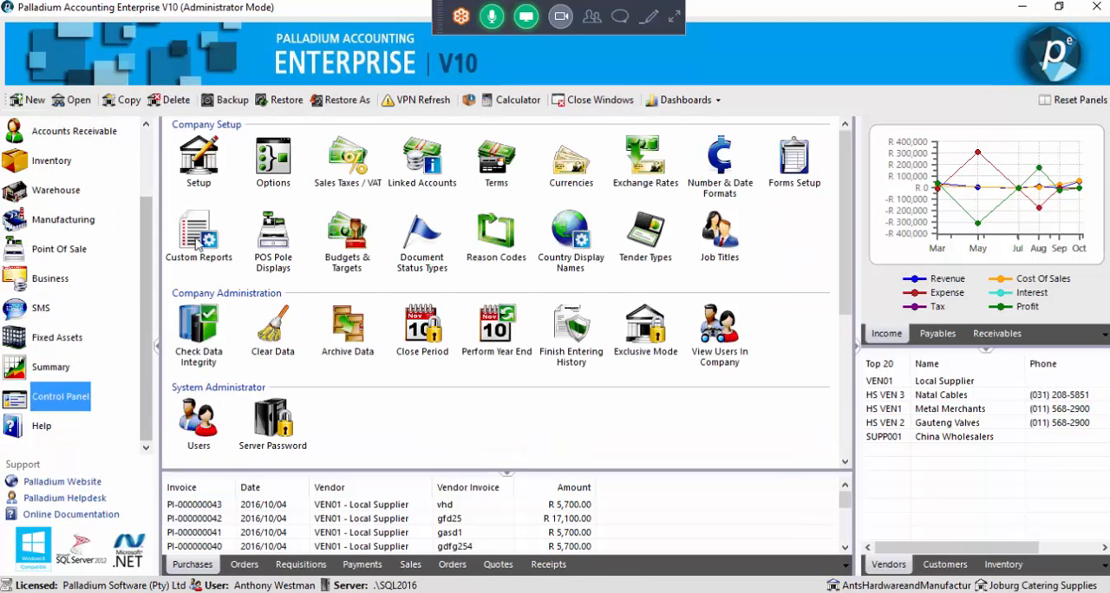
left_click(264, 164)
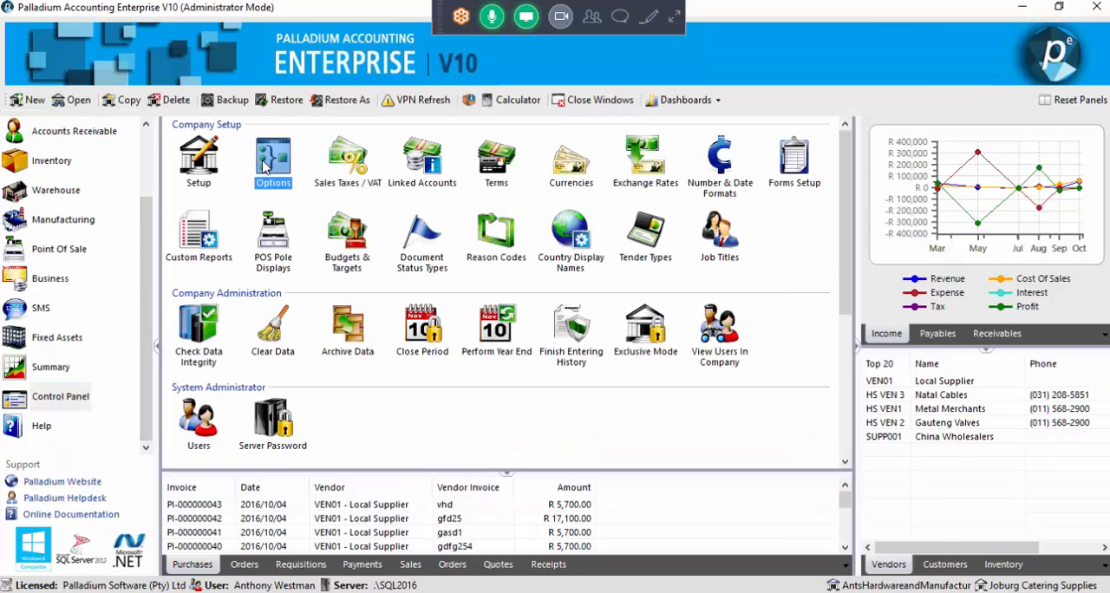
double_click(266, 167)
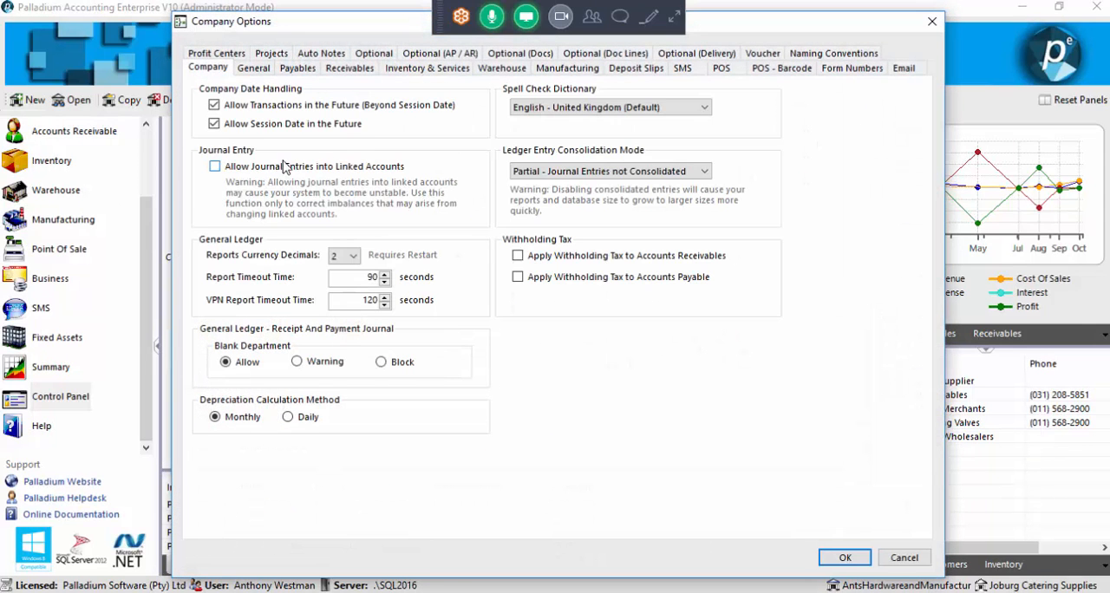
left_click(401, 73)
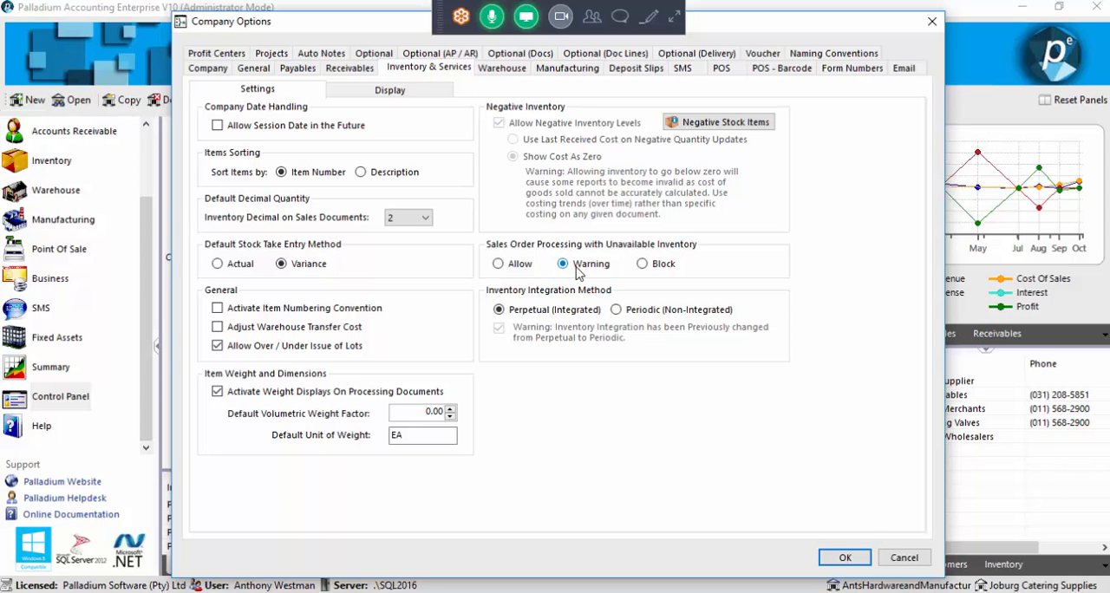
left_click(844, 557)
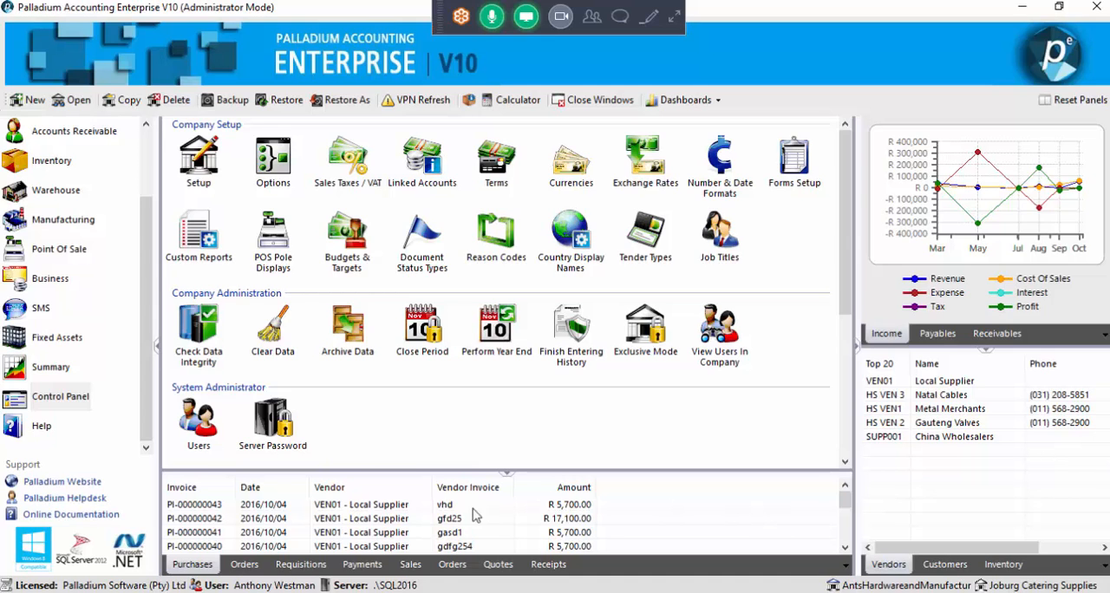
Examine the instalment sale period and statement date of the H.P. 6 mnths company term, and close the terms
left_click(78, 397)
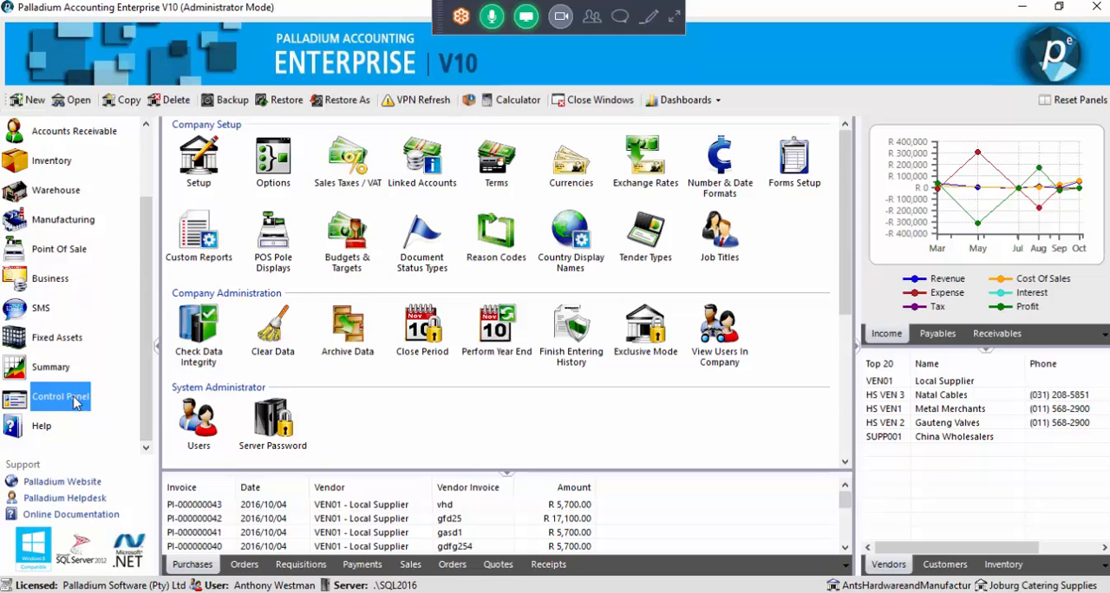
left_click(491, 175)
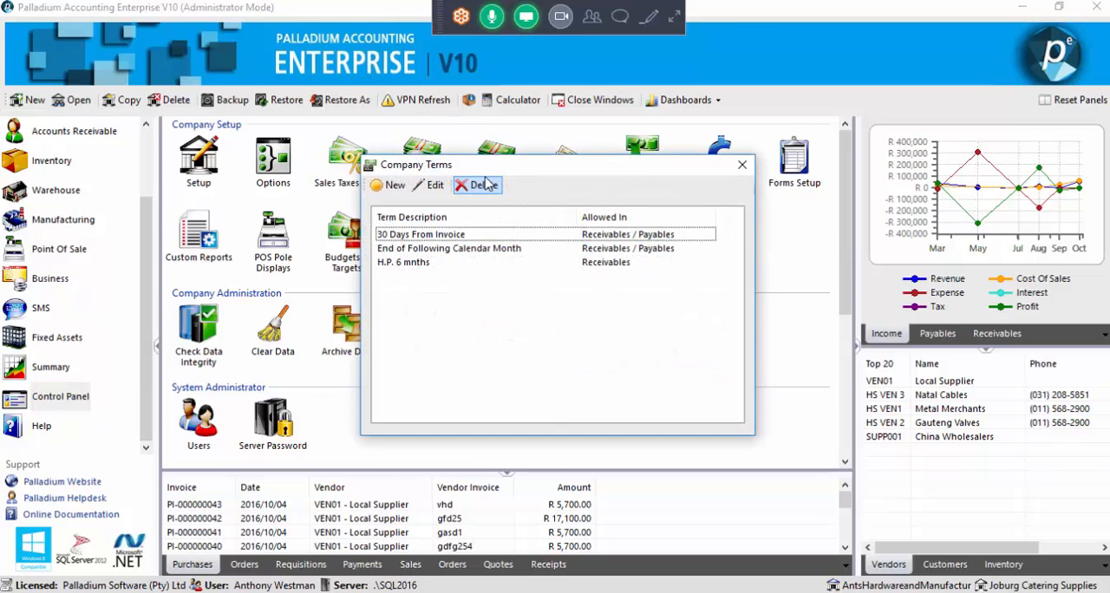
double_click(416, 265)
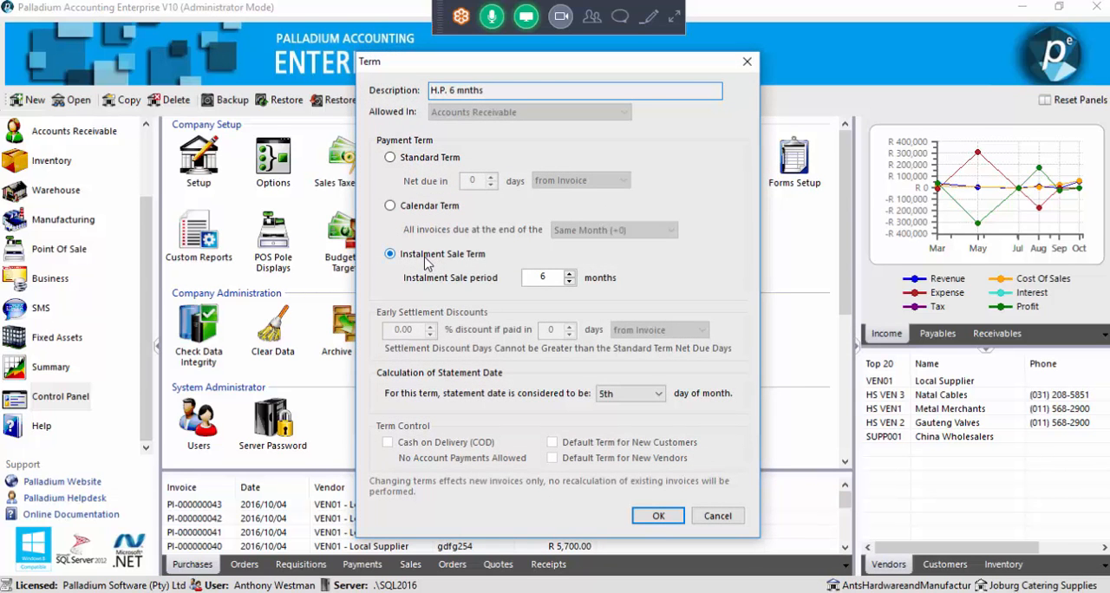
double_click(544, 276)
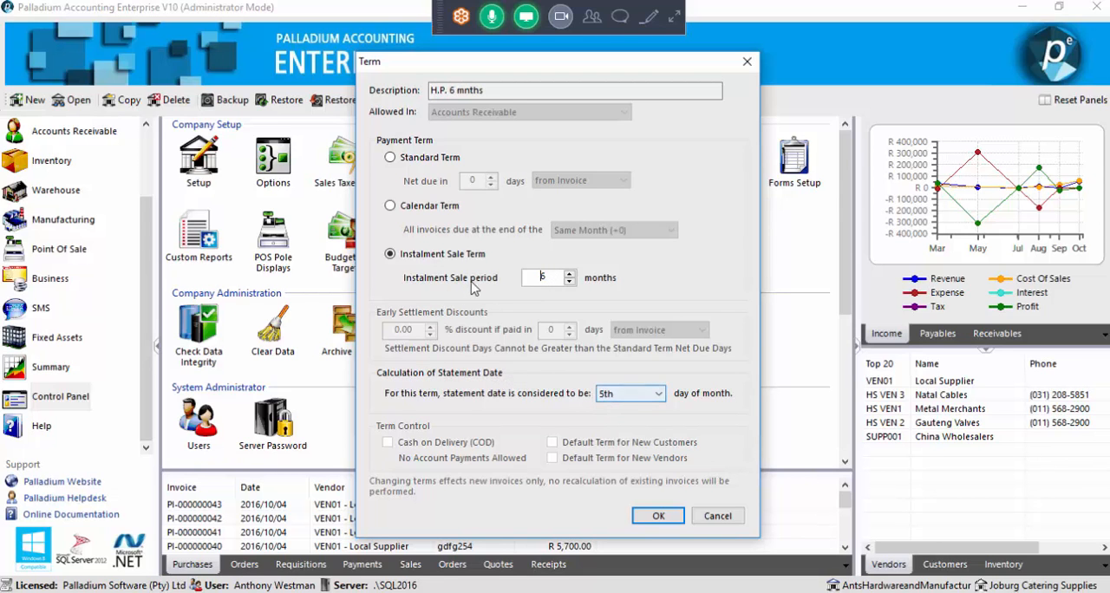
left_click(655, 515)
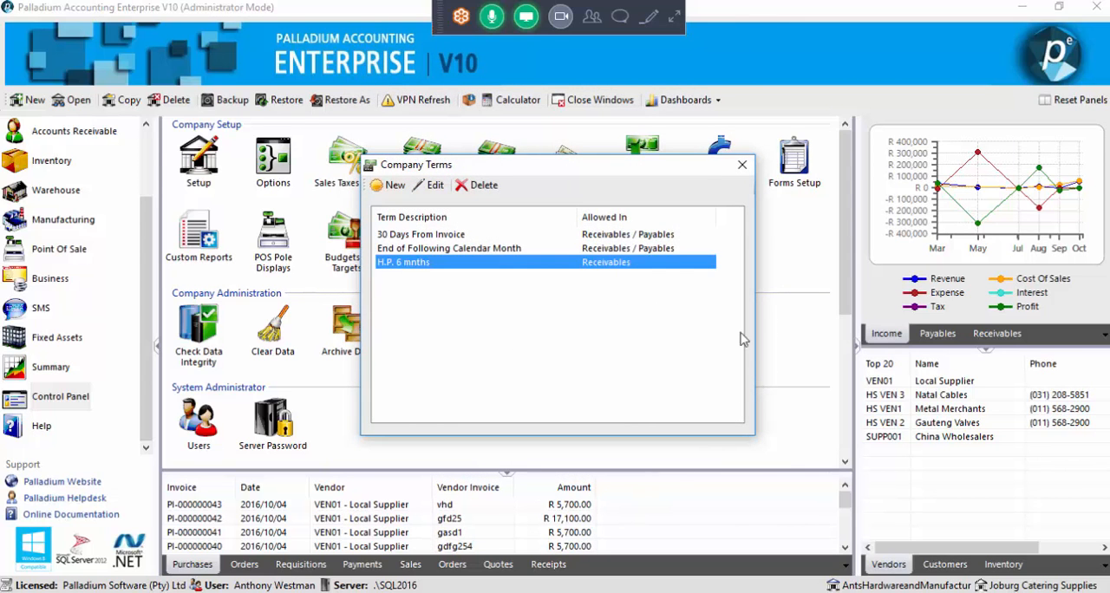
left_click(742, 165)
Open the RT001 Retail category from the Accounts Receivable customer categories
scroll(108, 247, "up", 1)
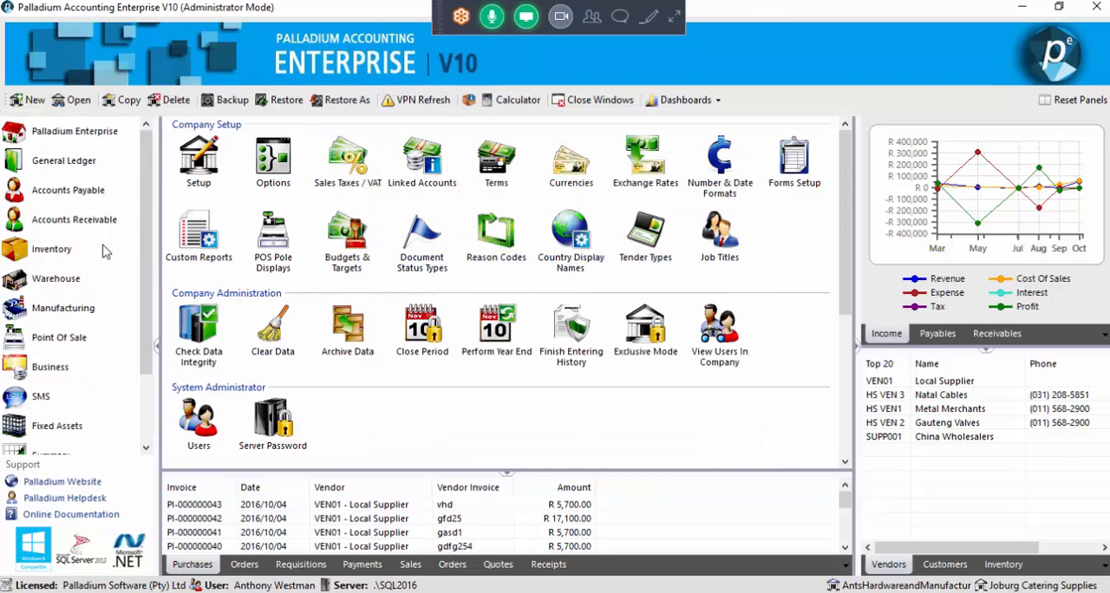
left_click(99, 224)
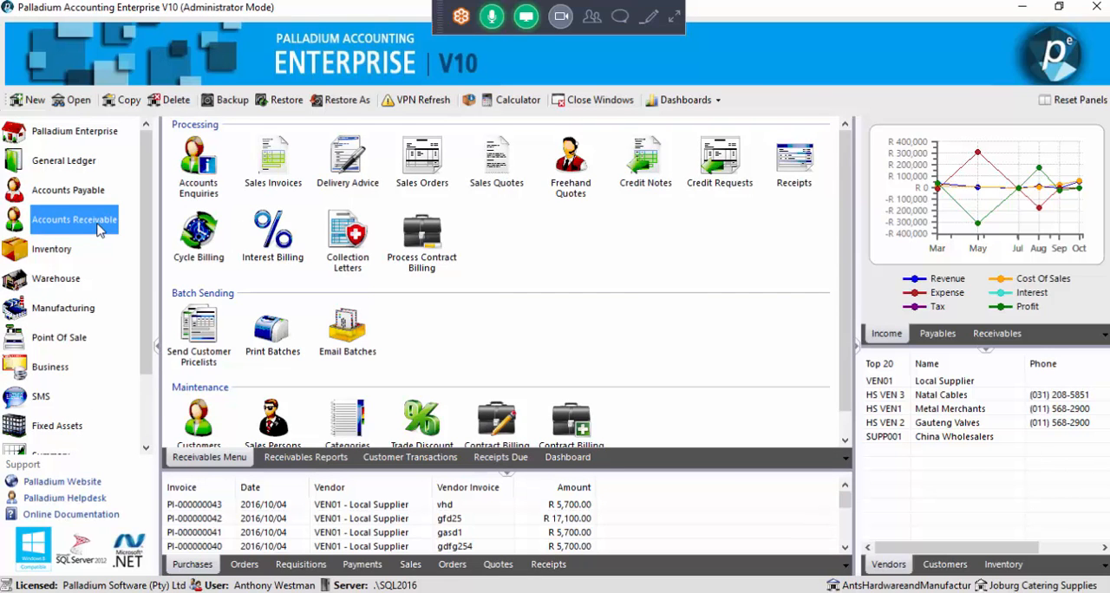
scroll(382, 356, "down", 1)
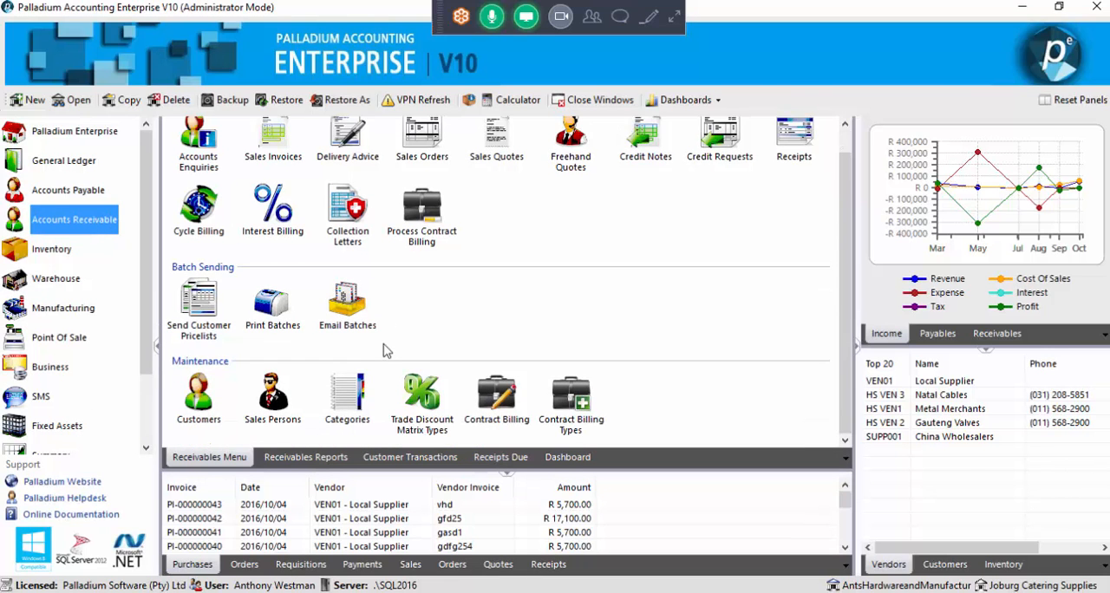
left_click(355, 392)
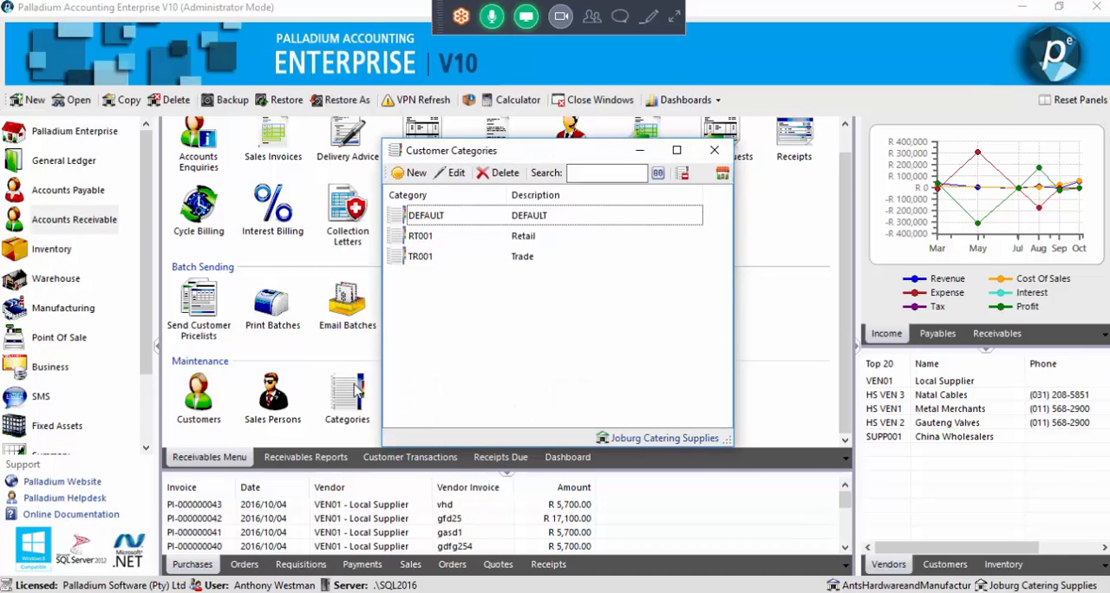
double_click(433, 238)
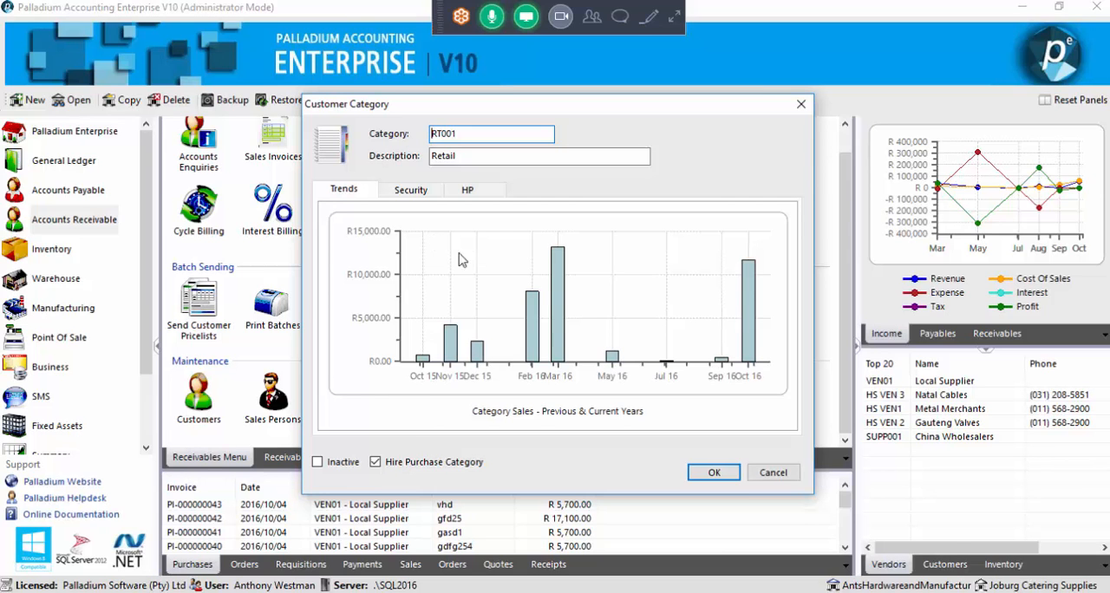
Toggle the Hire Purchase Category option off and on, review the category's HP defaults, and close the category windows with OK
left_click(442, 467)
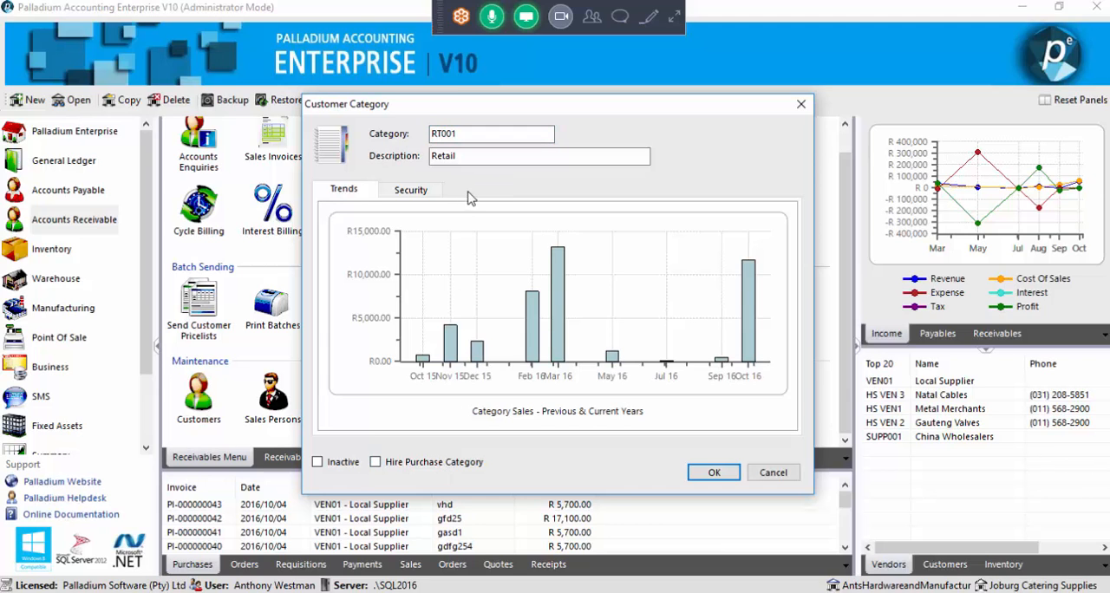
left_click(424, 465)
left_click(467, 193)
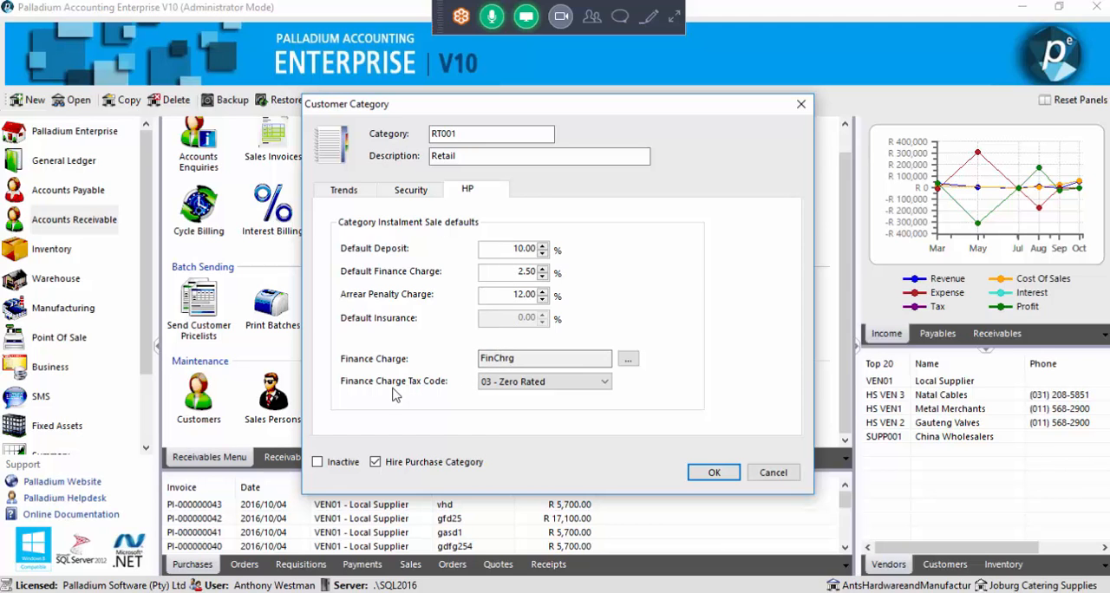
left_click(714, 478)
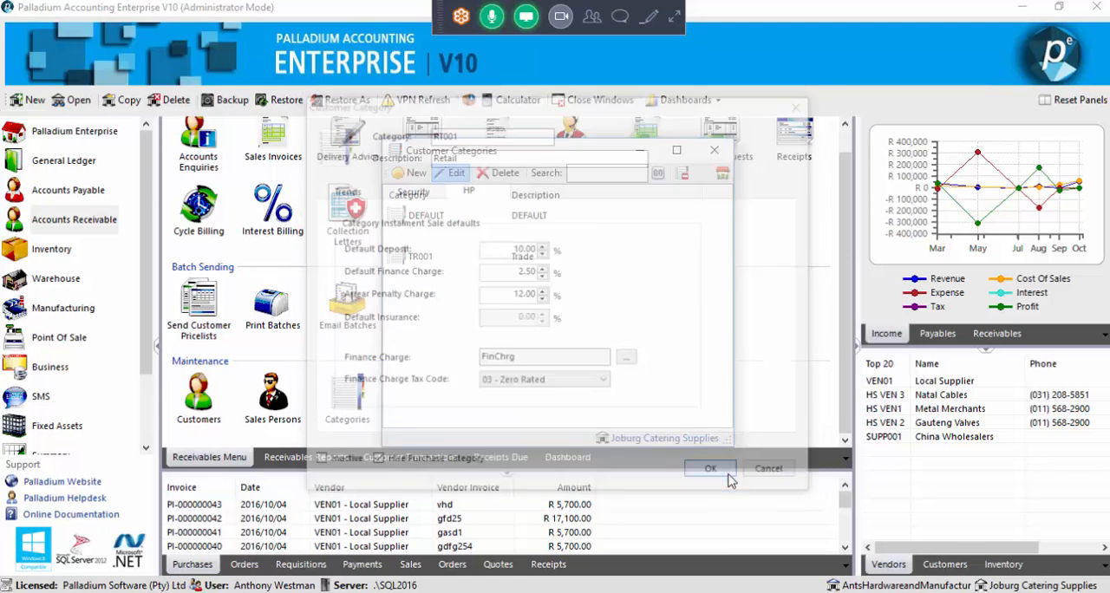
left_click(712, 156)
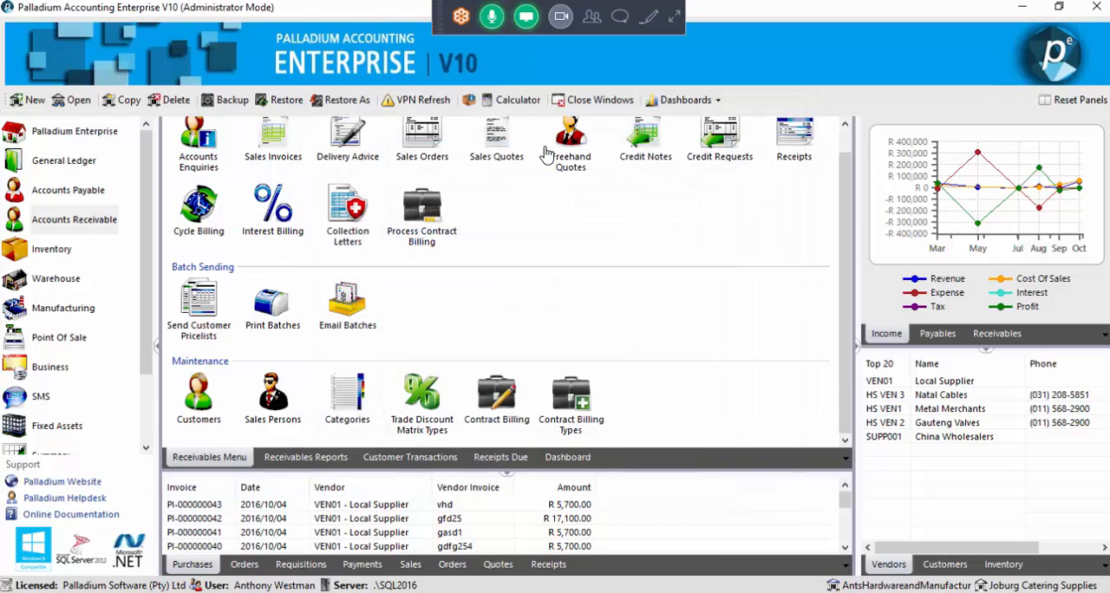
Open the record of the customer listed directly above GW Building Services and show its credit and payment settings
left_click(198, 397)
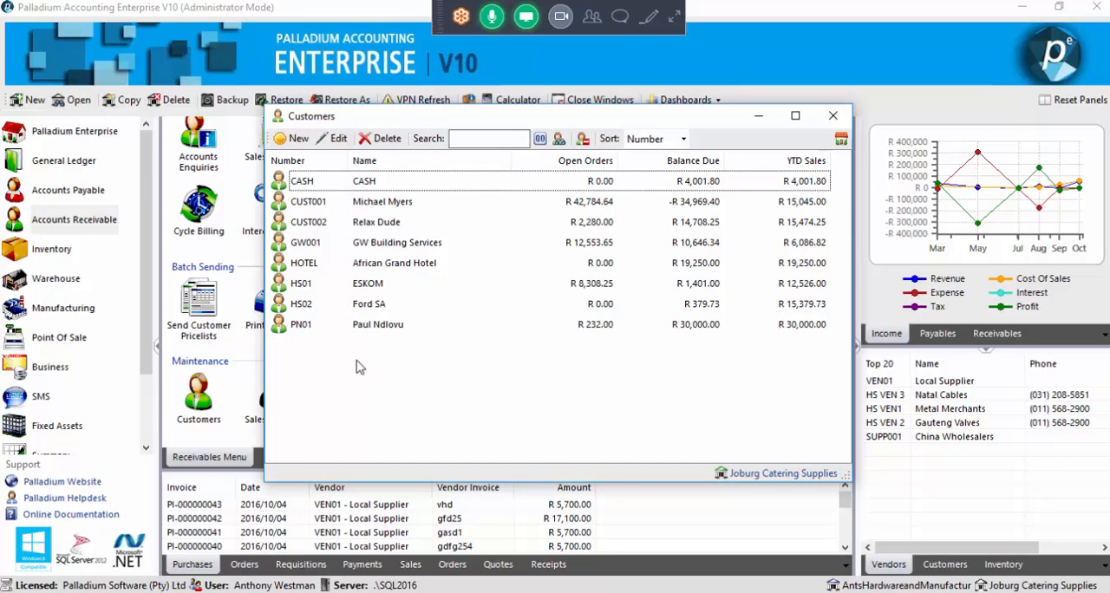
left_click(379, 228)
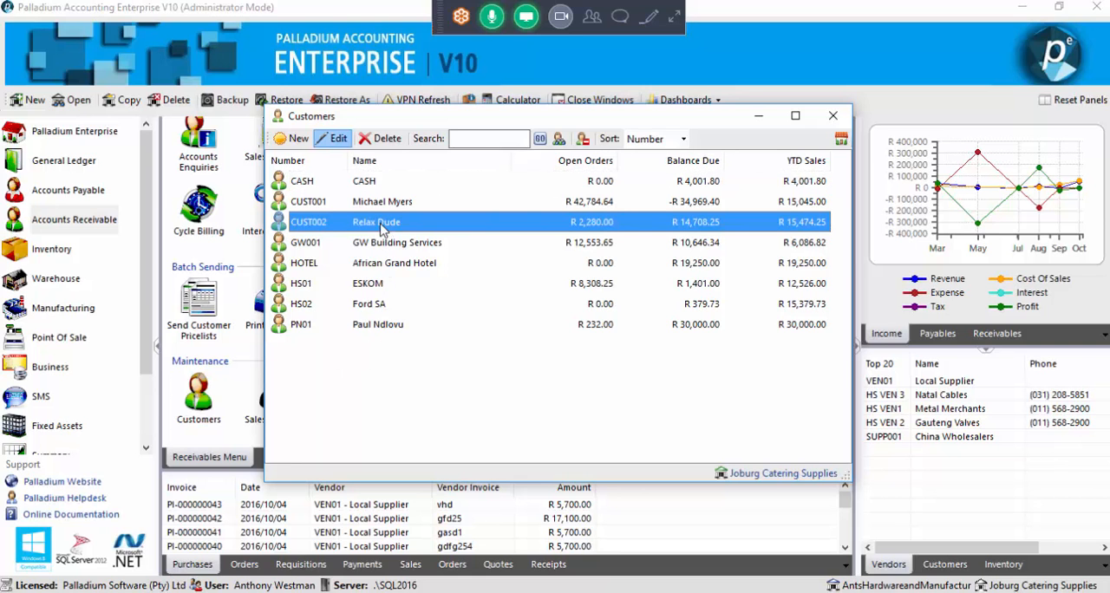
double_click(372, 229)
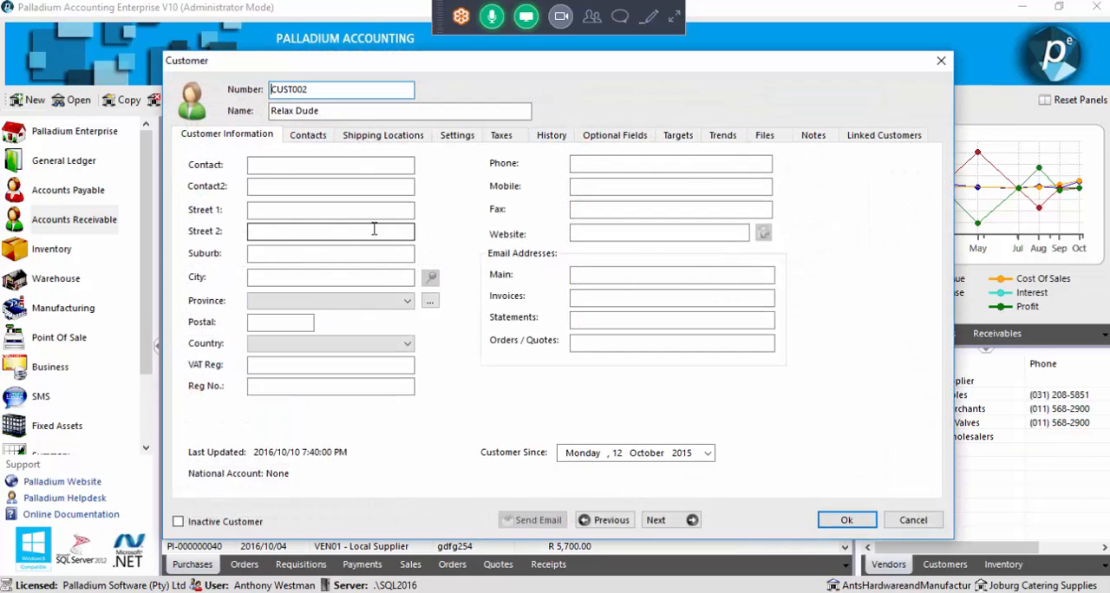
left_click(453, 137)
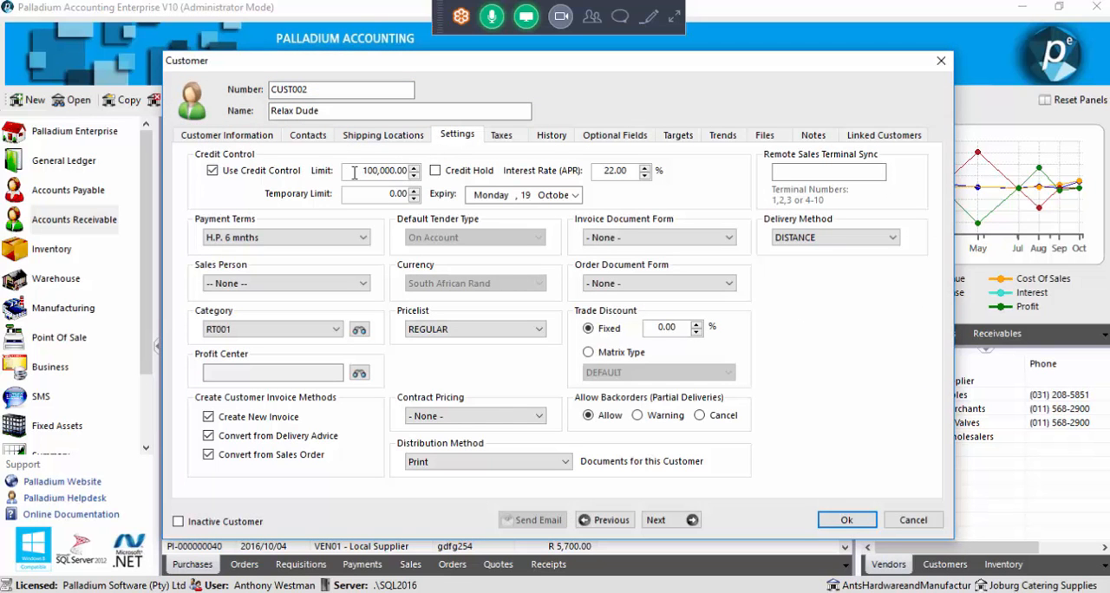
Select the H.P. 6 mnths payment terms and the RT001 category for the customer, save the record and close the customer list
left_click(264, 238)
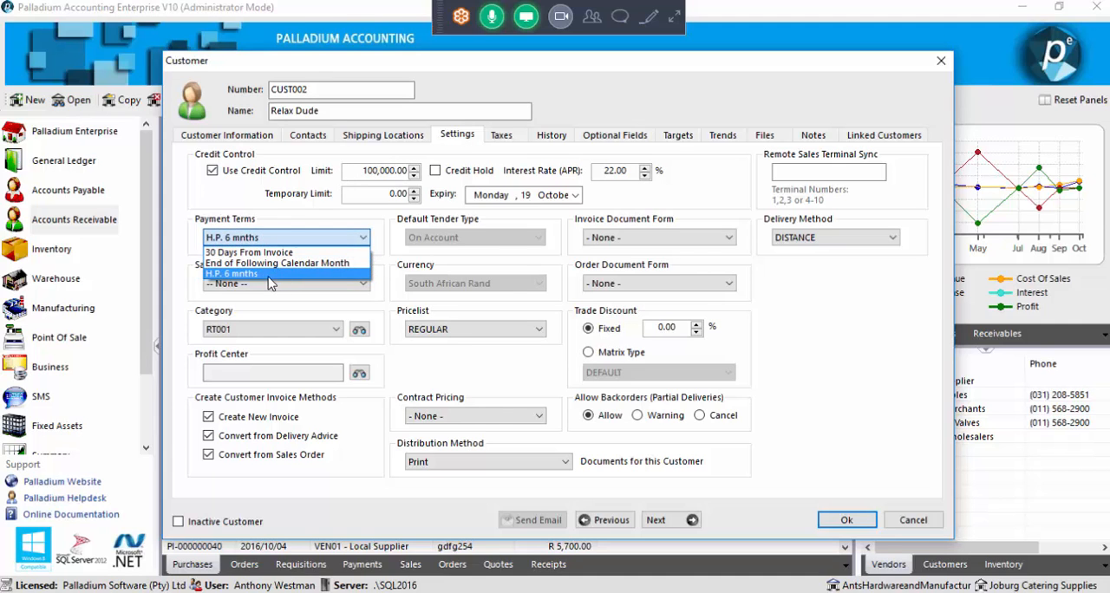
left_click(268, 275)
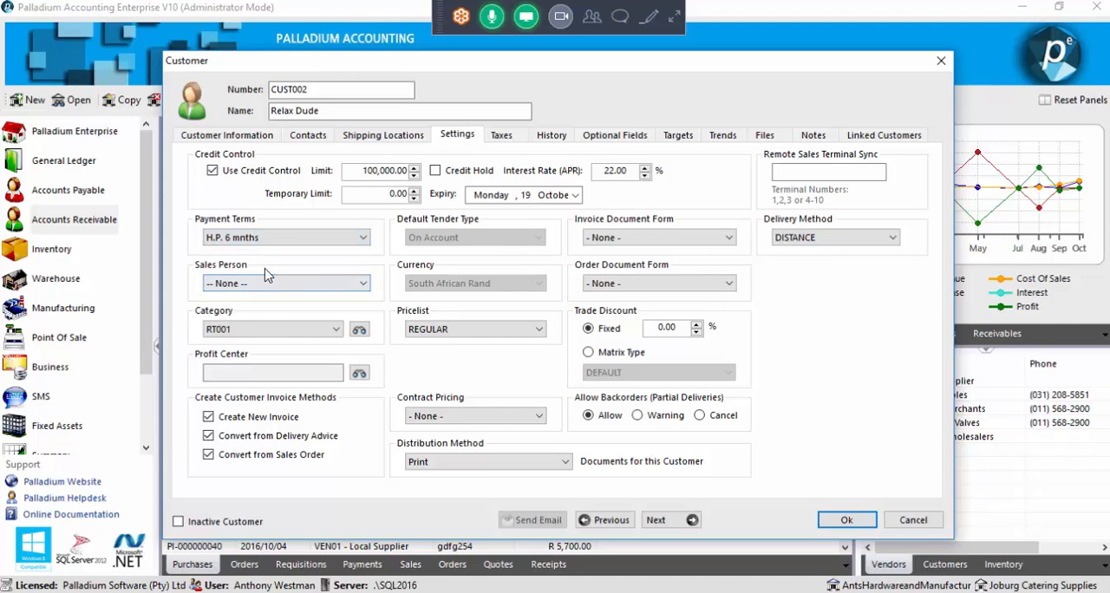
left_click(265, 328)
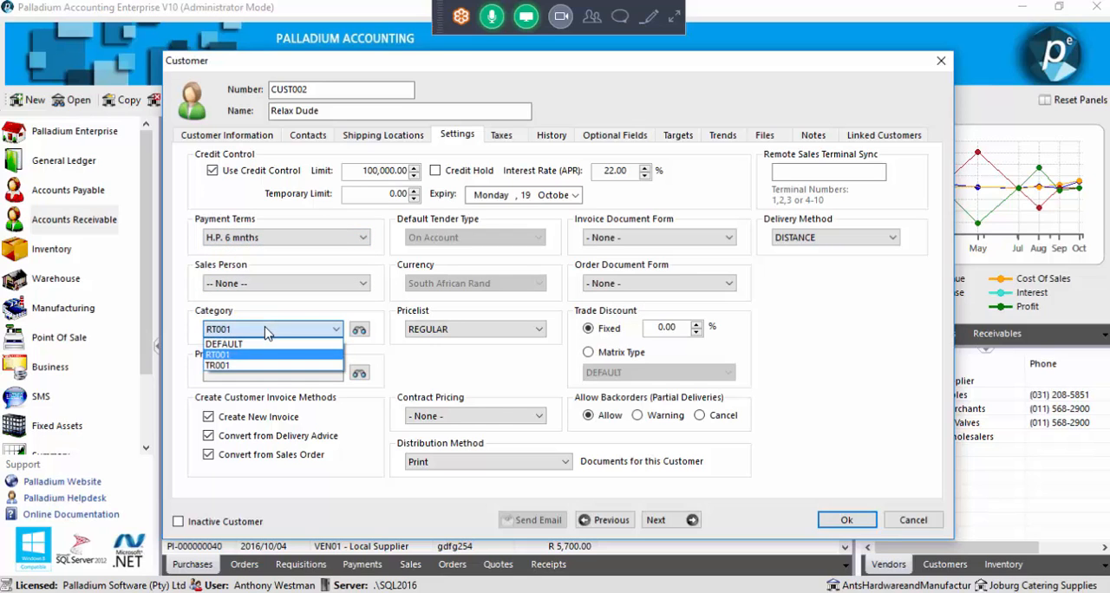
left_click(243, 355)
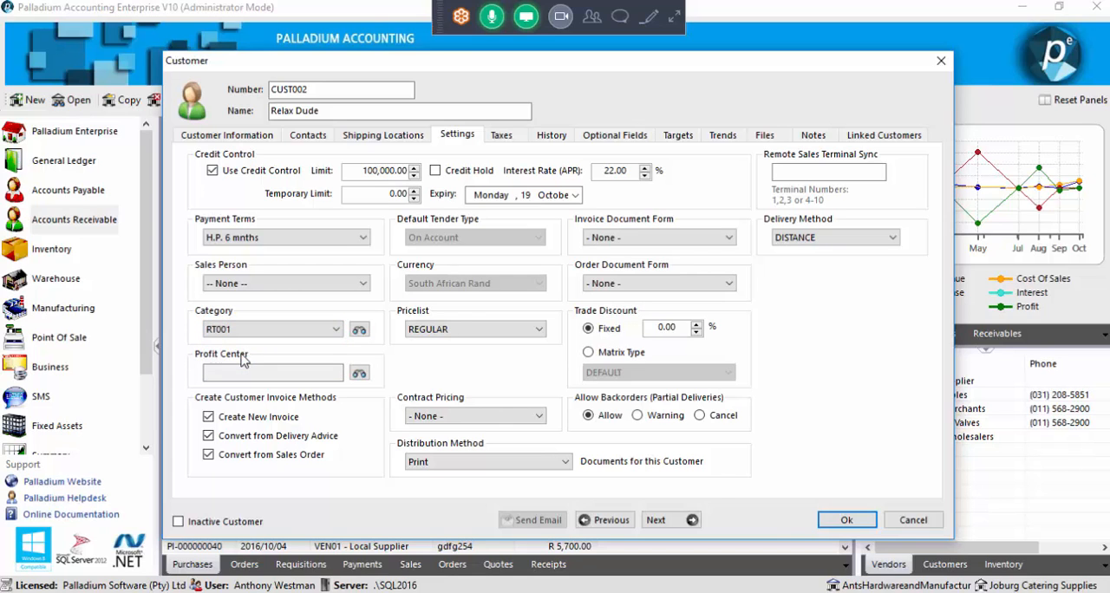
left_click(844, 521)
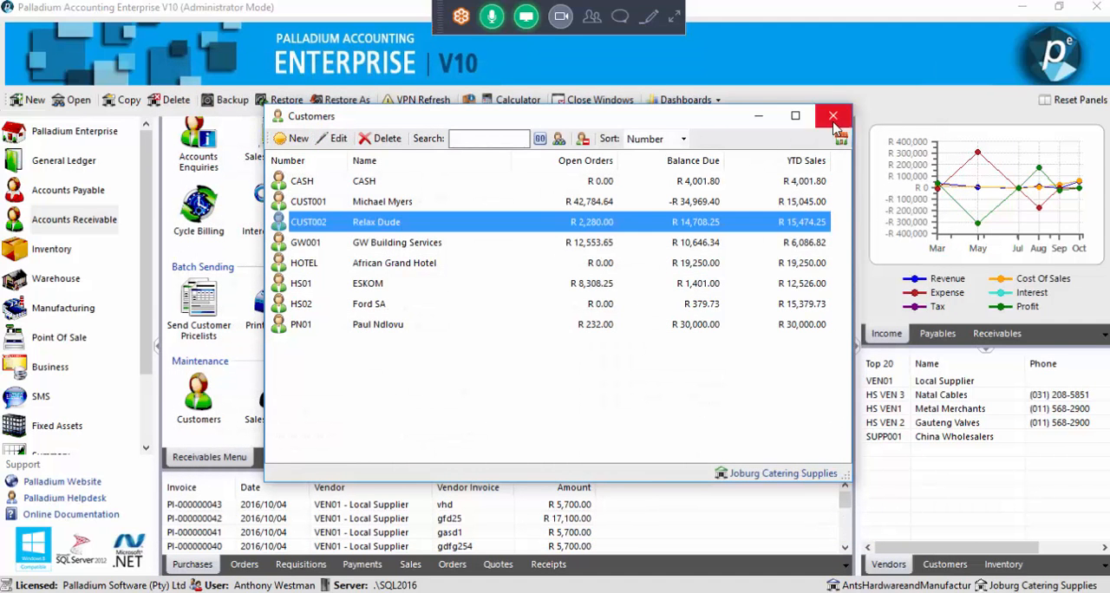
left_click(832, 117)
Start a new sales order for the same hire purchase customer, declining to display the overdue invoices
scroll(364, 184, "up", 1)
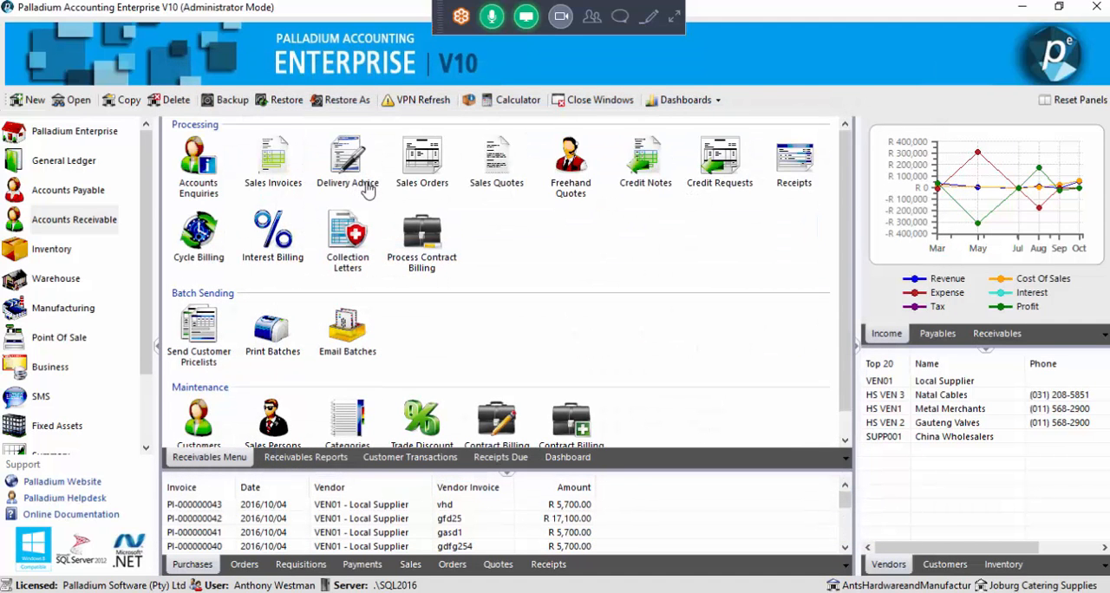
left_click(430, 170)
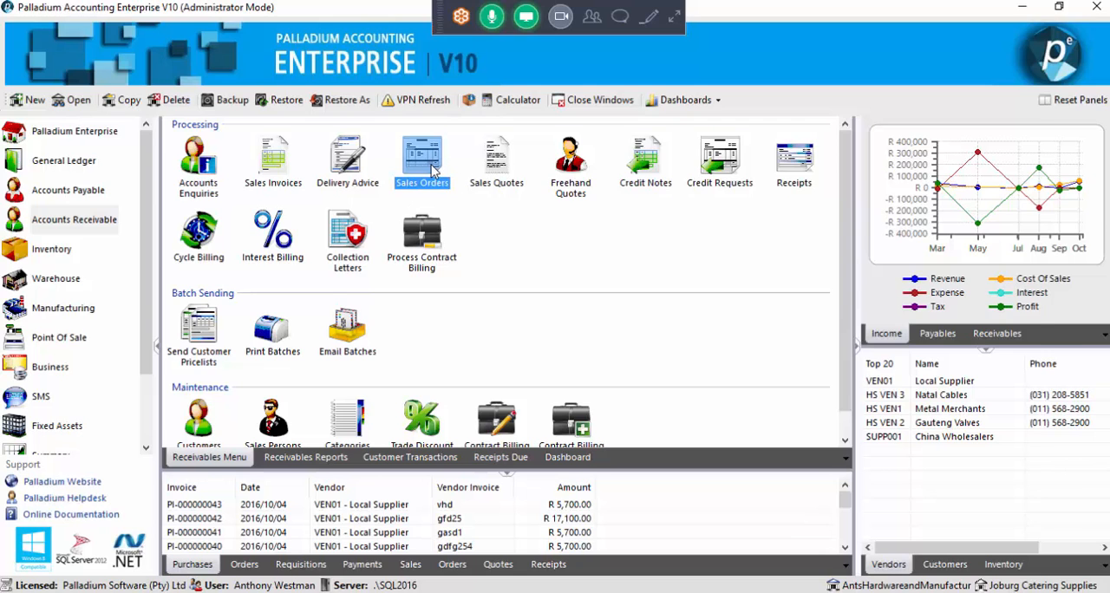
double_click(429, 164)
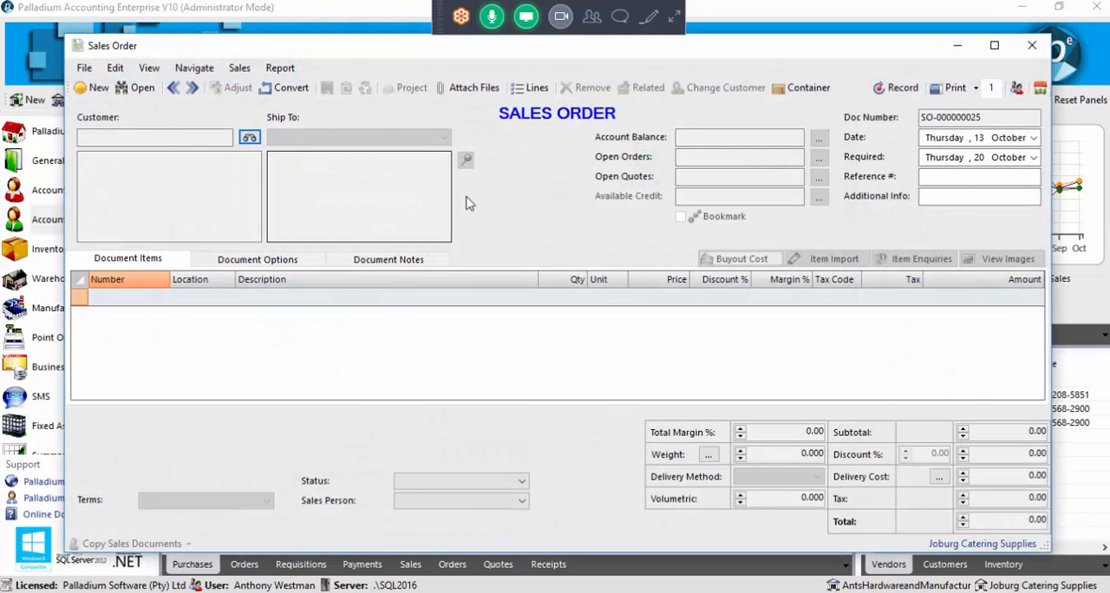
left_click(249, 138)
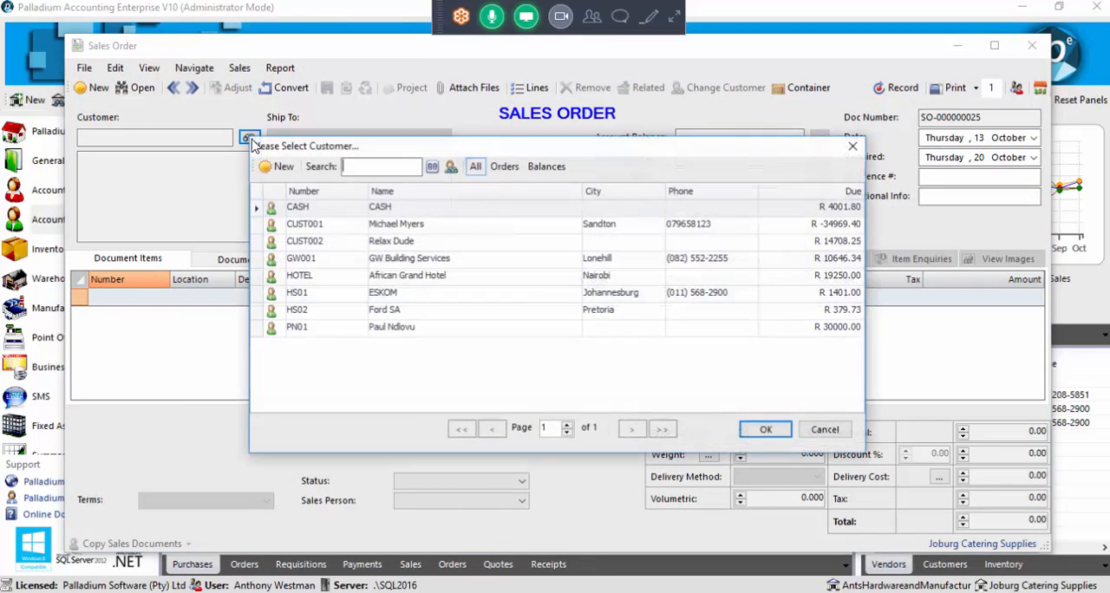
double_click(378, 241)
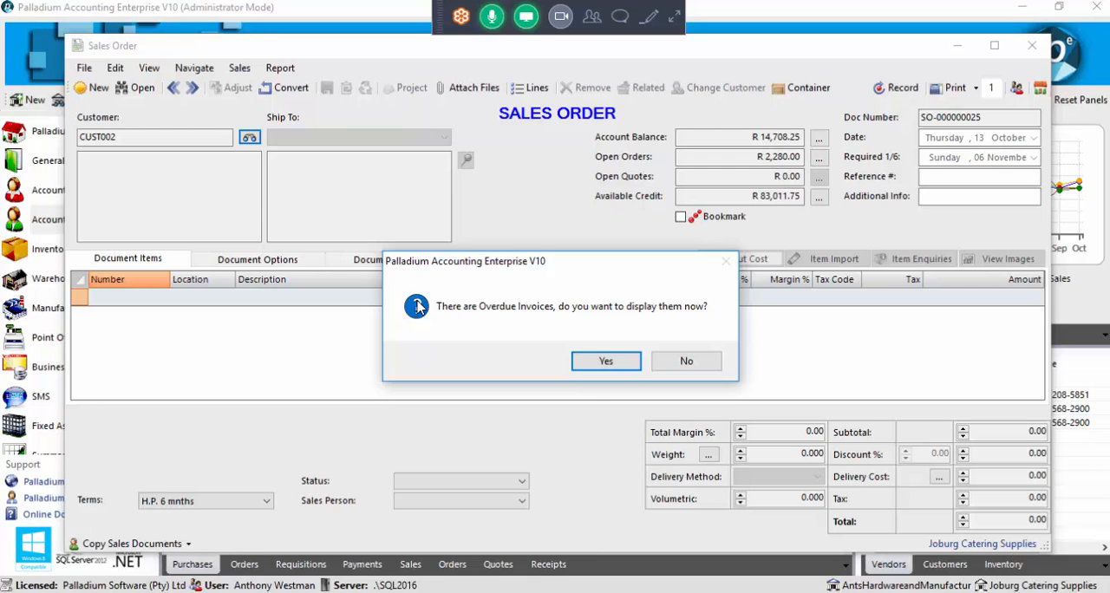
left_click(682, 363)
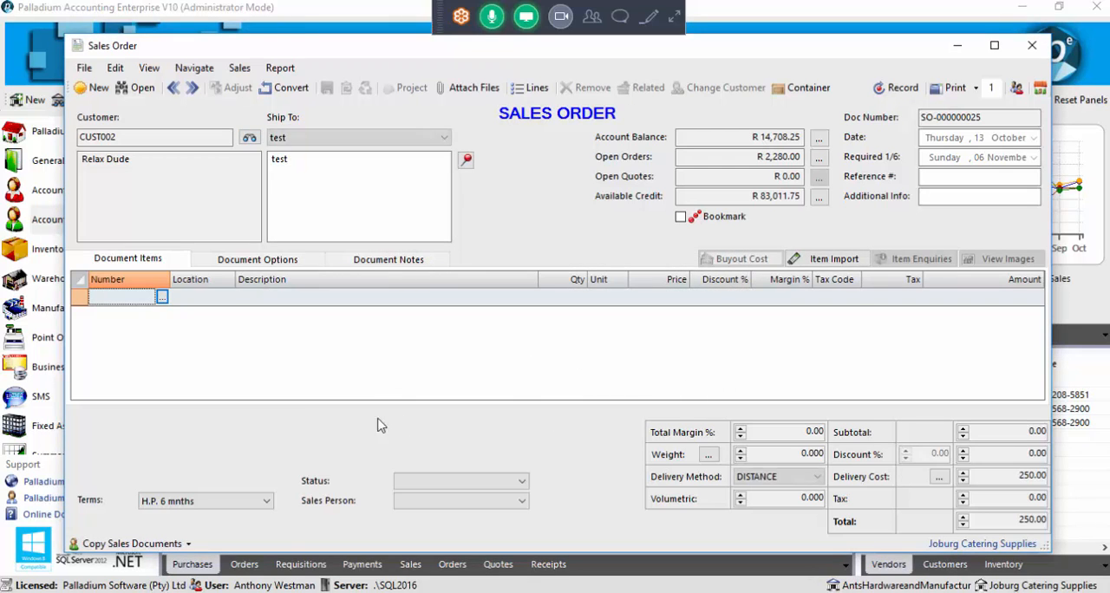
Add the Fridge item to the sales order despite the unavailable stock and set its price to 10,000.00
left_click(162, 297)
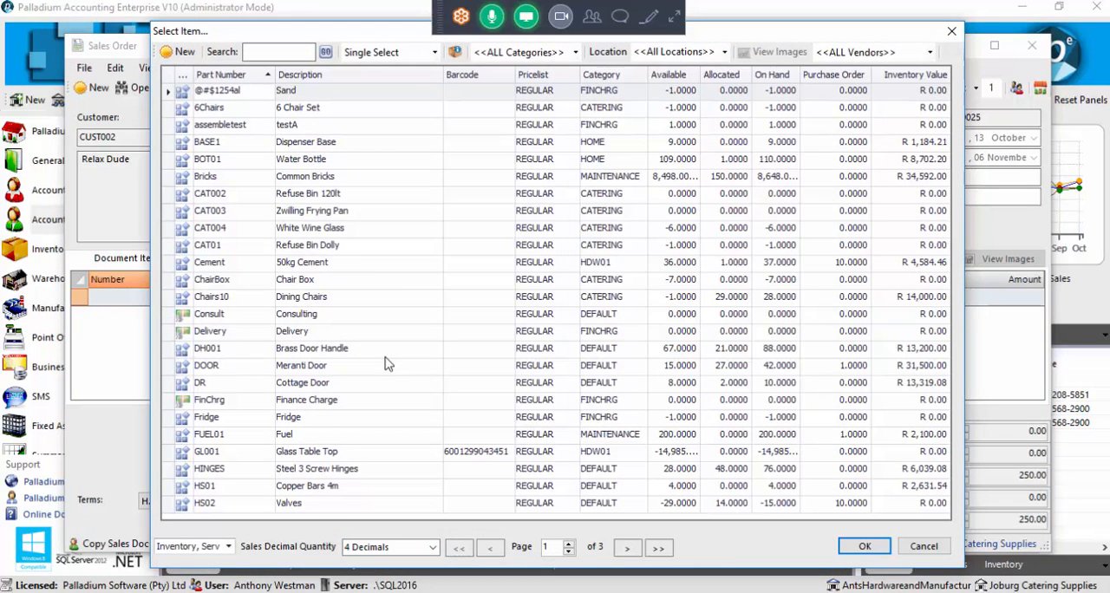
double_click(325, 417)
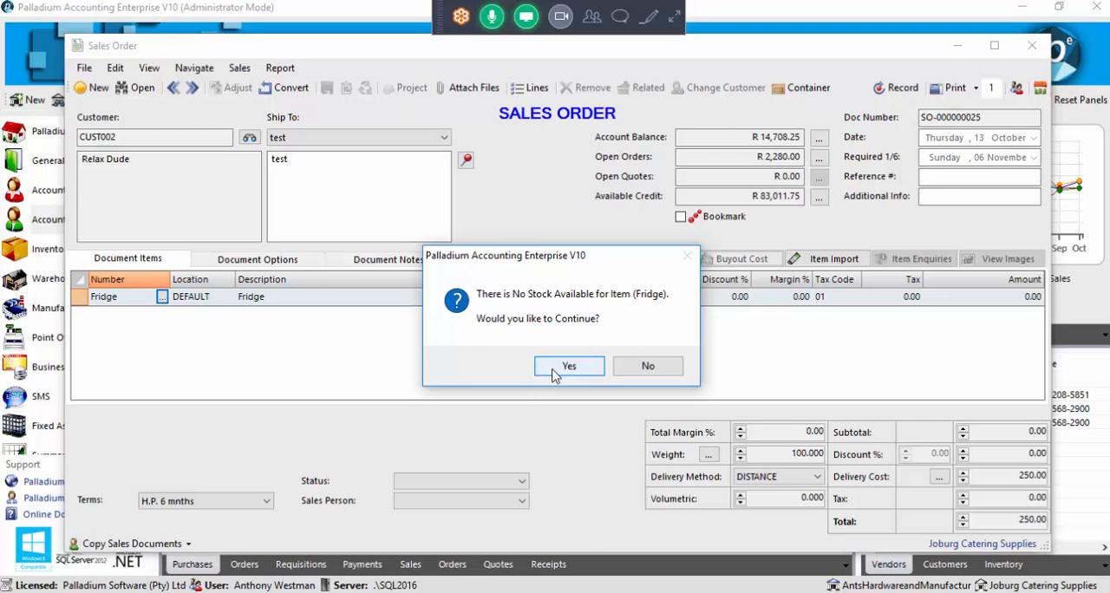
left_click(554, 371)
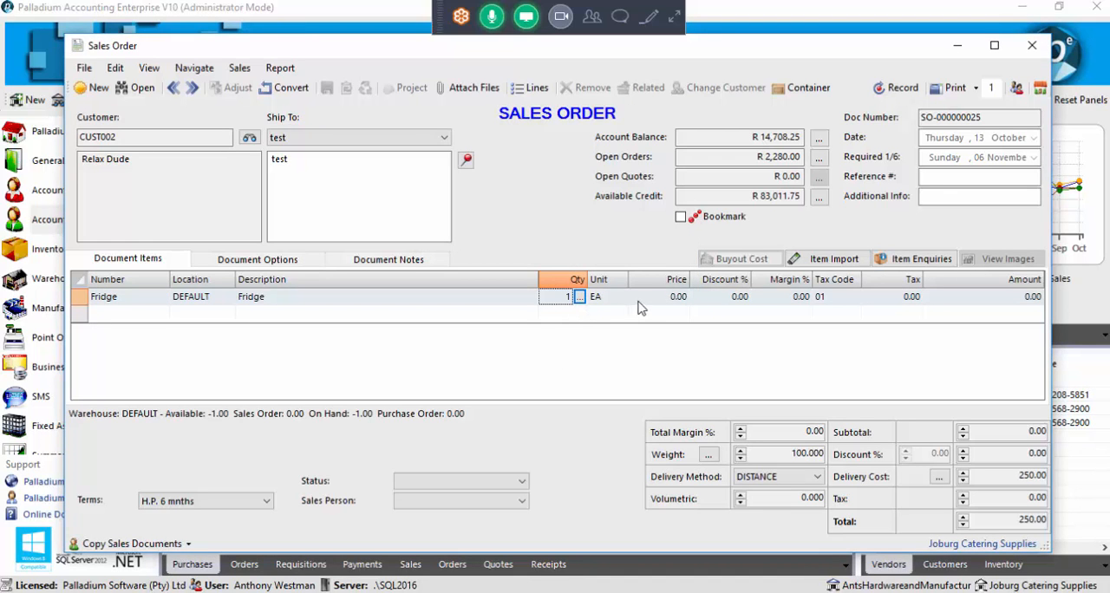
left_click(647, 297)
left_click_drag(646, 296, 679, 297)
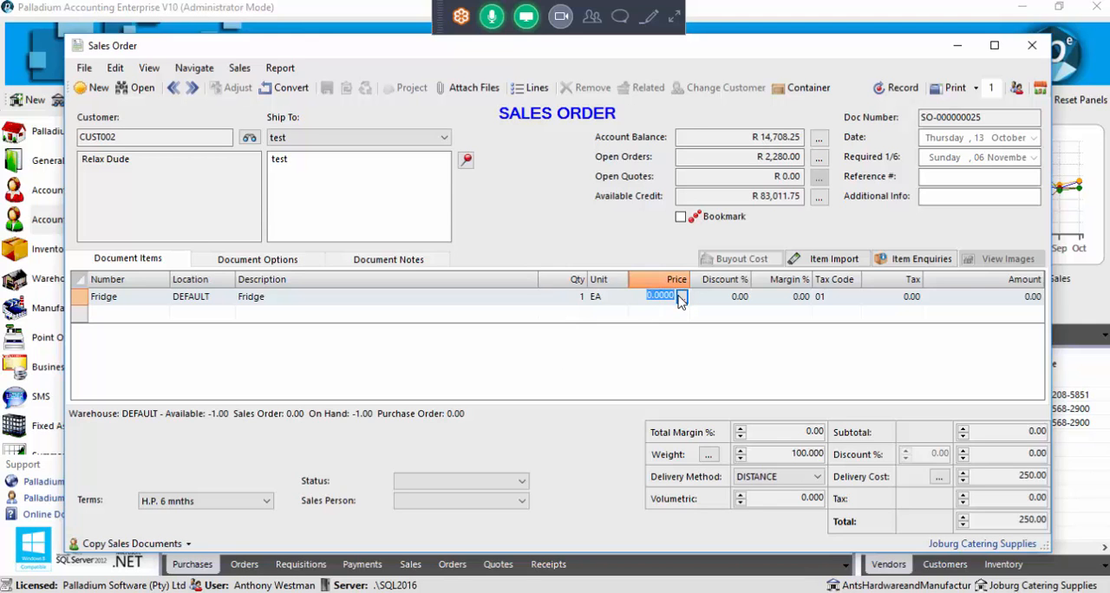
type("100")
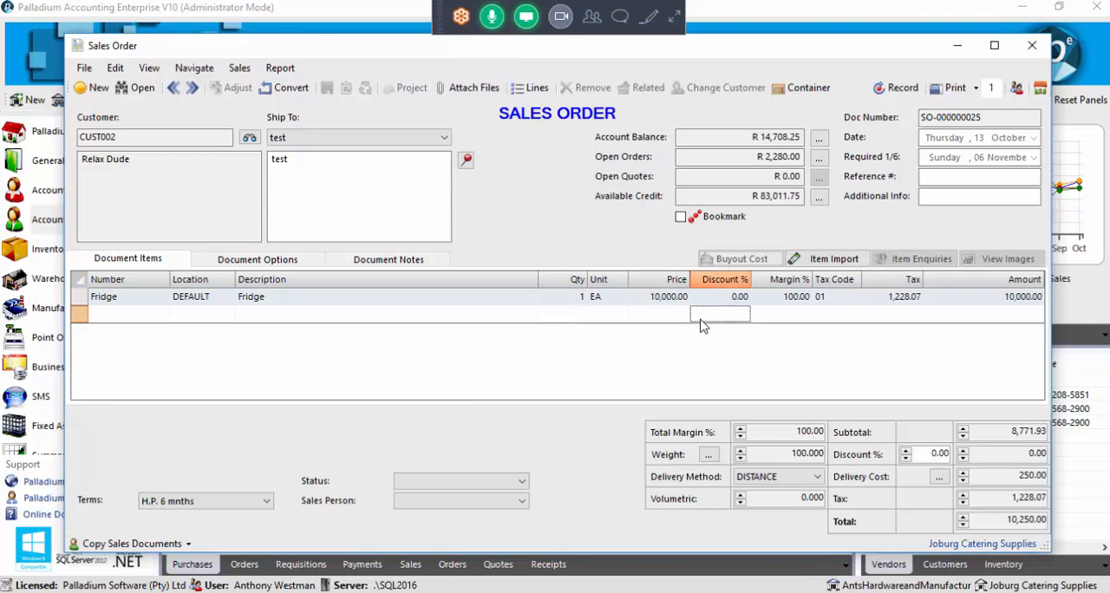
left_click(704, 316)
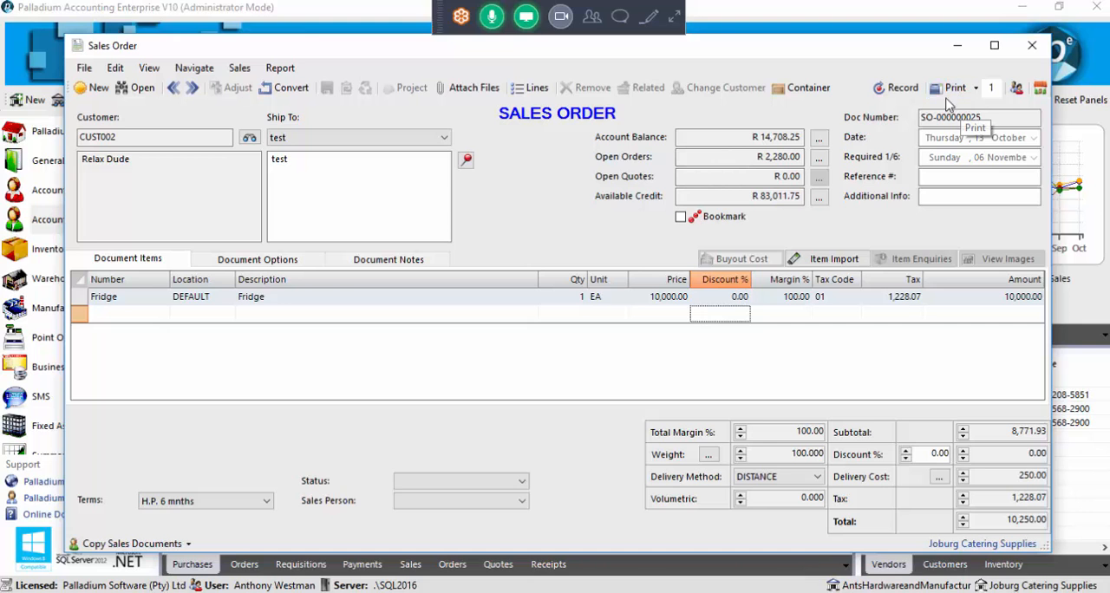
Record the sales order despite the unavailable stock and request a preview of the instalment sale agreement, agreeing to record the transaction
left_click(901, 88)
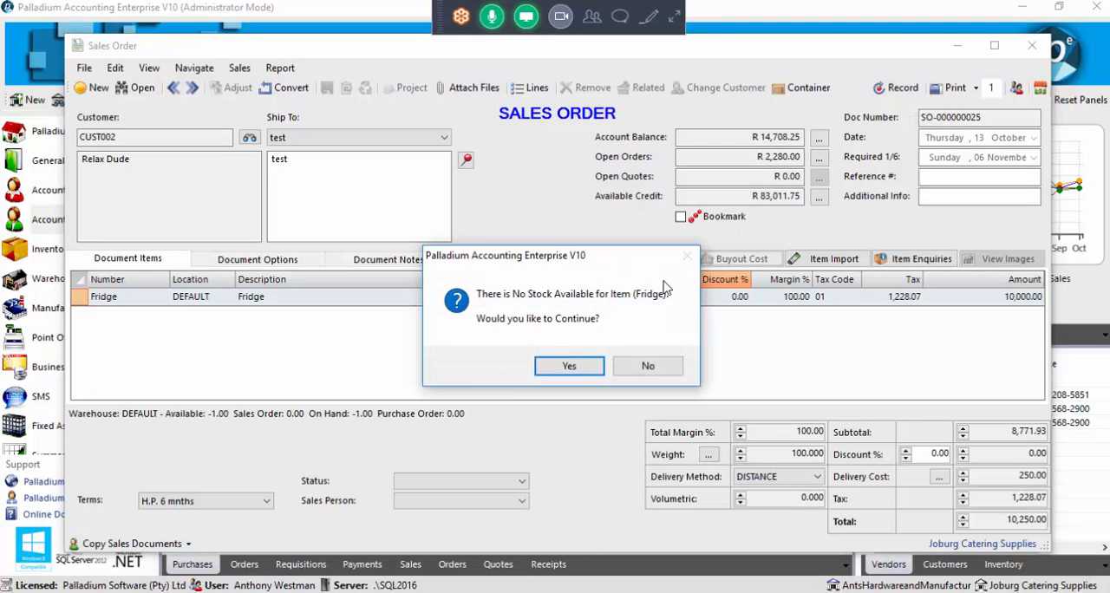
left_click(568, 368)
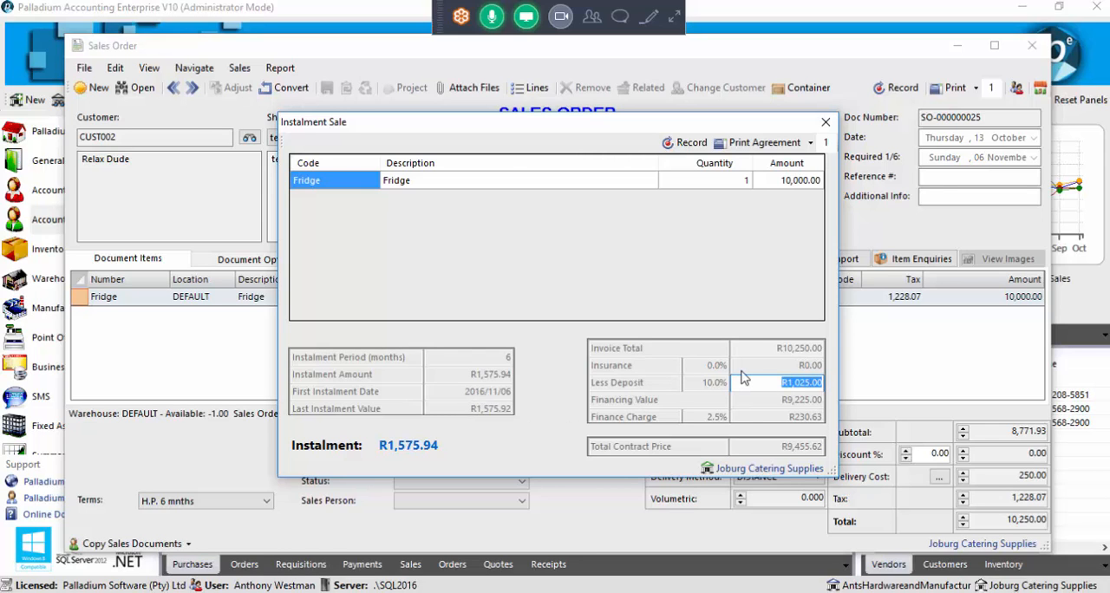
left_click(808, 143)
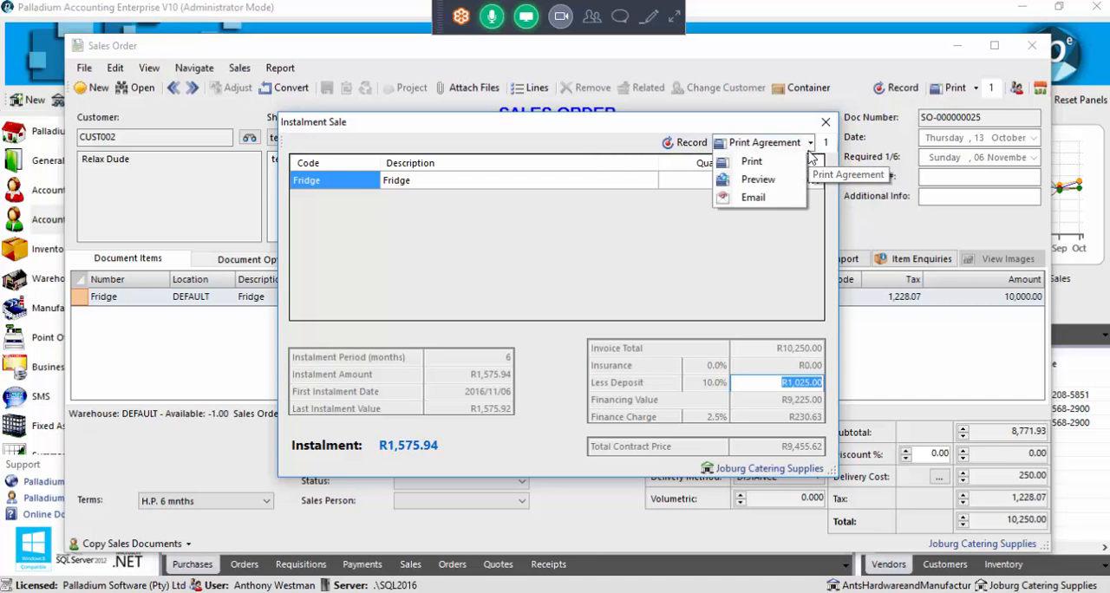
left_click(771, 182)
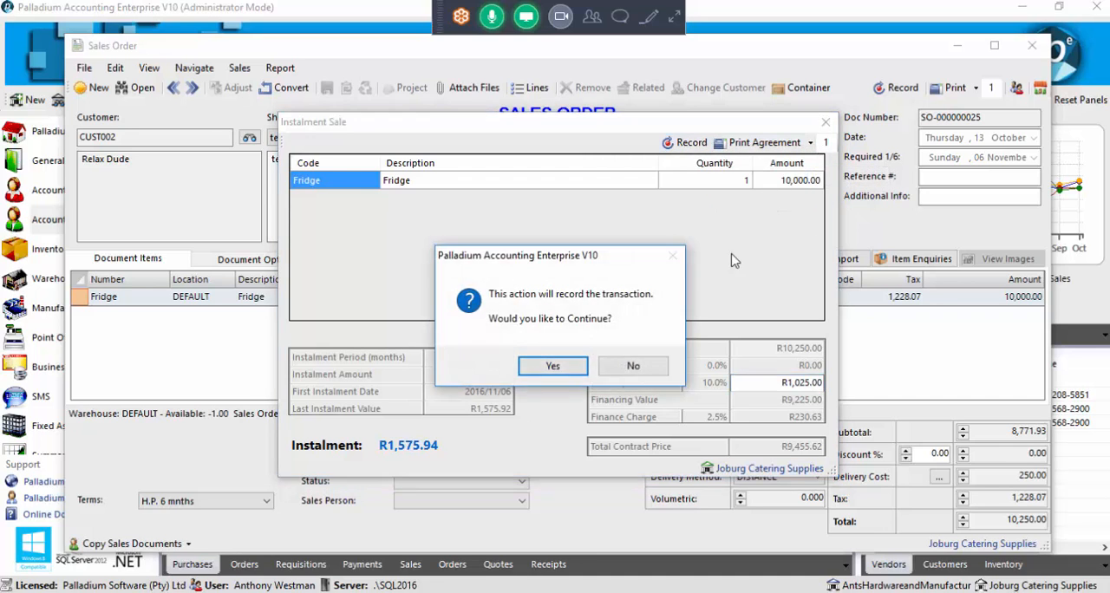
left_click(550, 368)
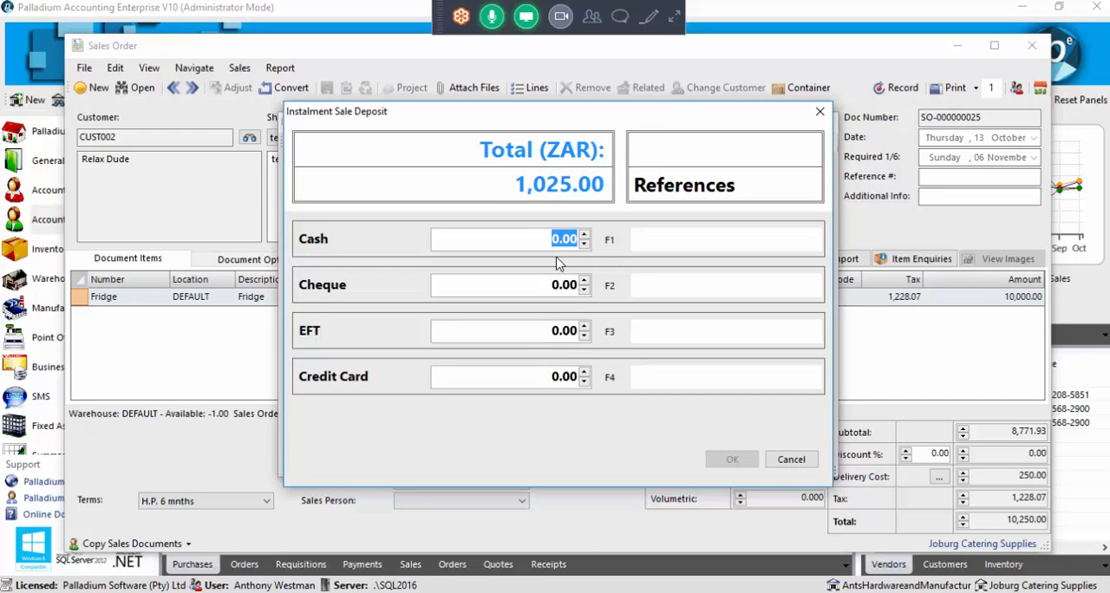
Enter 1025 as the cash amount of the instalment sale deposit and accept it
type("10")
type("025")
left_click(518, 291)
left_click(728, 460)
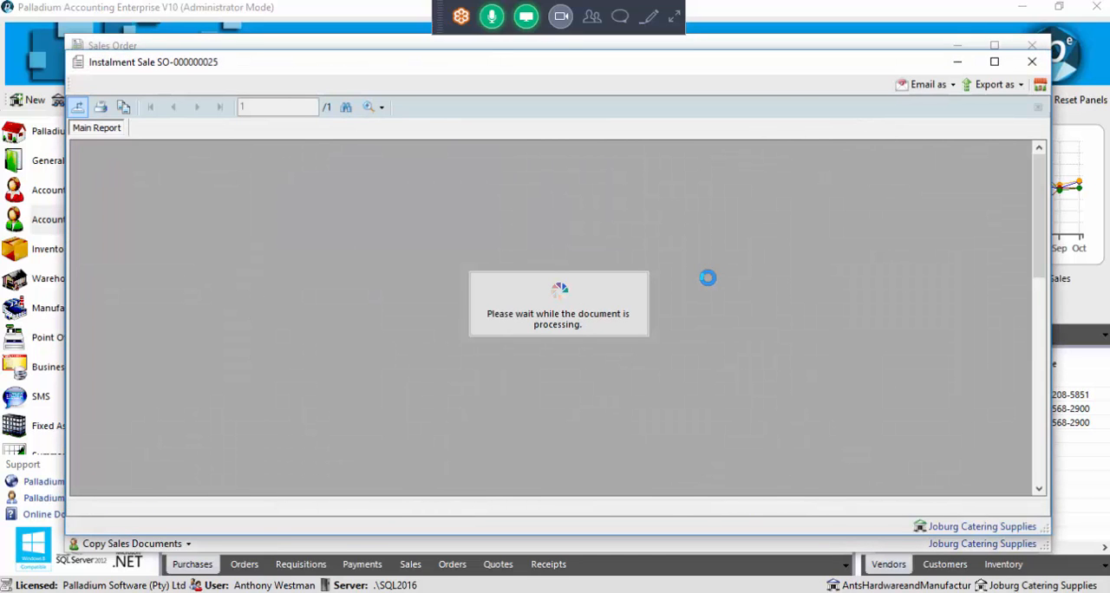
Review the instalment sale agreement down to its finance summary, and close the preview, the instalment sale and the sales order
scroll(767, 282, "down", 2)
scroll(767, 282, "down", 5)
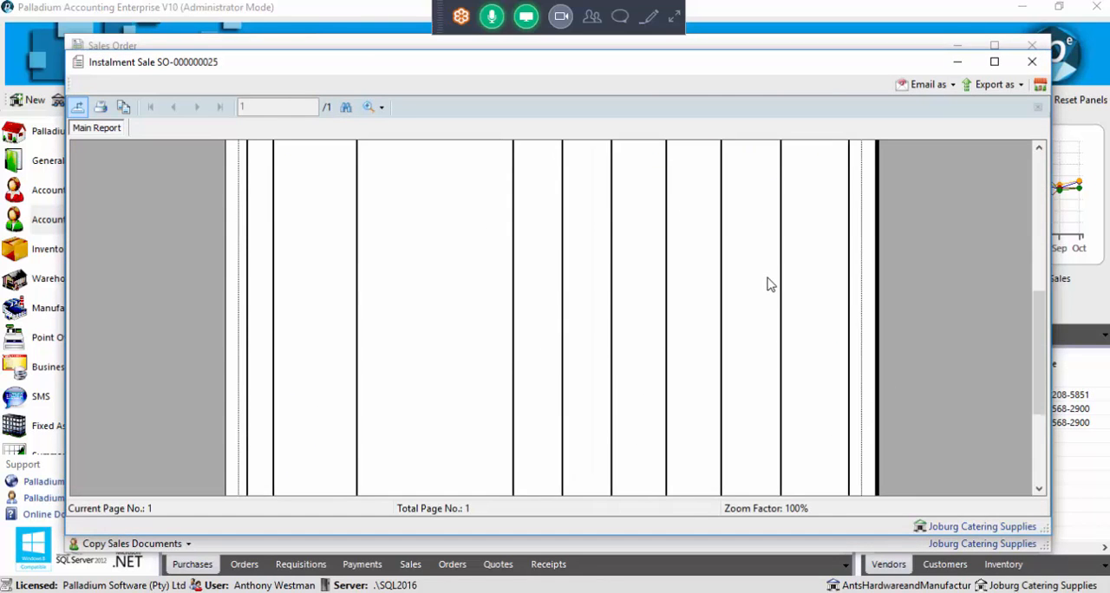
scroll(769, 286, "up", 7)
scroll(769, 287, "down", 7)
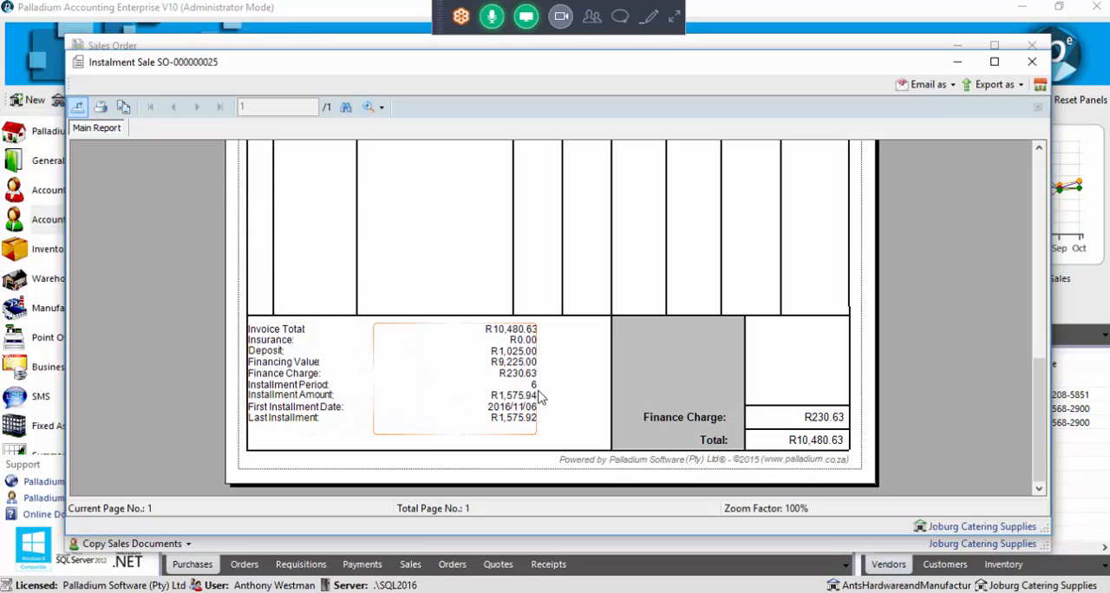
left_click(1031, 62)
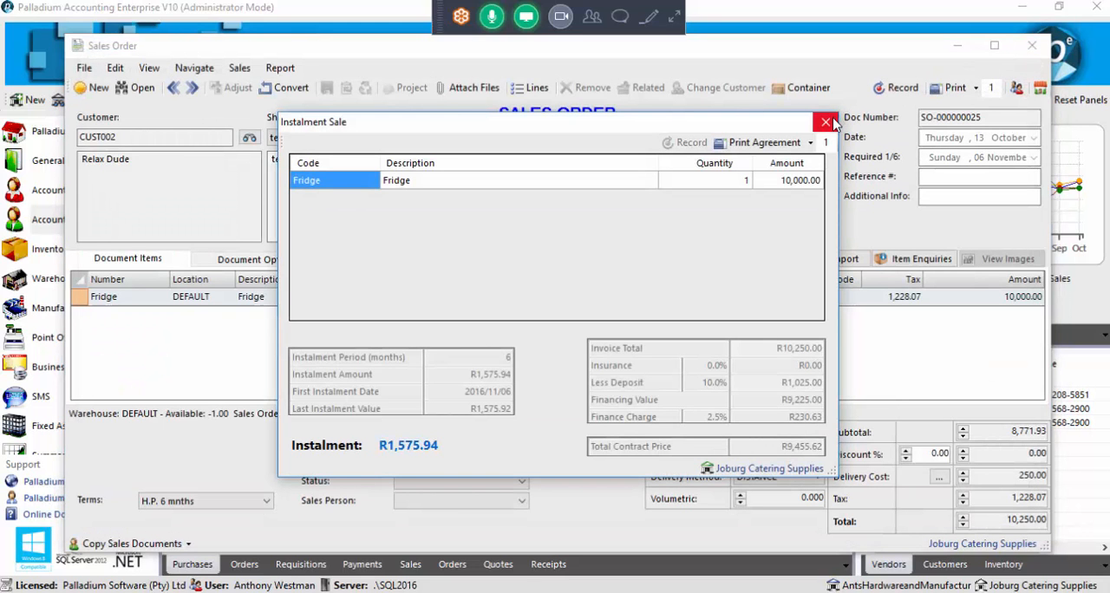
left_click(827, 122)
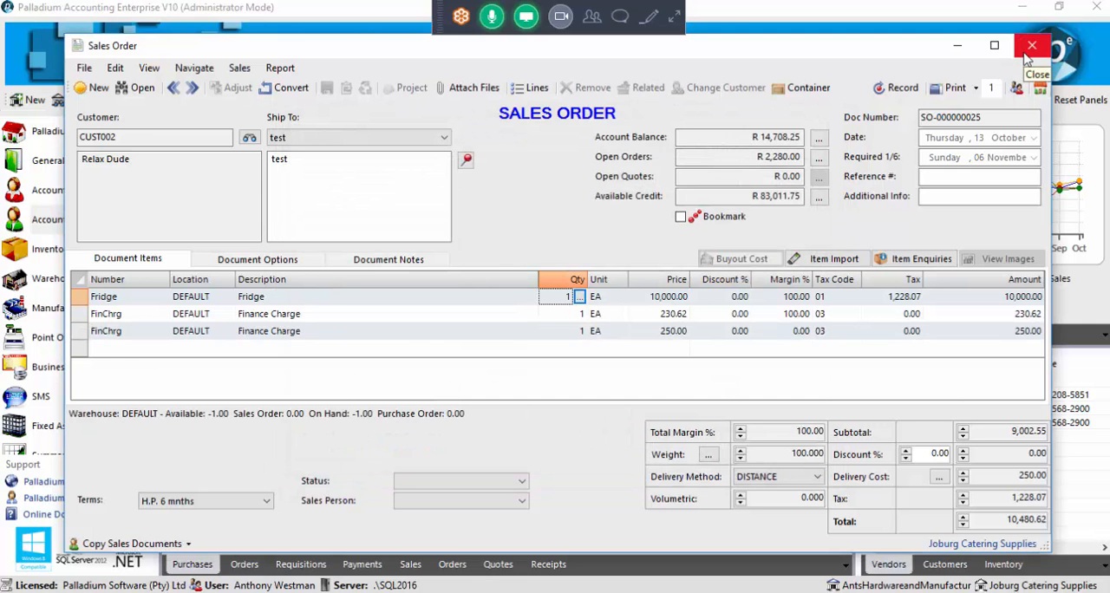
left_click(1030, 47)
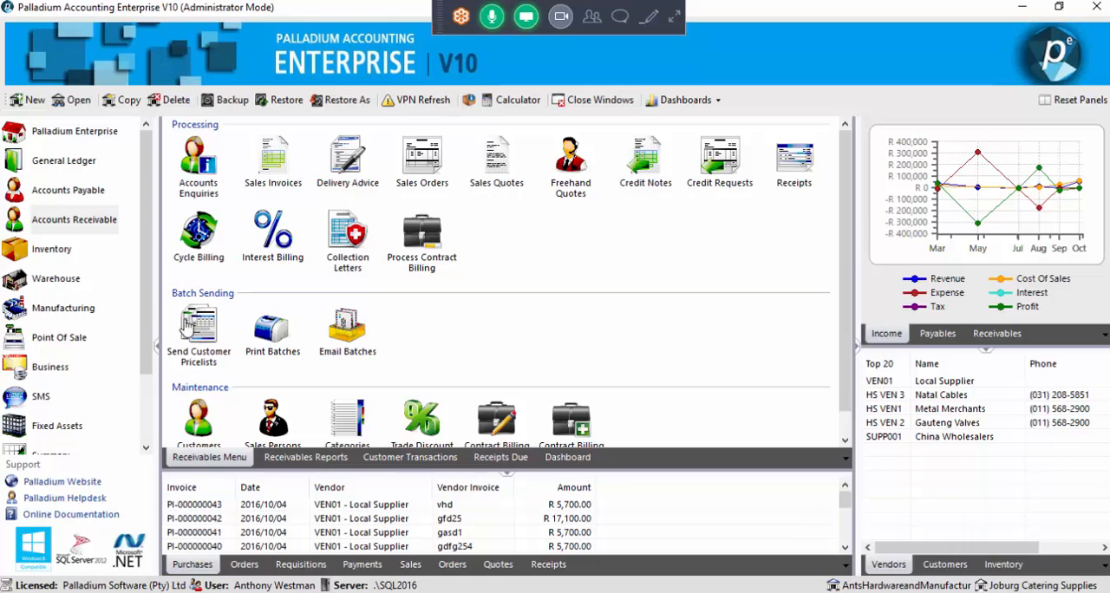
Generate the Open Sales Orders receivables report in Detail format with all customers selected
left_click(317, 460)
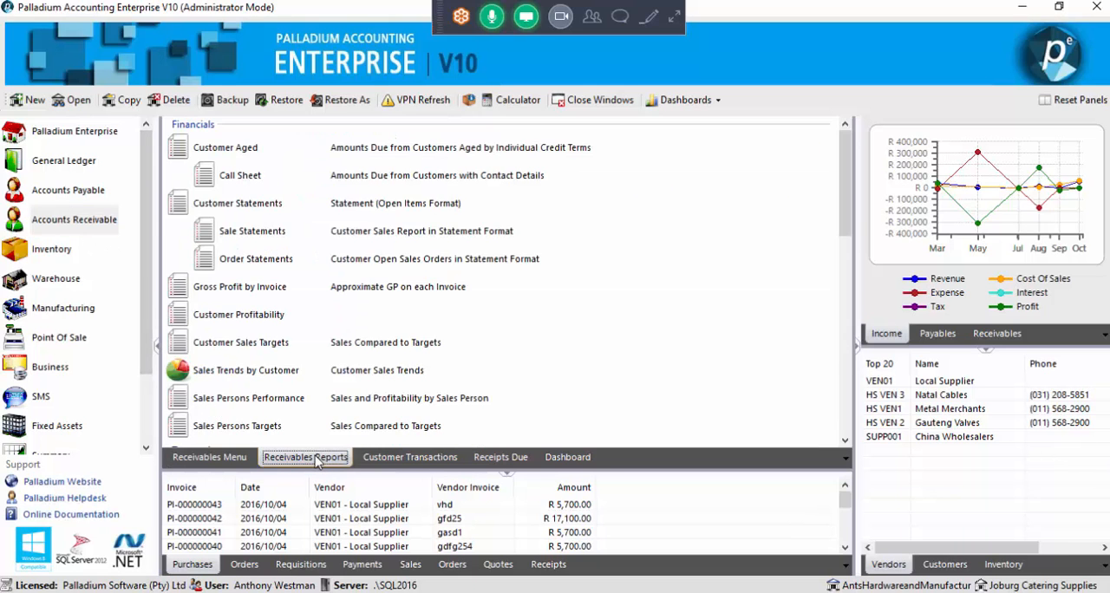
scroll(364, 373, "down", 4)
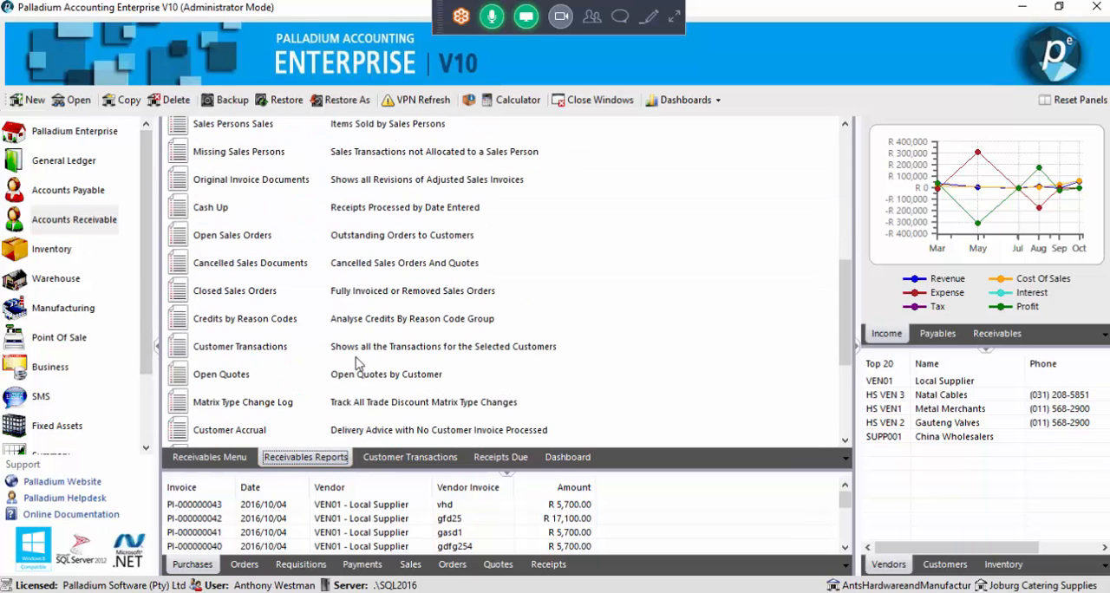
left_click(259, 242)
double_click(260, 242)
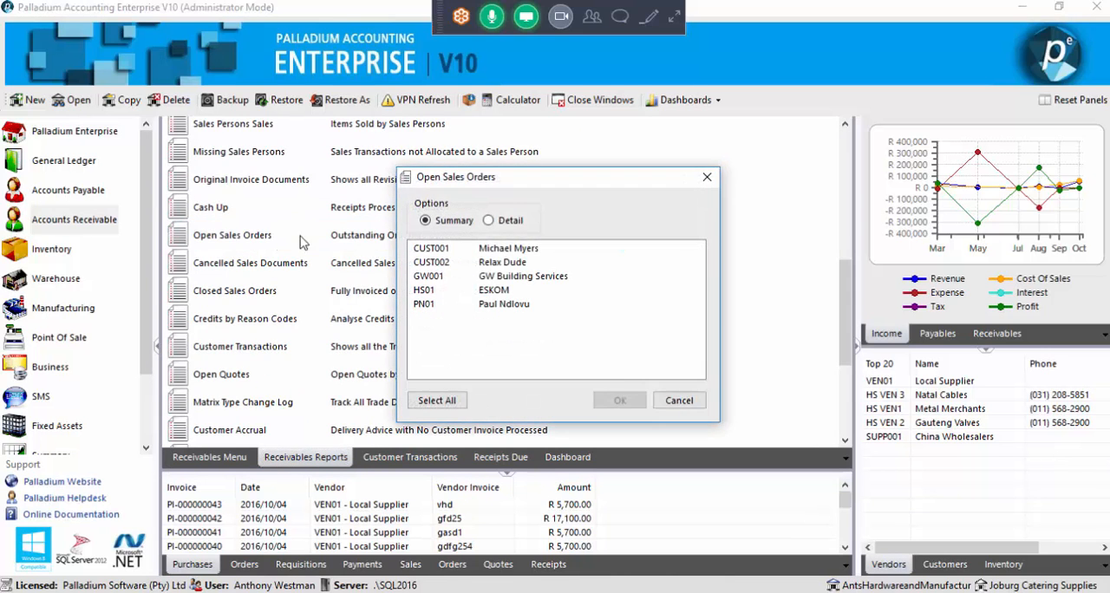
left_click(491, 221)
left_click(437, 401)
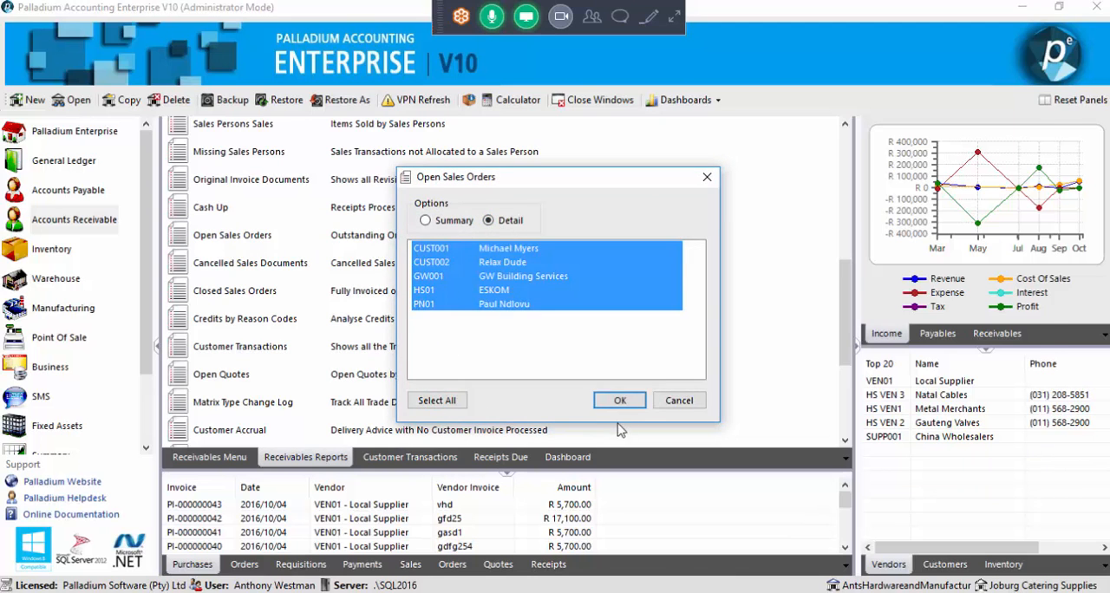
left_click(620, 401)
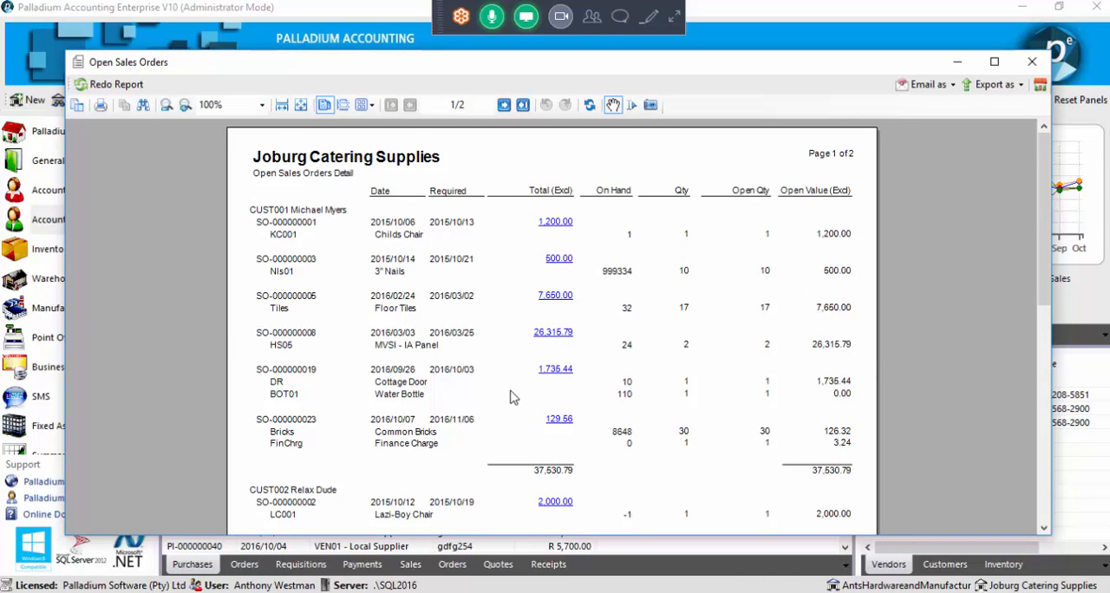
Look through the detailed Open Sales Orders report and close it
scroll(508, 386, "down", 5)
scroll(506, 386, "up", 5)
left_click(1030, 66)
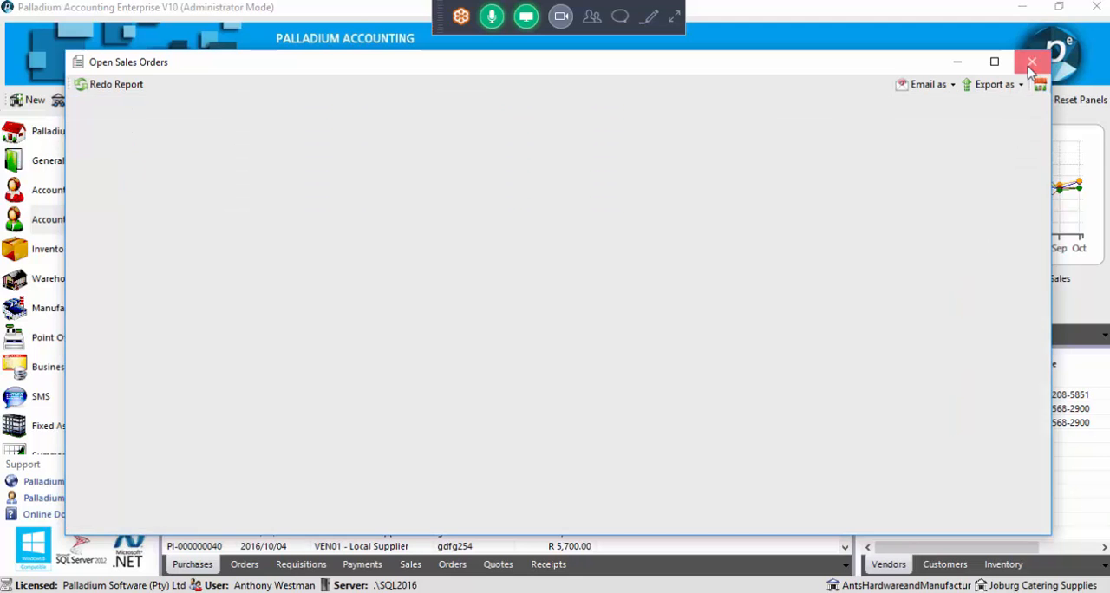
Generate the Order Statements report in Detail format for all customers, with Preview as the delivery method
scroll(321, 217, "up", 10)
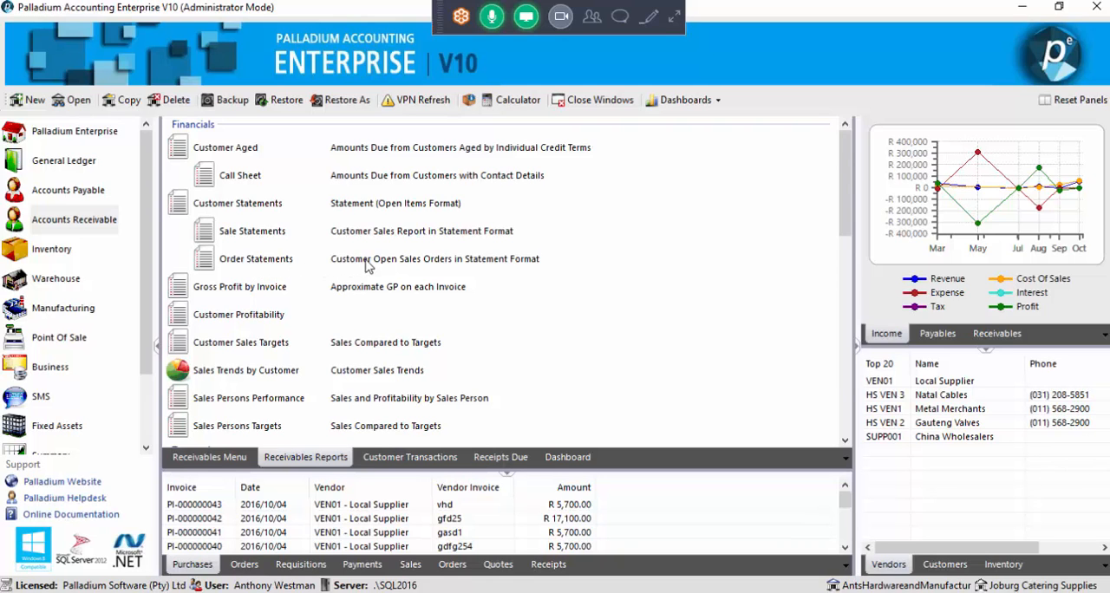
left_click(450, 263)
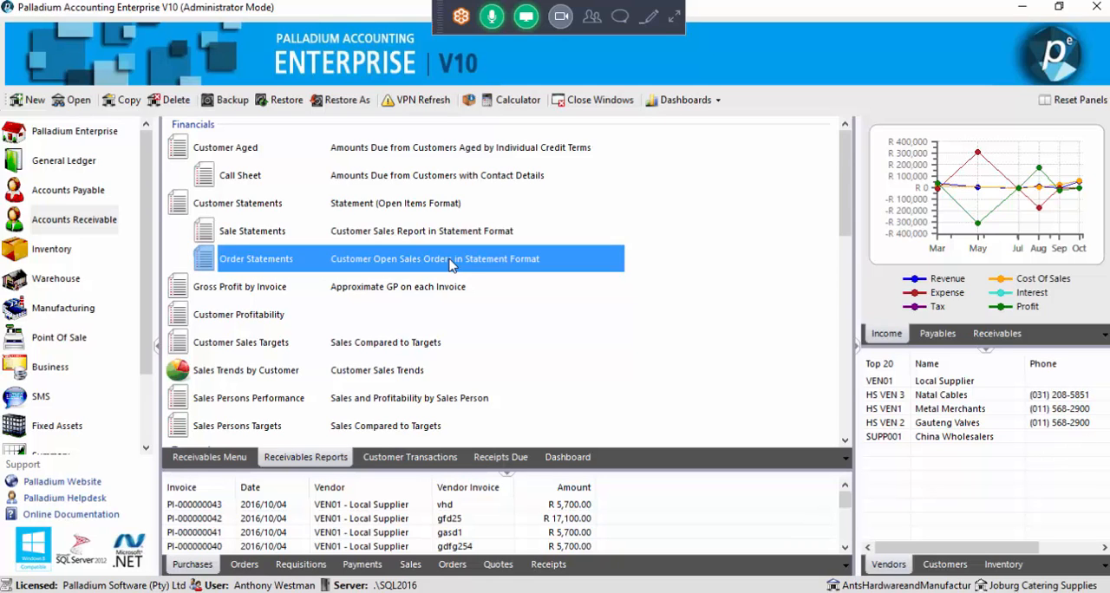
double_click(450, 263)
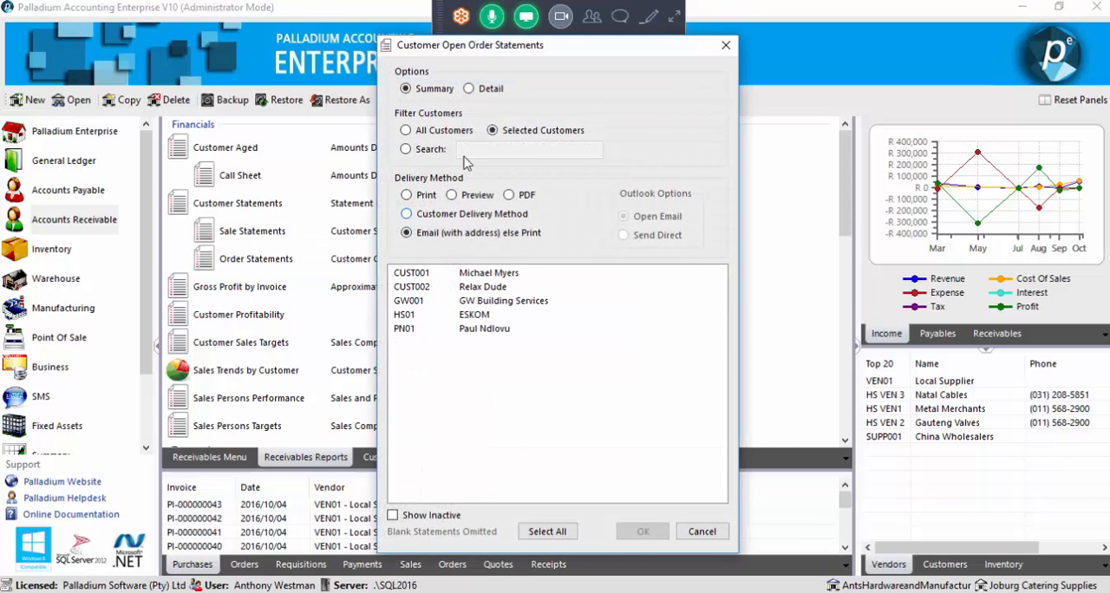
left_click(473, 90)
left_click(456, 132)
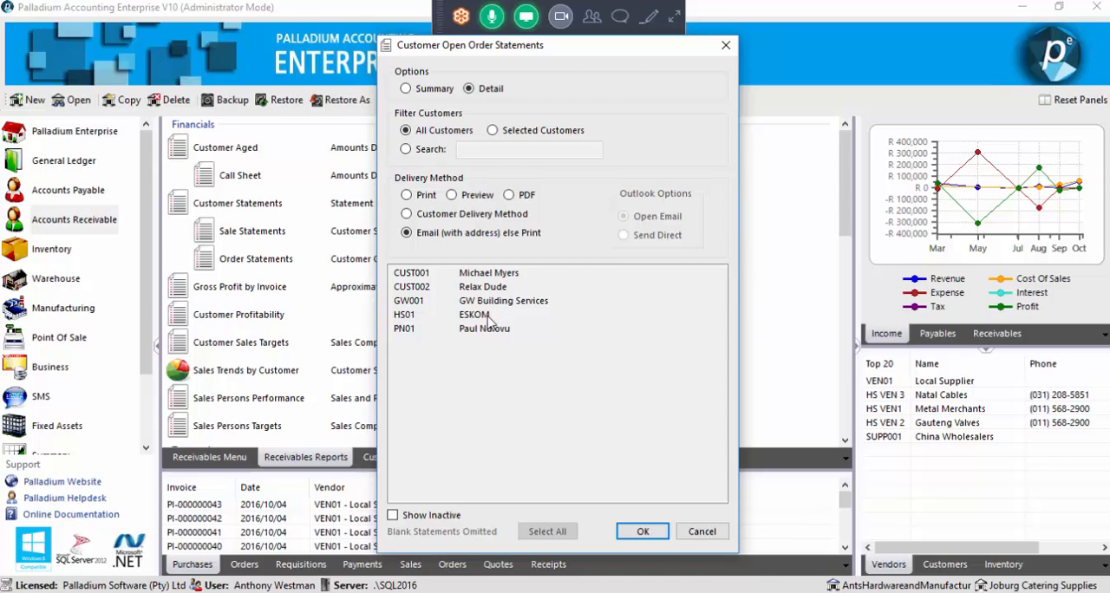
left_click(475, 196)
left_click(643, 532)
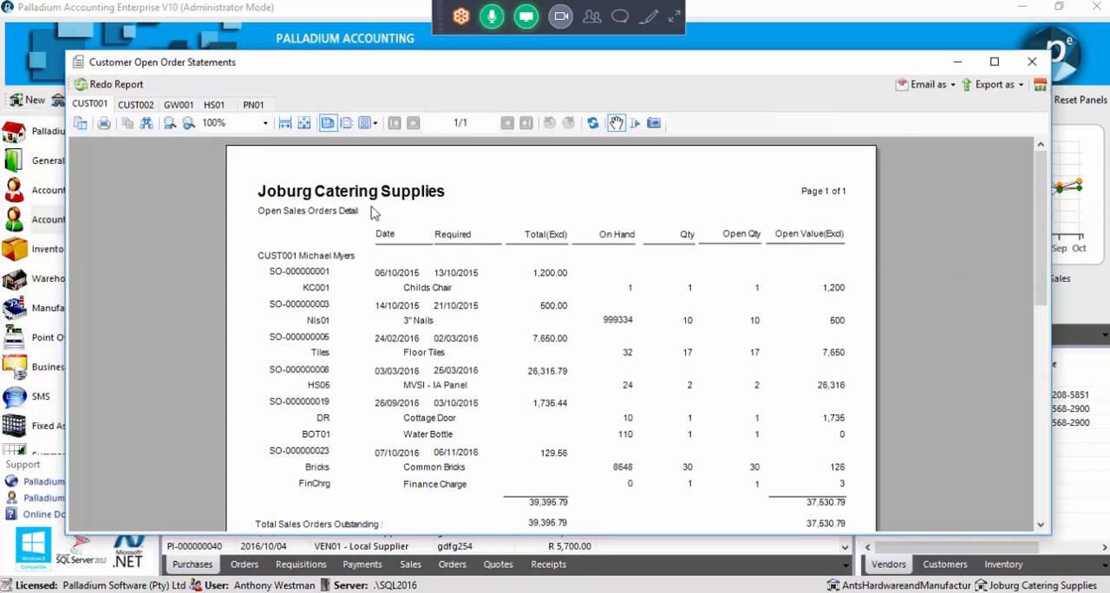
Examine the open order statements of the individual customers, including the first customer's outstanding orders total, and close the preview
scroll(359, 247, "down", 5)
scroll(364, 252, "up", 5)
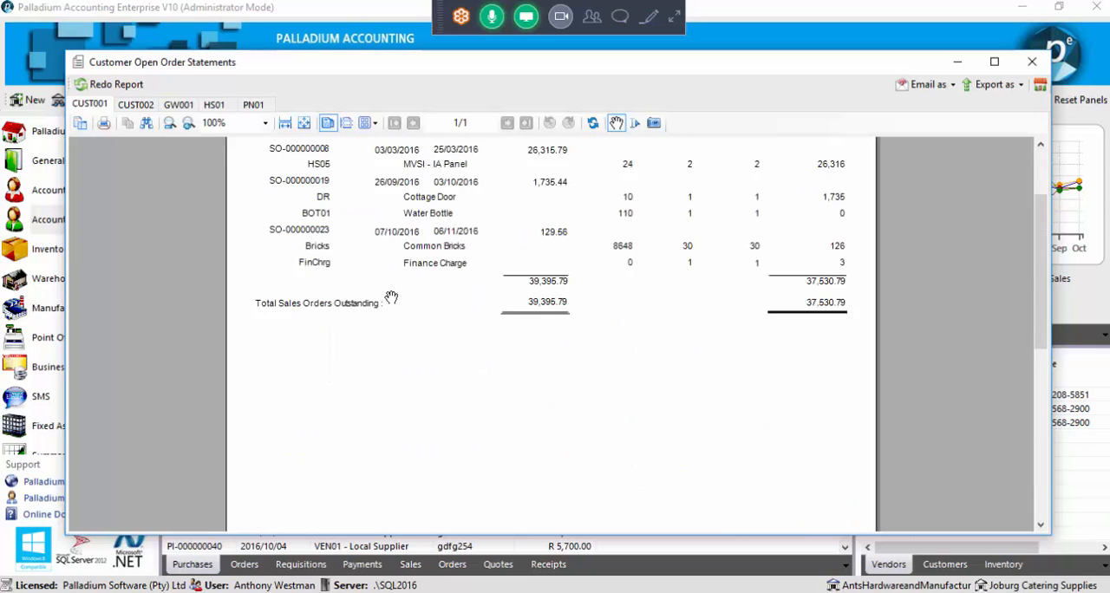
left_click(135, 104)
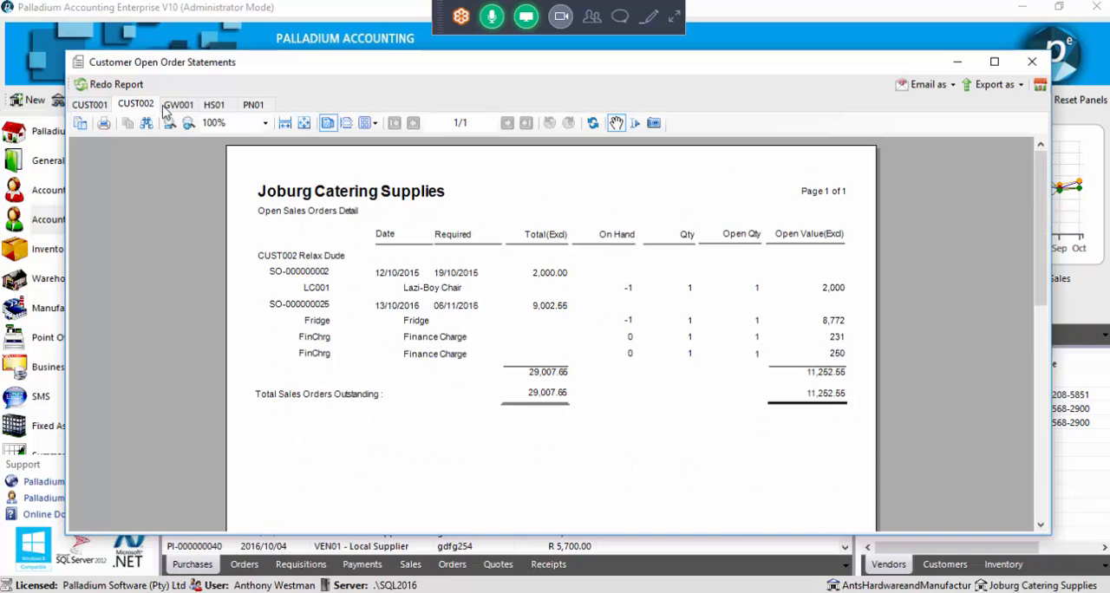
left_click(179, 104)
left_click(214, 104)
left_click(252, 105)
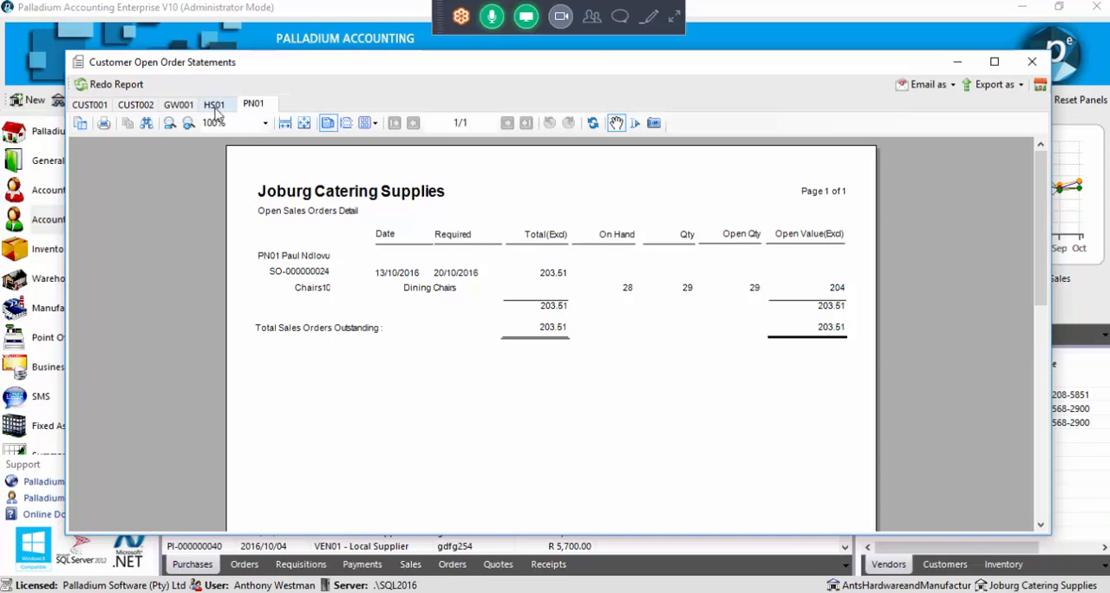
left_click(179, 105)
left_click(139, 105)
left_click(101, 106)
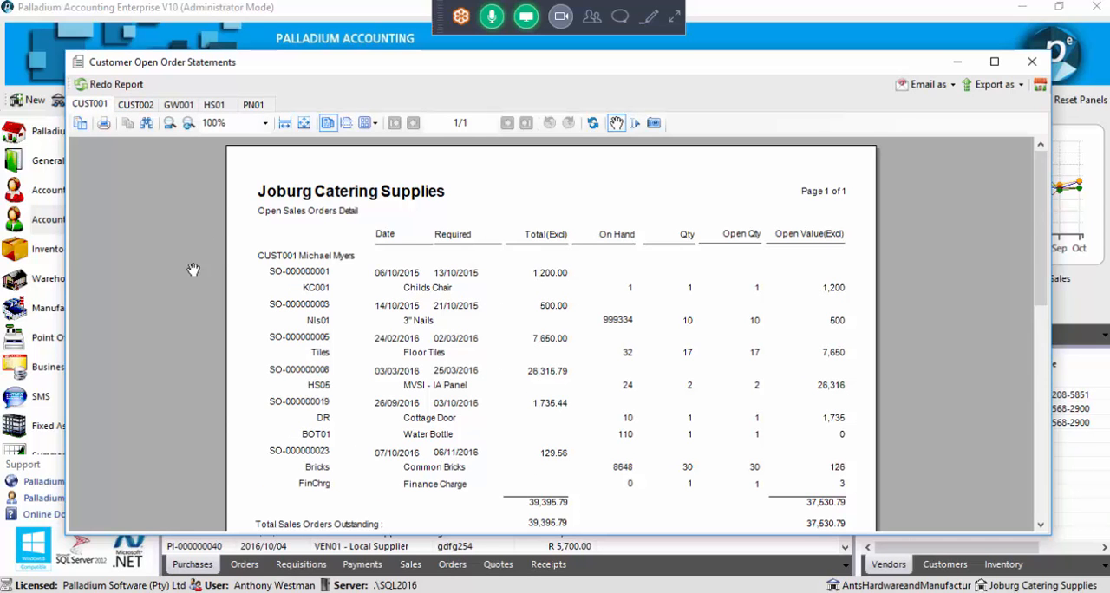
scroll(295, 269, "down", 3)
scroll(295, 270, "up", 3)
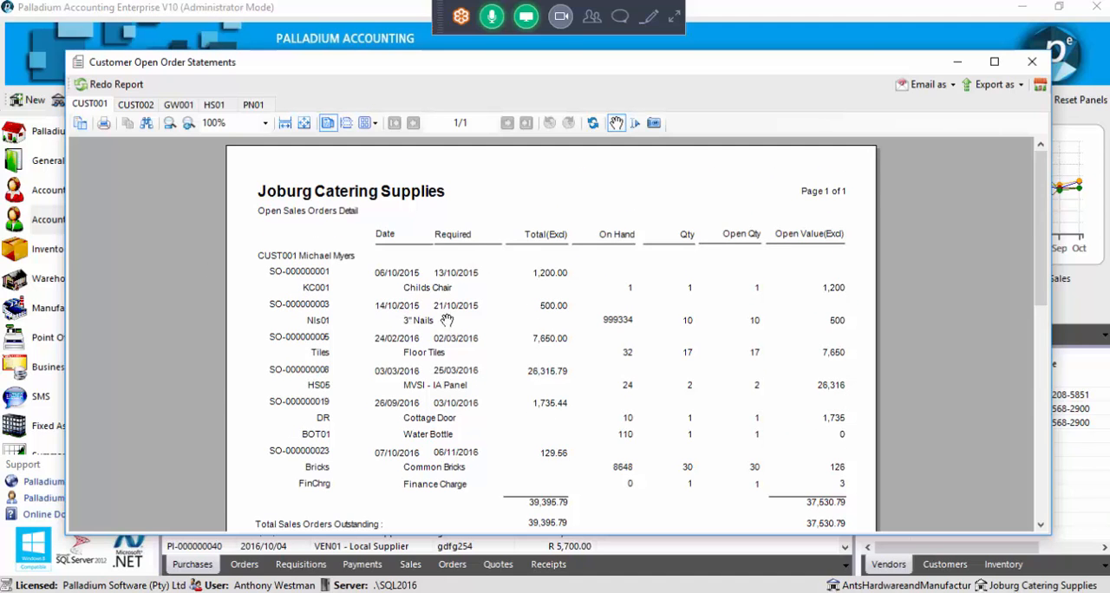
left_click(1031, 63)
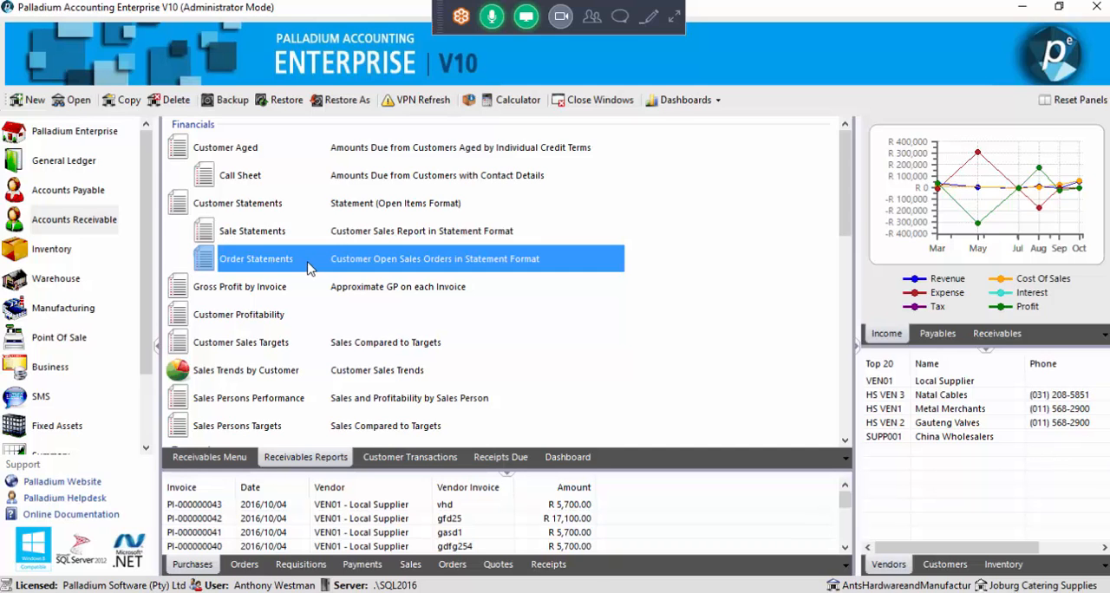
View the last recorded sales order for the Fridge and close it
left_click(219, 464)
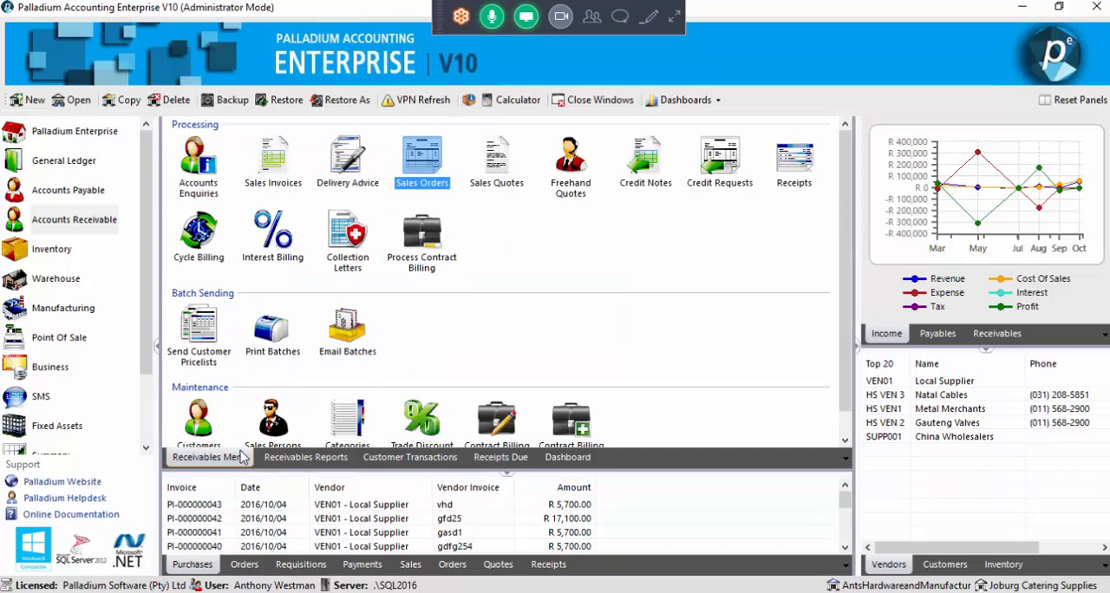
left_click(436, 170)
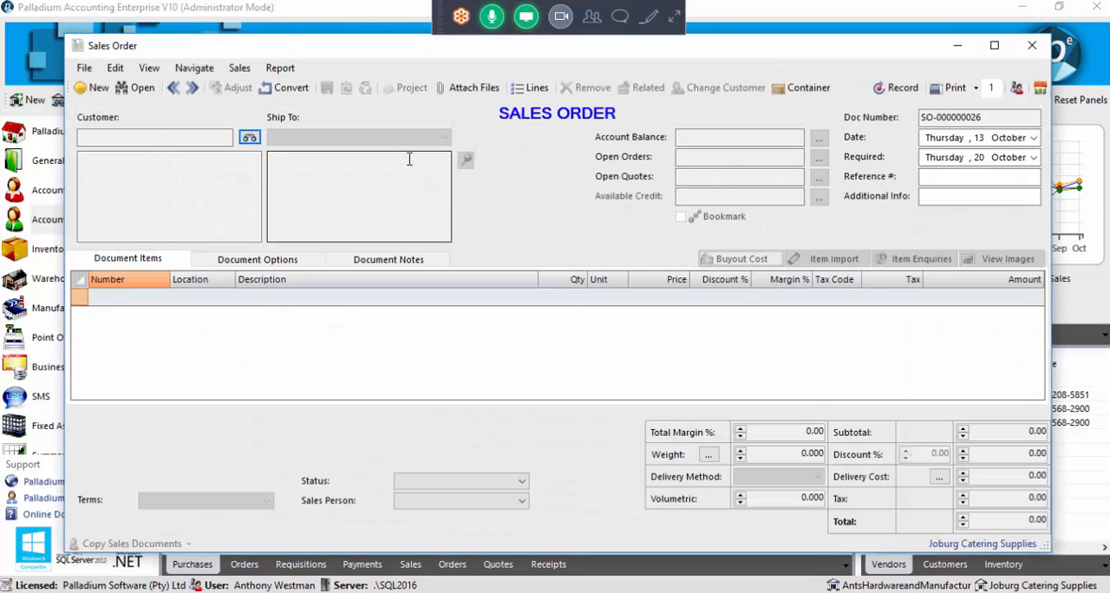
left_click(172, 89)
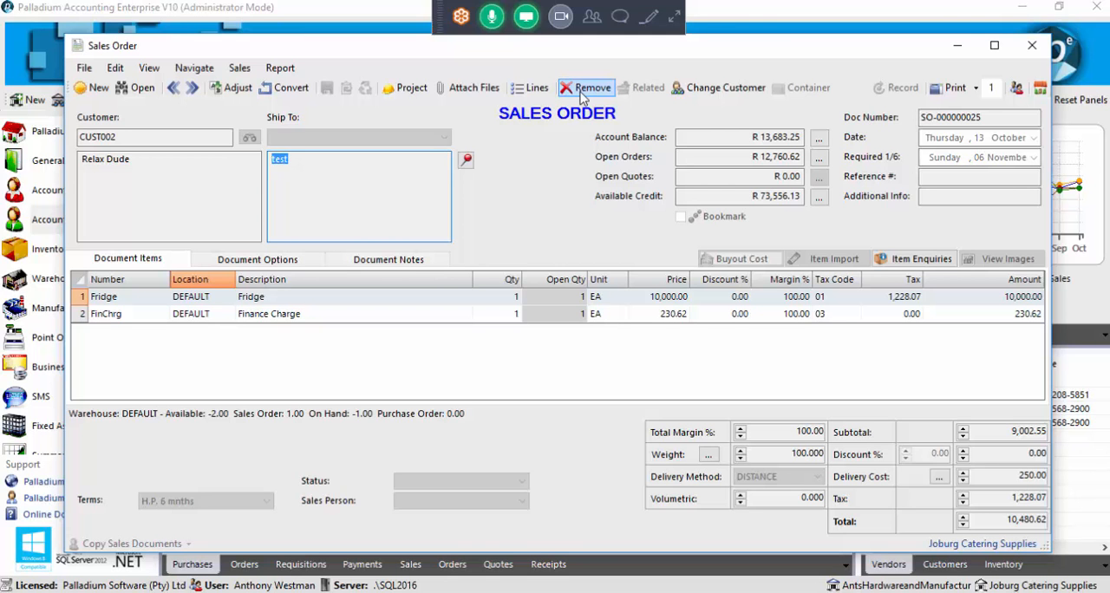
left_click(1032, 46)
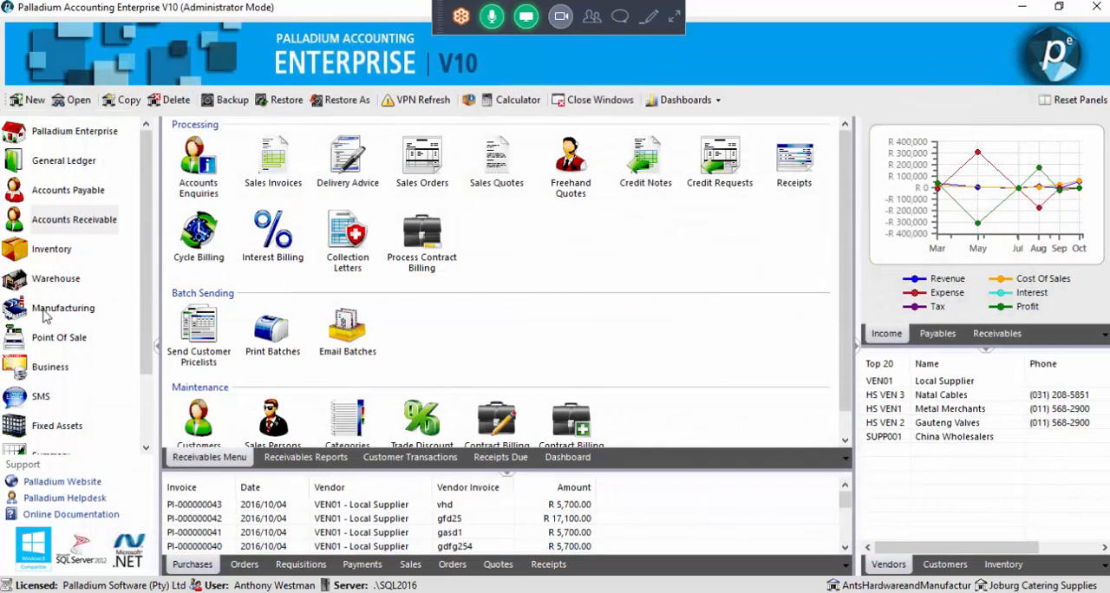
Review the company's Authorization and Cancellation reason codes, select the NO LONG INT code, and close the reason codes
scroll(48, 316, "down", 3)
left_click(83, 397)
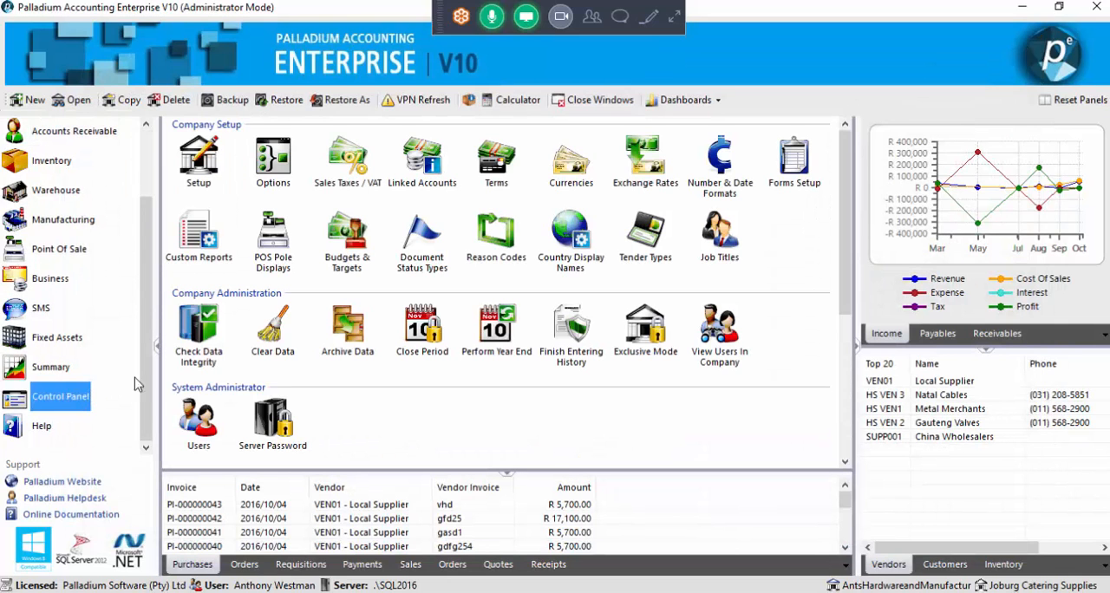
left_click(488, 263)
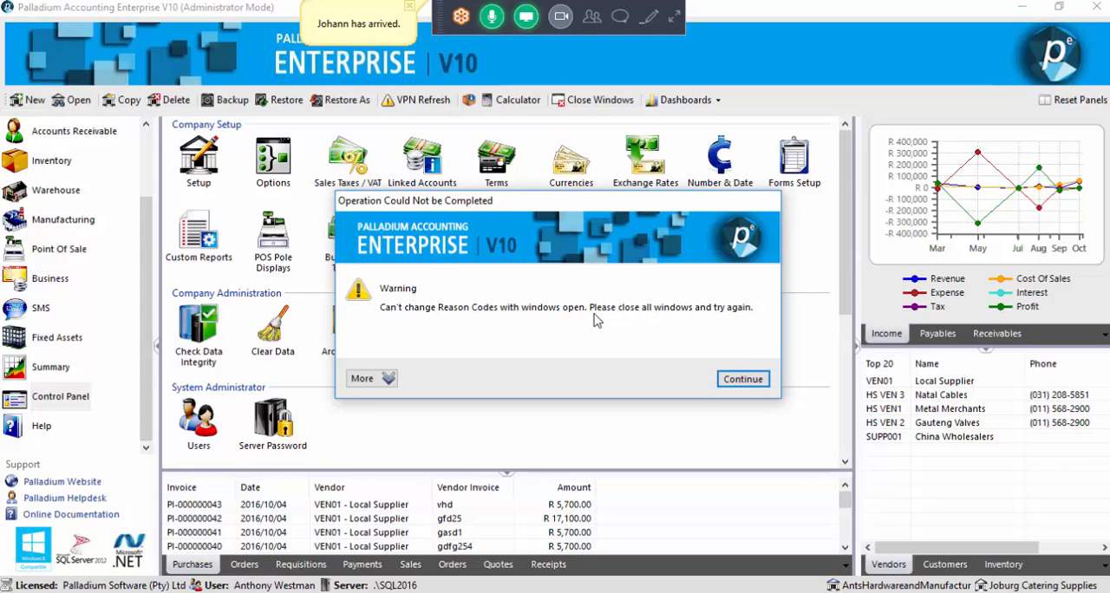
left_click(743, 379)
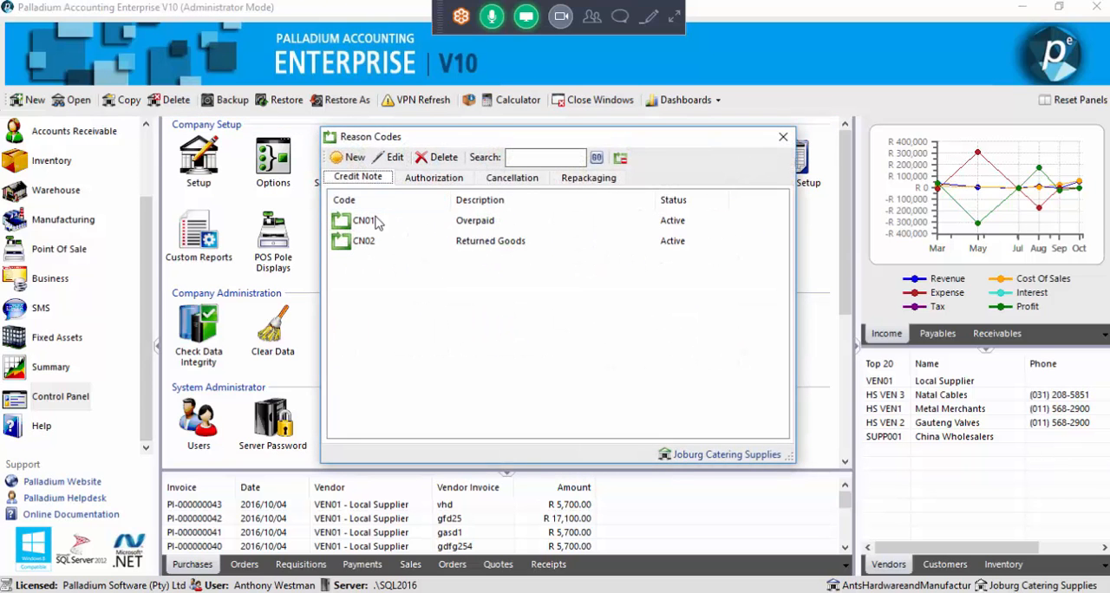
left_click(412, 182)
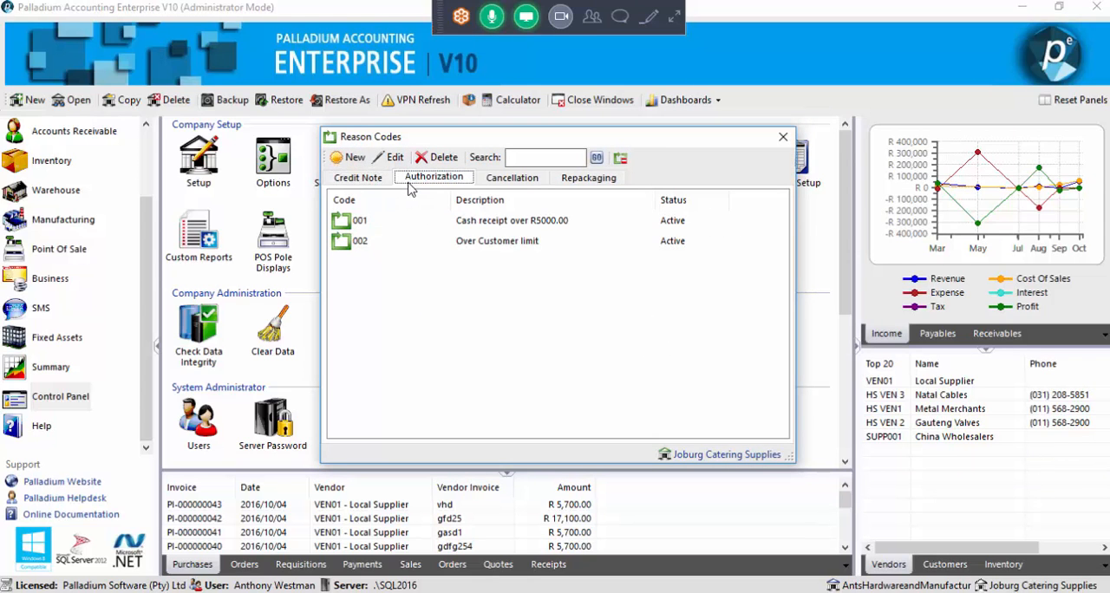
left_click(500, 184)
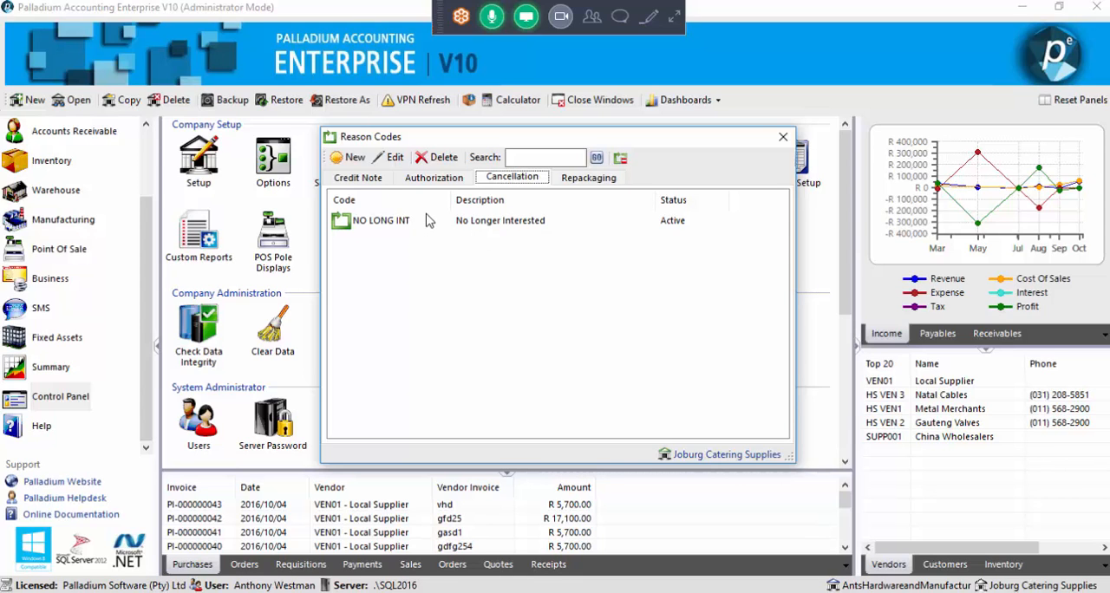
left_click(400, 223)
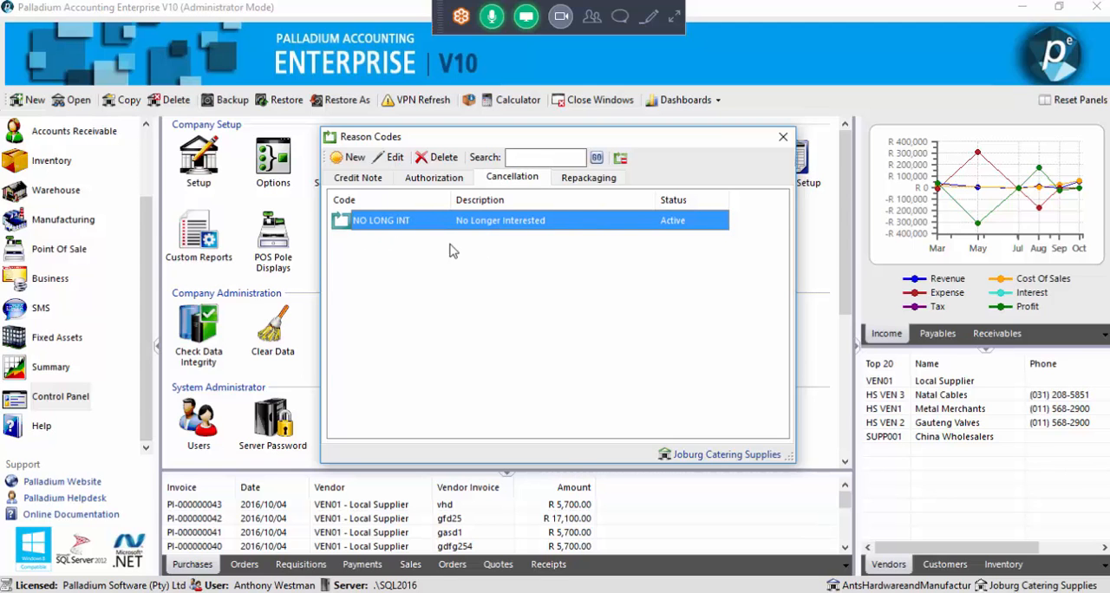
left_click(782, 137)
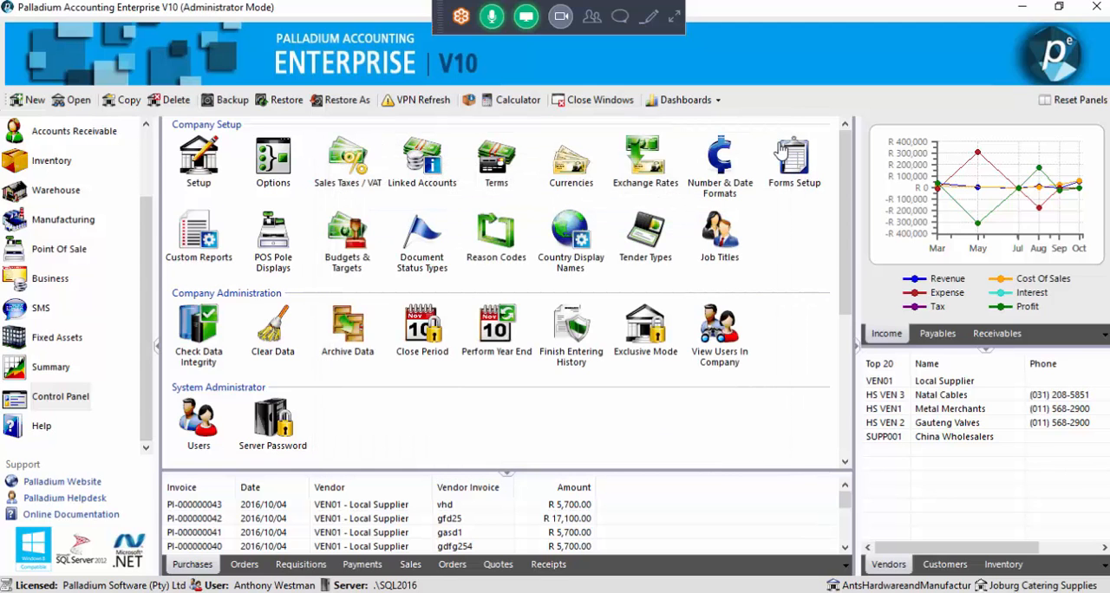
Cancel the remainder of the last recorded Fridge sales order with cancellation code NO LONG INT, and close the sales order window
left_click(115, 136)
left_click(436, 174)
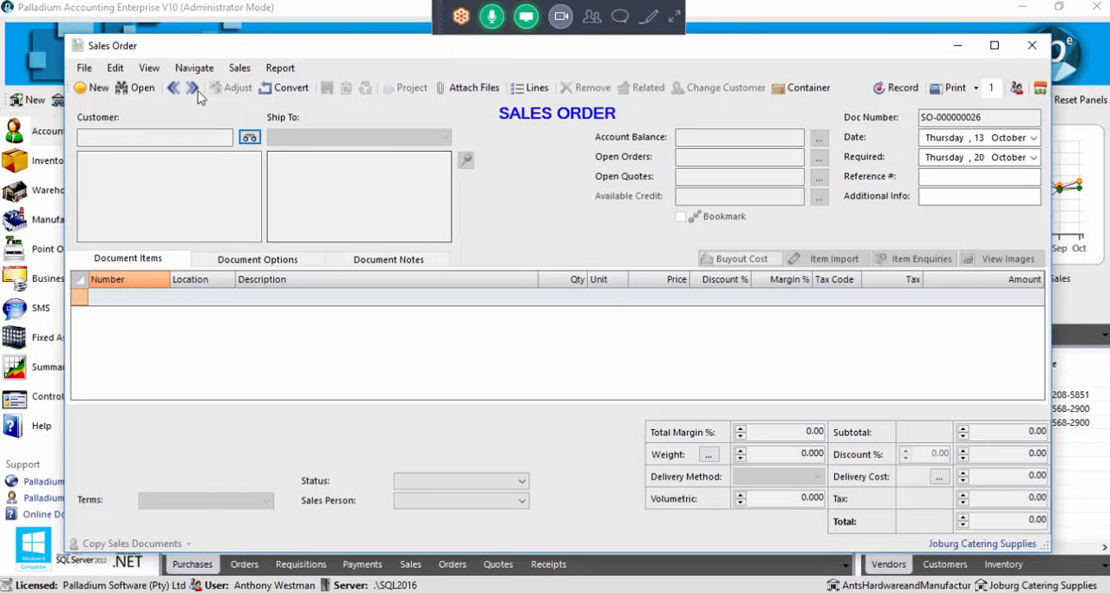
left_click(174, 89)
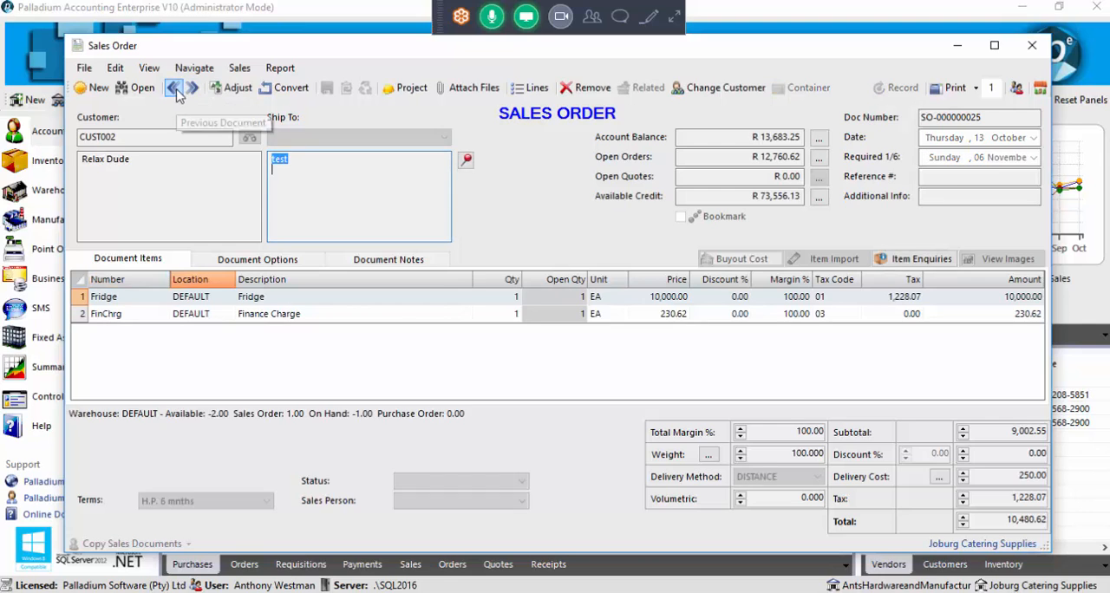
left_click(589, 95)
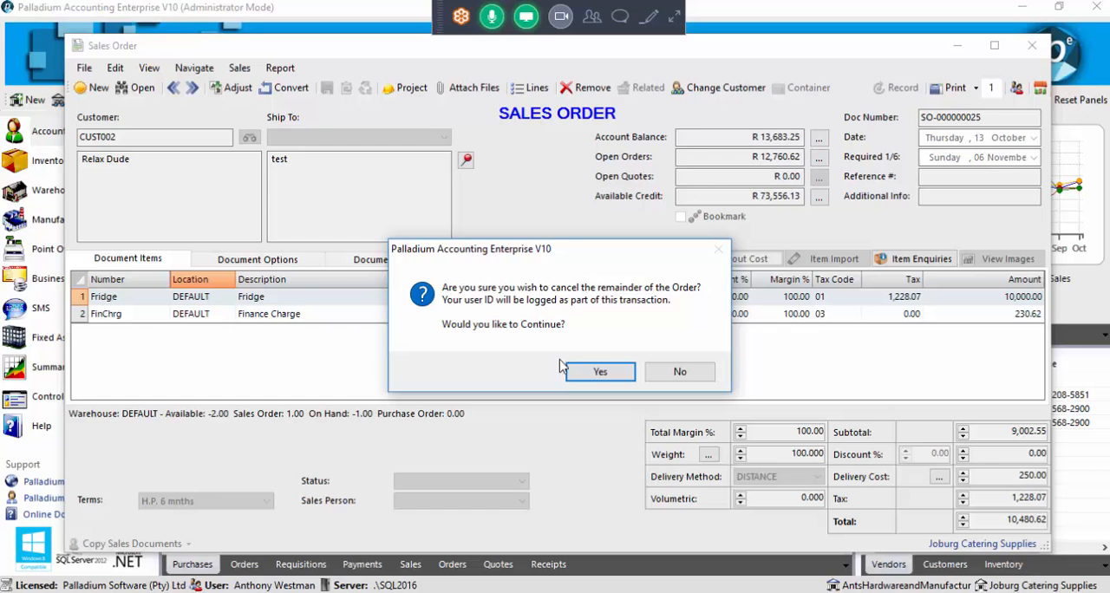
left_click(598, 372)
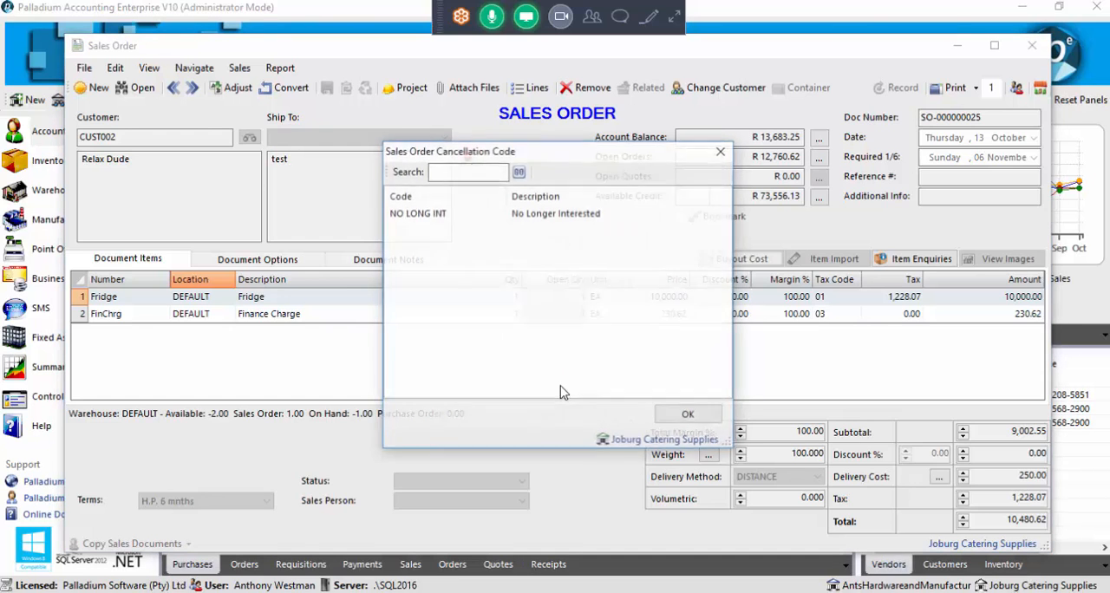
left_click(448, 219)
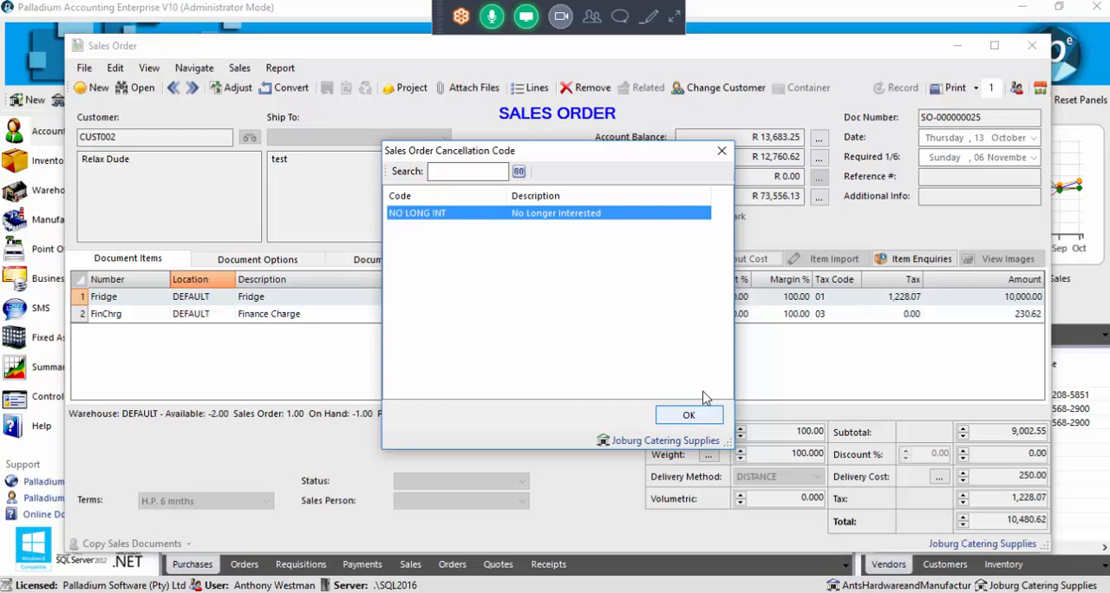
left_click(692, 417)
left_click(689, 416)
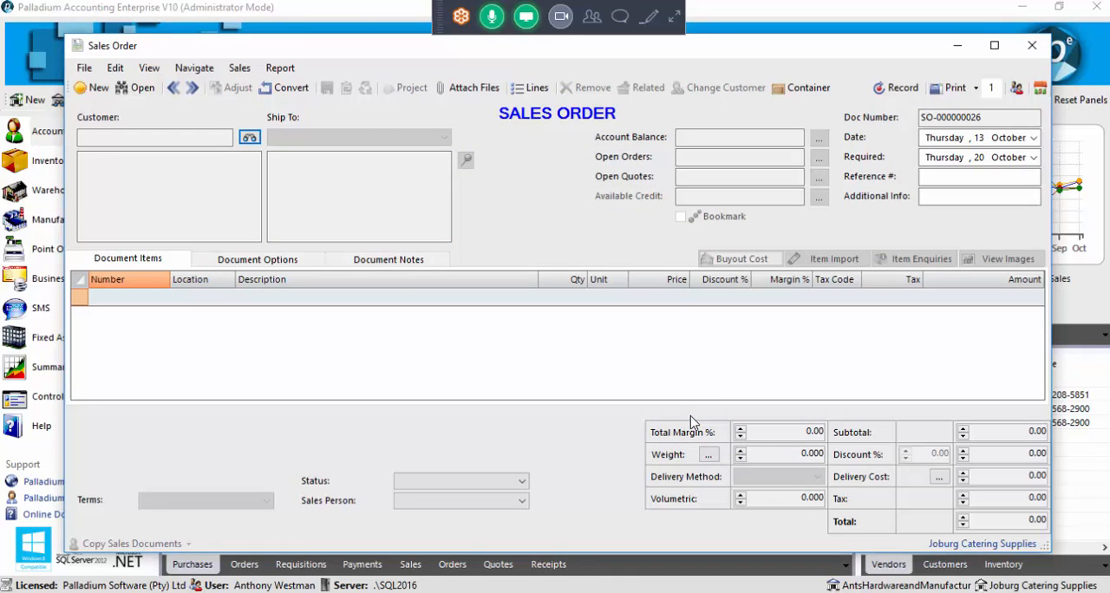
left_click(1032, 50)
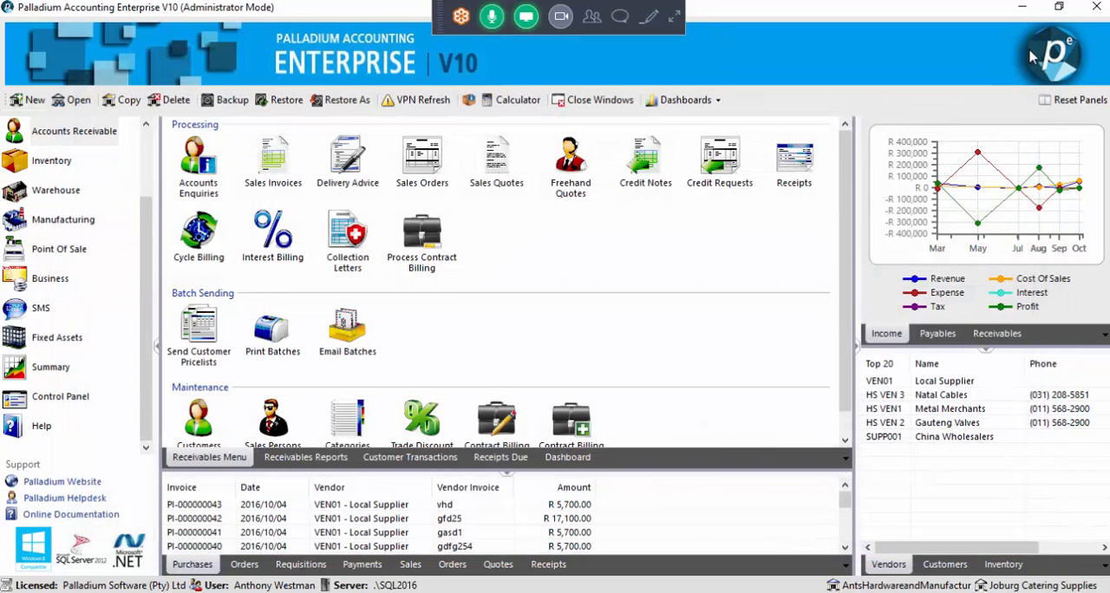
Run the Cancelled Sales Documents report in Detail for all customers and all users, examine the cancelled order's reason code, and close the report
left_click(316, 457)
scroll(350, 312, "down", 5)
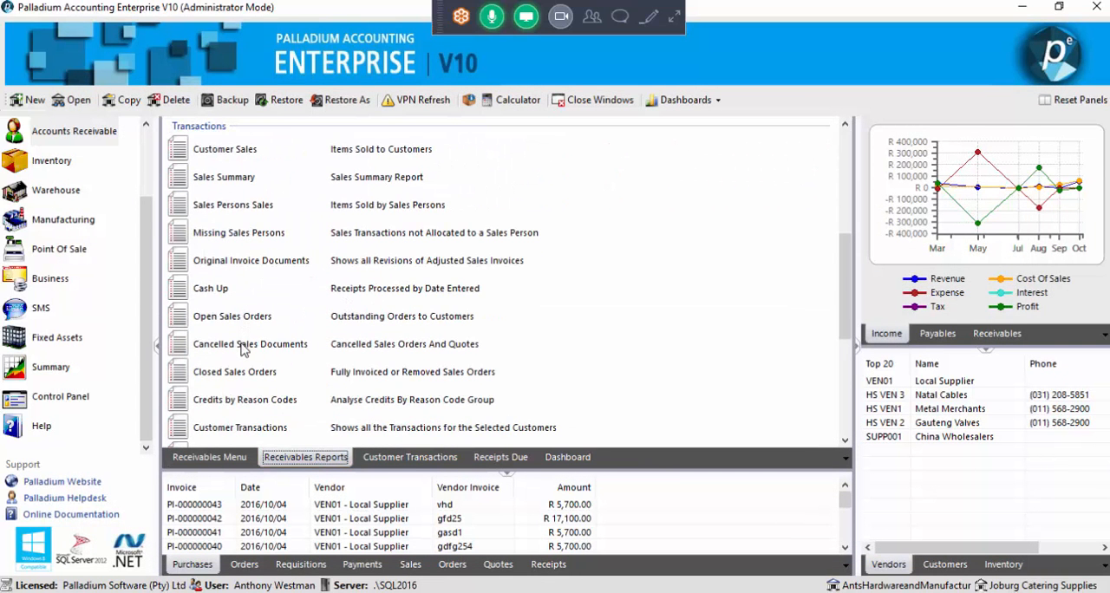
double_click(388, 346)
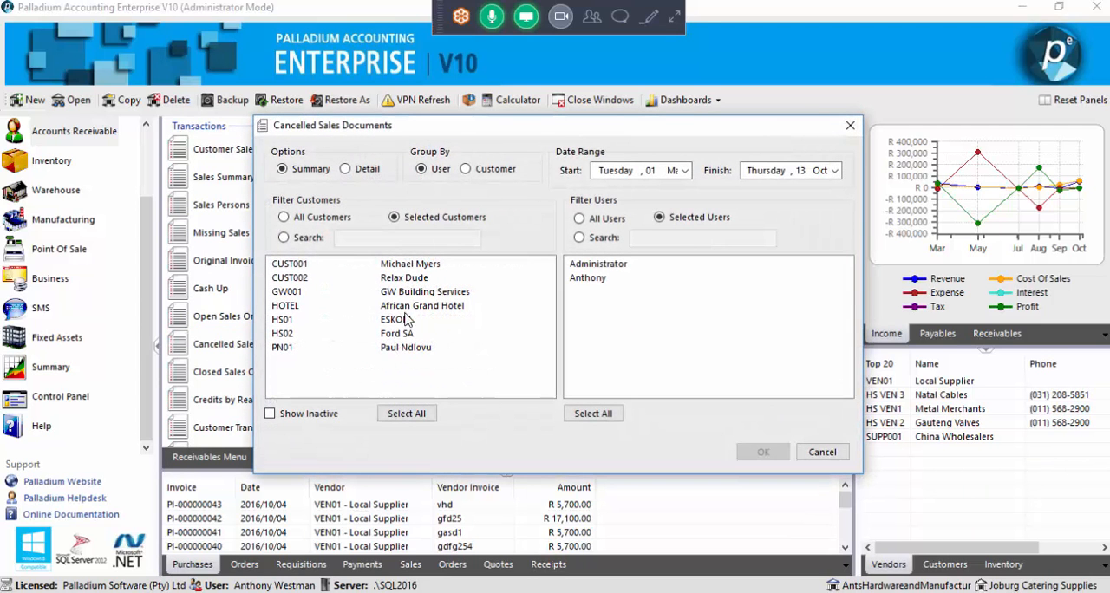
left_click(348, 170)
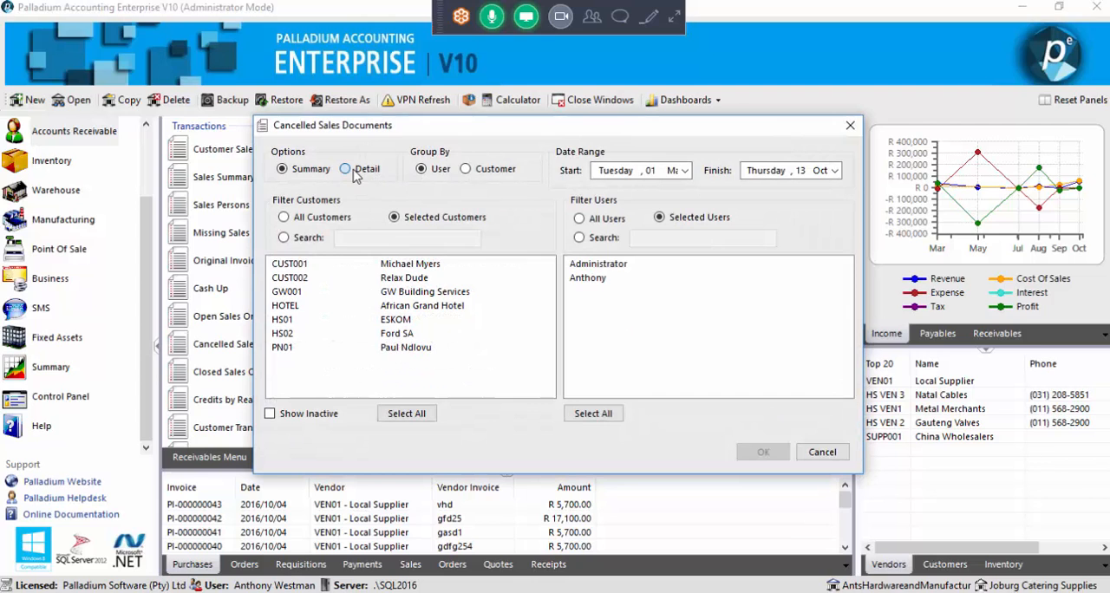
left_click(322, 220)
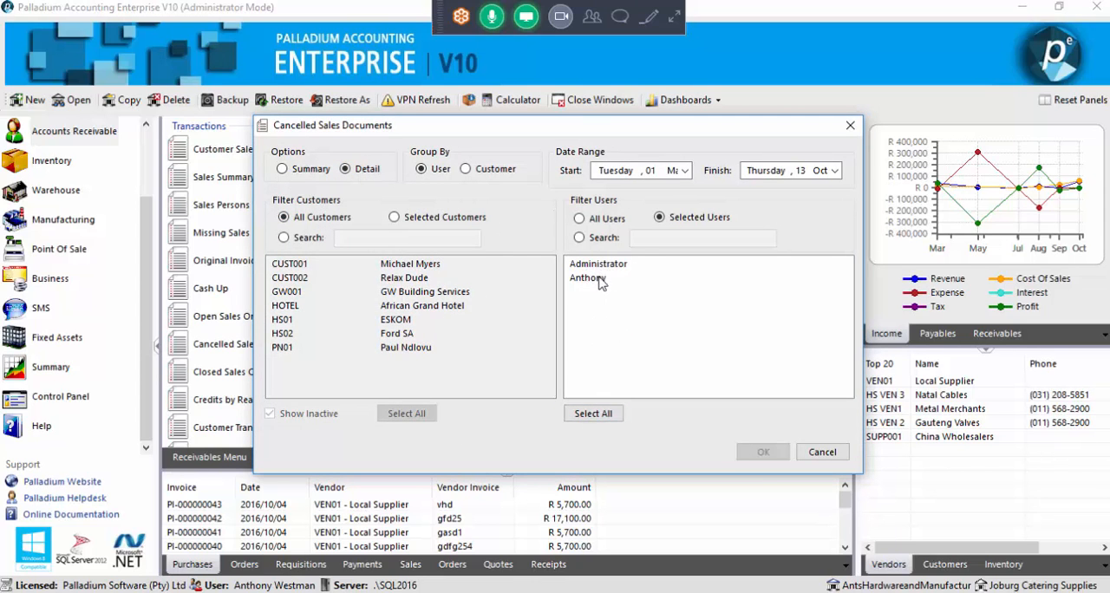
left_click(593, 413)
left_click(763, 452)
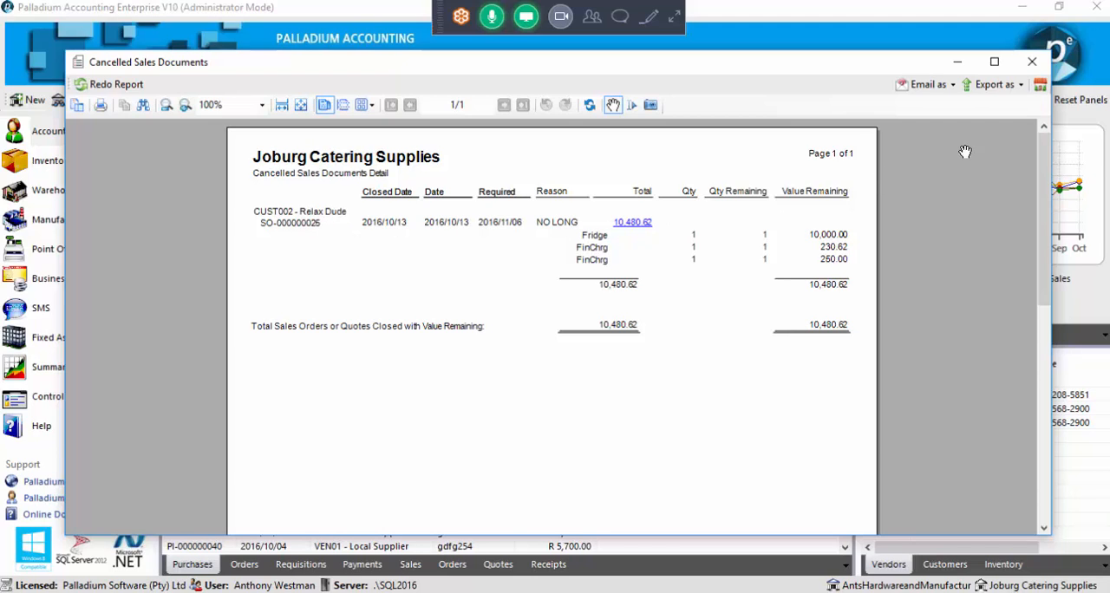
left_click(1028, 64)
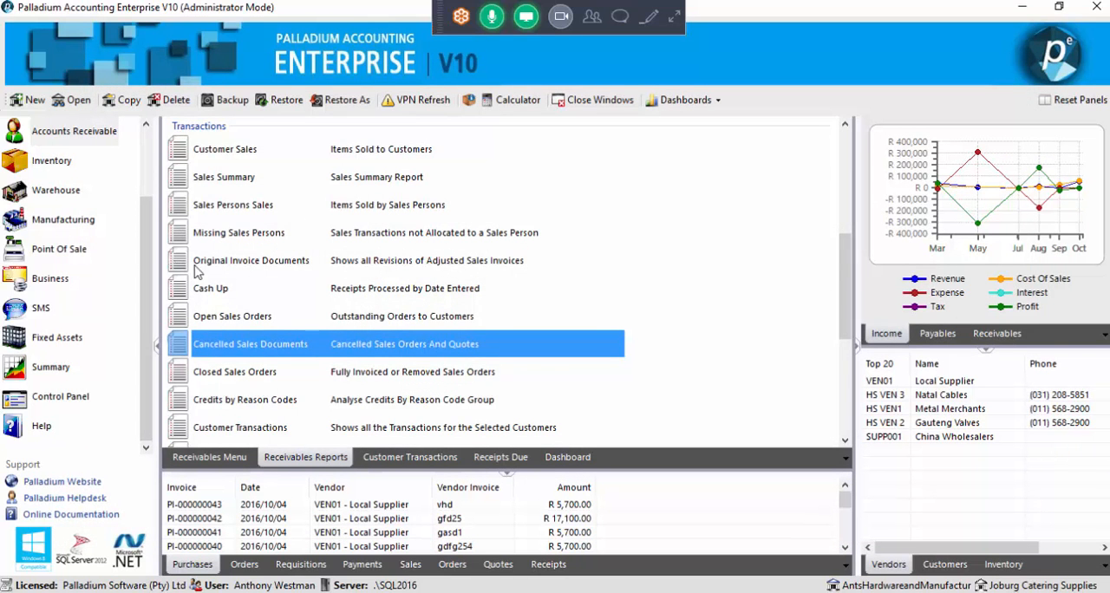
Review the user filter in the Cancelled Sales Documents report options, cancel the report, and return to the receivables functions
double_click(274, 352)
left_click(589, 280)
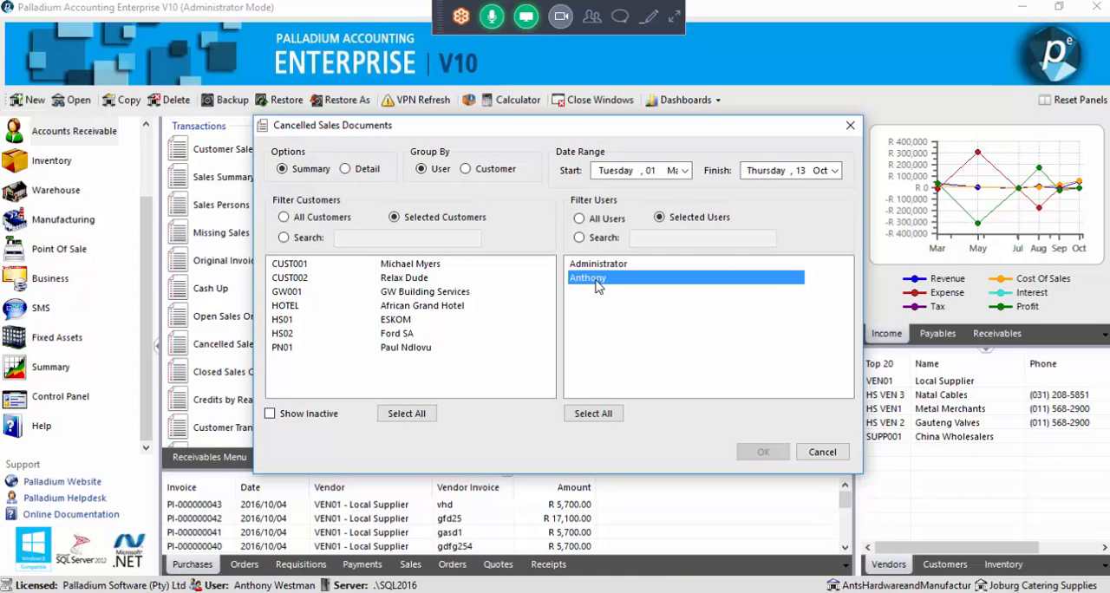
left_click(599, 267)
left_click(600, 278)
left_click(810, 457)
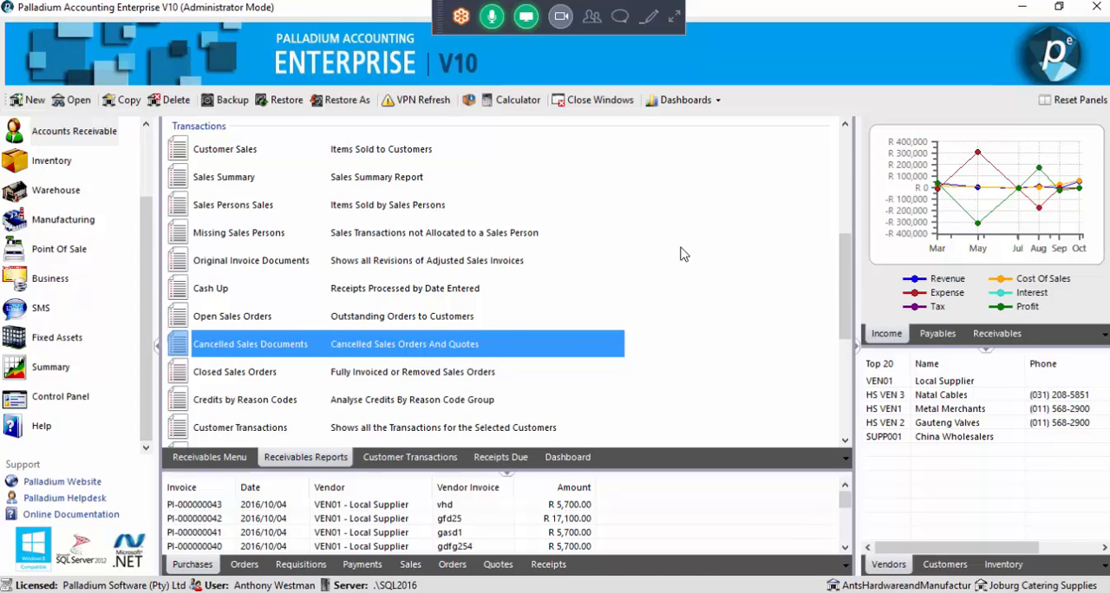
left_click(208, 457)
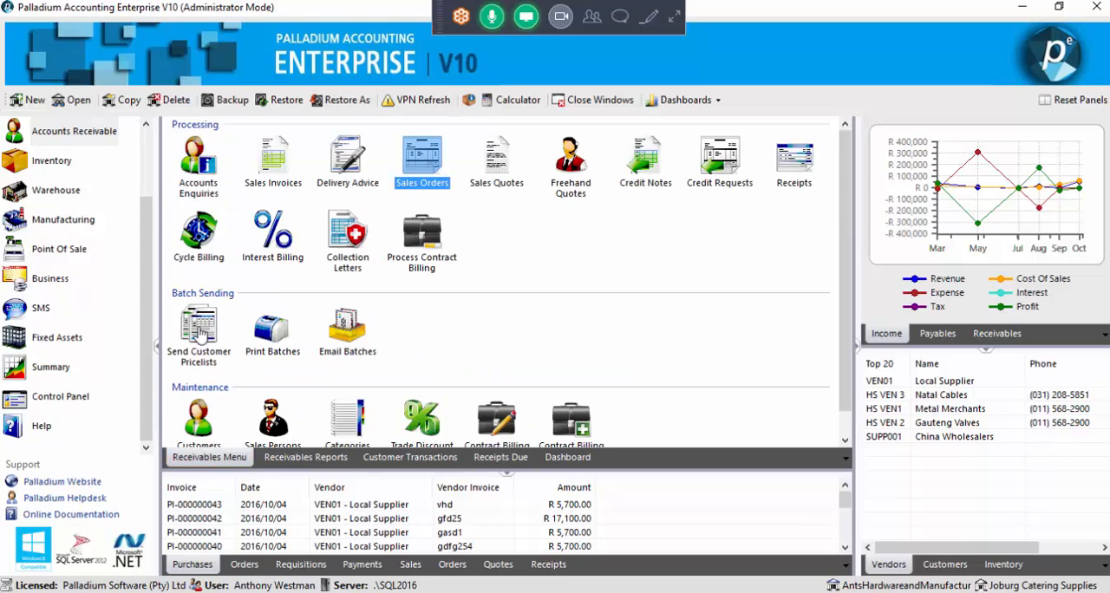
Start a new warehouse delivery method with code DISTANCE1 and description Distance1
left_click(52, 189)
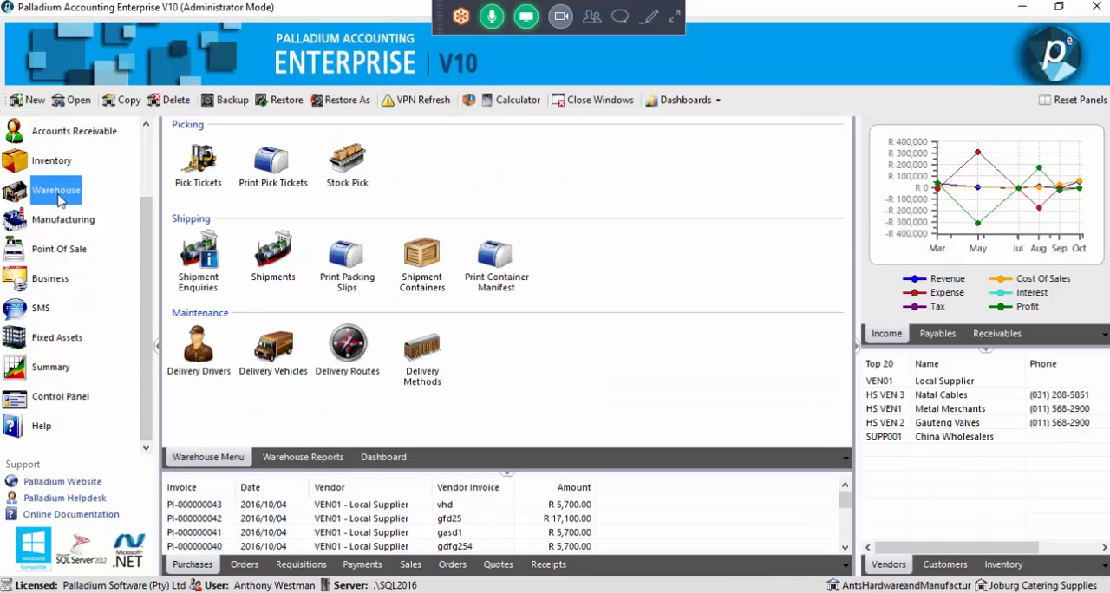
left_click(423, 362)
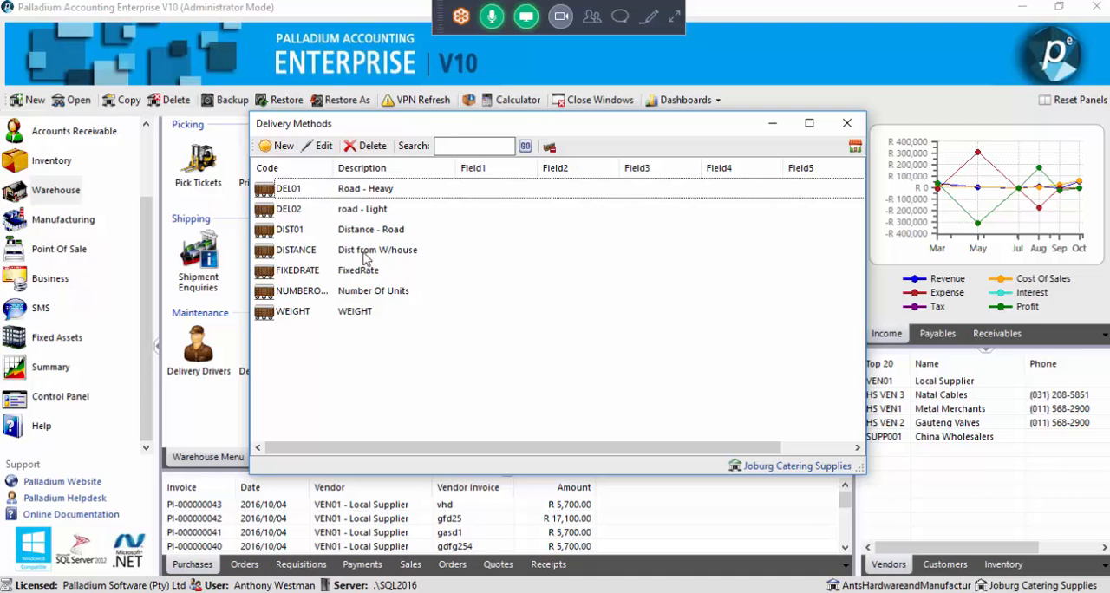
left_click(279, 145)
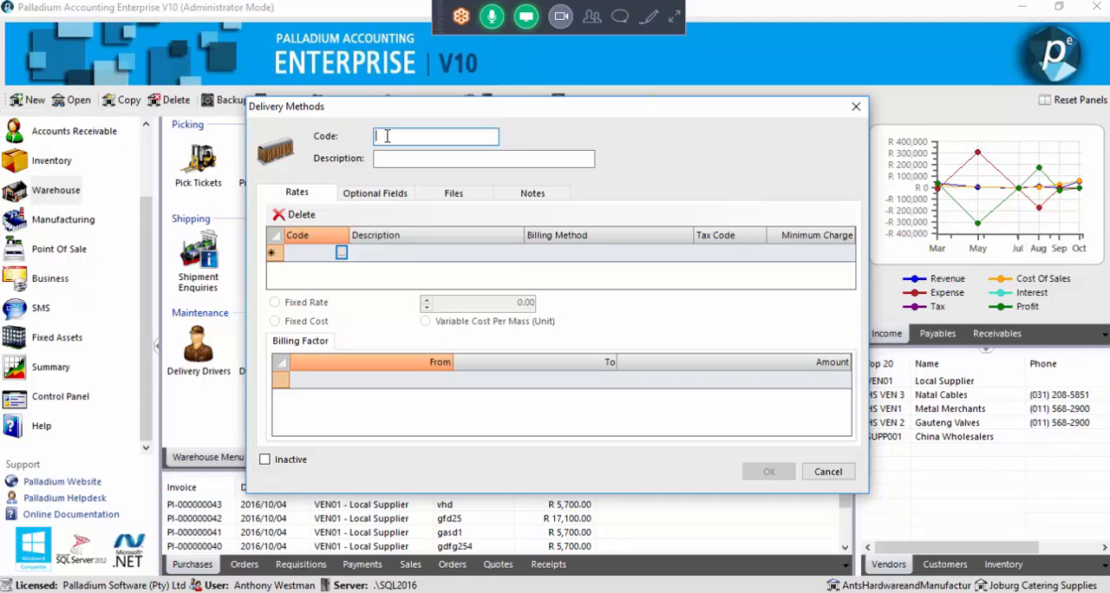
type("DISTANC")
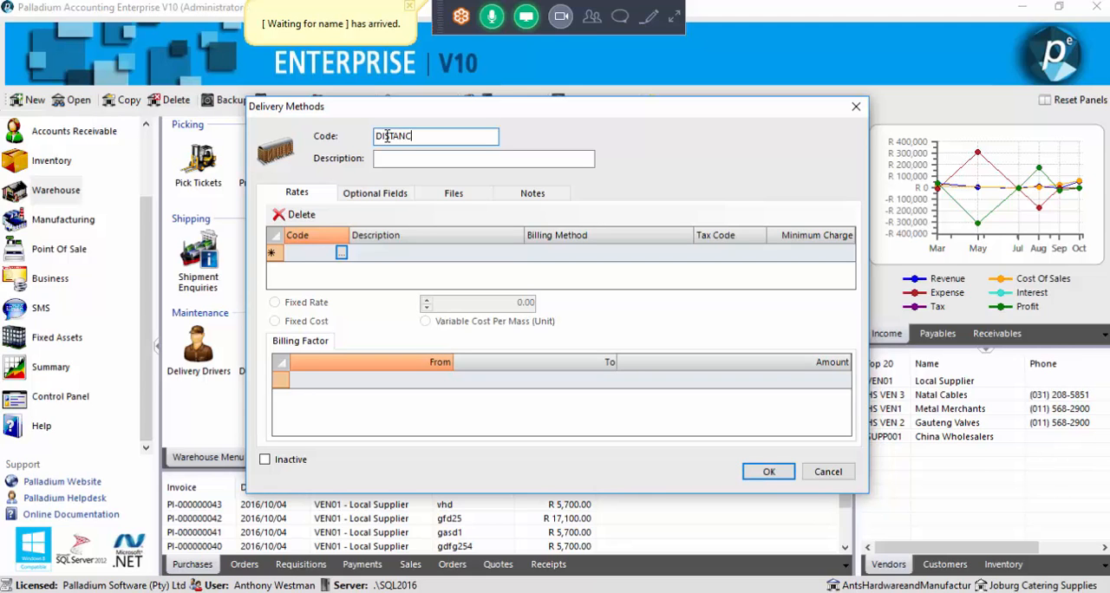
type("E1")
key("Tab")
type("Distance")
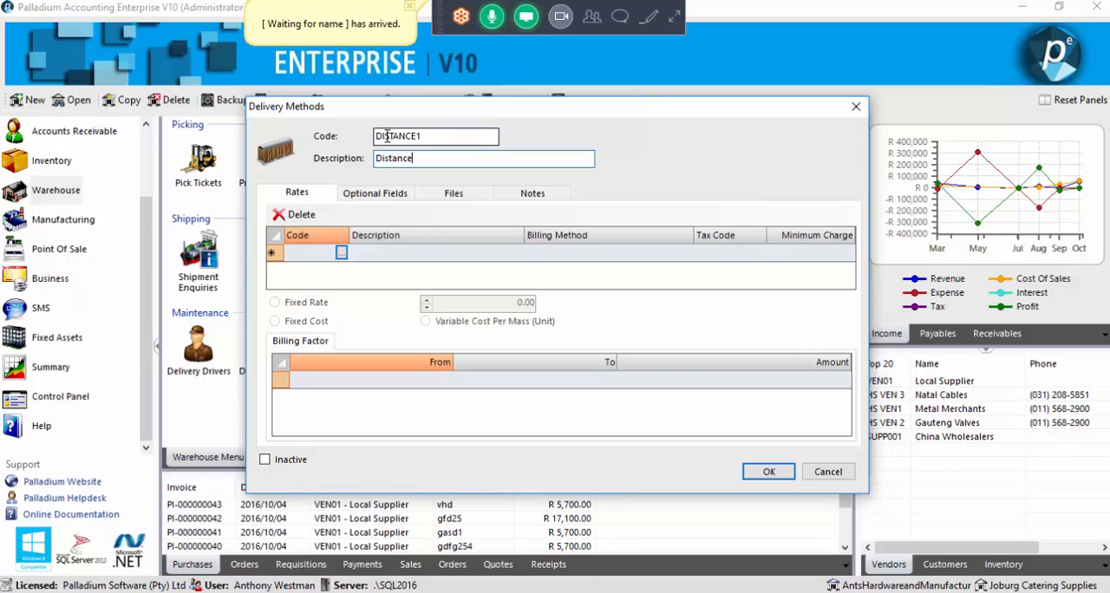
type("1")
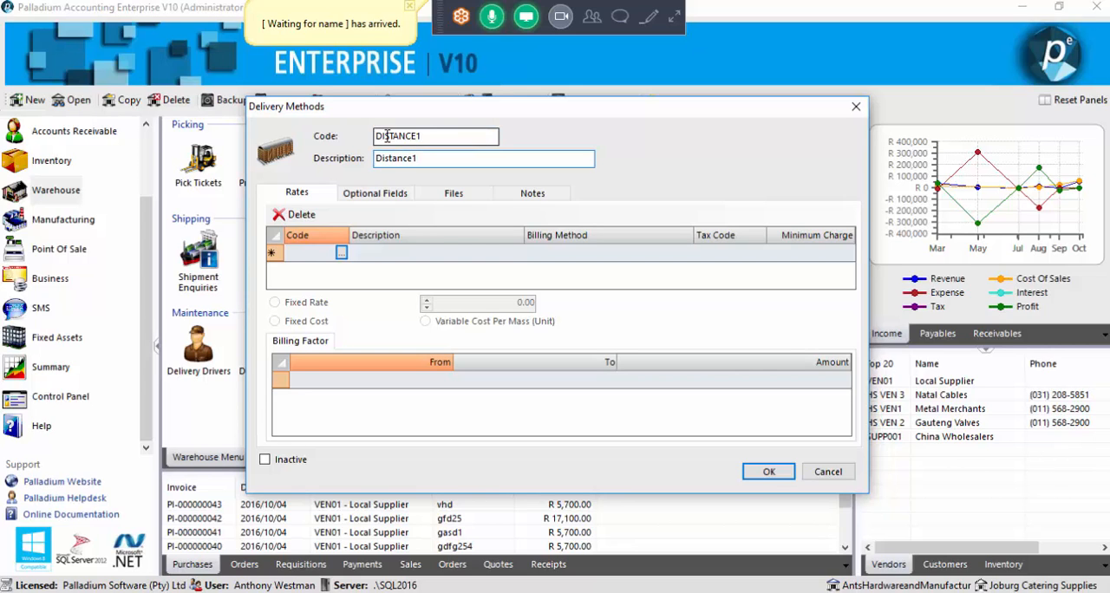
Add the Delivery service item as a rate with tax code 01 (VAT on Sales) and a minimum charge of 50.00
left_click(342, 253)
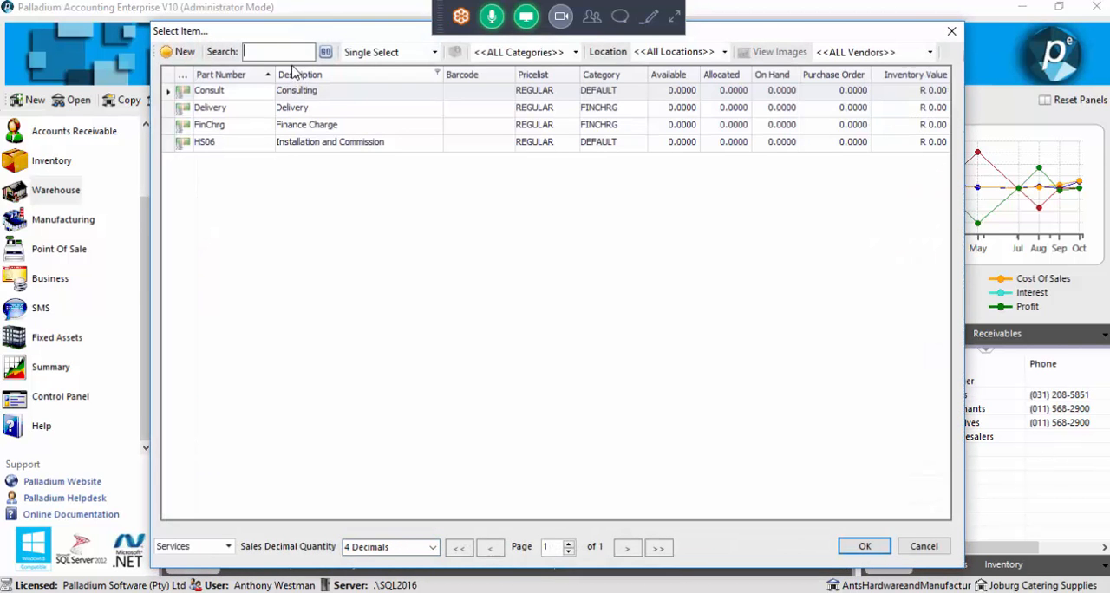
double_click(295, 111)
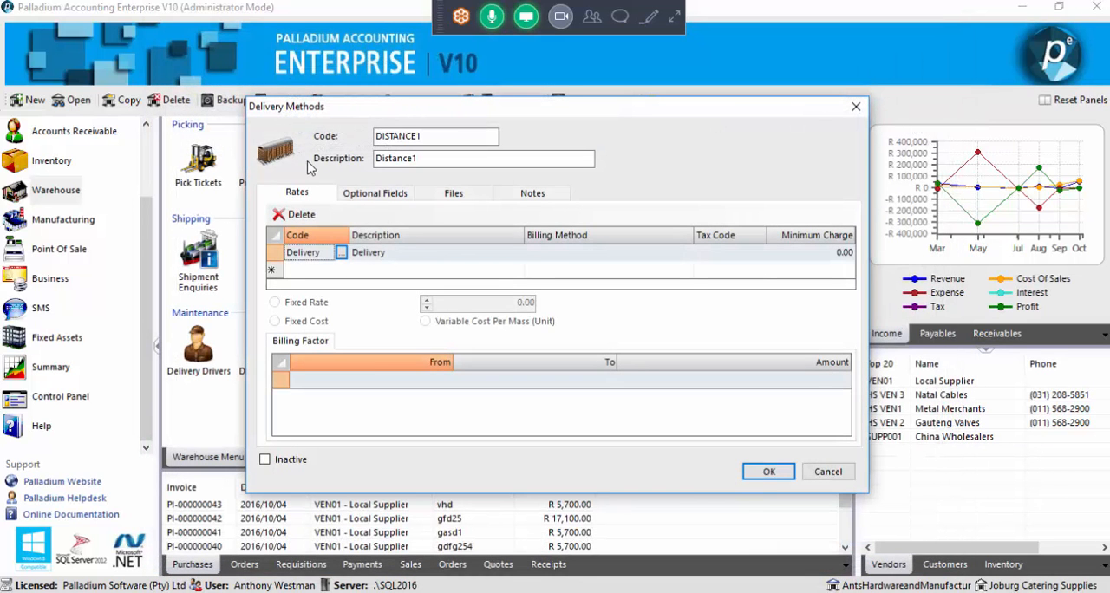
left_click(753, 252)
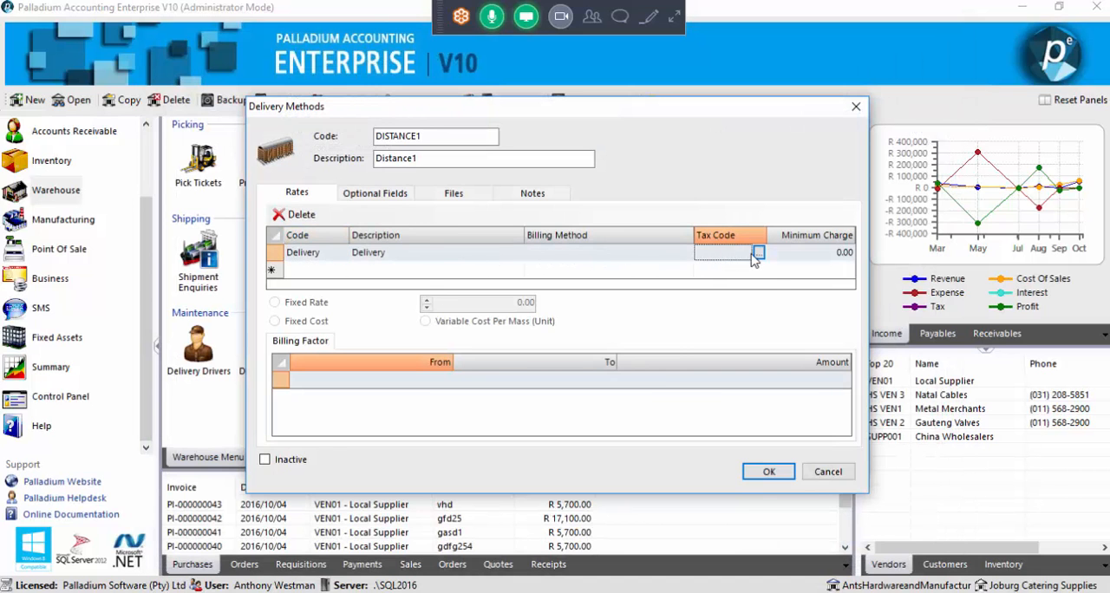
left_click(759, 252)
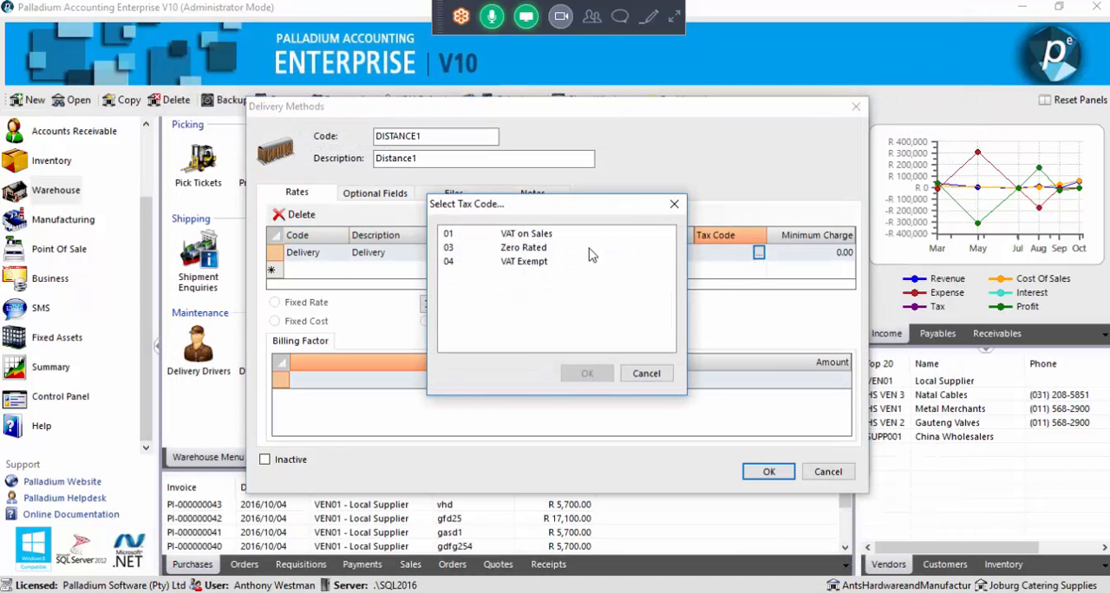
double_click(547, 236)
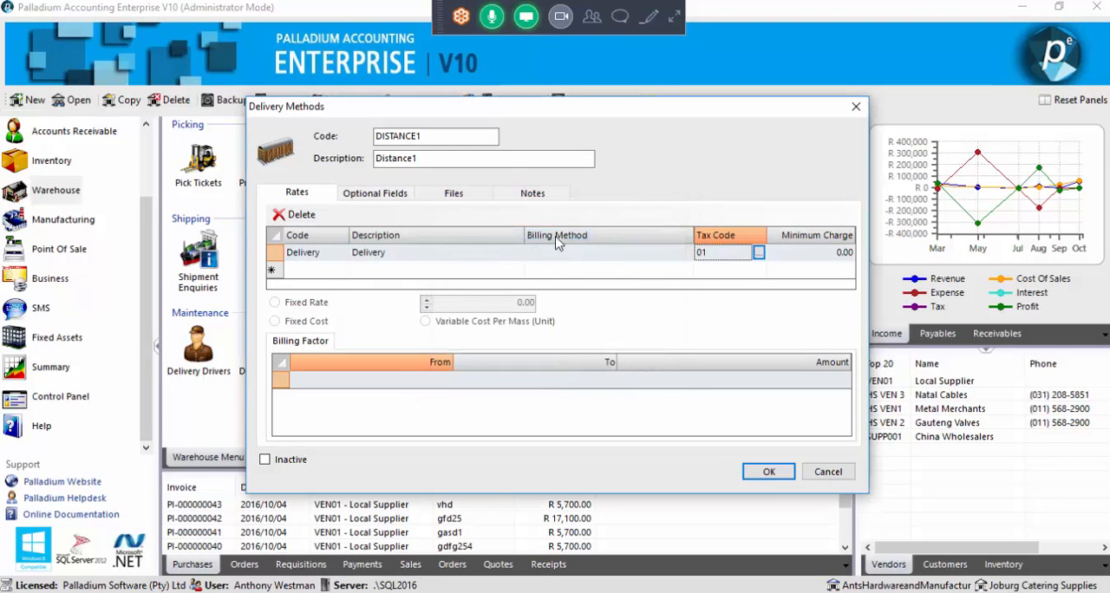
left_click(803, 253)
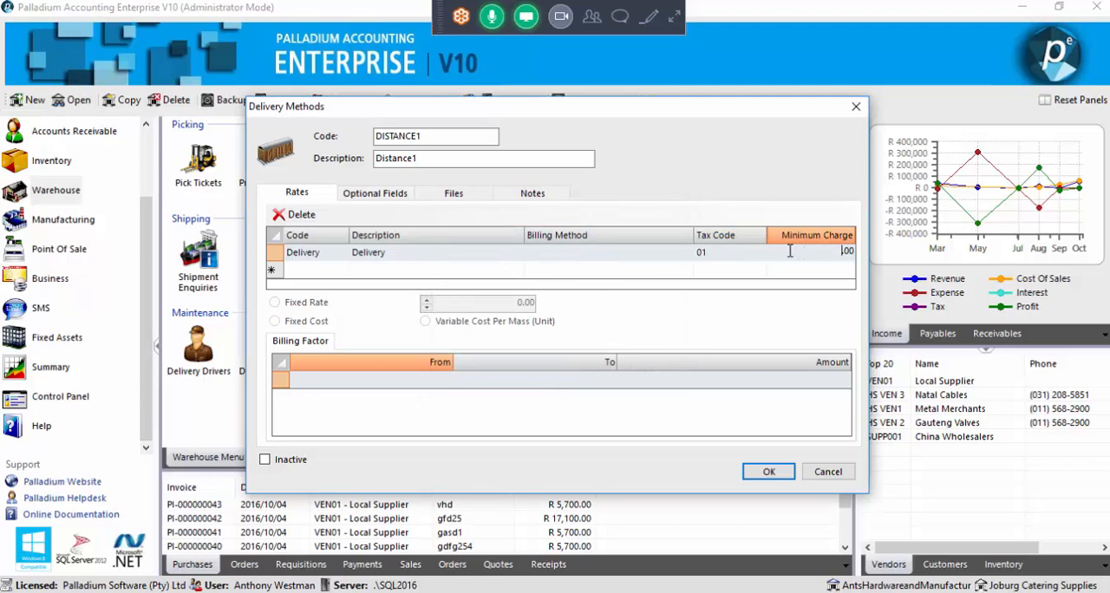
type("50")
Set the Delivery rate's billing method to Distance To Client
left_click(555, 252)
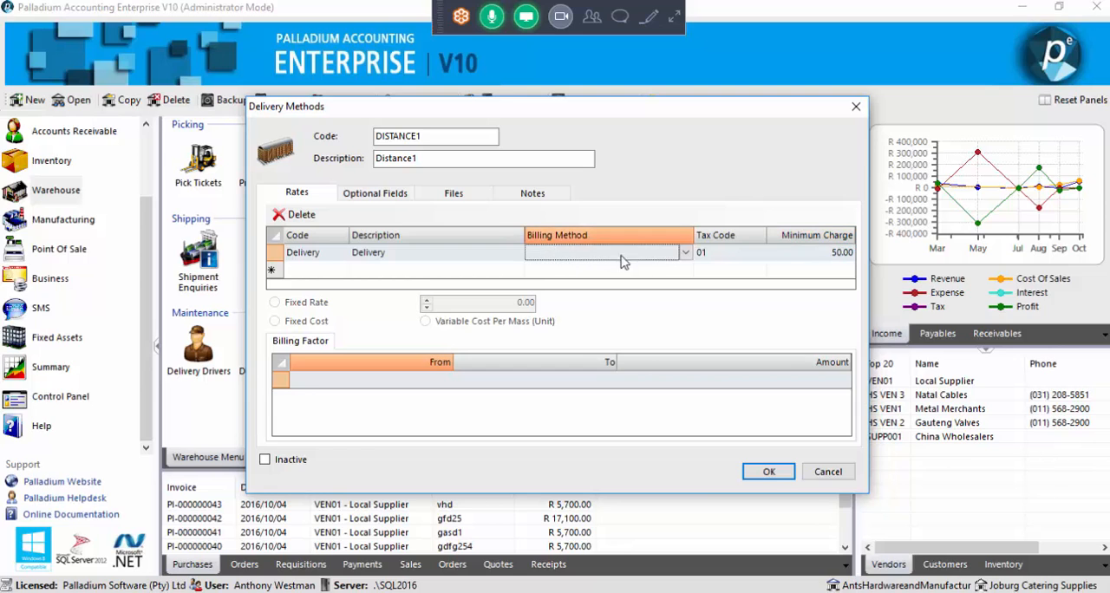
left_click(686, 257)
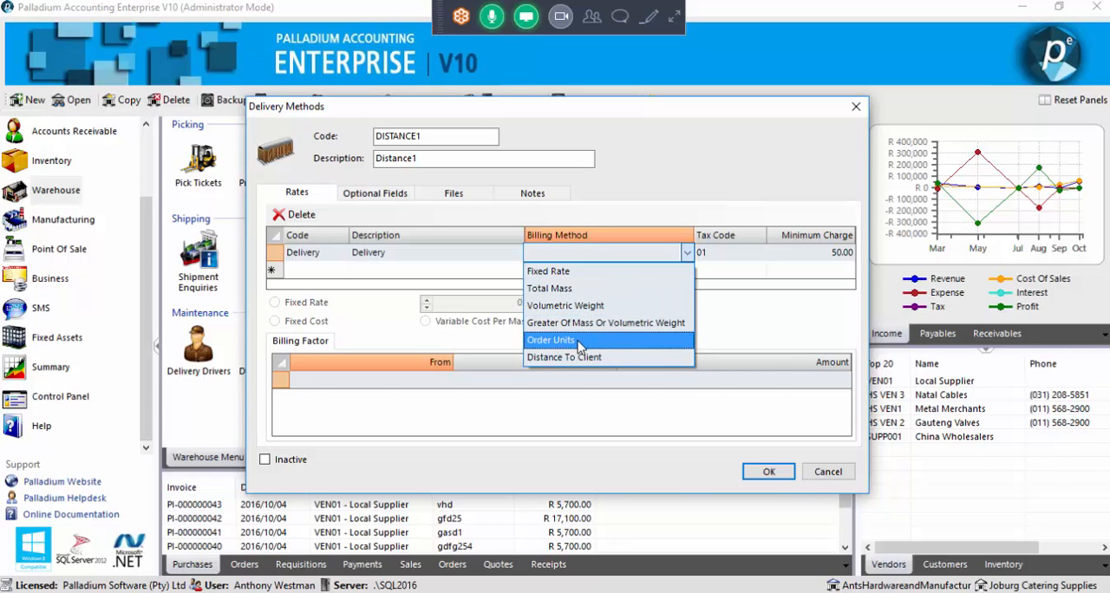
left_click(558, 358)
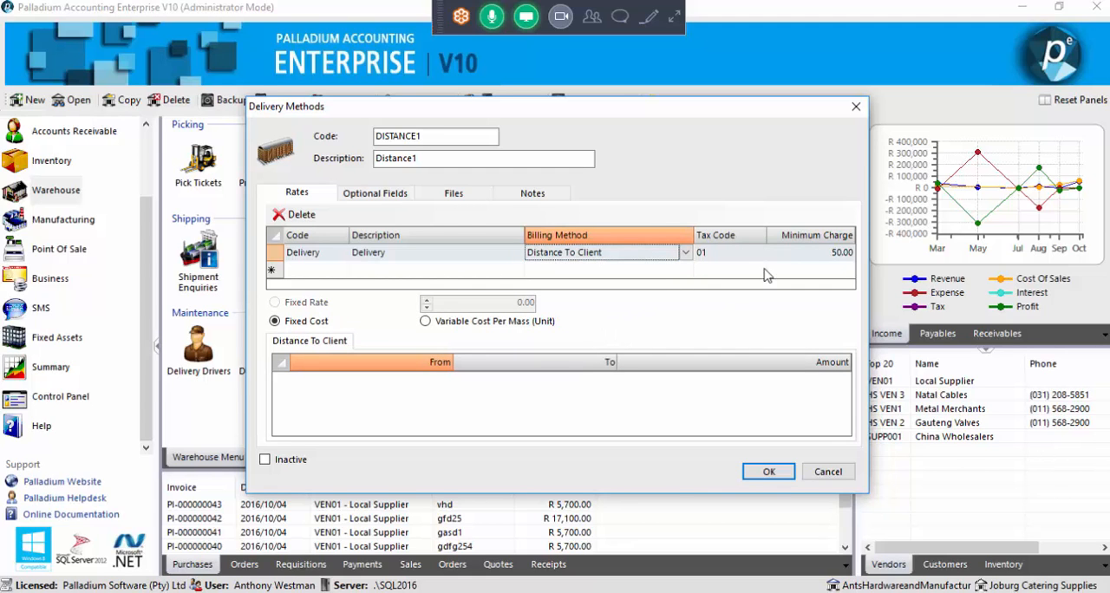
left_click(815, 253)
Enter the first Distance To Client bracket from 1.00 to 10.00 with an amount of 150.00
left_click(434, 384)
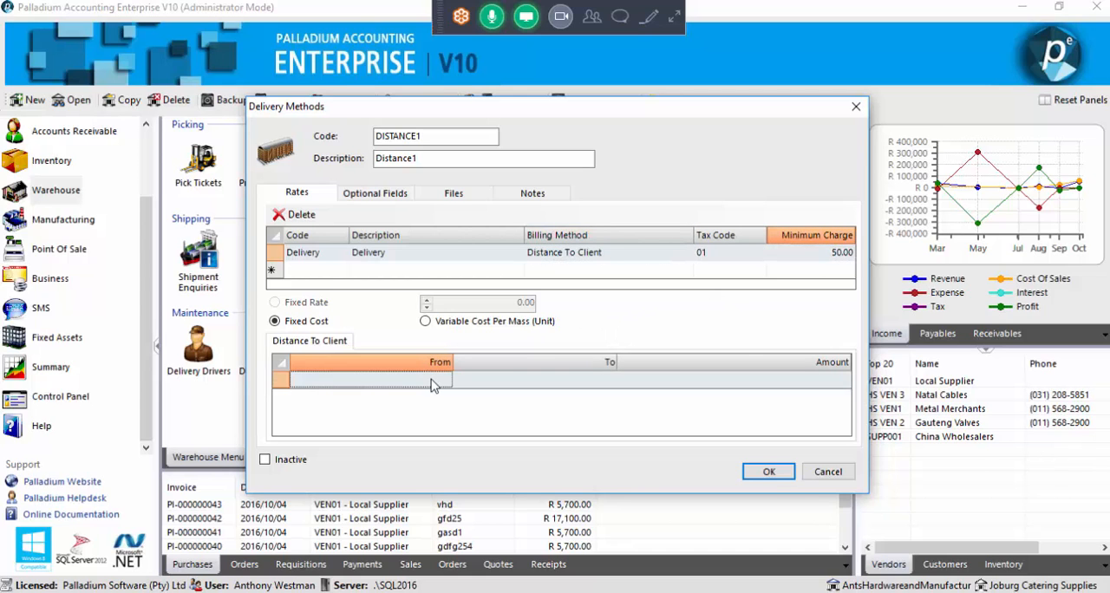
left_click(434, 384)
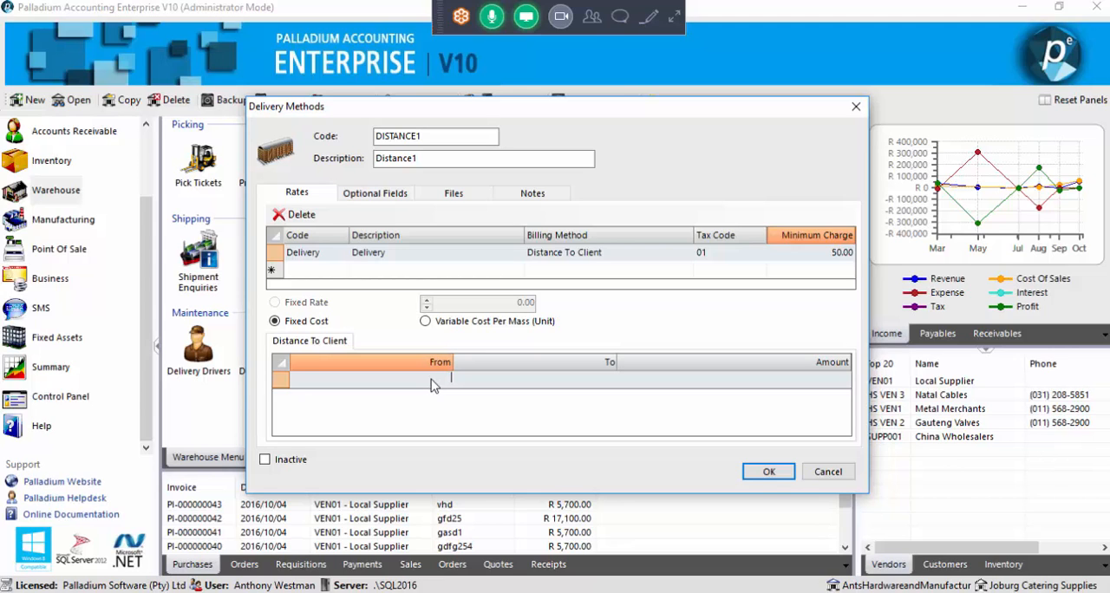
type("100")
key("Tab")
type("1000")
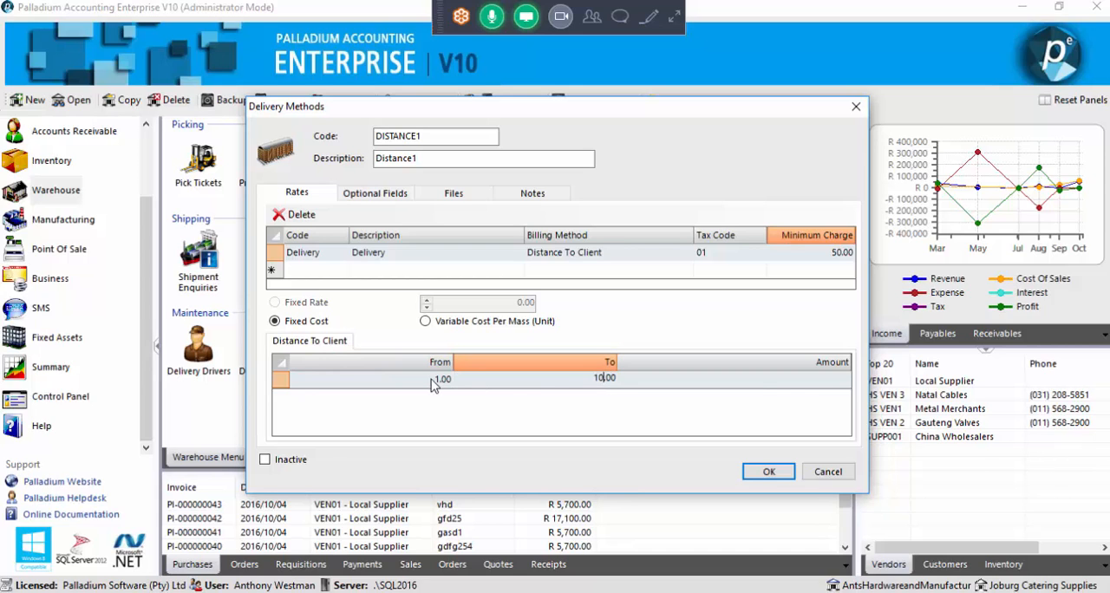
key("Tab")
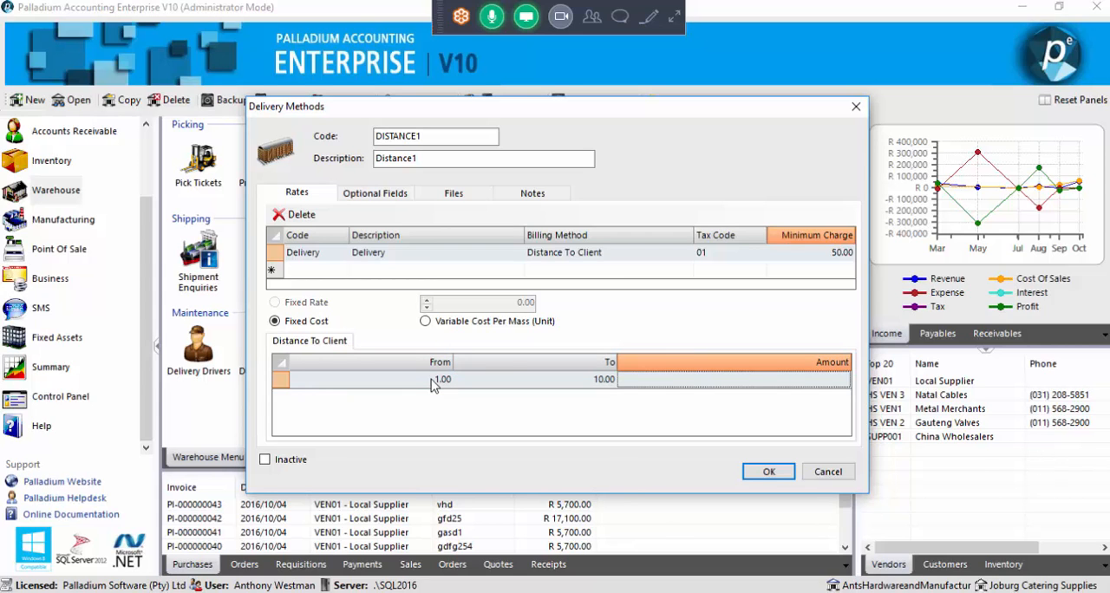
type("15000")
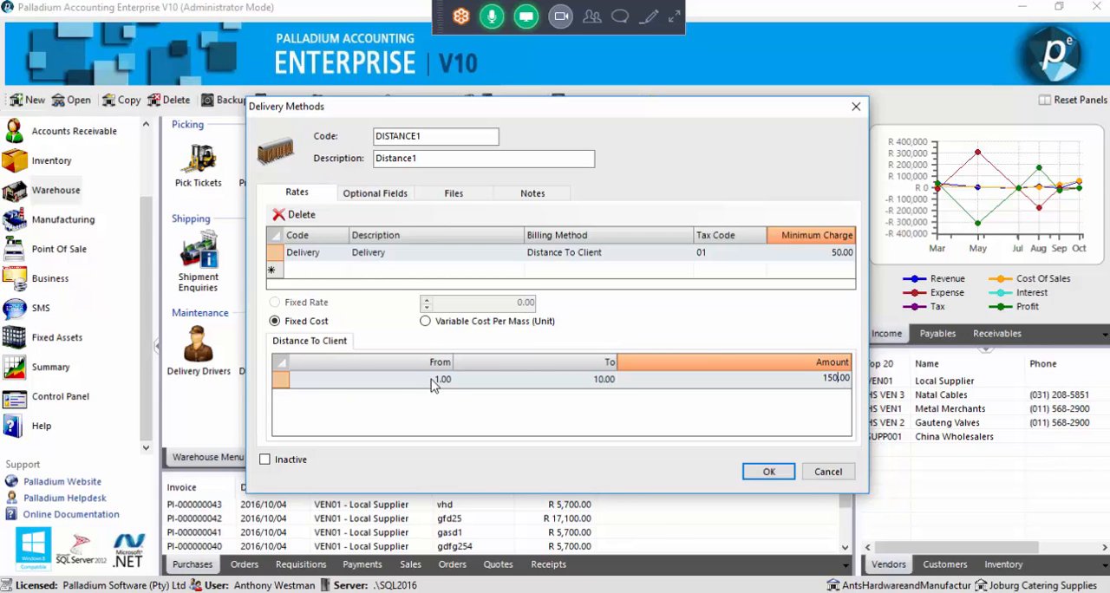
key("Tab")
Enter the second distance bracket from 11.00 to 20.00 with an amount of 250.00
type("11")
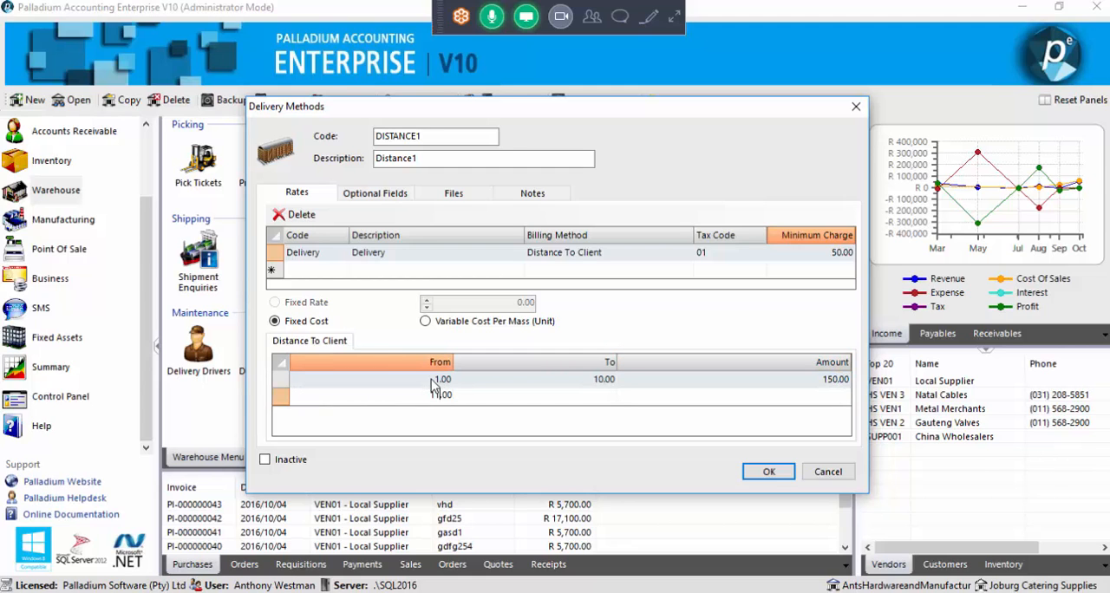
key("Tab")
type("2000")
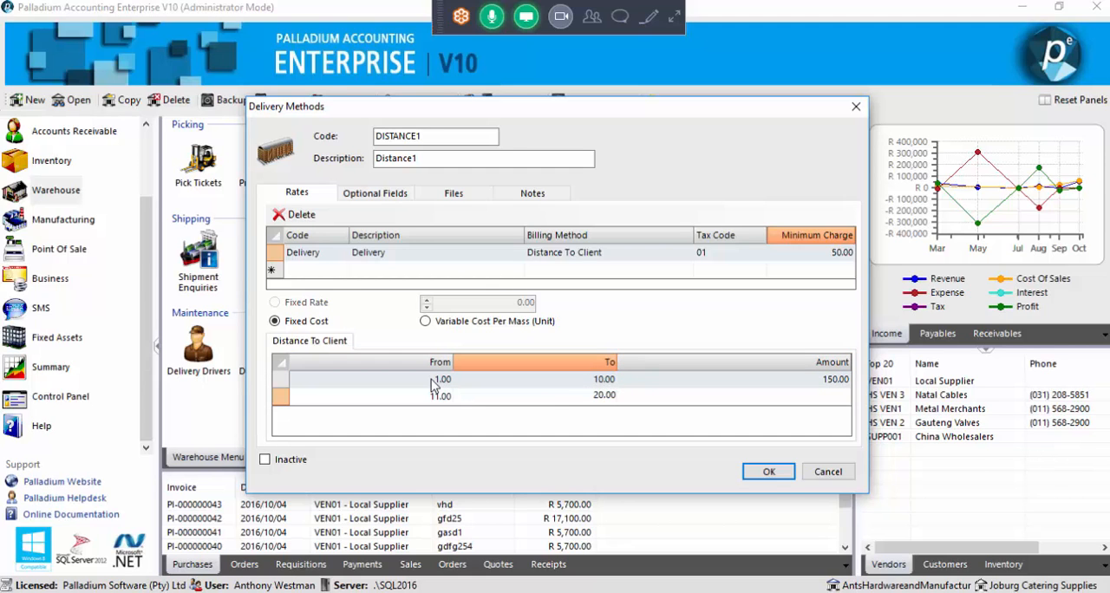
key("Tab")
type("25000")
key("Tab")
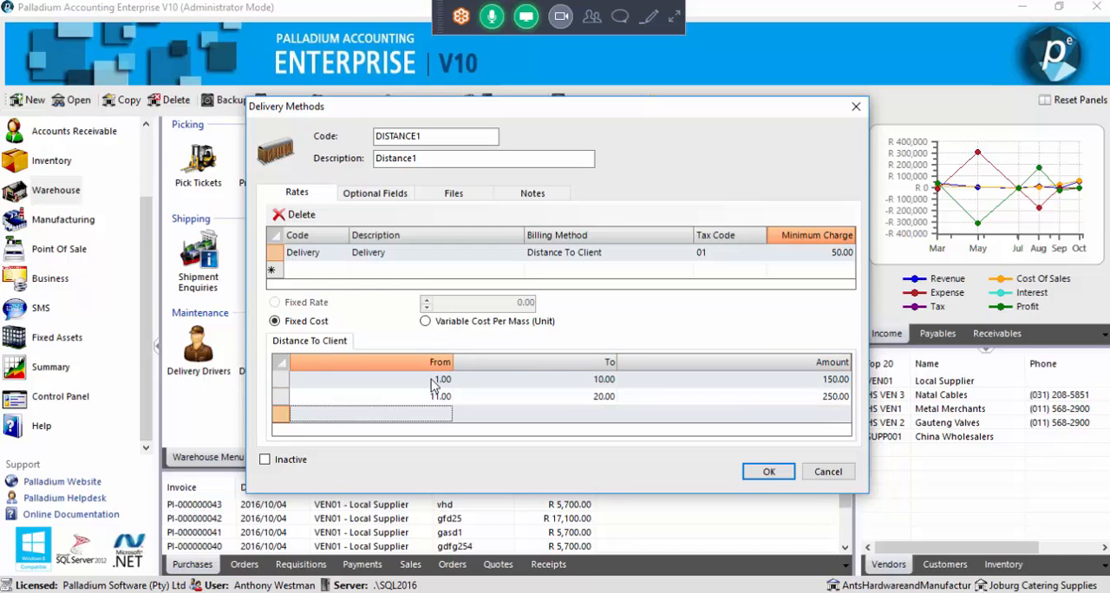
Enter the third distance bracket from 21.00 to 30.00 with an amount of 300.00, and review the brackets
type("21")
key("Tab")
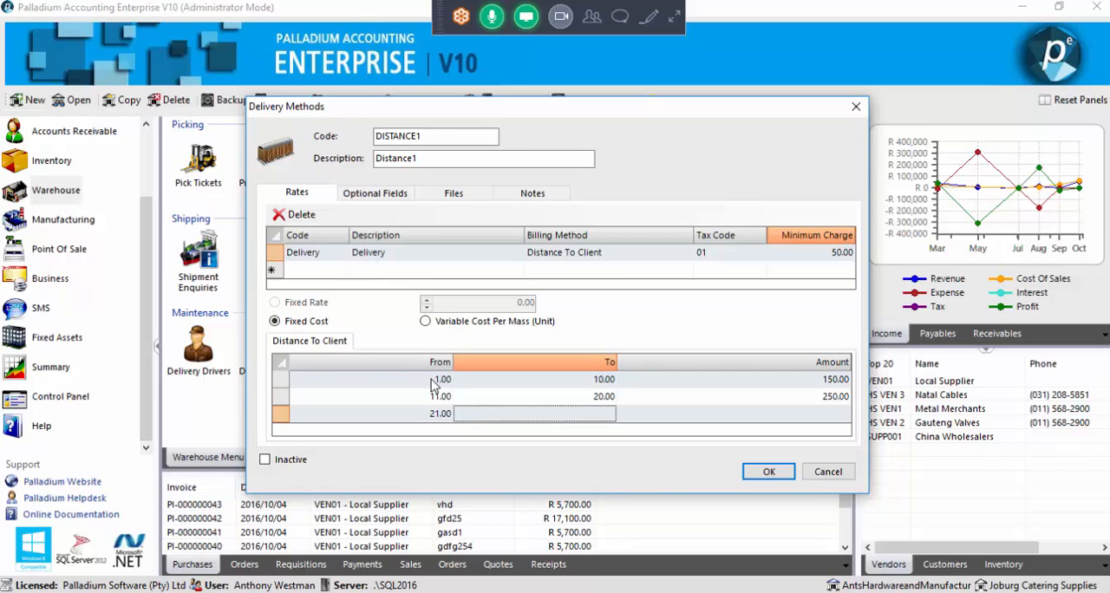
type("30")
key("Tab")
type("300.00")
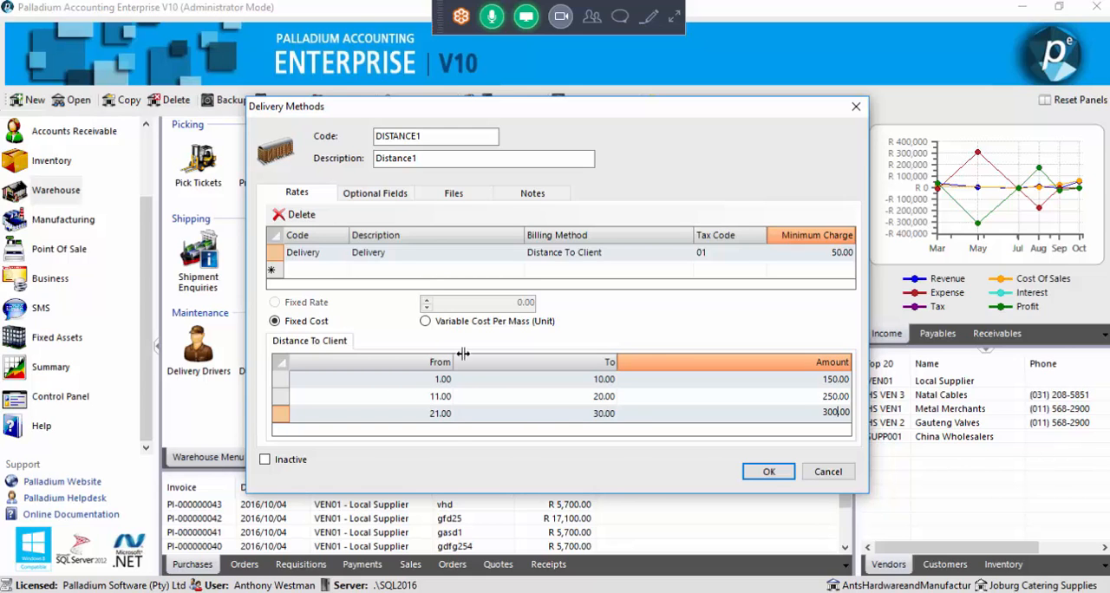
left_click(546, 397)
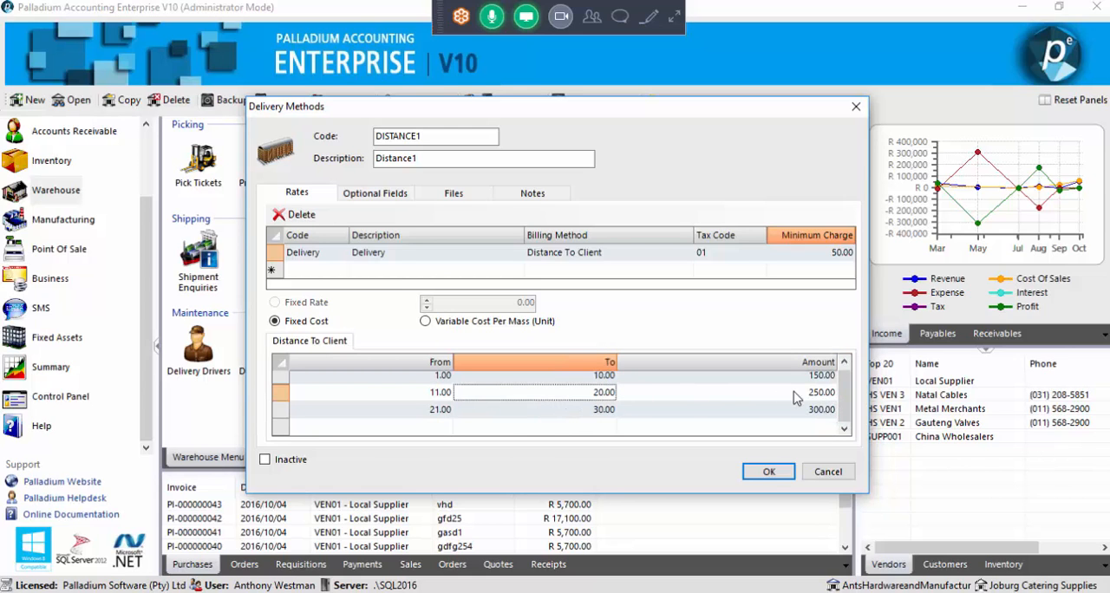
left_click_drag(848, 395, 848, 377)
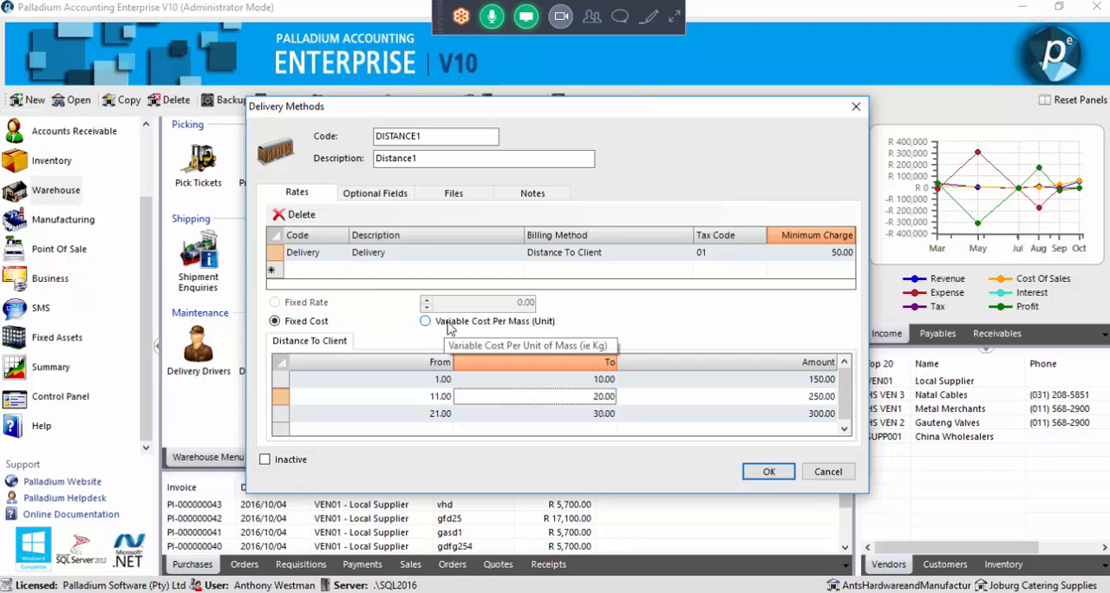
Switch the Delivery rate to Variable Cost Per Mass (Unit) and set the 1.00 to 10.00 bracket's amount to 100.00
left_click(509, 322)
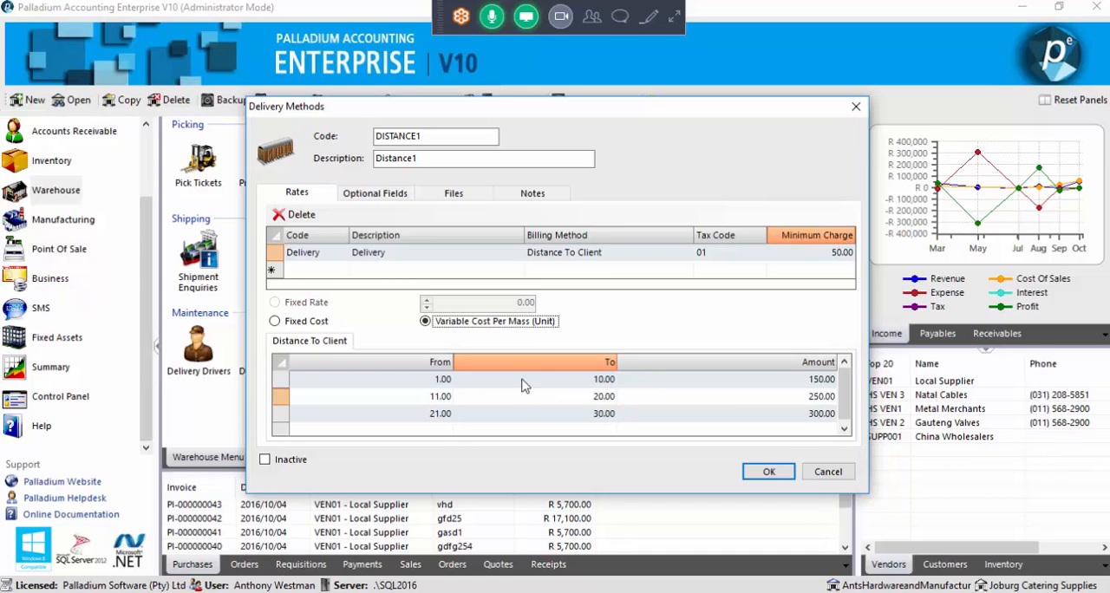
left_click(763, 384)
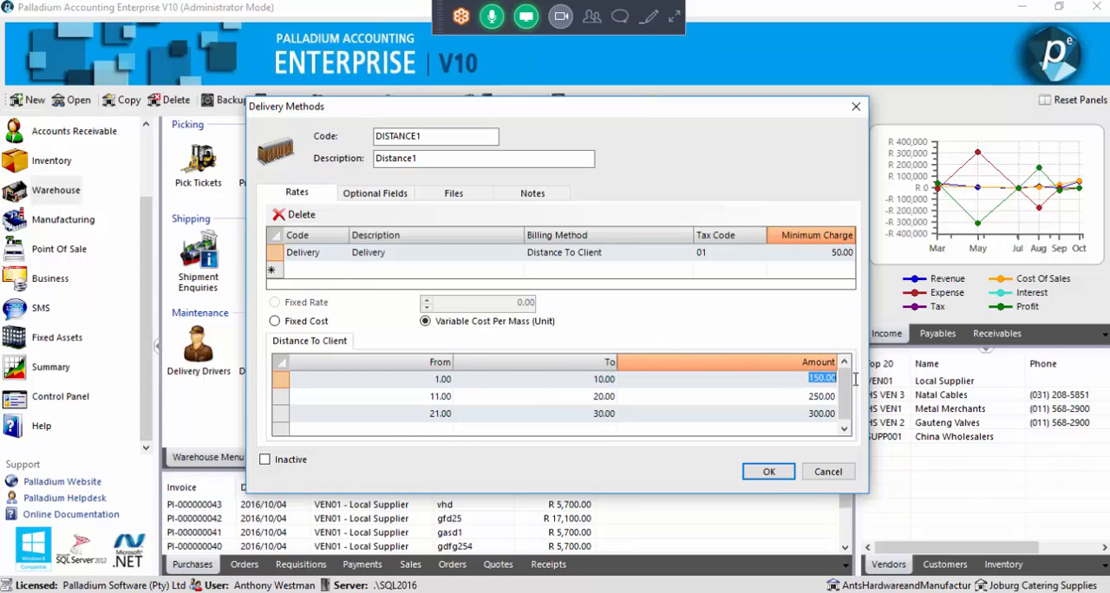
type("100")
left_click(729, 396)
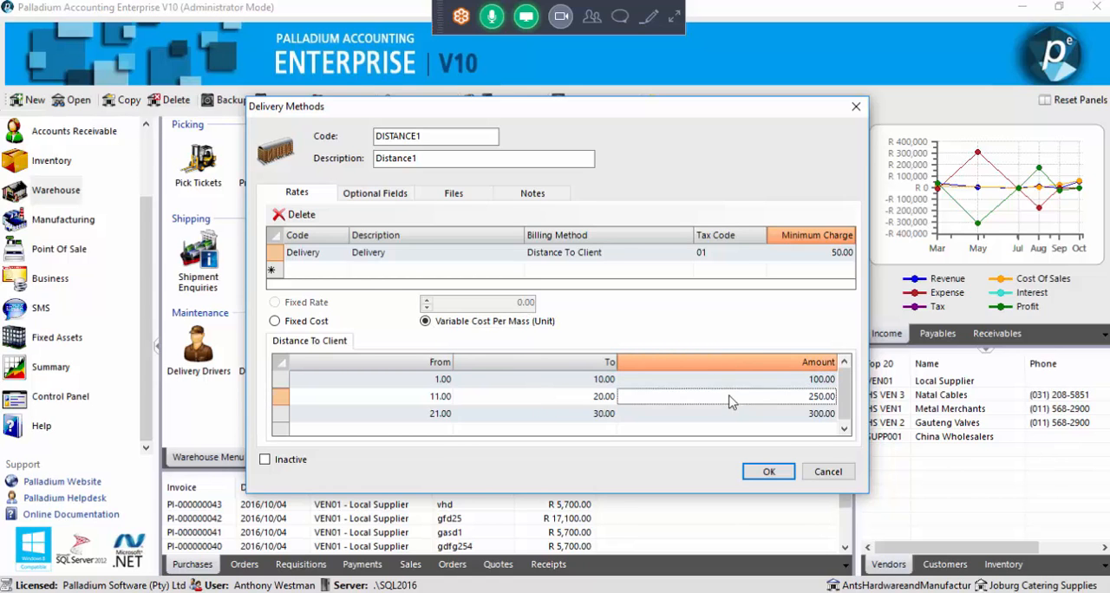
left_click(546, 385)
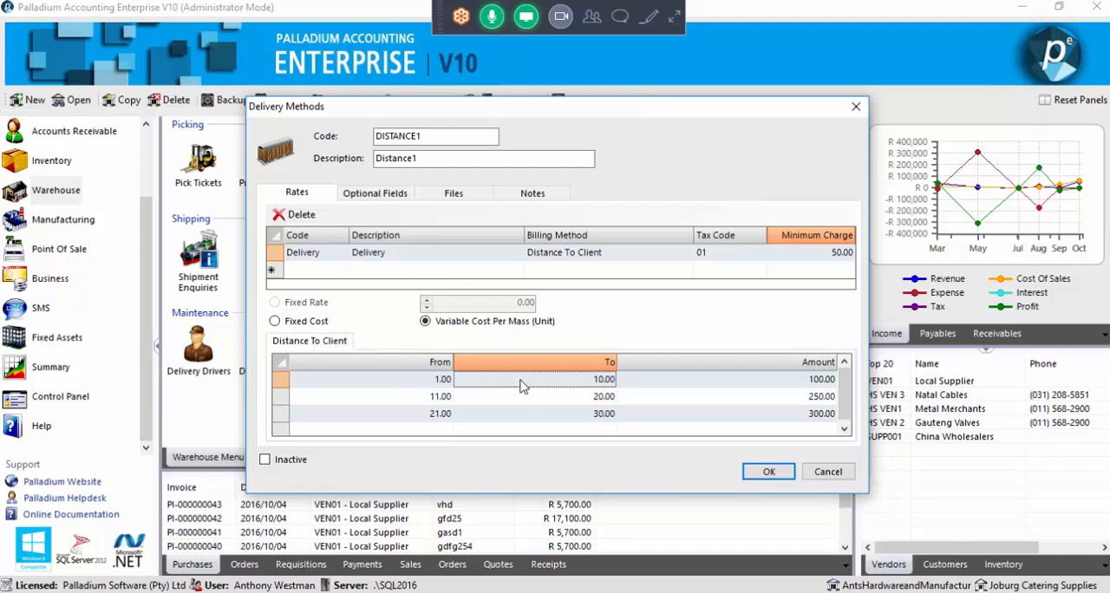
Compare the Fixed Cost and Variable Cost Per Mass (Unit) options, leaving the Delivery rate on Fixed Cost
left_click(327, 323)
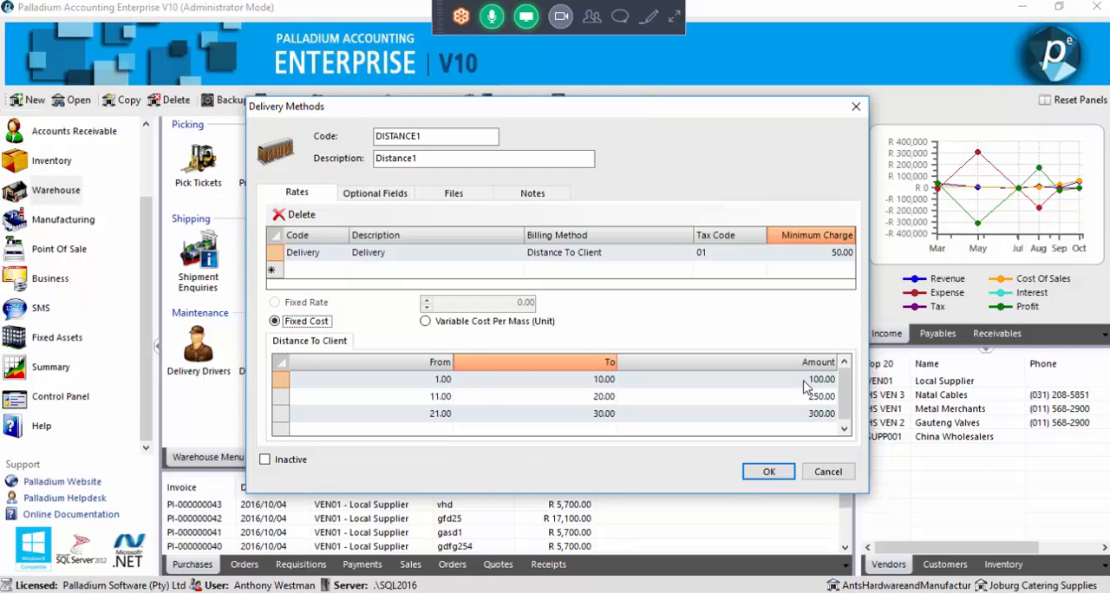
left_click(455, 328)
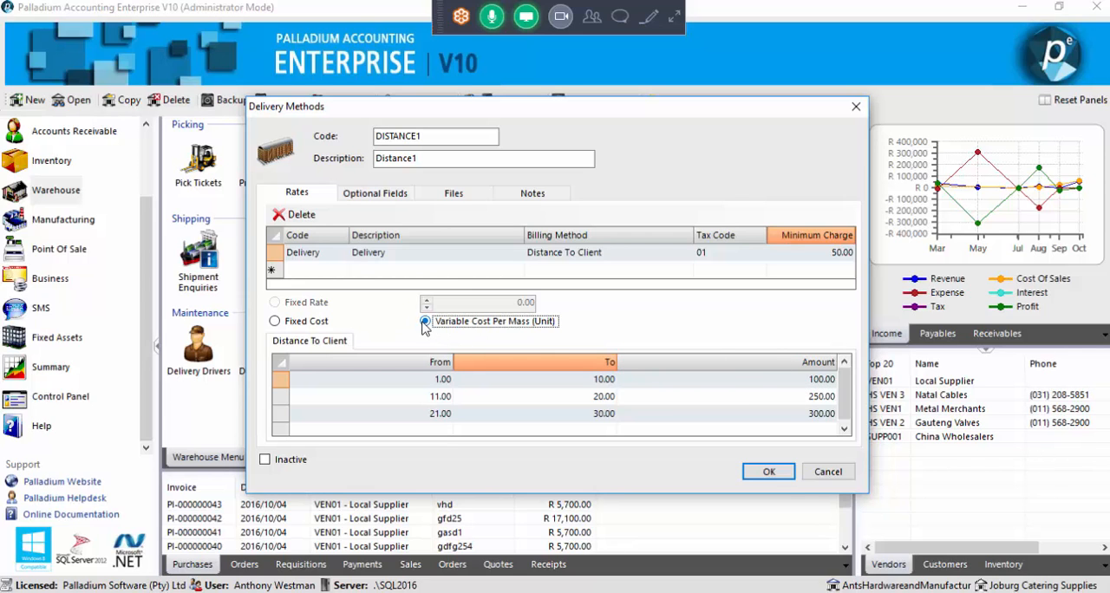
left_click(317, 325)
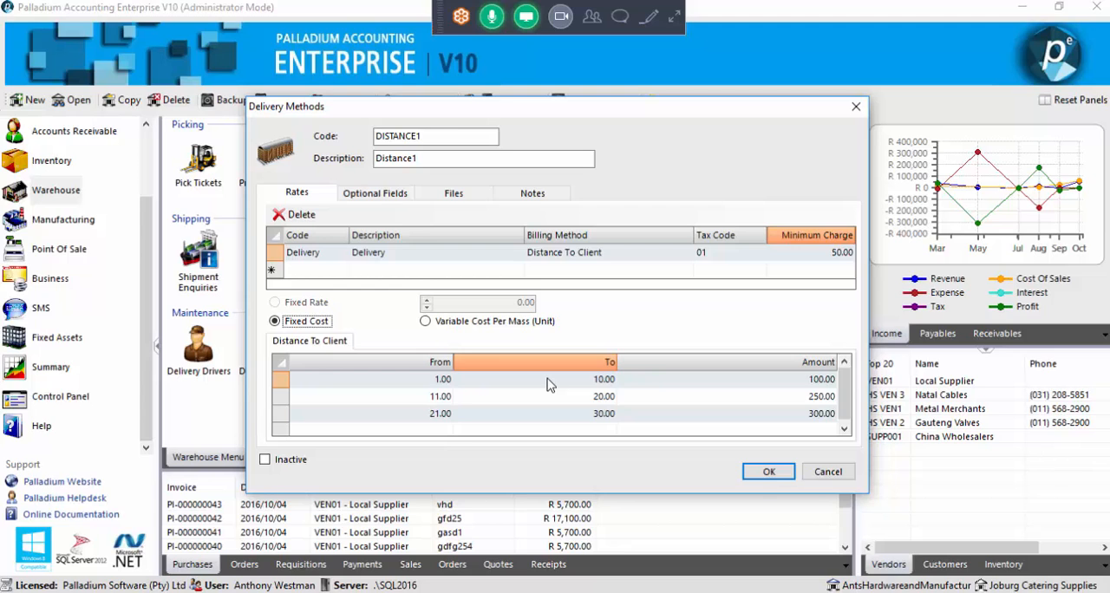
Review the three Distance To Client brackets and save the DISTANCE1 delivery method
left_click(495, 396)
left_click(480, 414)
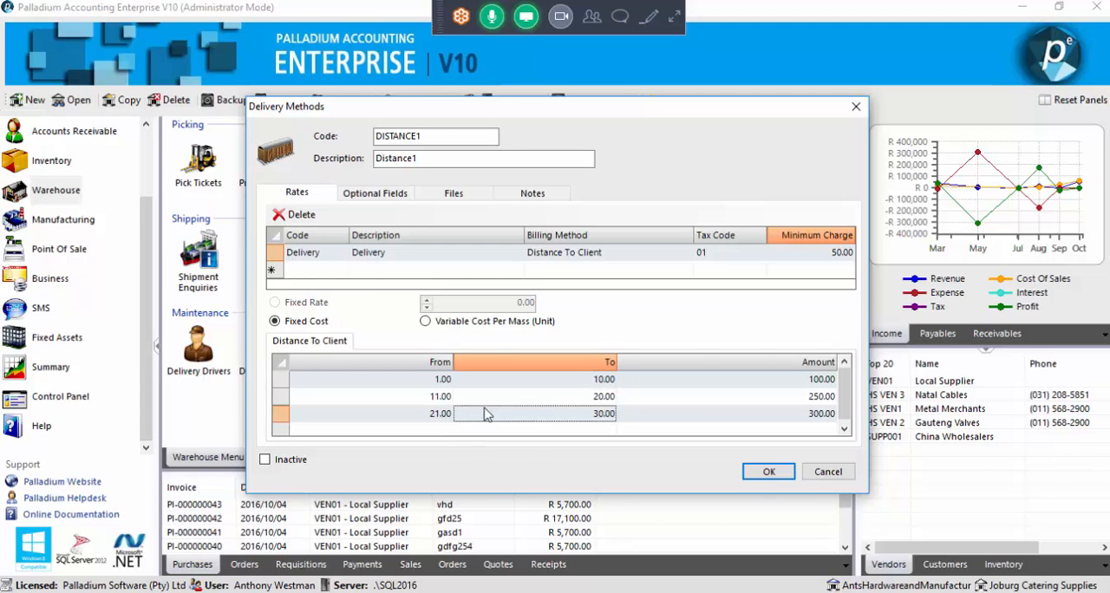
left_click(499, 396)
left_click(511, 382)
left_click(517, 398)
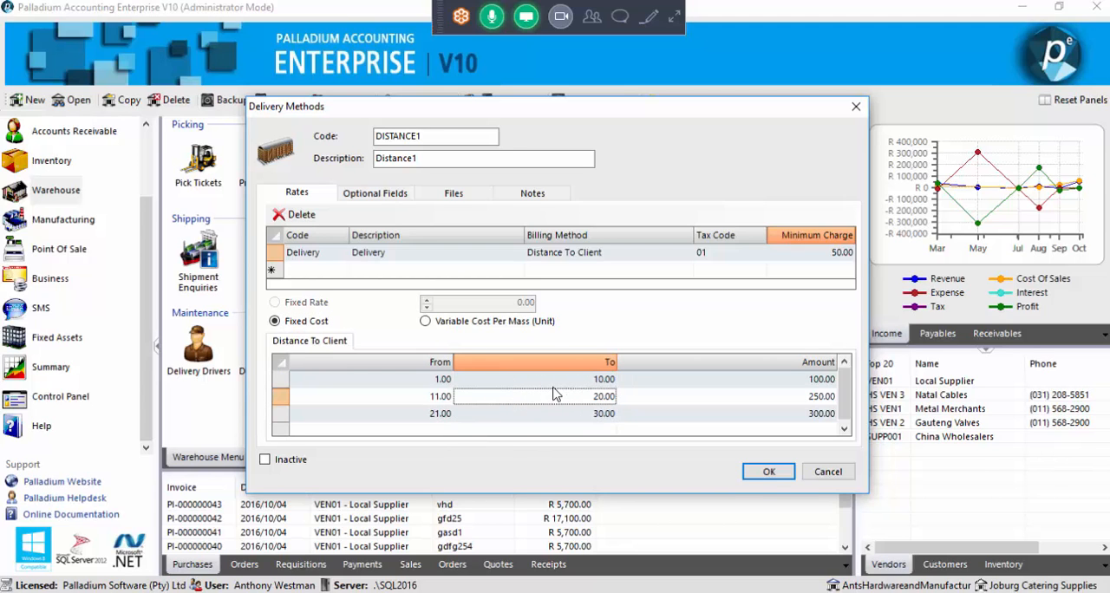
left_click(550, 381)
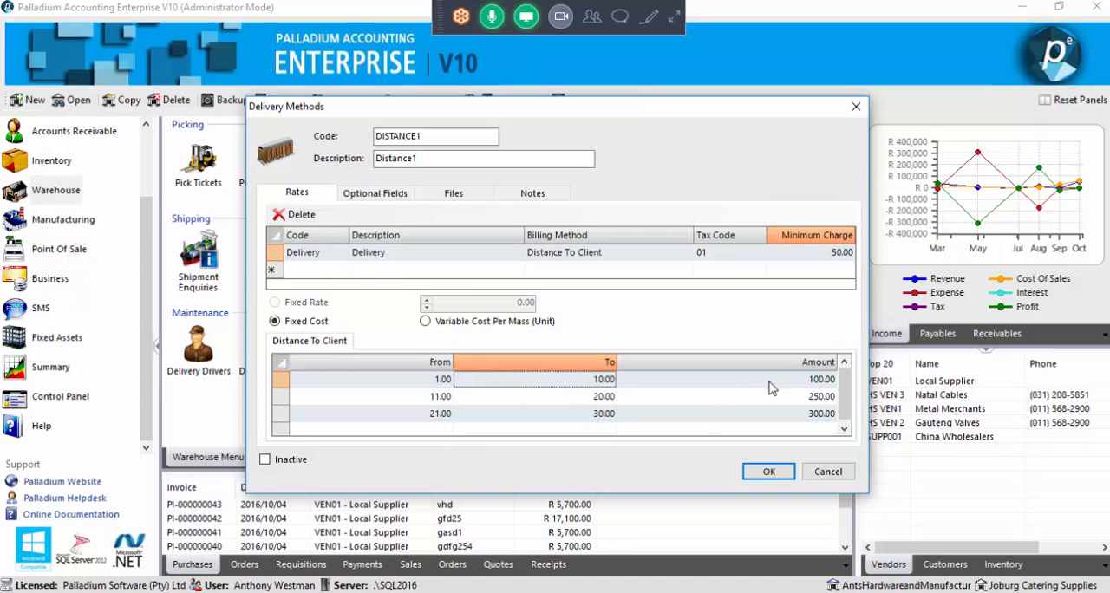
left_click(769, 471)
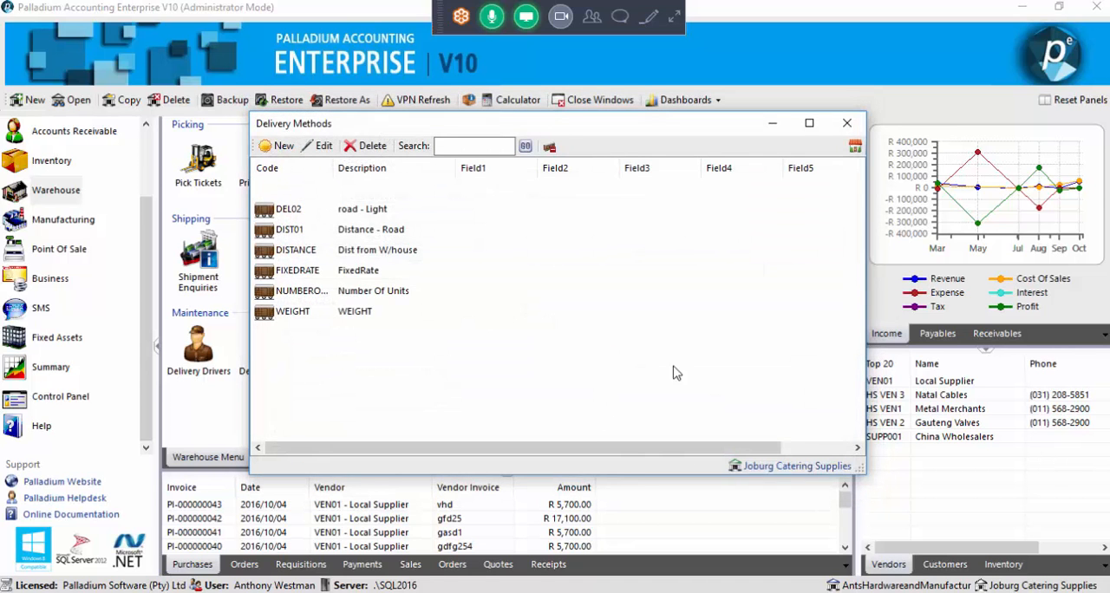
left_click(744, 375)
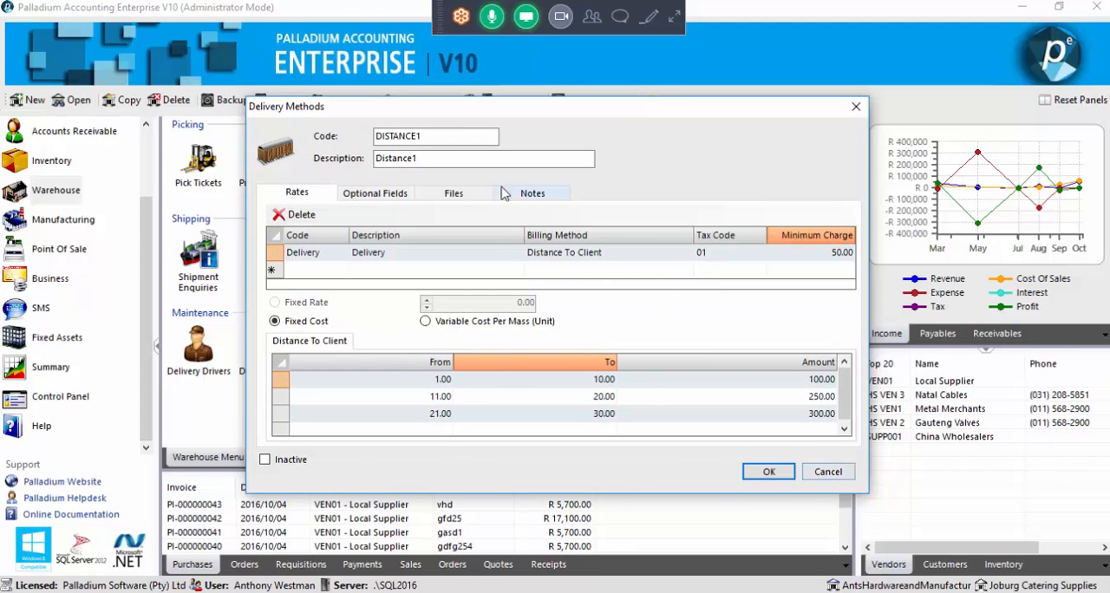
left_click(827, 472)
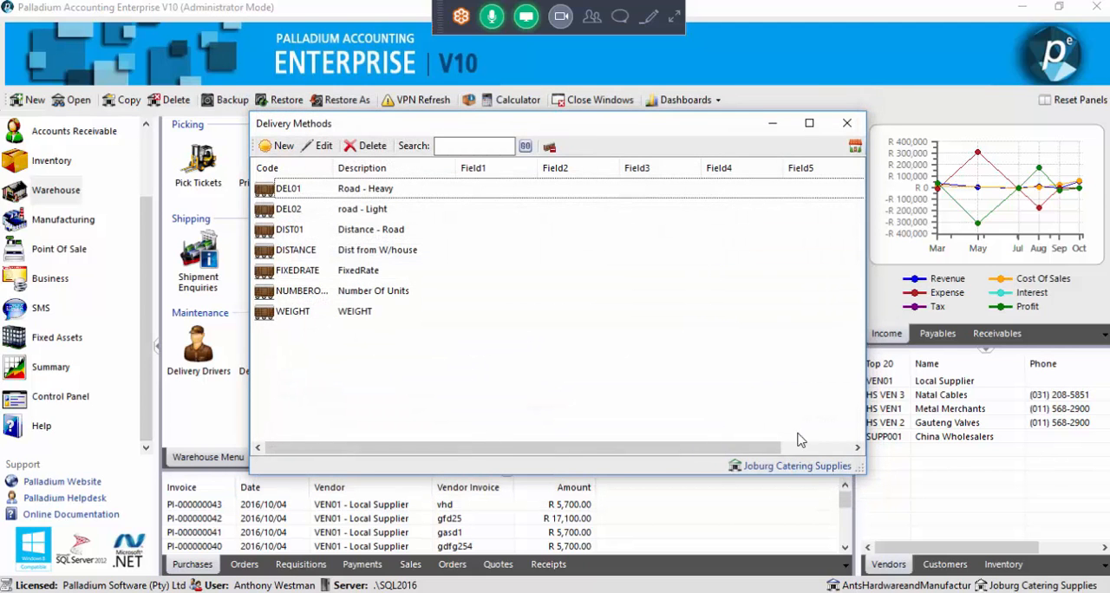
Examine the rates of the existing DIST01 and DISTANCE delivery methods, leaving both unchanged, and close the list
double_click(370, 230)
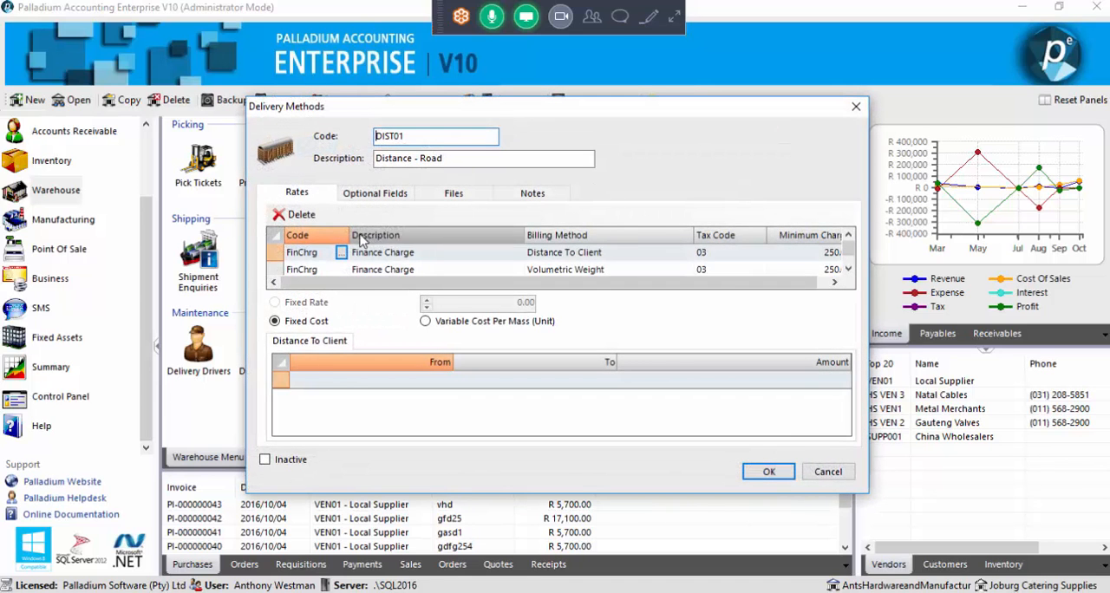
left_click(827, 472)
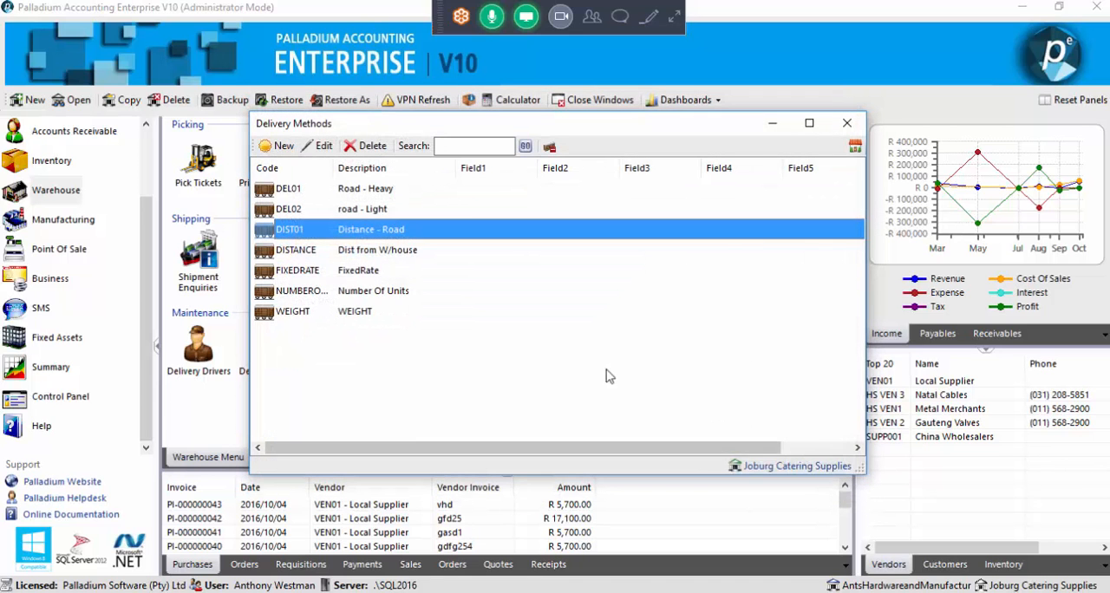
double_click(369, 250)
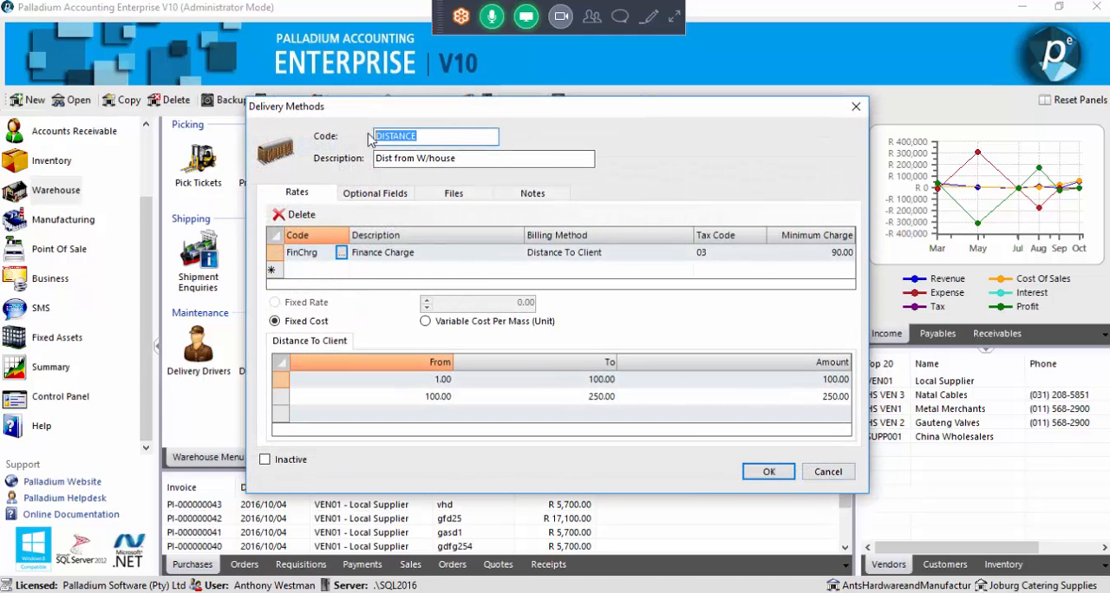
left_click(855, 106)
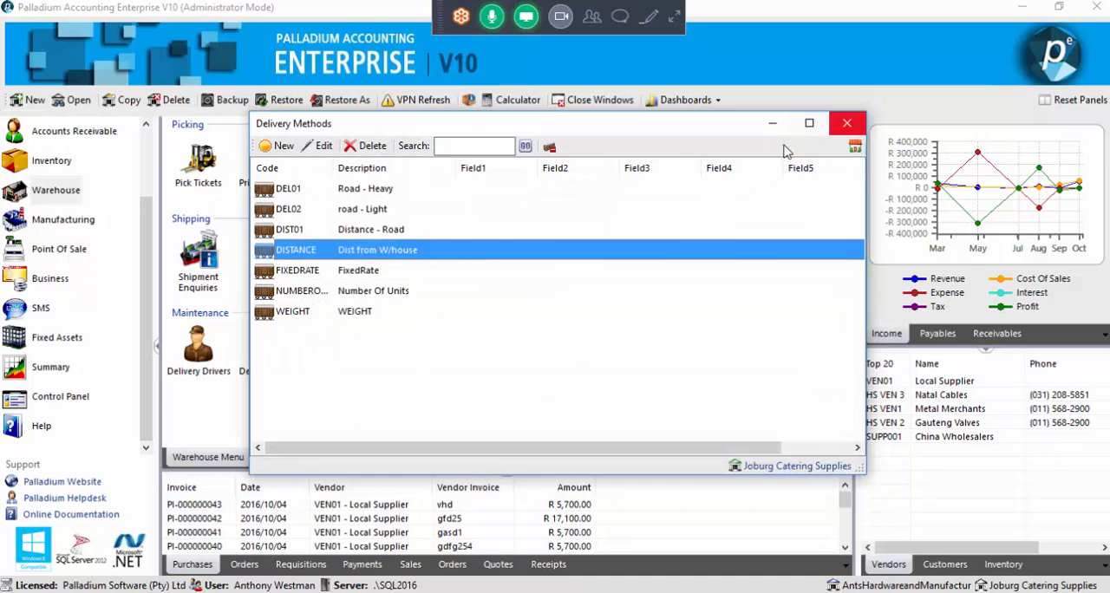
left_click(846, 122)
scroll(128, 246, "up", 3)
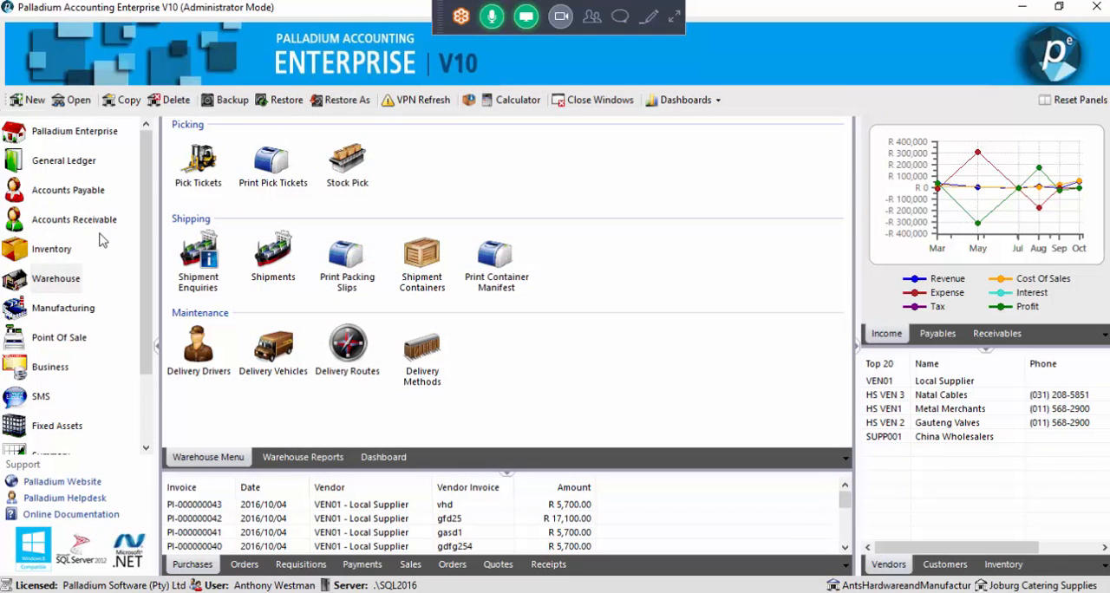
left_click(95, 222)
left_click(206, 421)
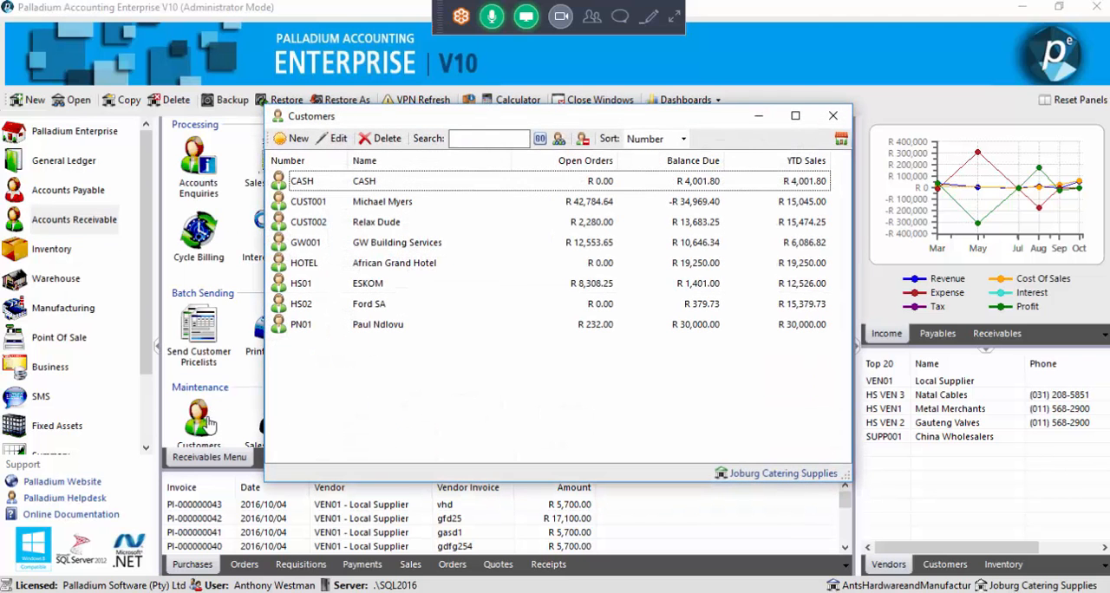
left_click(833, 116)
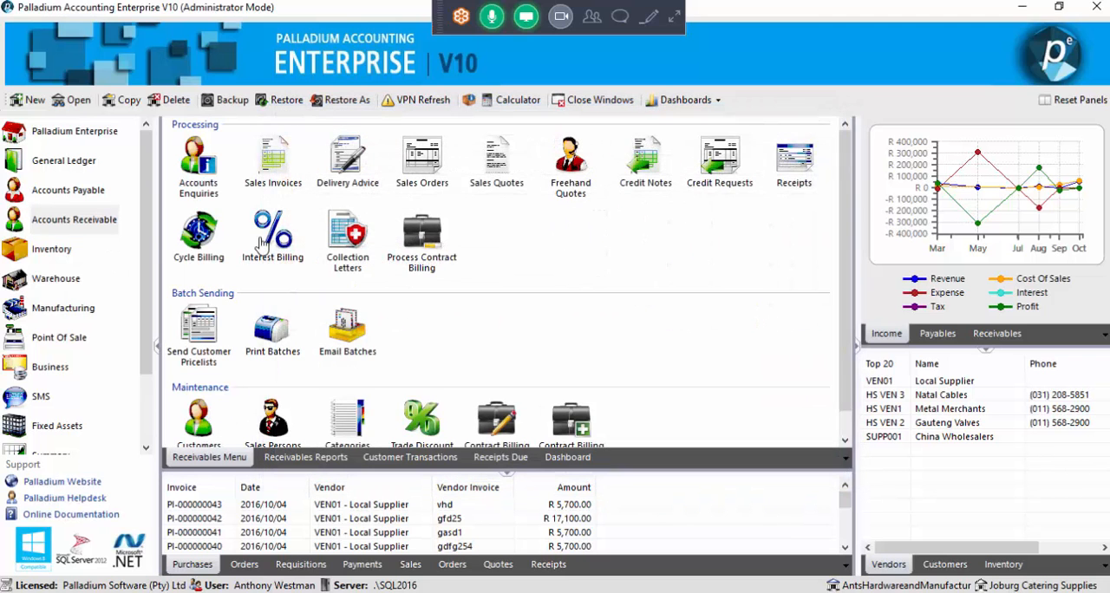
left_click(55, 278)
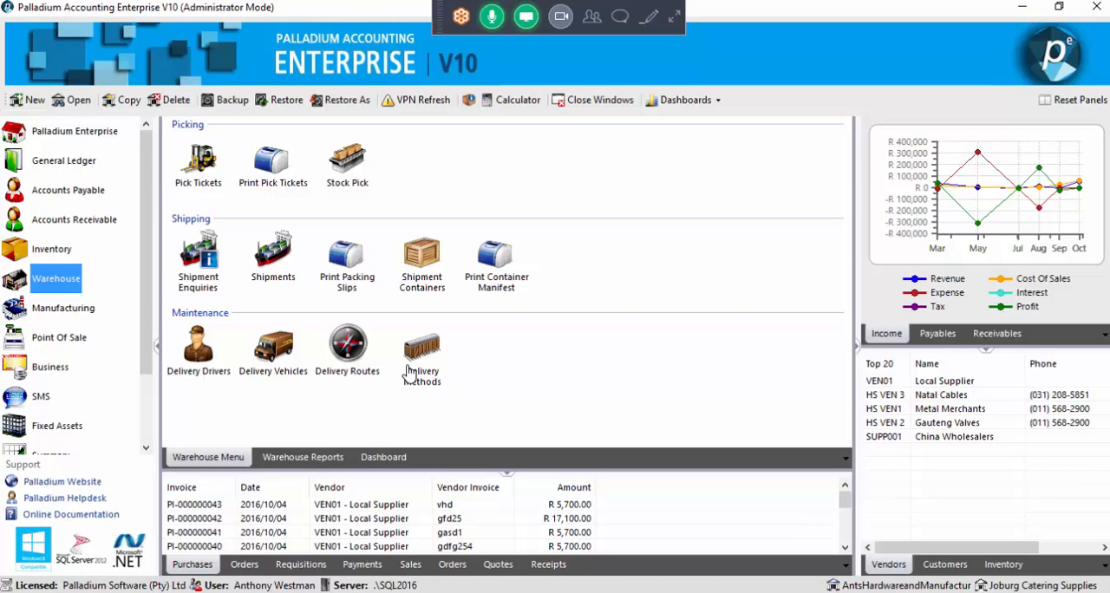
left_click(76, 226)
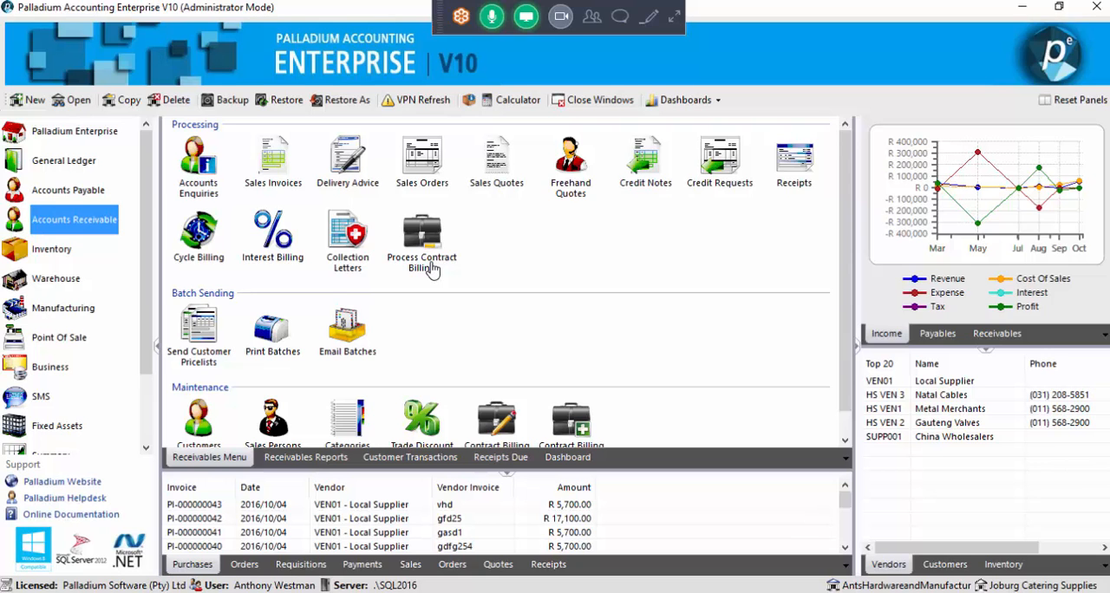
Check the warehouse's delivery methods list for the new DISTANCE1 method and close it
left_click(52, 281)
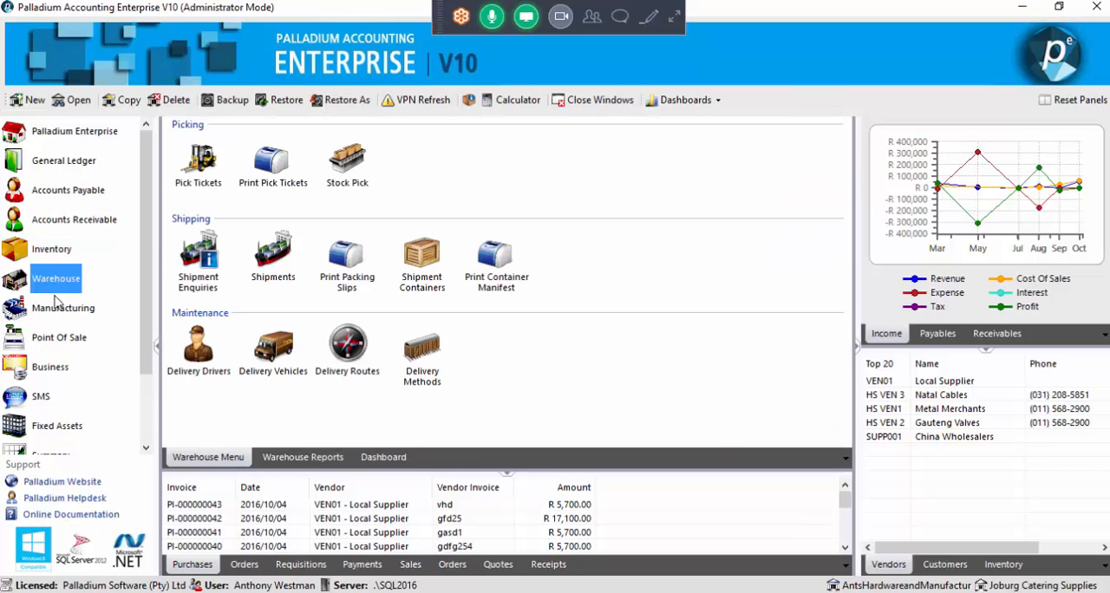
left_click(423, 360)
double_click(422, 360)
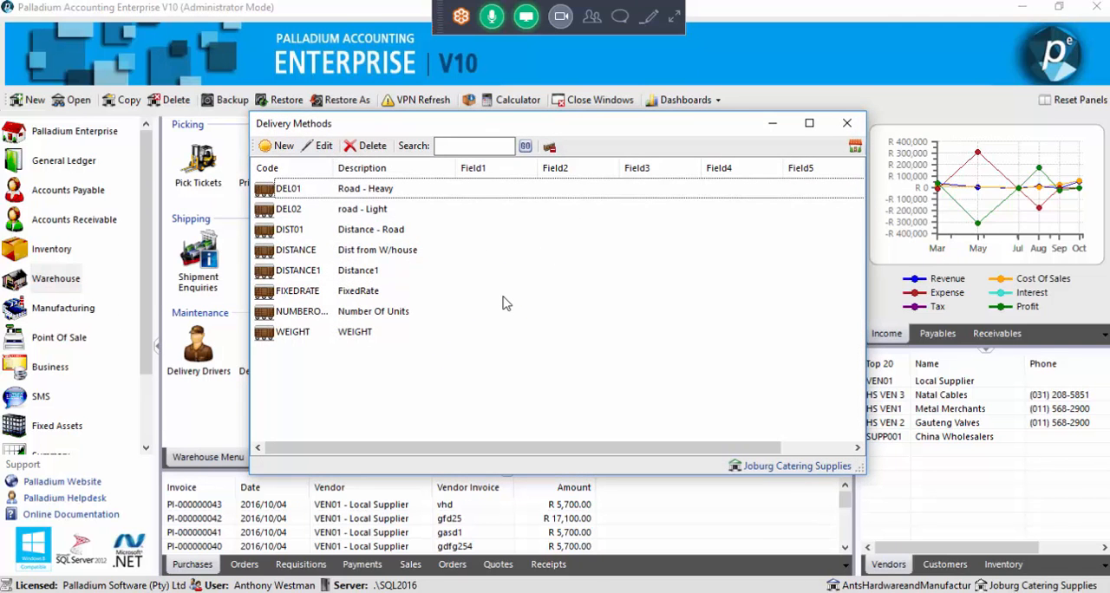
left_click(847, 123)
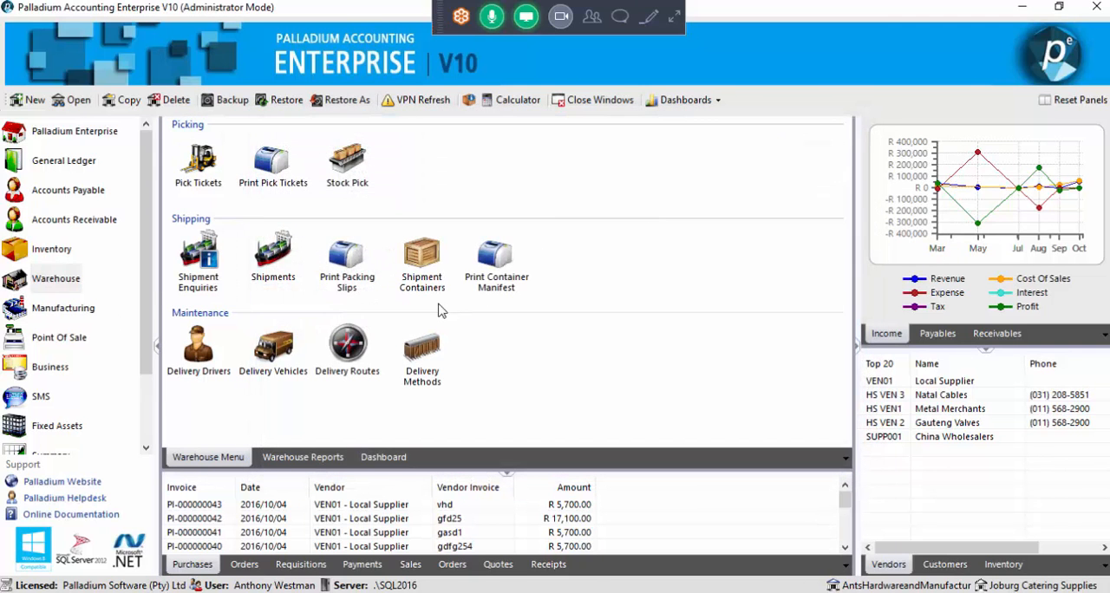
Open the last listed customer's record from Accounts Receivable and show its shipping locations
left_click(74, 222)
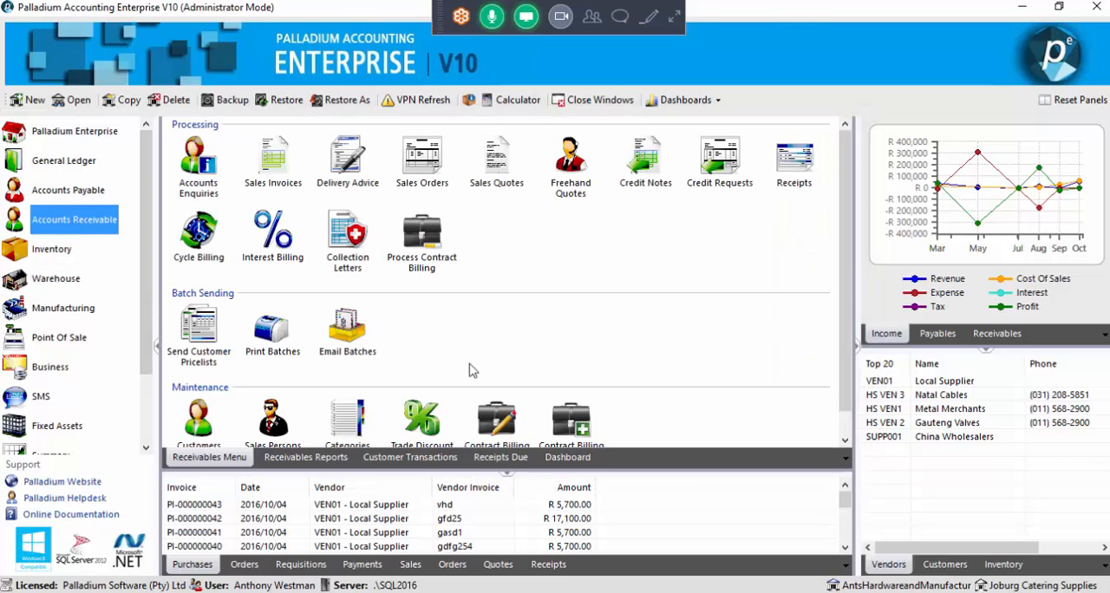
scroll(512, 408, "down", 1)
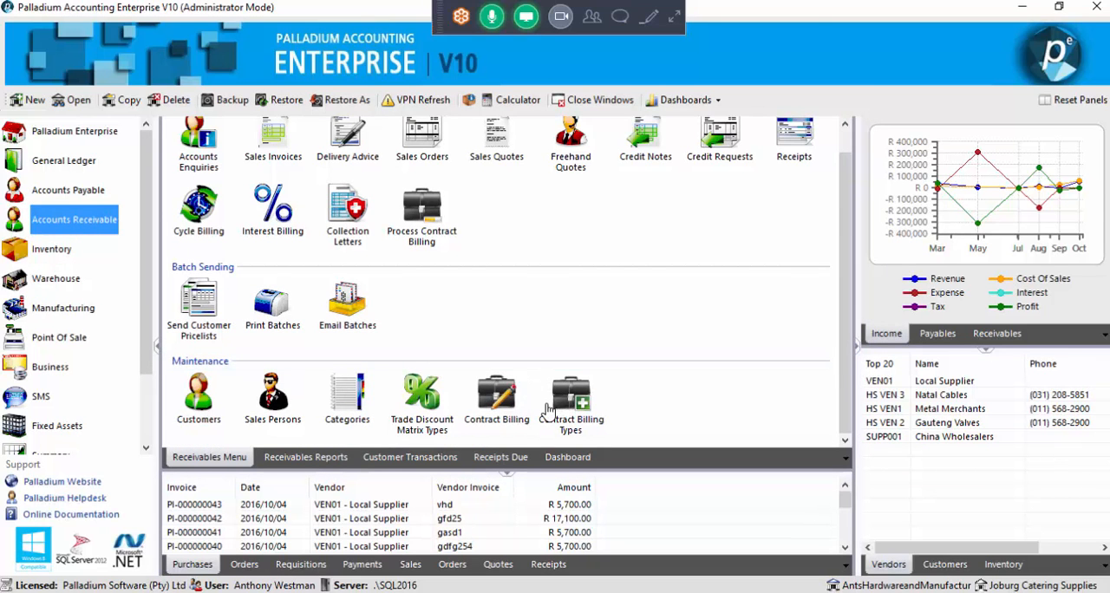
scroll(374, 382, "up", 1)
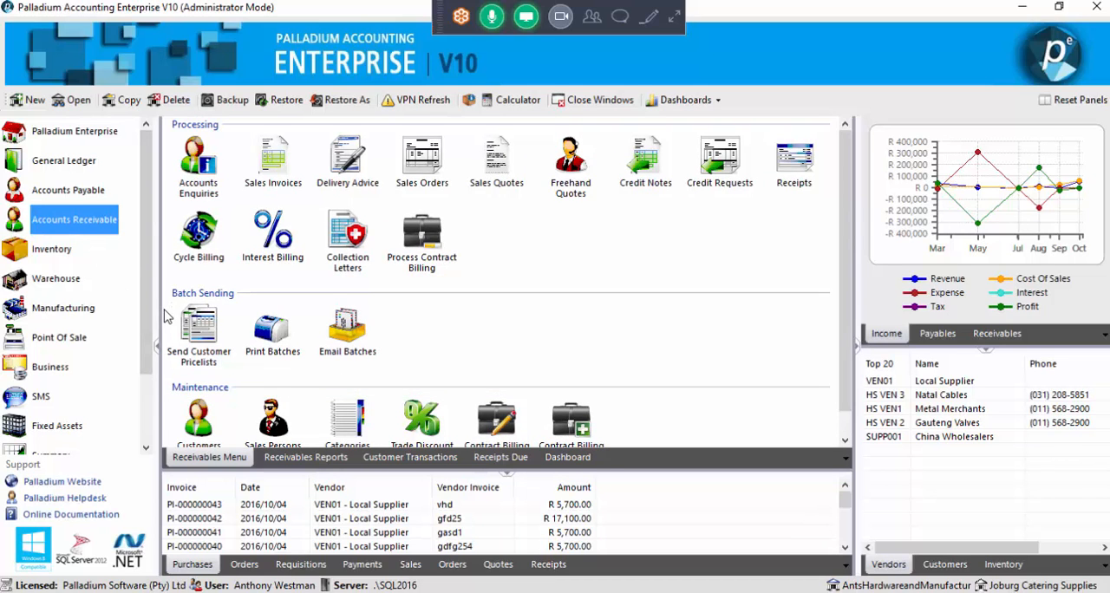
left_click(202, 419)
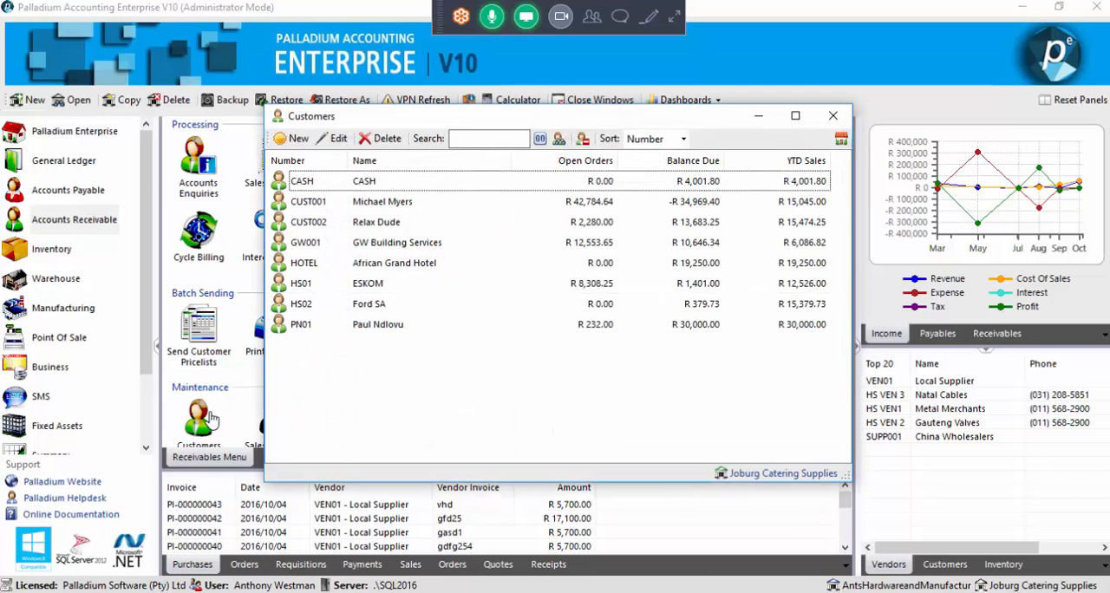
left_click(371, 333)
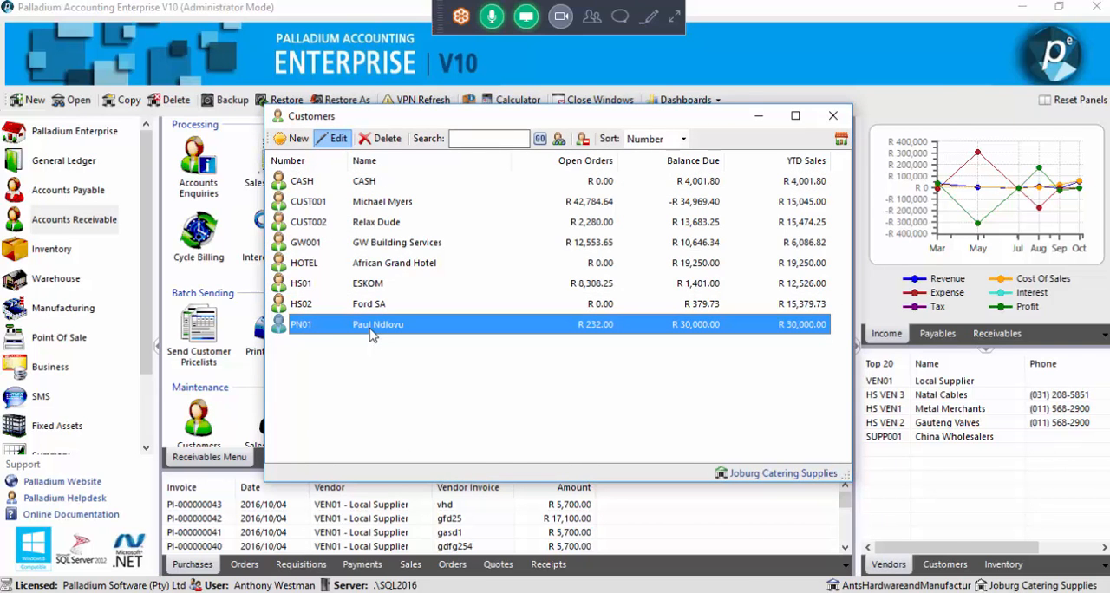
double_click(371, 334)
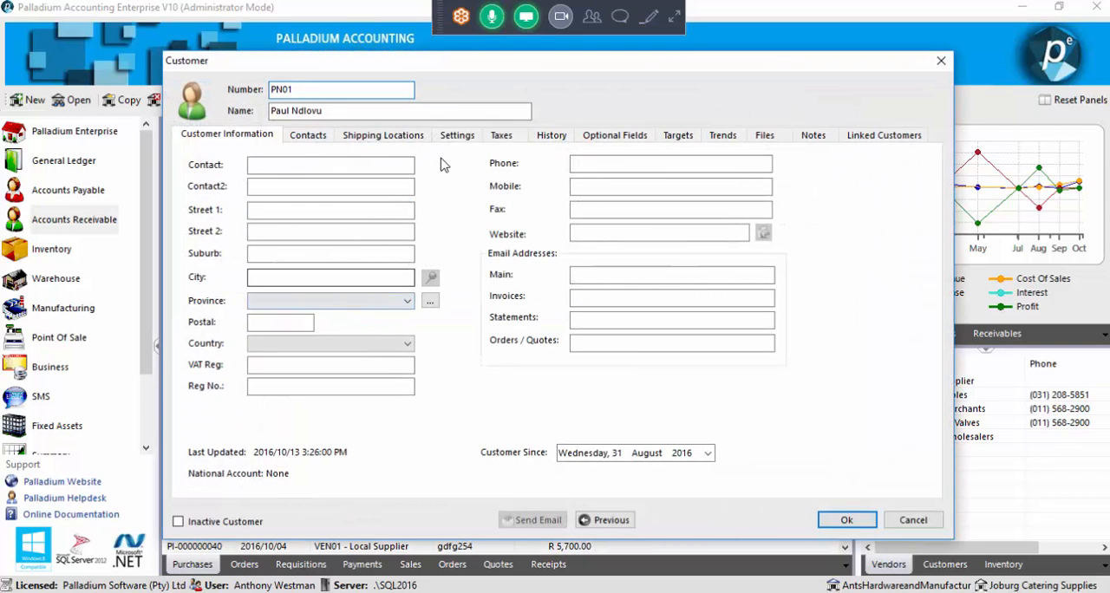
left_click(413, 138)
Add a shipping location named "bodafon hall" with a distance of 8 to the customer, save the record and close the customer list
left_click(208, 156)
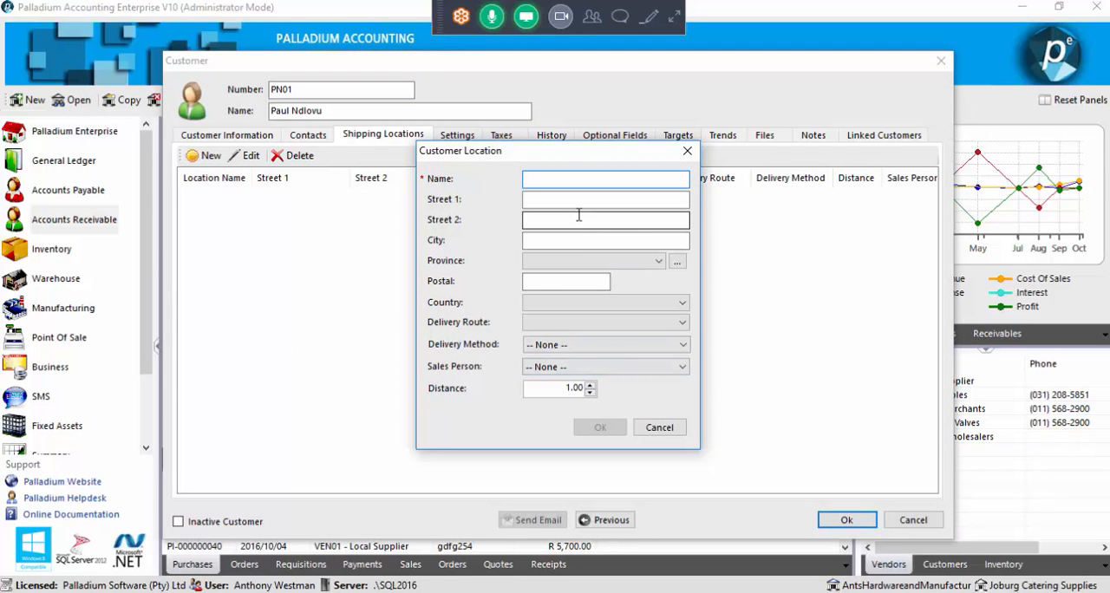
type("ba")
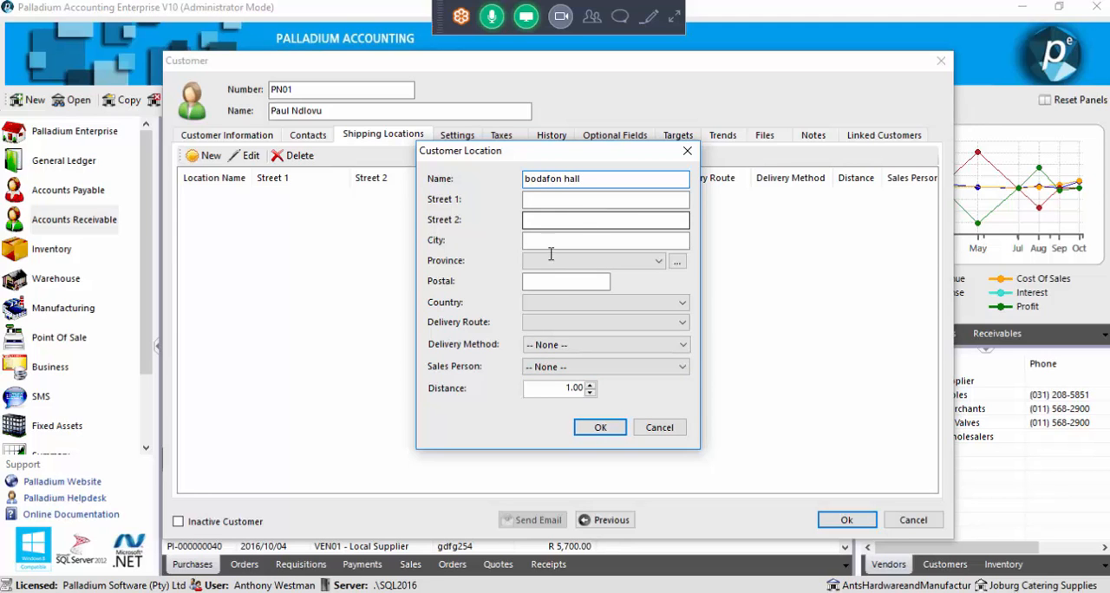
left_click(570, 387)
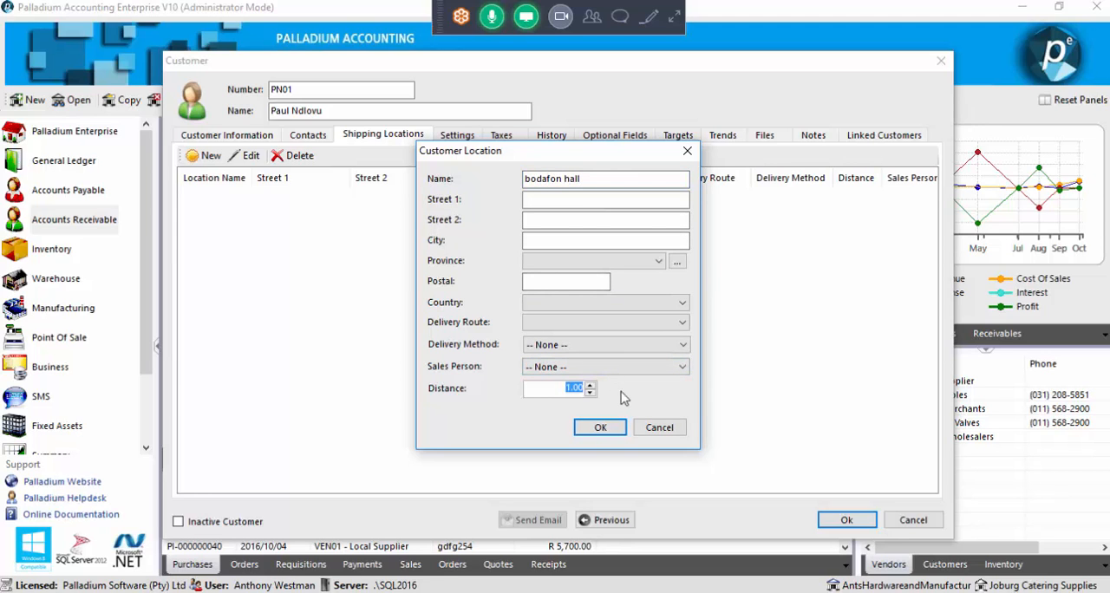
type("8")
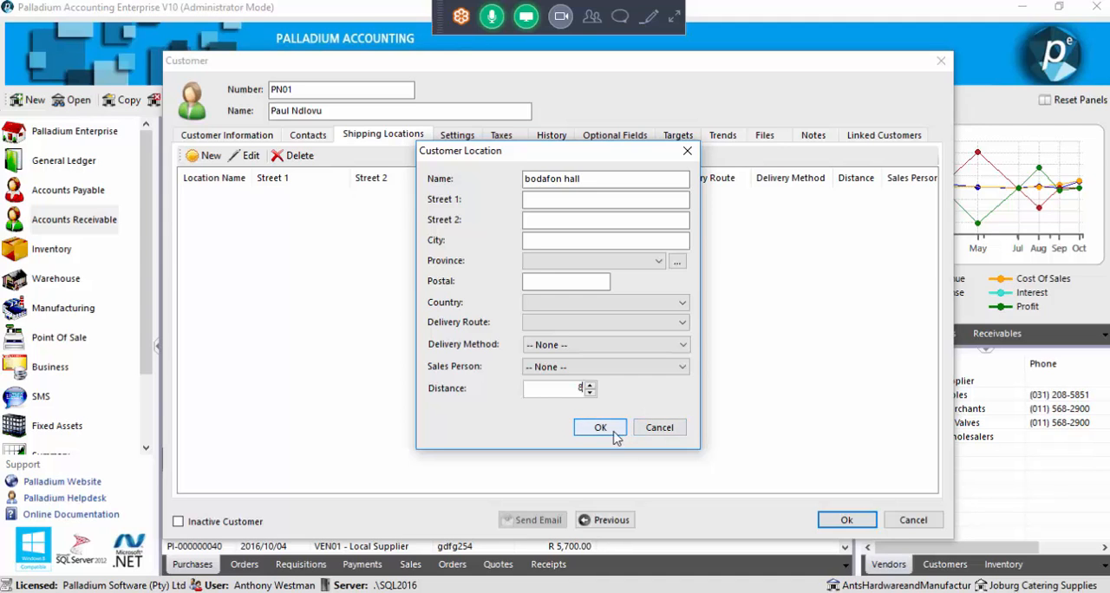
left_click(601, 428)
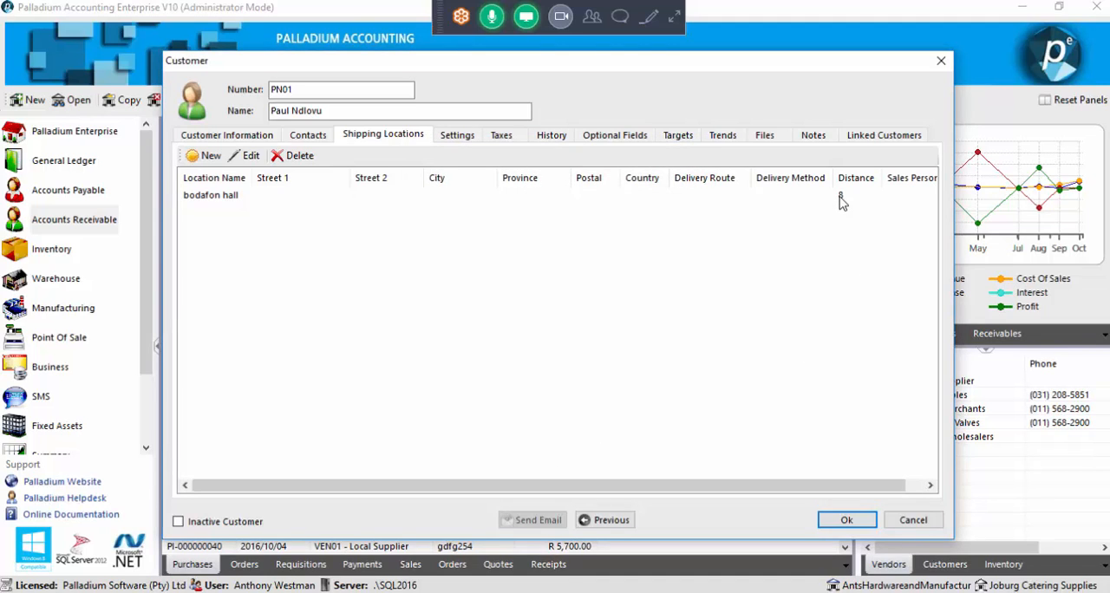
left_click(832, 521)
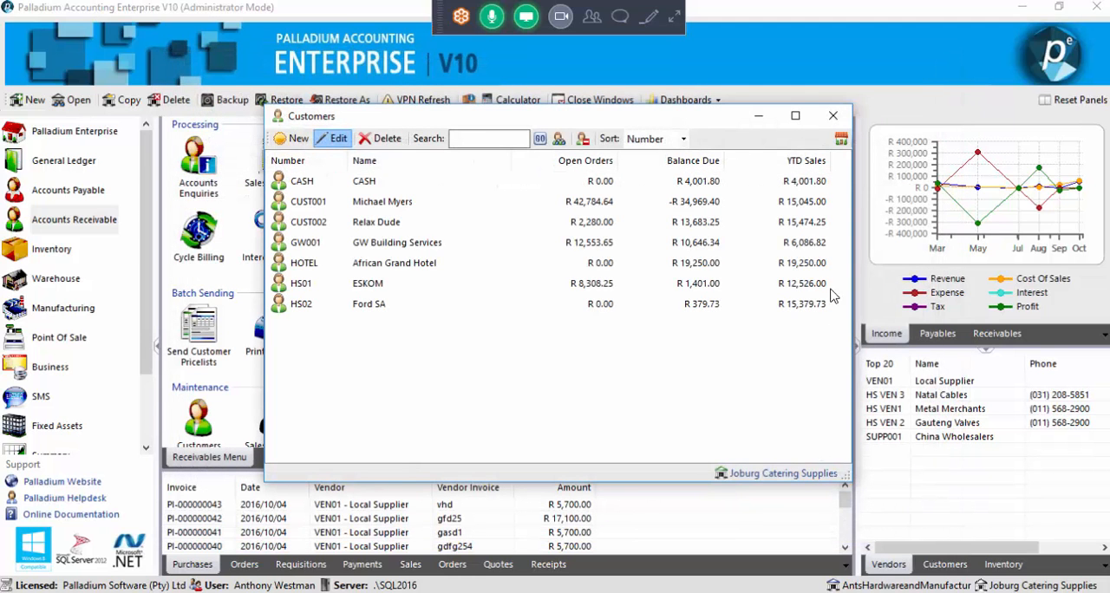
left_click(832, 118)
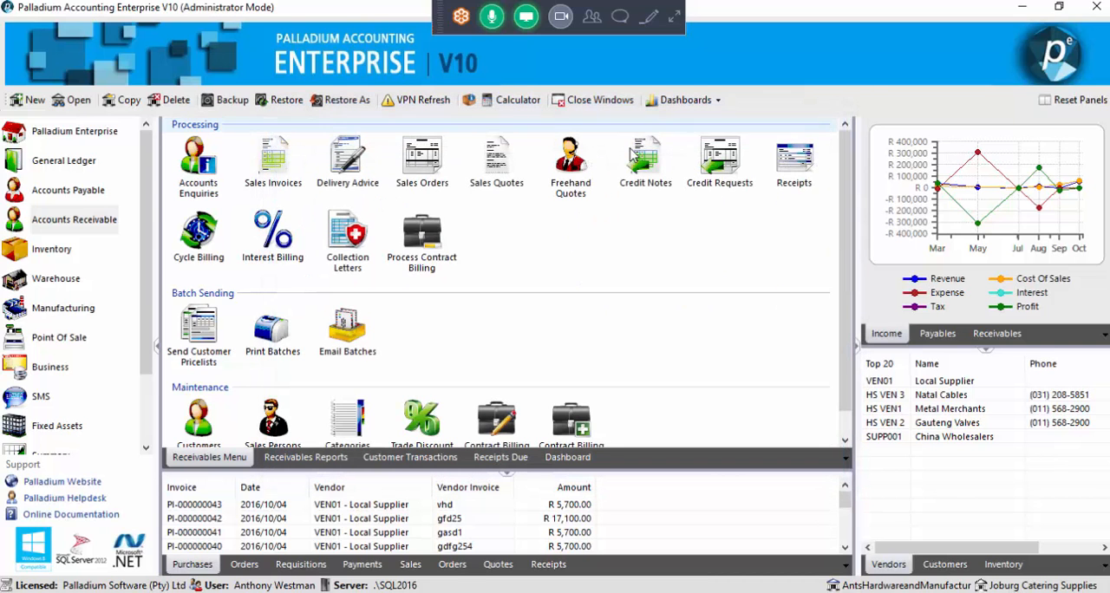
Examine the Distance To Client rates of the warehouse's DISTANCE delivery method and close it without changes
left_click(44, 279)
left_click(421, 351)
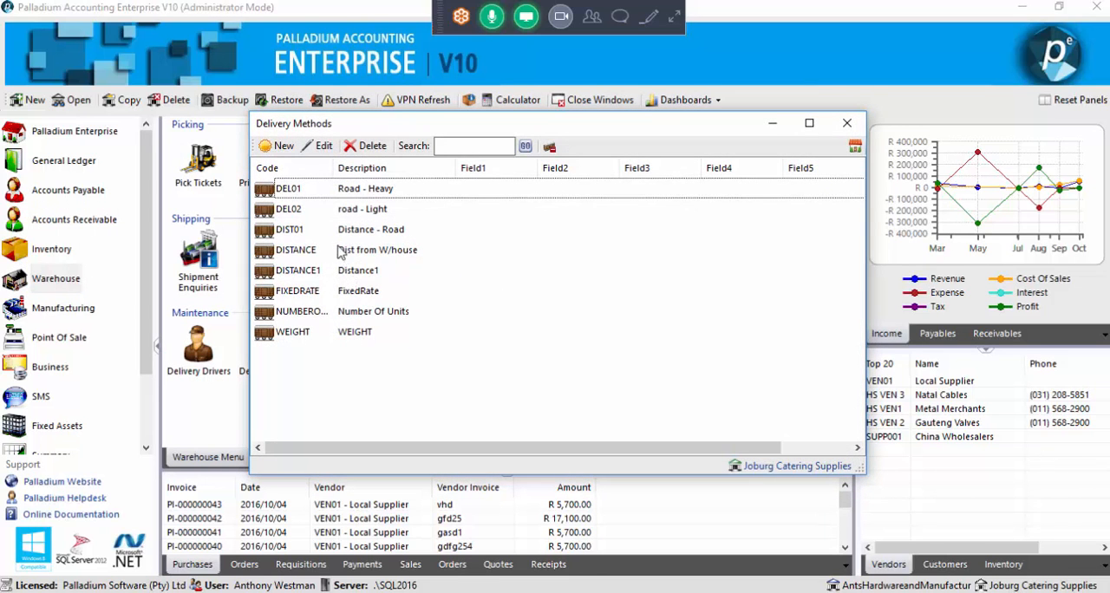
double_click(328, 250)
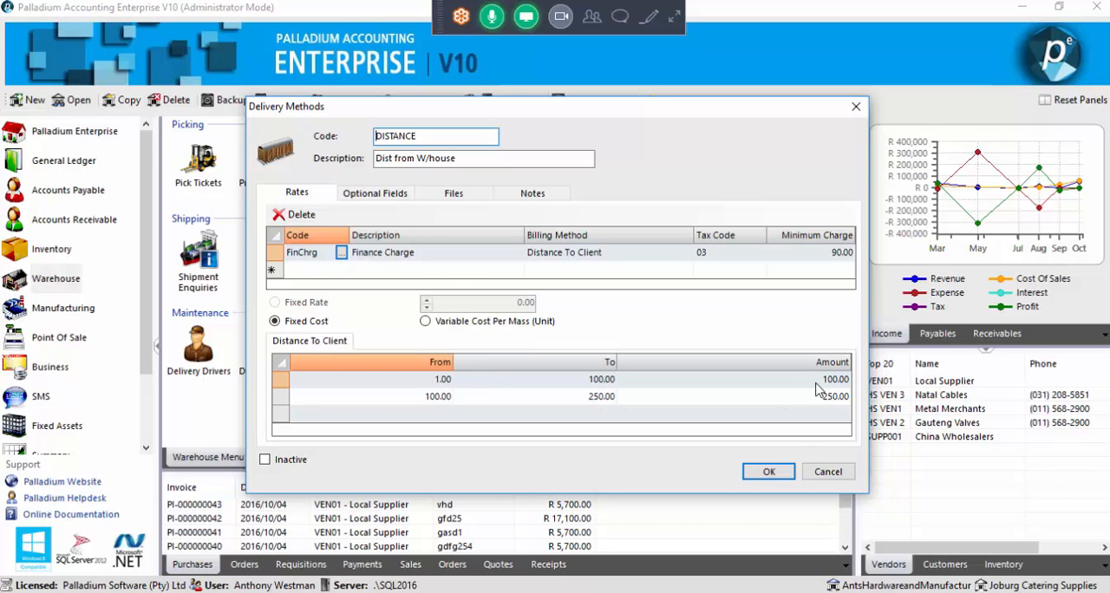
left_click(827, 474)
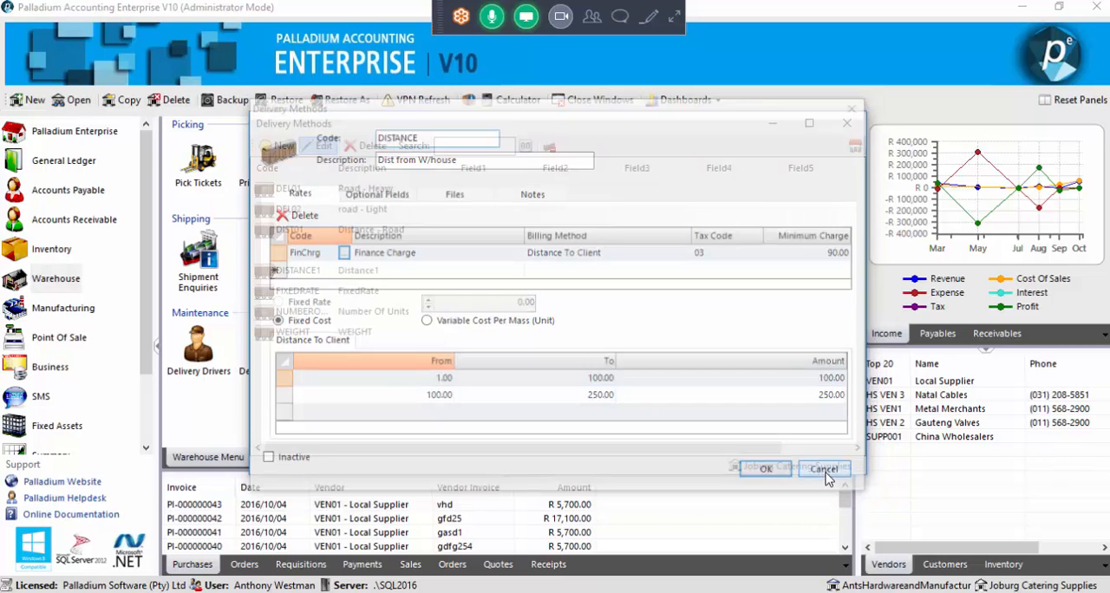
left_click(847, 122)
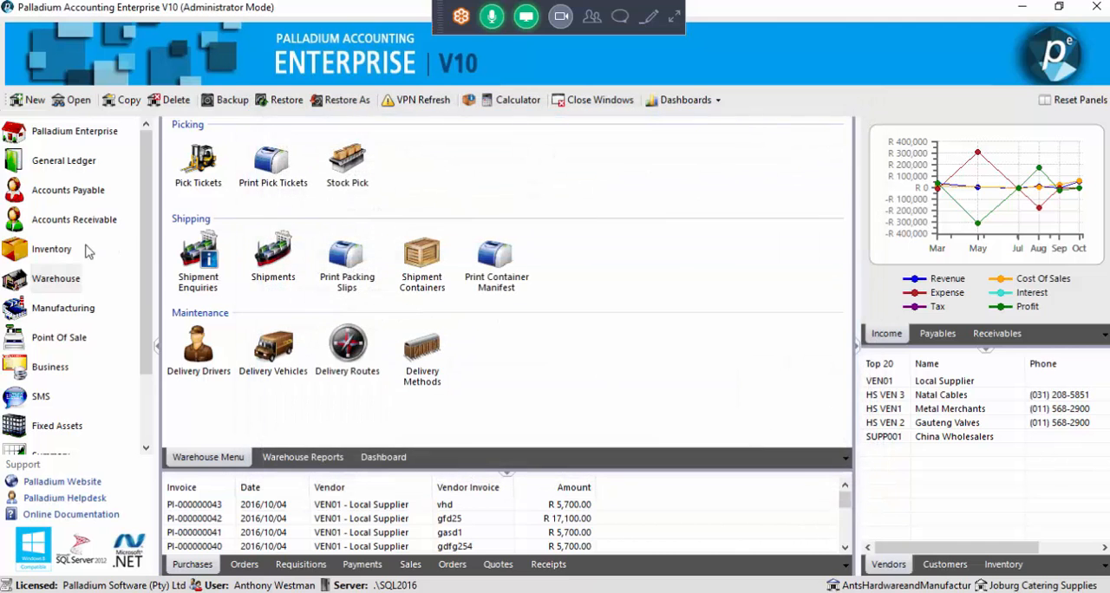
Set the last listed customer's delivery method to DISTANCE in Accounts Receivable, save the record and close the customer list
left_click(73, 219)
left_click(198, 425)
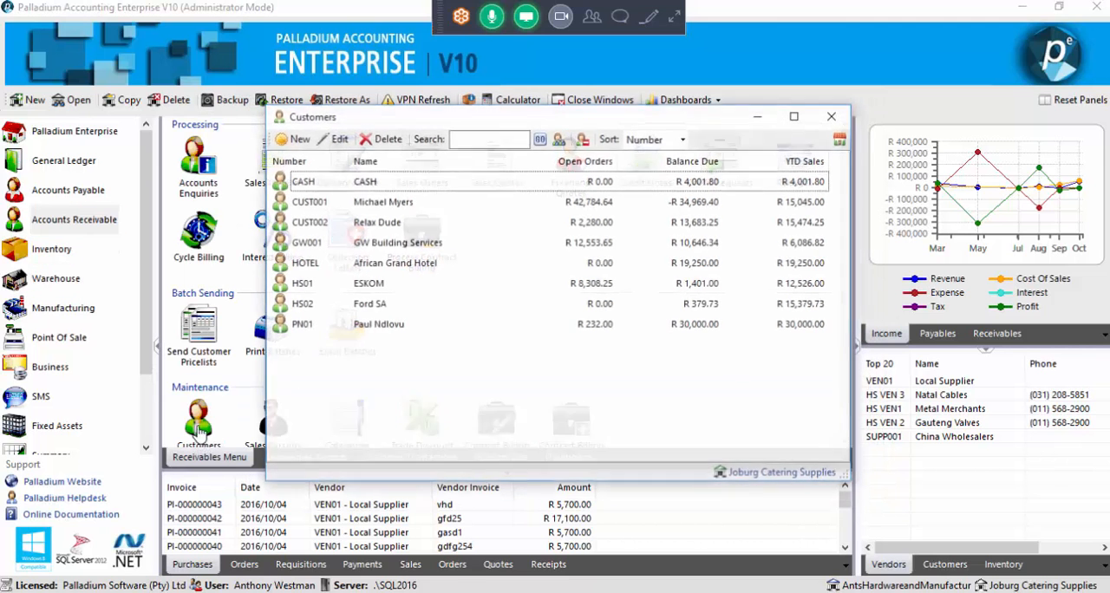
left_click(378, 326)
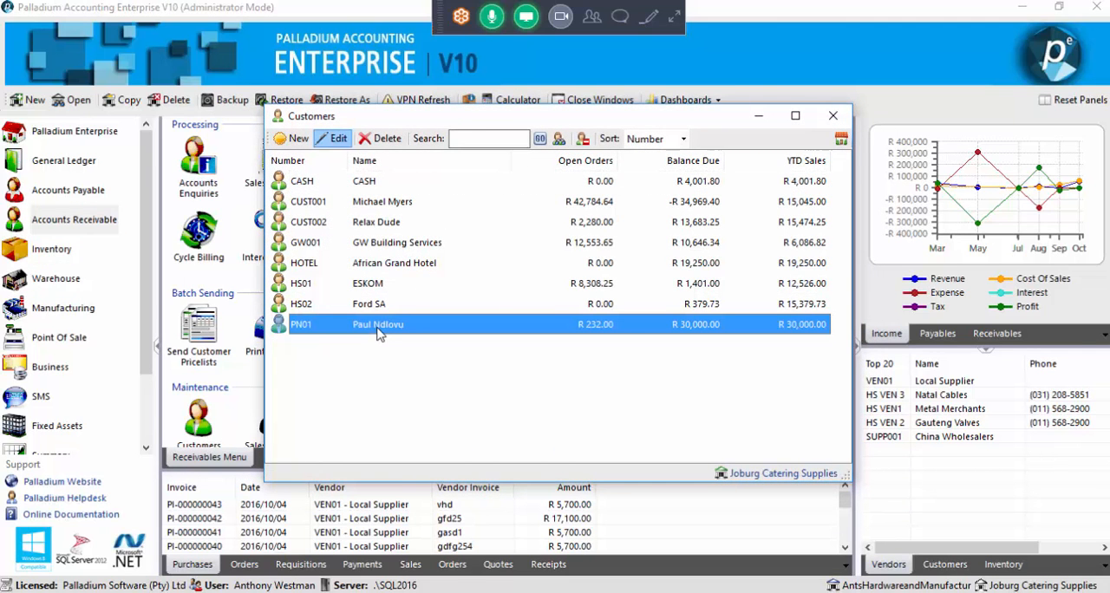
double_click(376, 334)
left_click(457, 134)
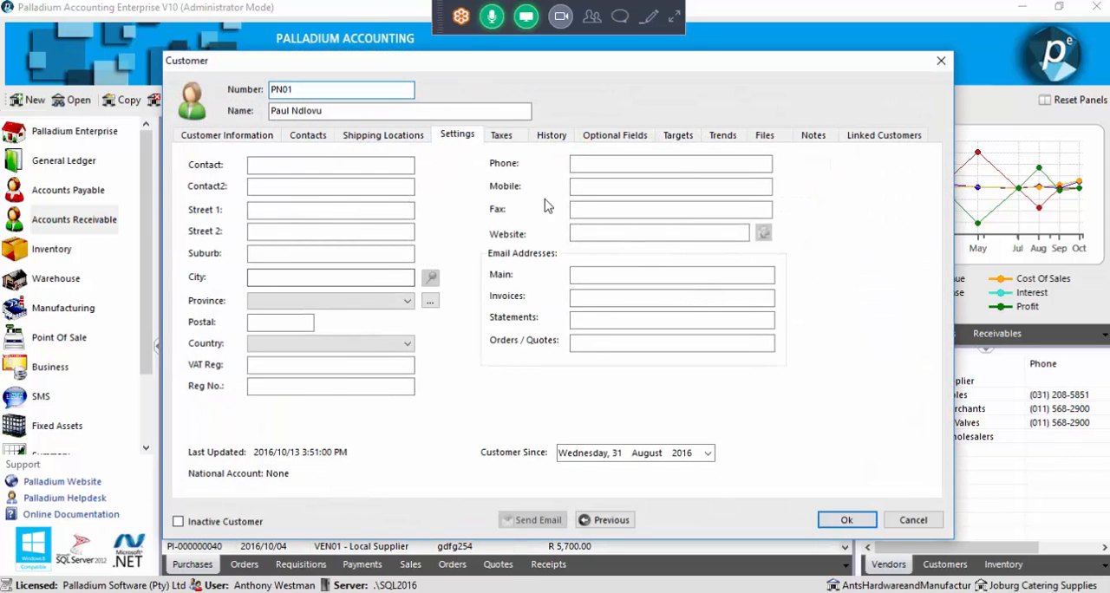
left_click(838, 241)
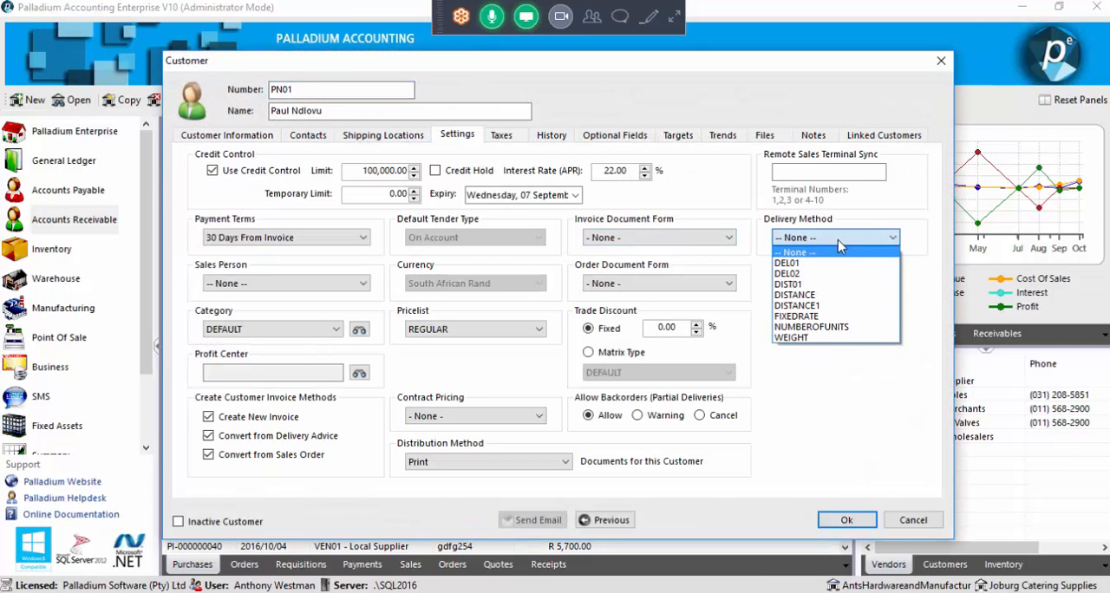
left_click(818, 299)
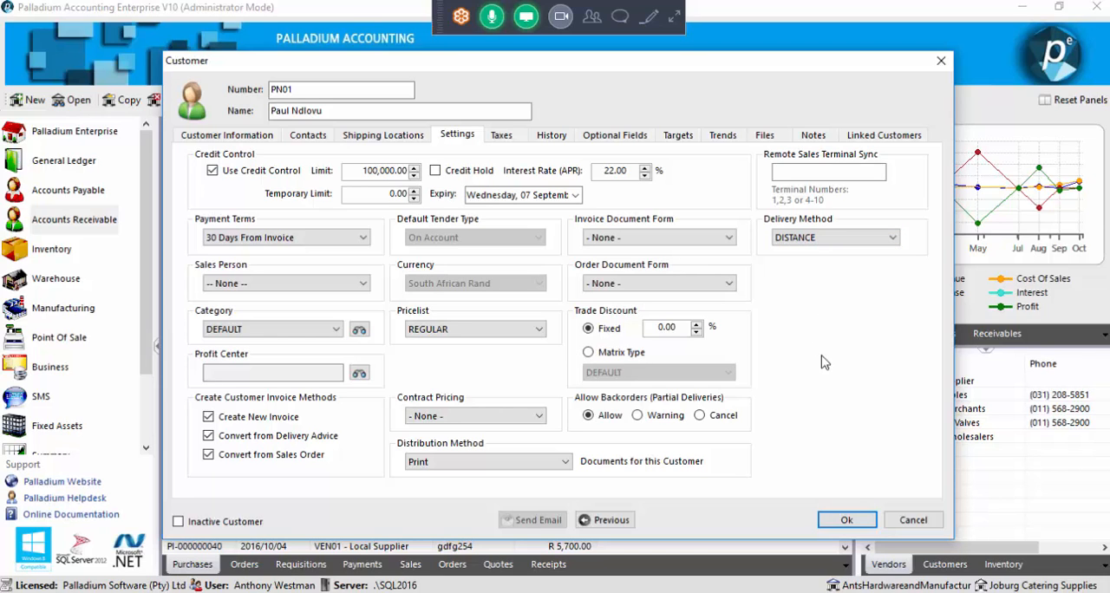
left_click(847, 520)
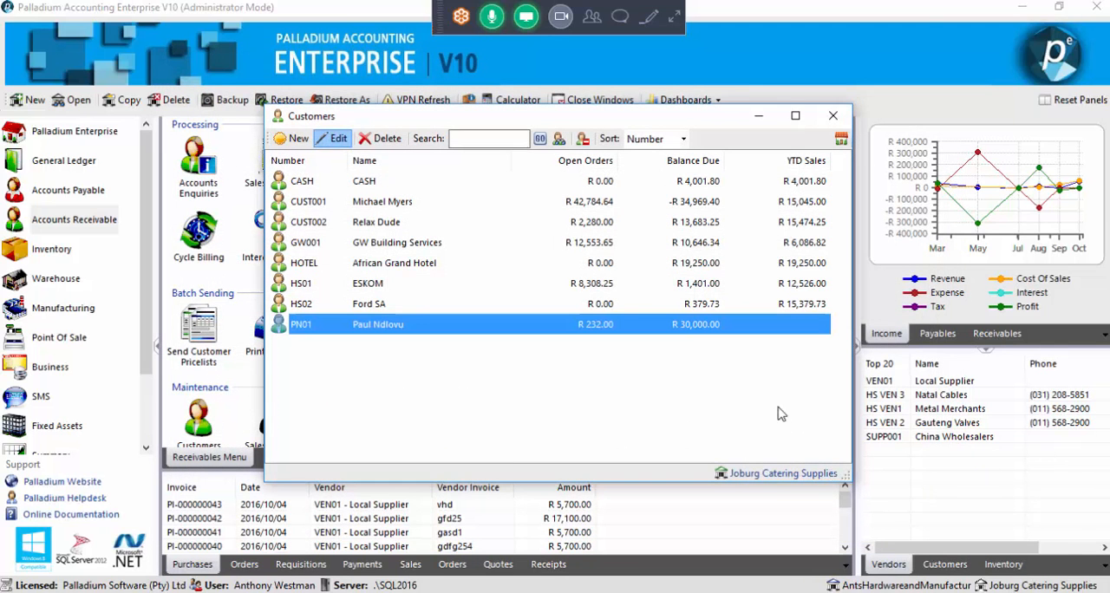
left_click(834, 122)
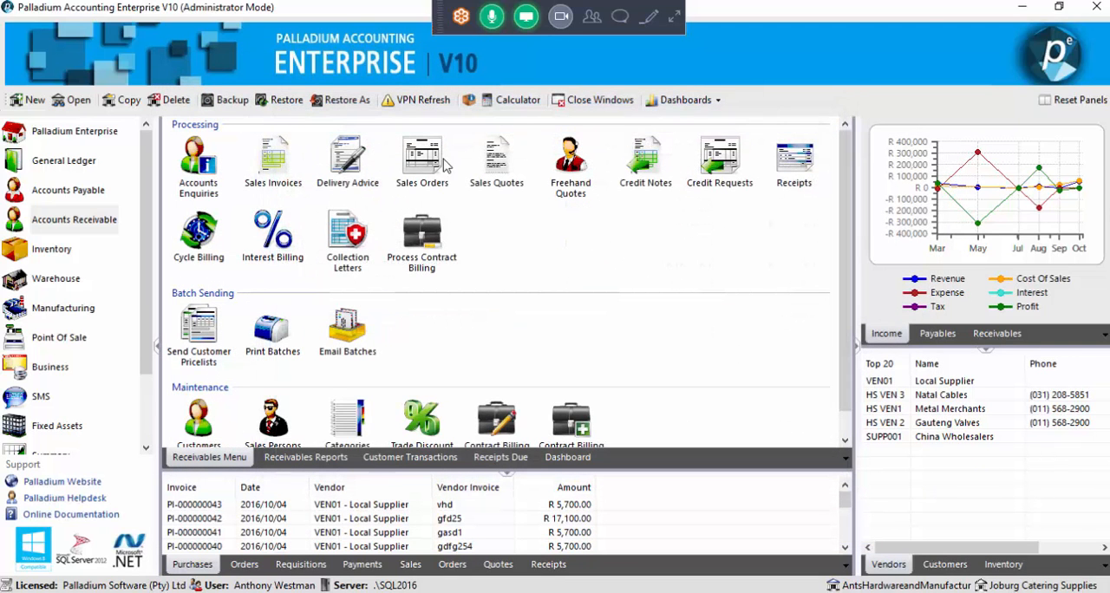
Start a sales invoice for the same customer with one CAT01 Refuse Bin Dolly and check its delivery cost
left_click(275, 180)
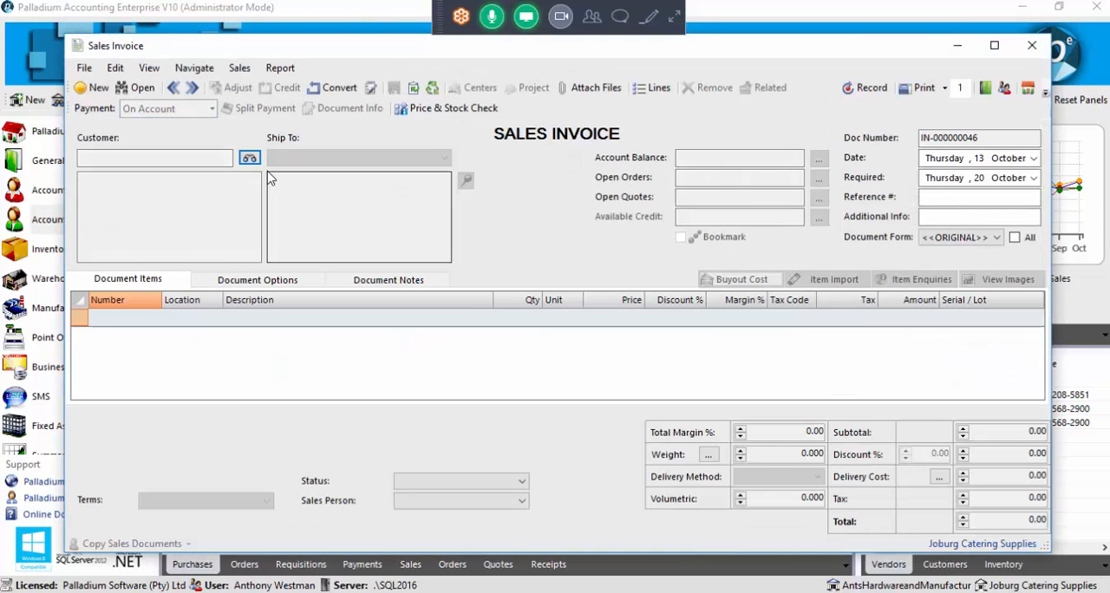
left_click(247, 157)
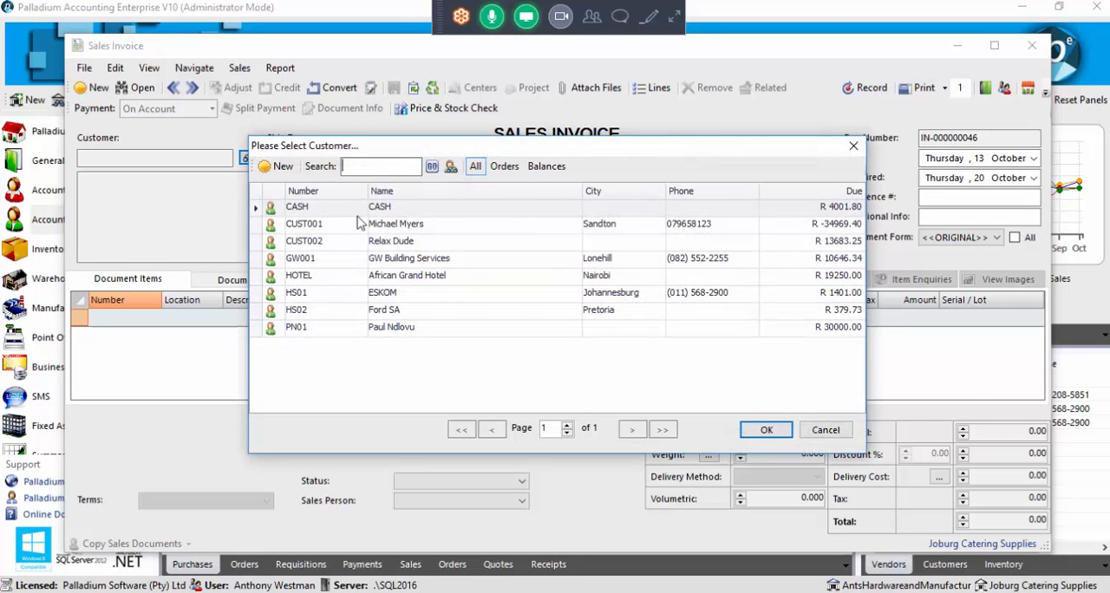
double_click(404, 335)
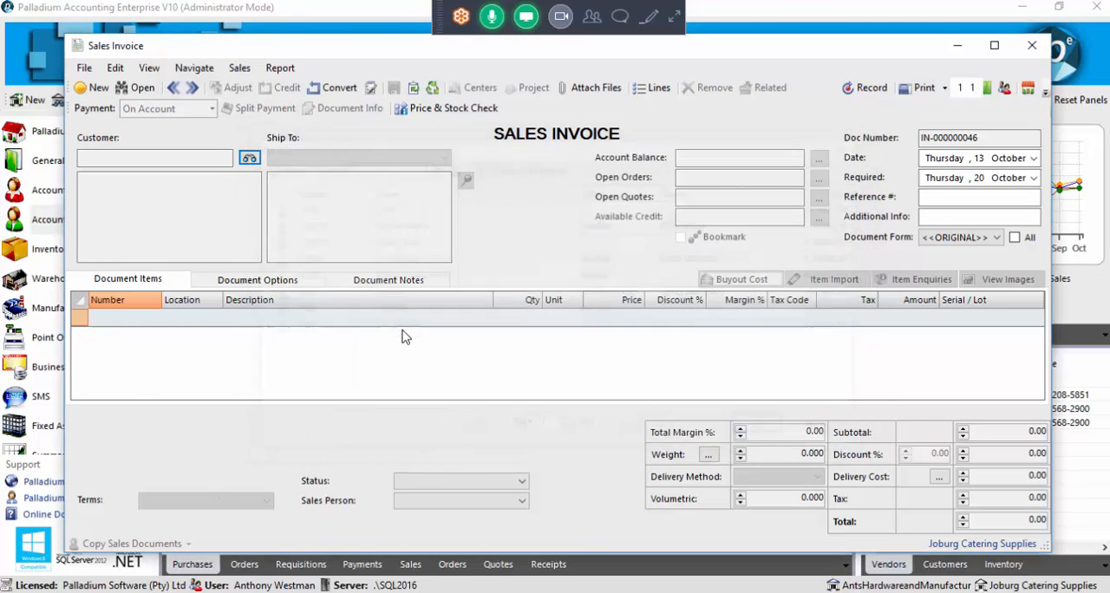
left_click(154, 318)
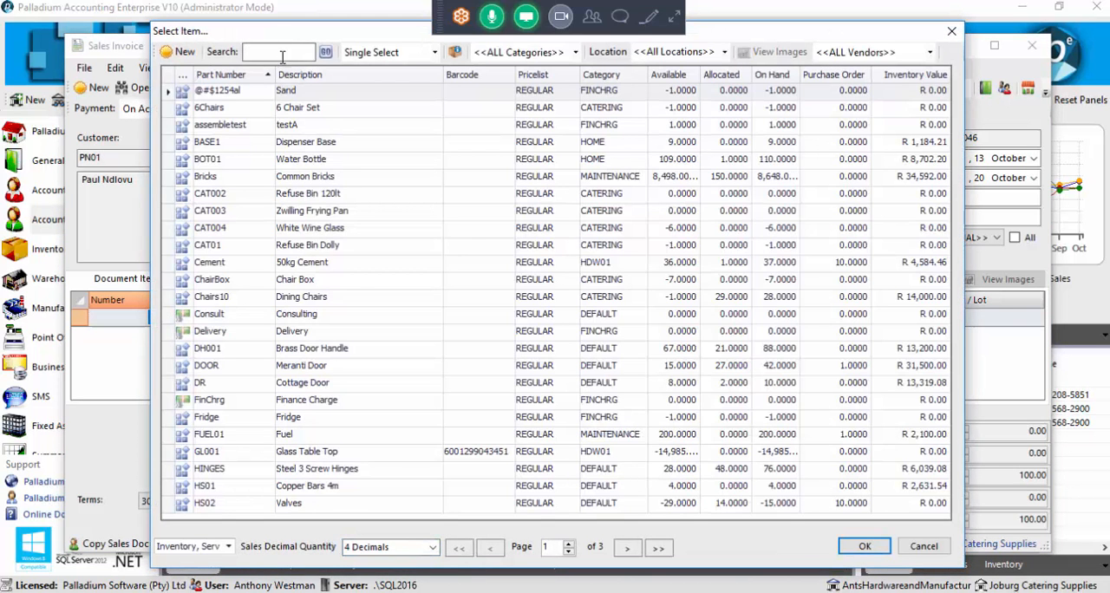
double_click(305, 247)
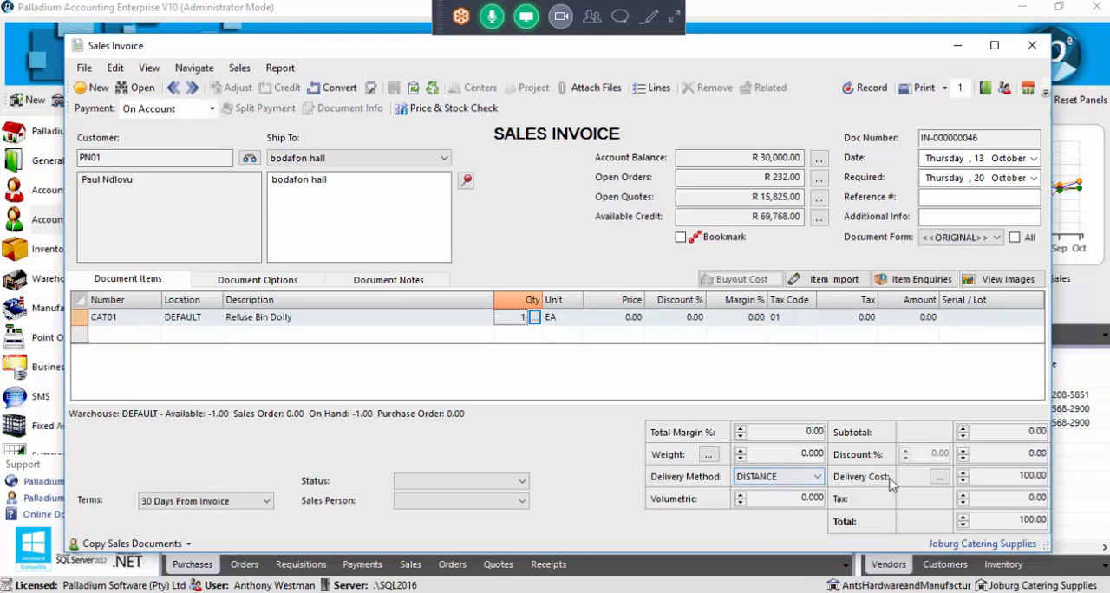
left_click(1014, 475)
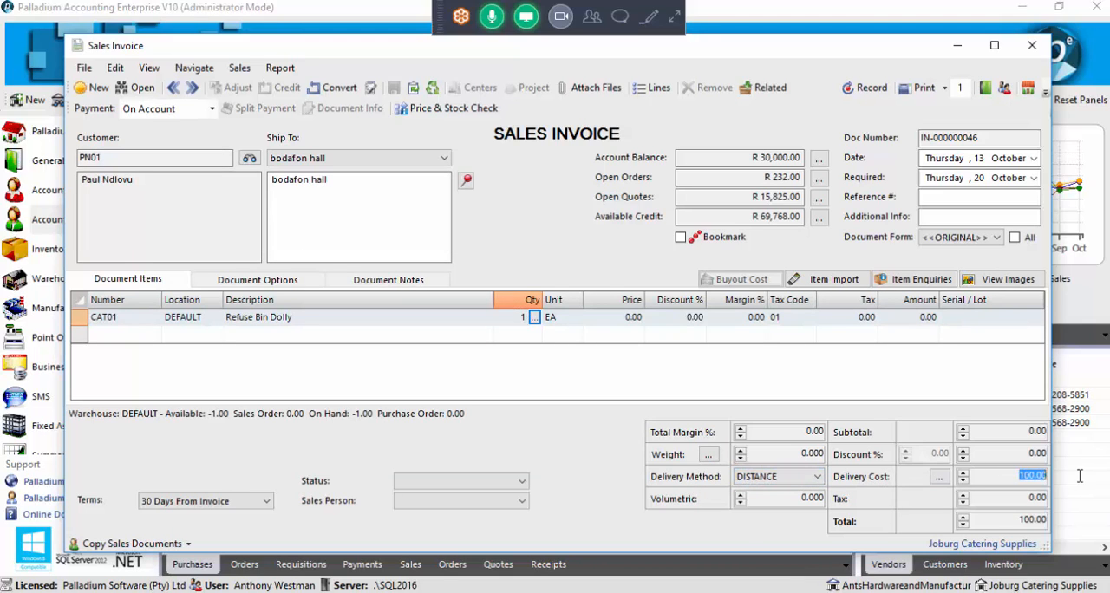
left_click(1020, 475)
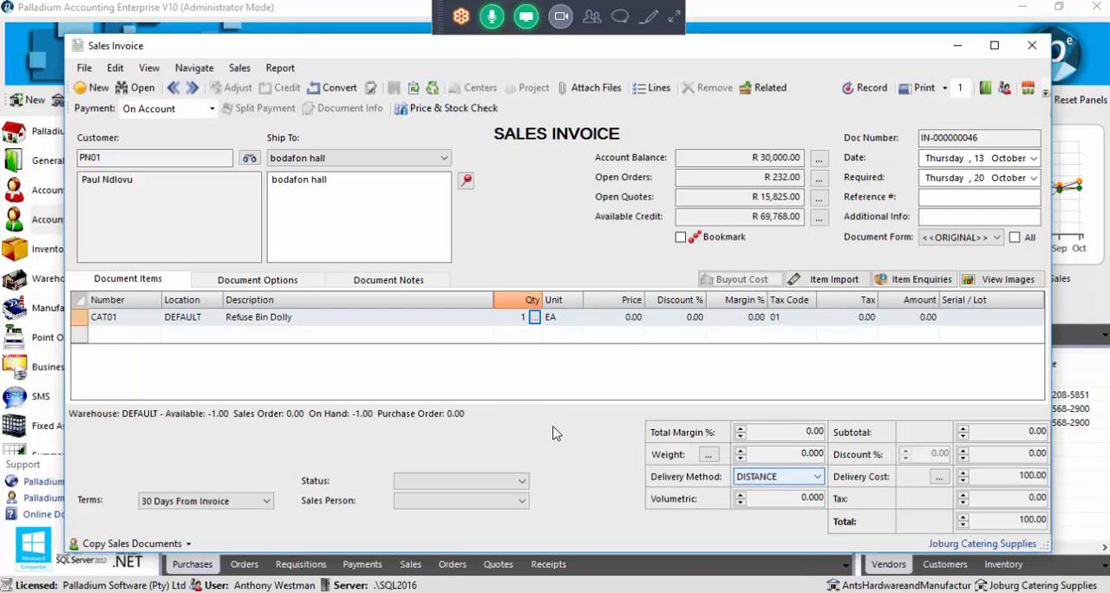
Switch the invoice's delivery method to WEIGHT and check the delivery cost
left_click(791, 479)
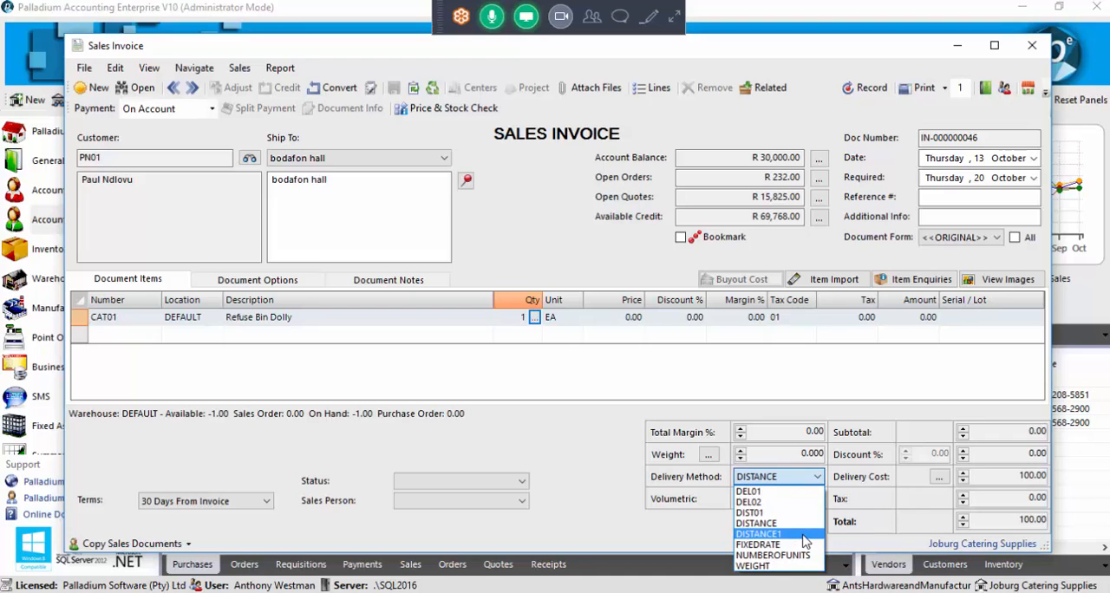
left_click(786, 565)
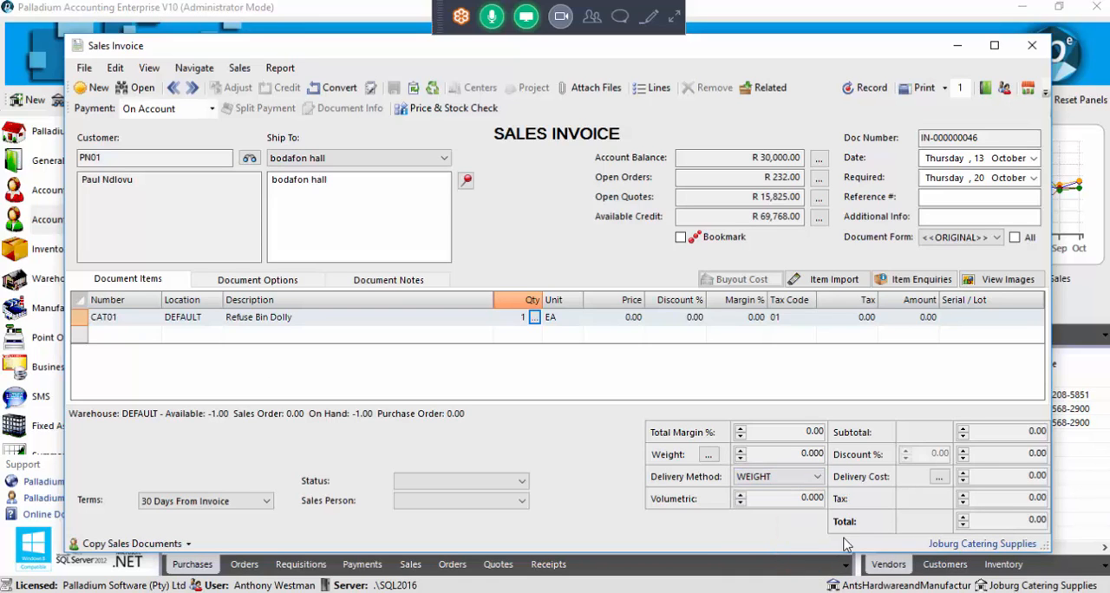
left_click_drag(1009, 479, 1093, 479)
Add one Potatoes 10kg Pack to the invoice to check the weight-based delivery cost, and discard the transaction
left_click(147, 339)
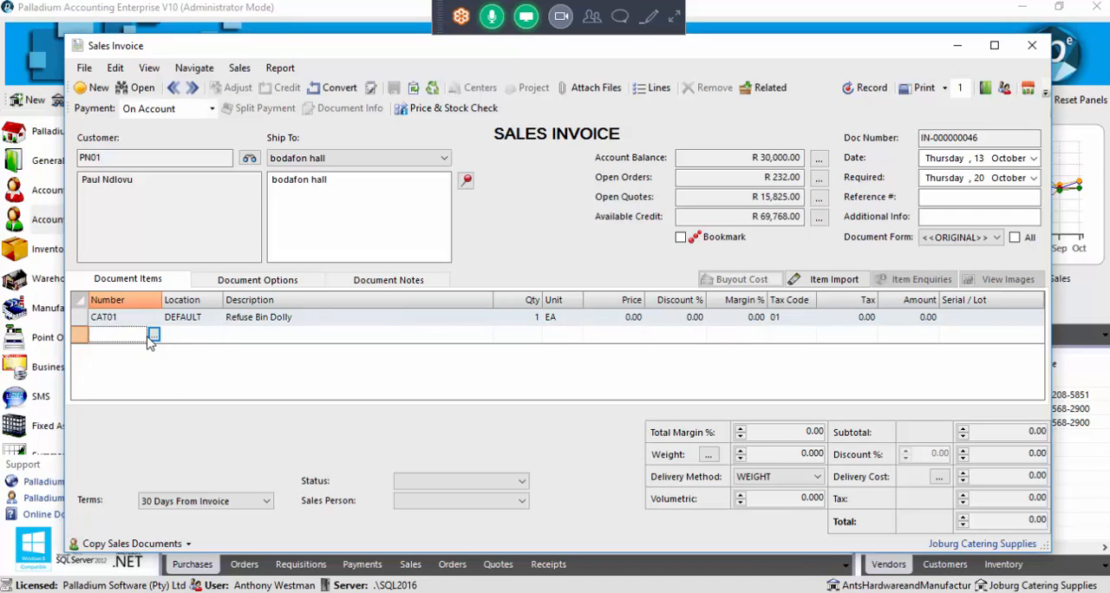
left_click(154, 336)
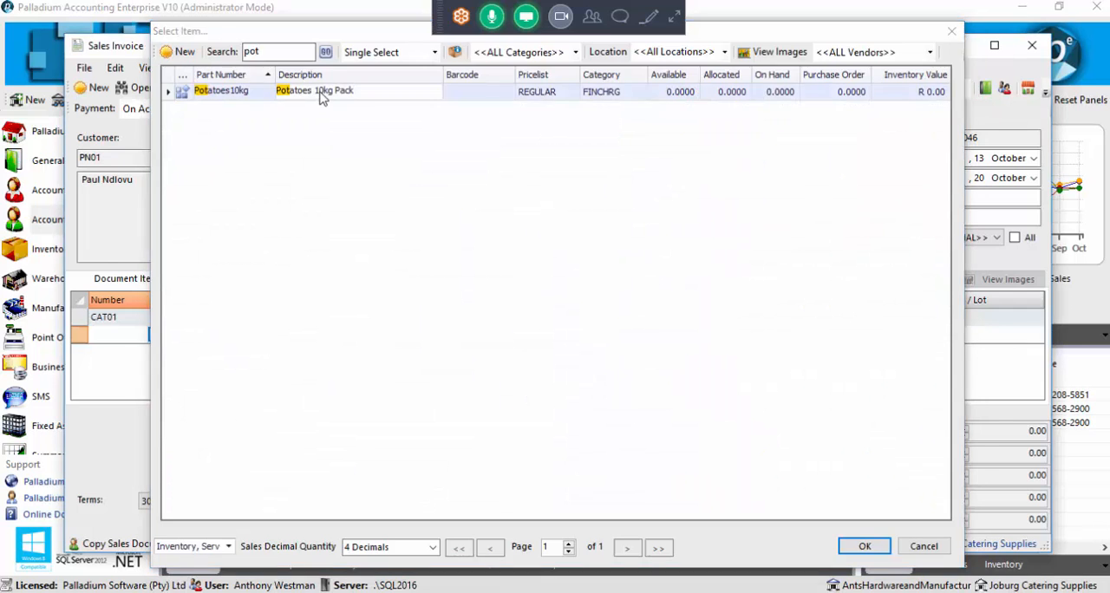
double_click(319, 93)
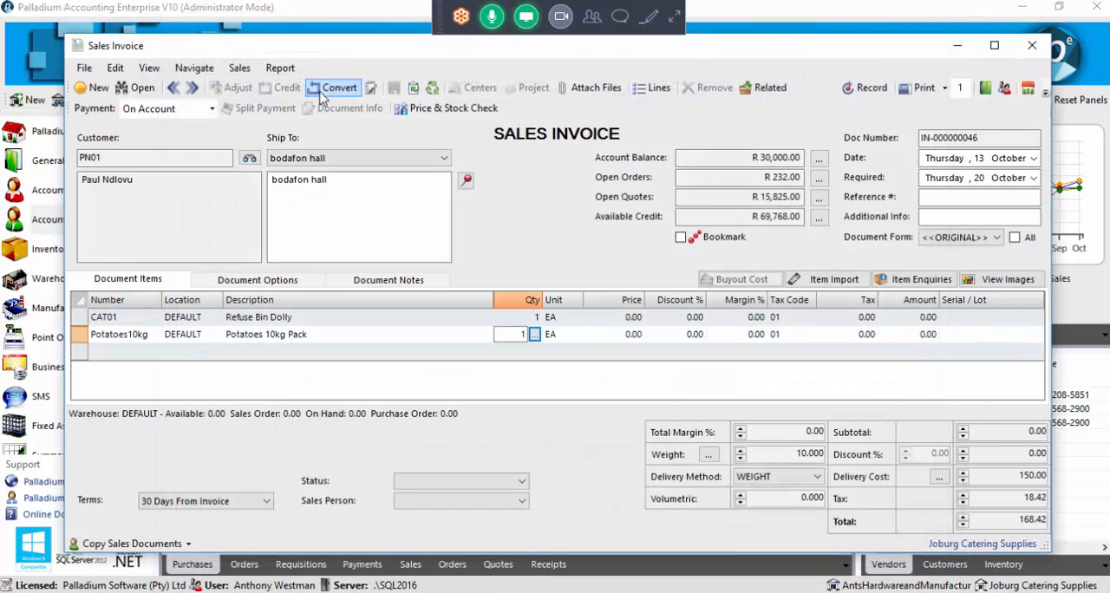
left_click_drag(1010, 476, 1047, 475)
left_click(1021, 478)
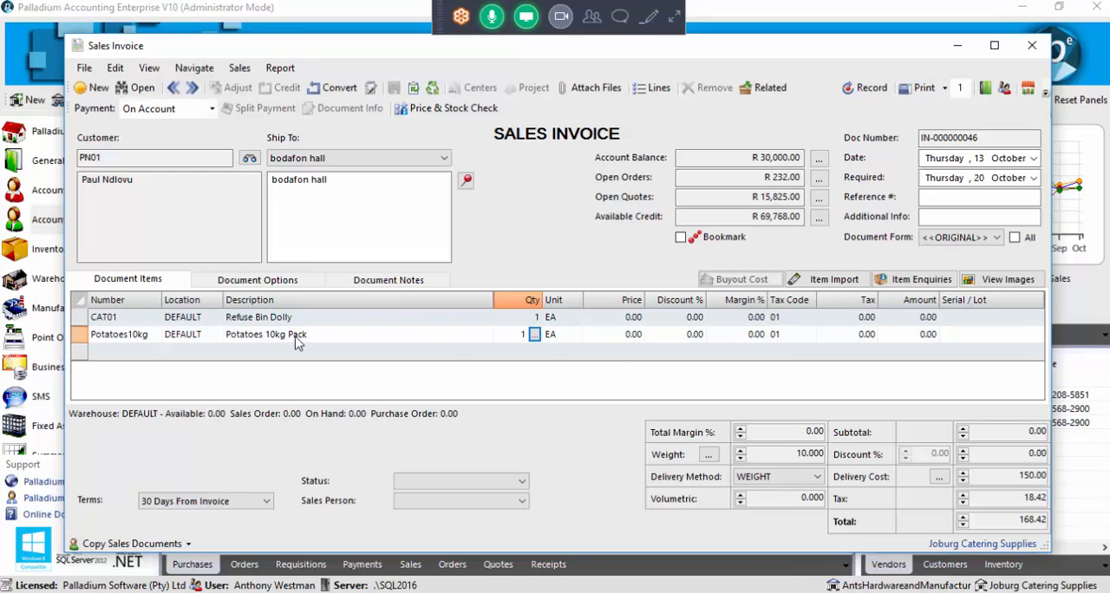
left_click_drag(1018, 477, 1069, 471)
left_click(1031, 45)
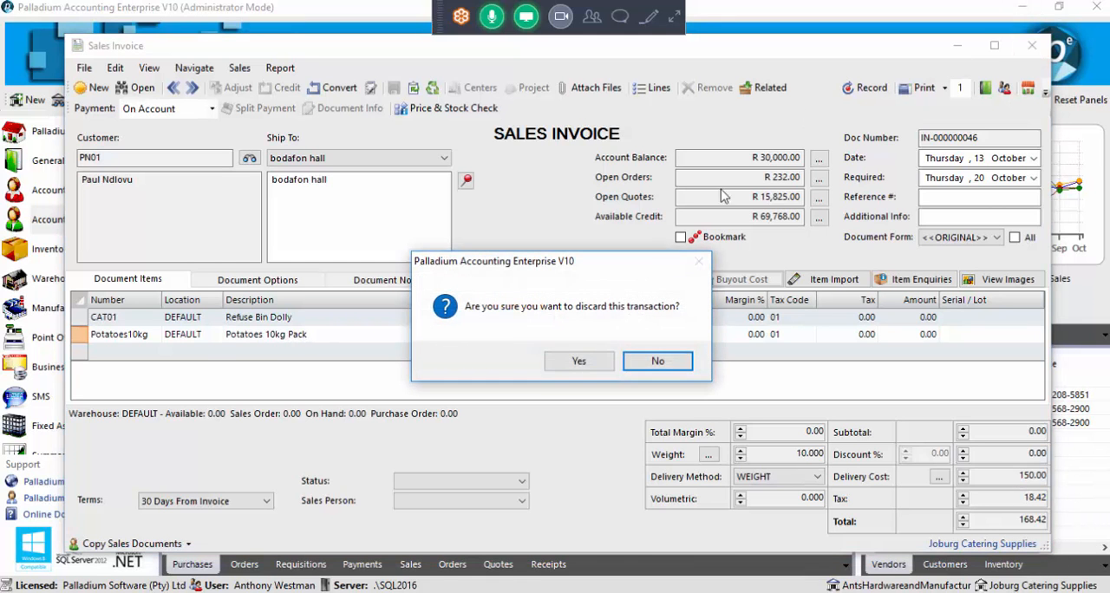
left_click(582, 362)
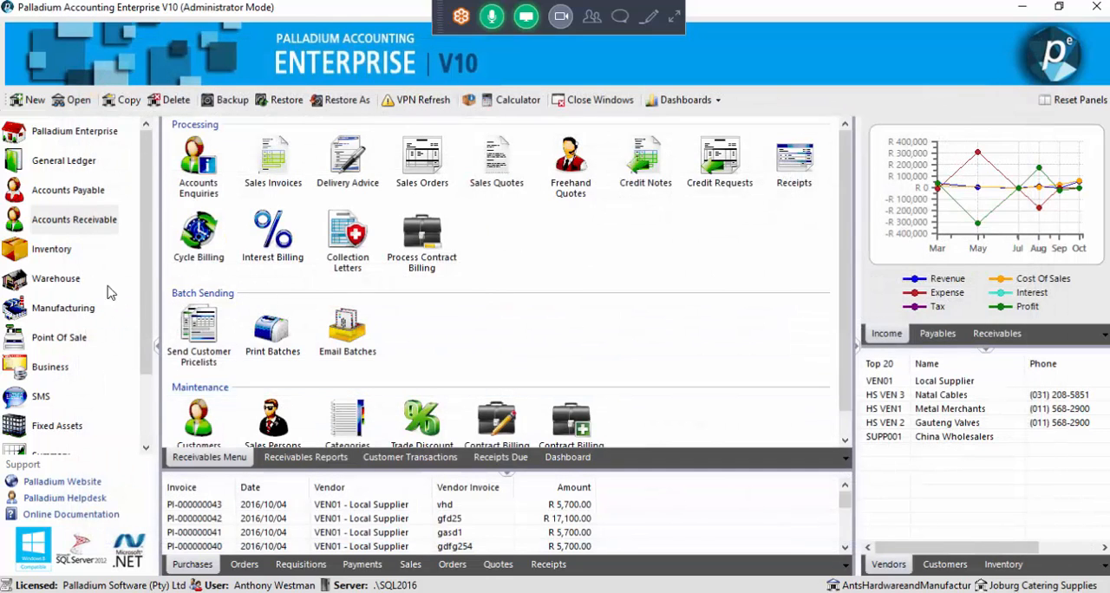
Open the warehouse's WEIGHT delivery method to examine its Total Mass rates
left_click(56, 278)
double_click(425, 369)
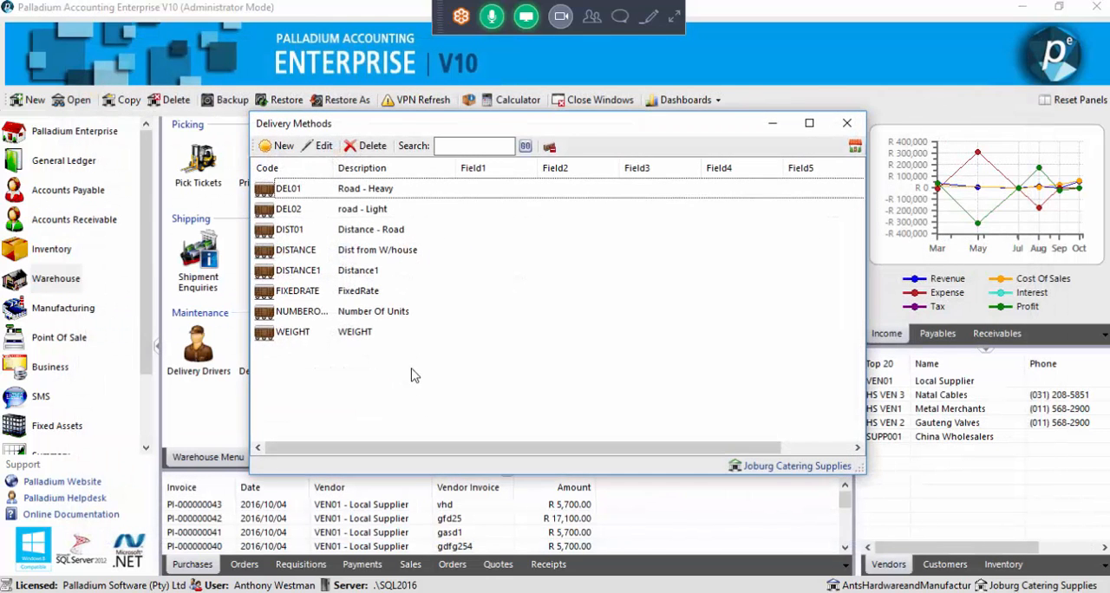
double_click(358, 338)
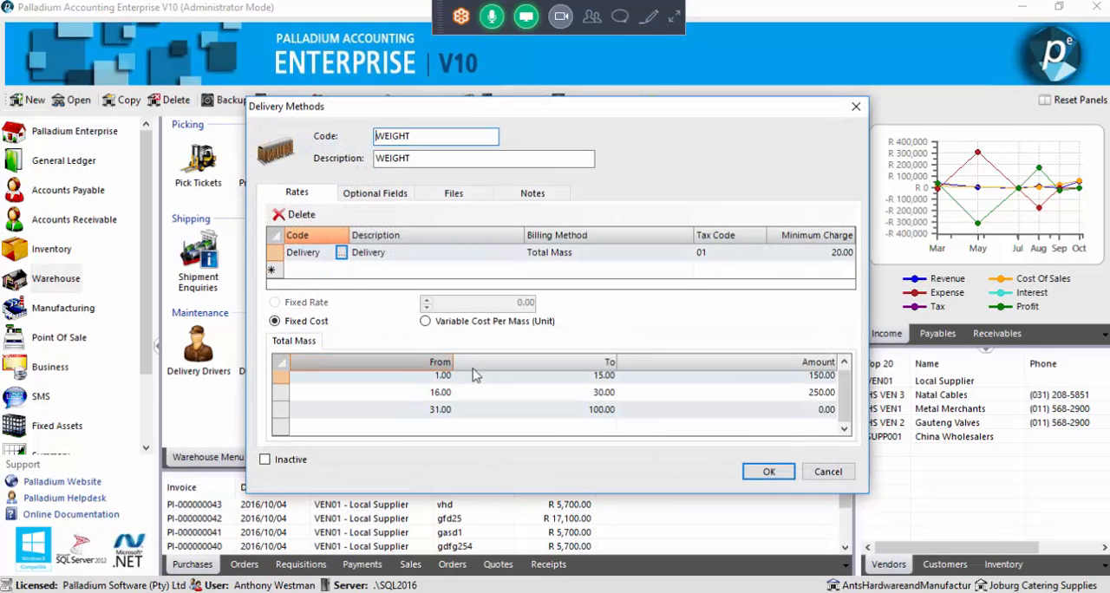
Examine the first Total Mass range of the WEIGHT delivery method, and close it and the Delivery Methods list without changes
left_click(529, 382)
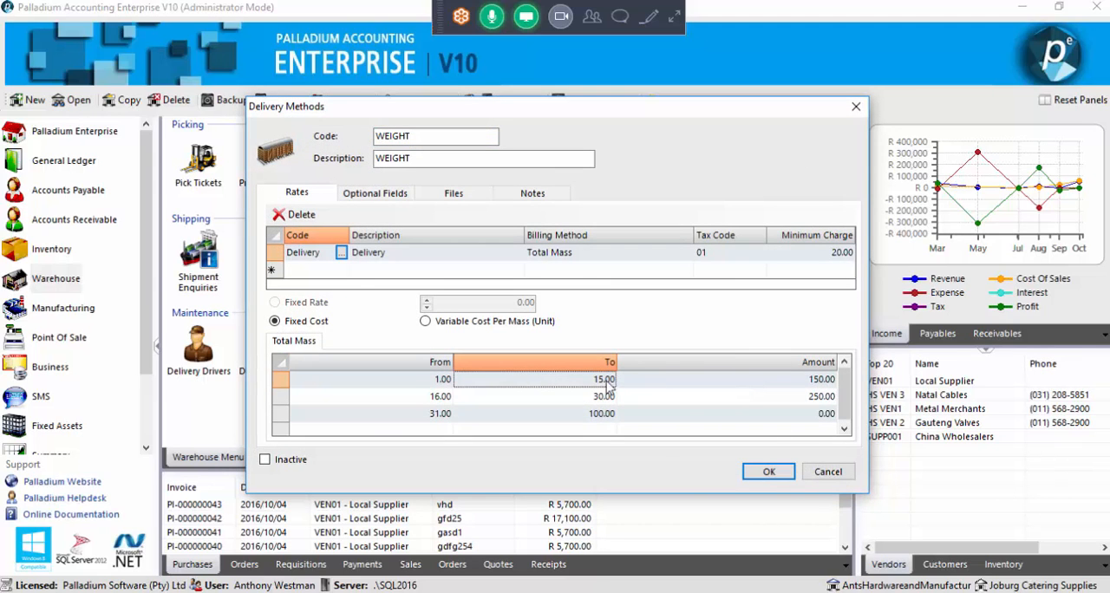
left_click(818, 478)
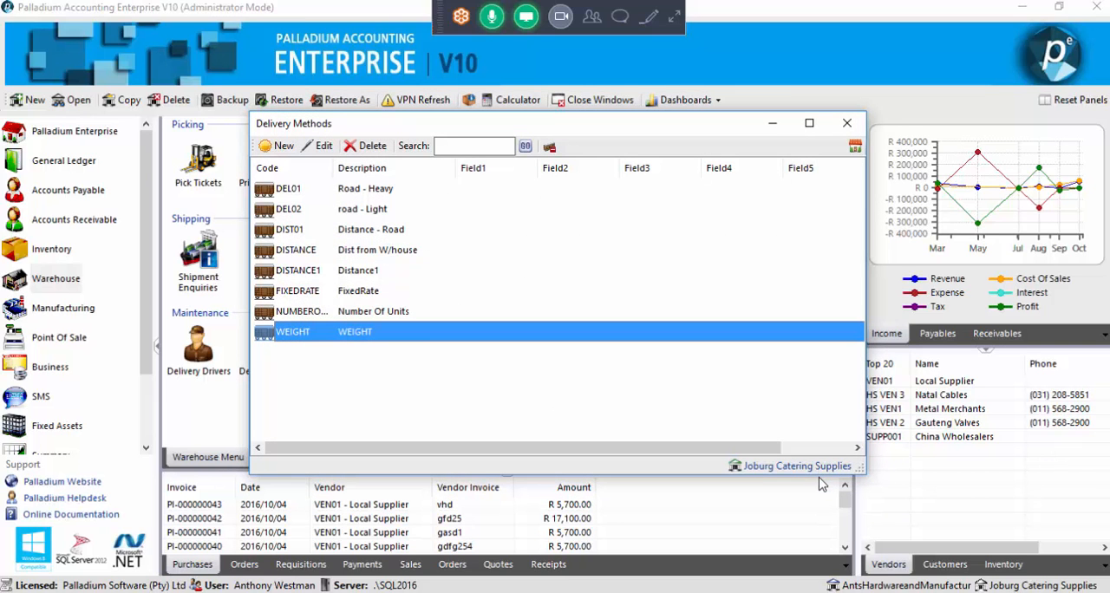
left_click(846, 124)
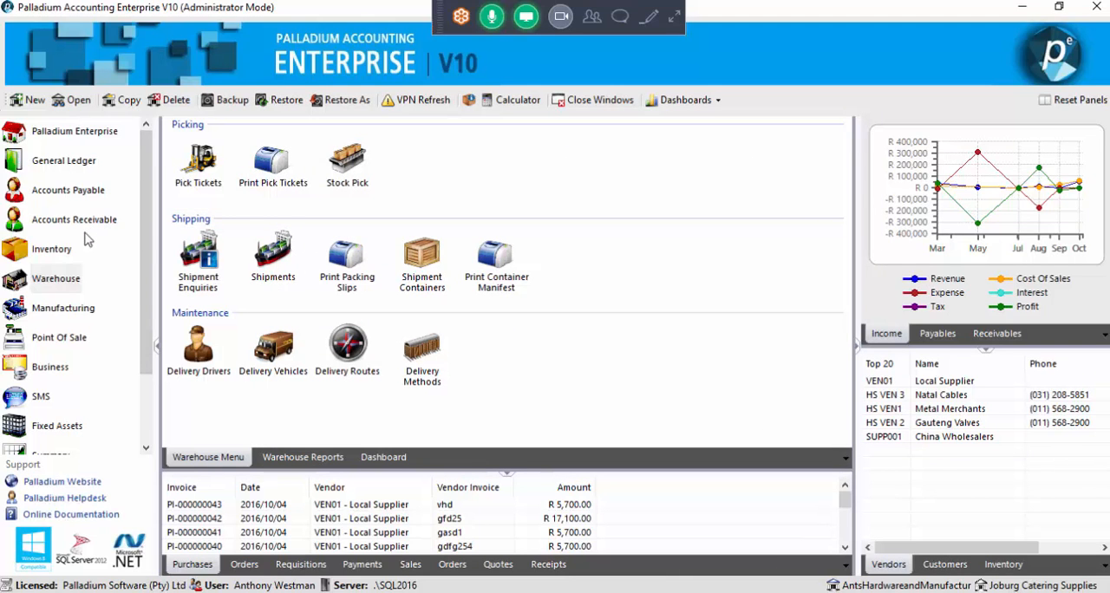
Switch to the browser to view the palladiumsoftware YouTube channel's uploaded videos, and return to Palladium Accounting
left_click(75, 276)
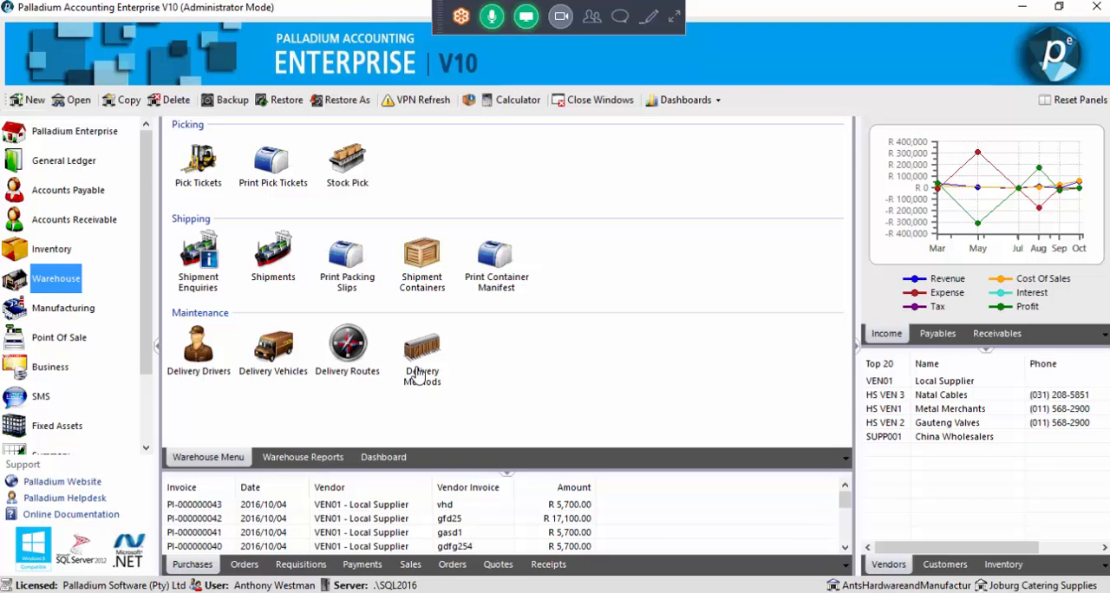
left_click(282, 591)
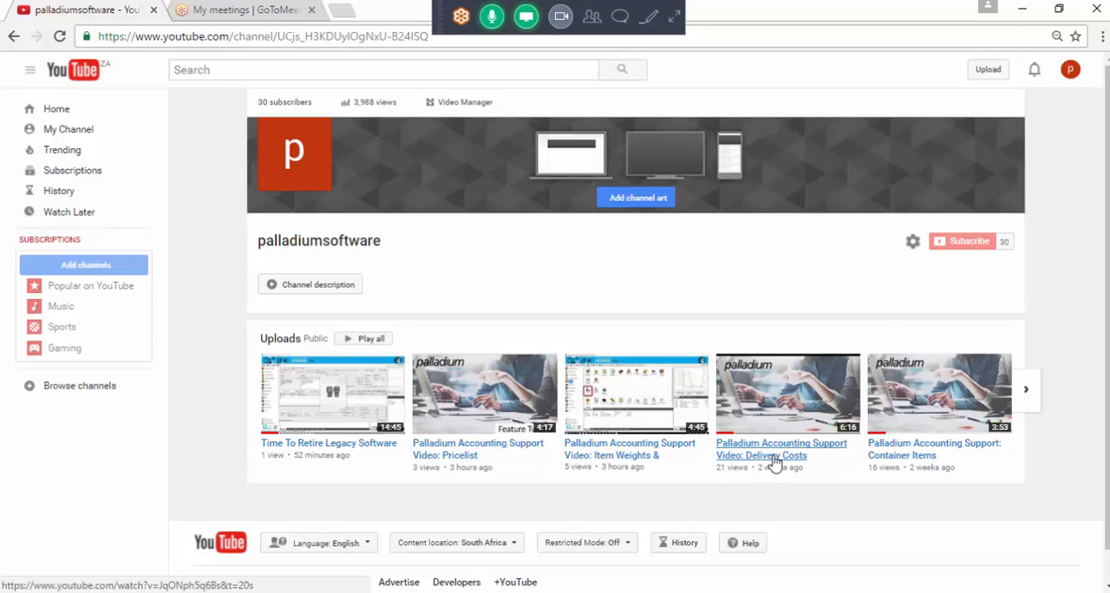
left_click(1020, 11)
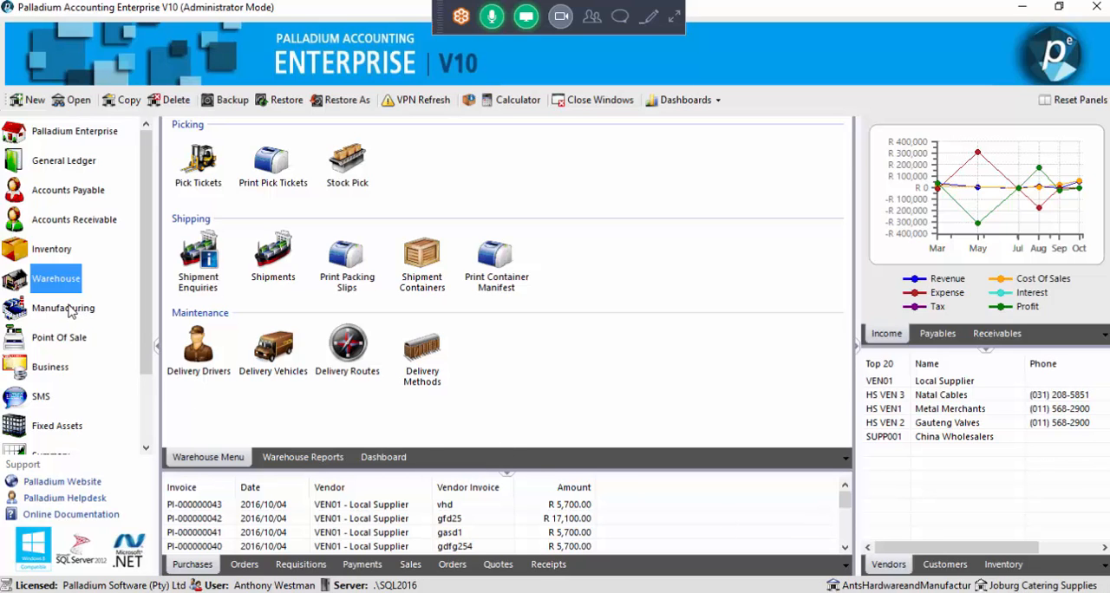
Create a new accounts receivable contract billing type named 6 Month with the description 6 Months
left_click(72, 227)
scroll(503, 303, "down", 1)
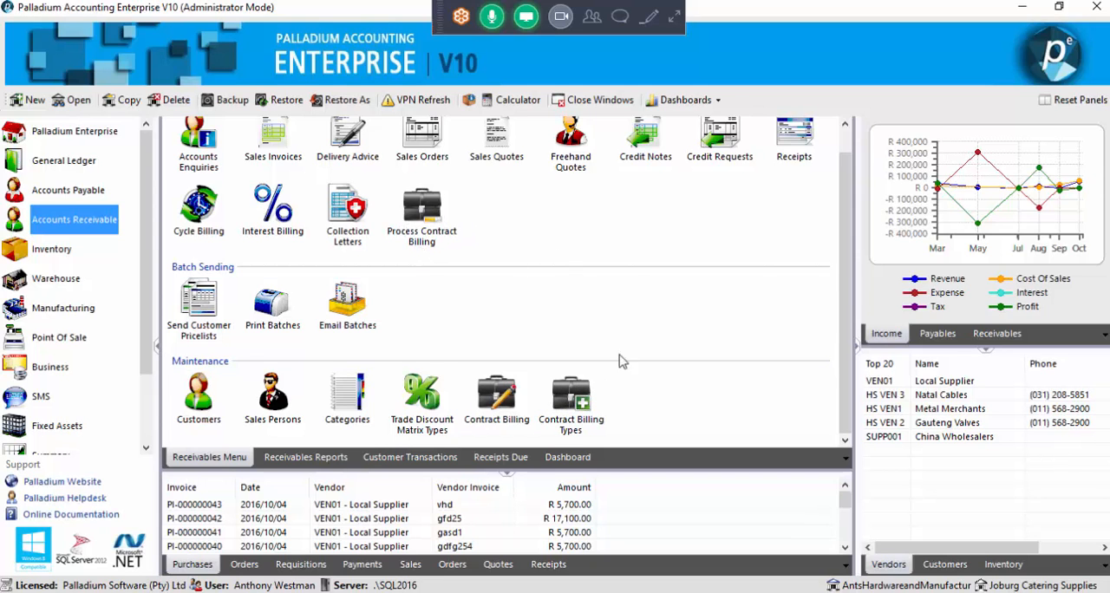
left_click(565, 404)
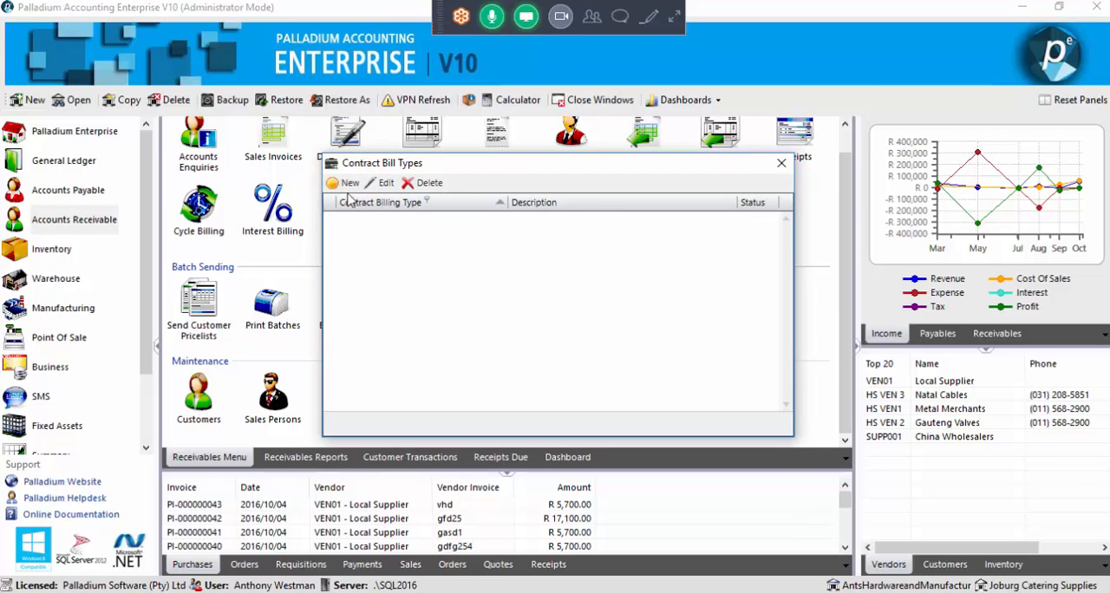
left_click(348, 184)
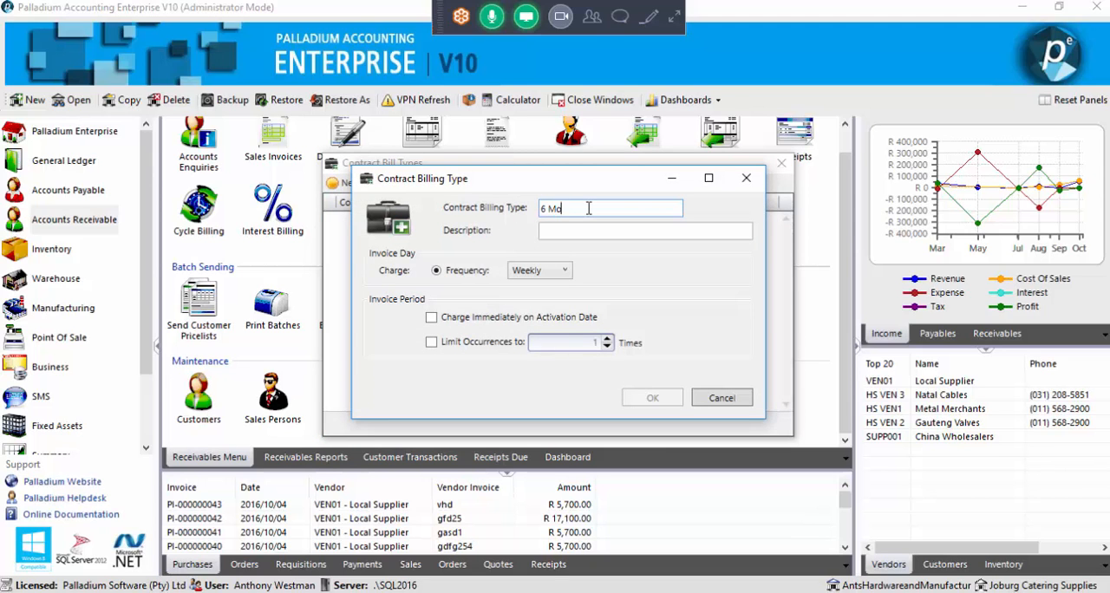
type("6 Month")
key("Tab")
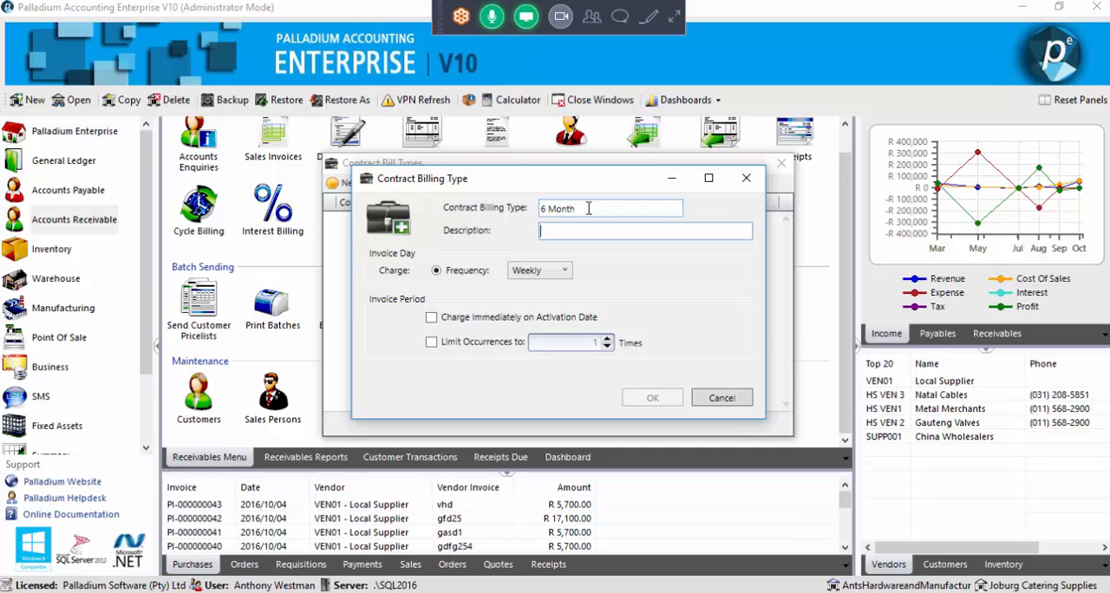
type("^")
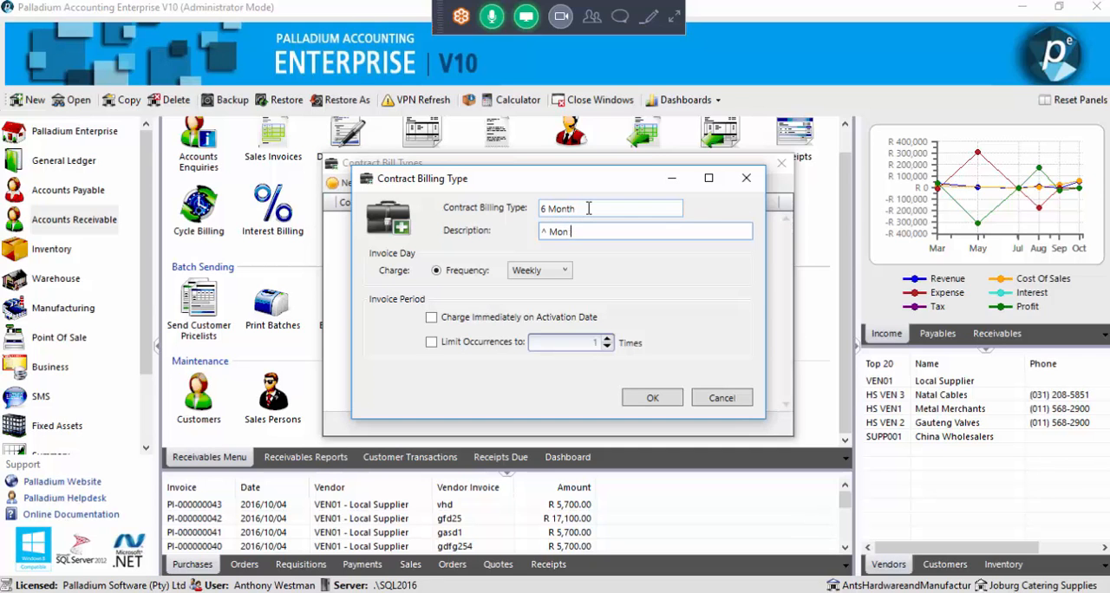
key("BackSpace")
type("6 M")
Set the billing type to charge Monthly on the Last Day of Month, and save it
left_click(543, 271)
left_click(544, 301)
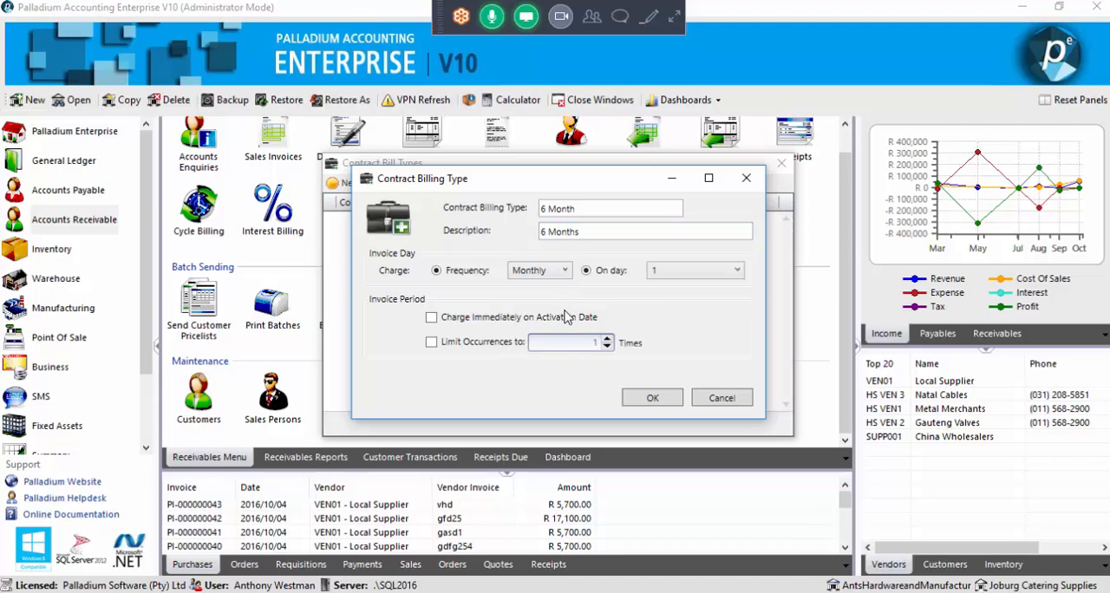
left_click(683, 274)
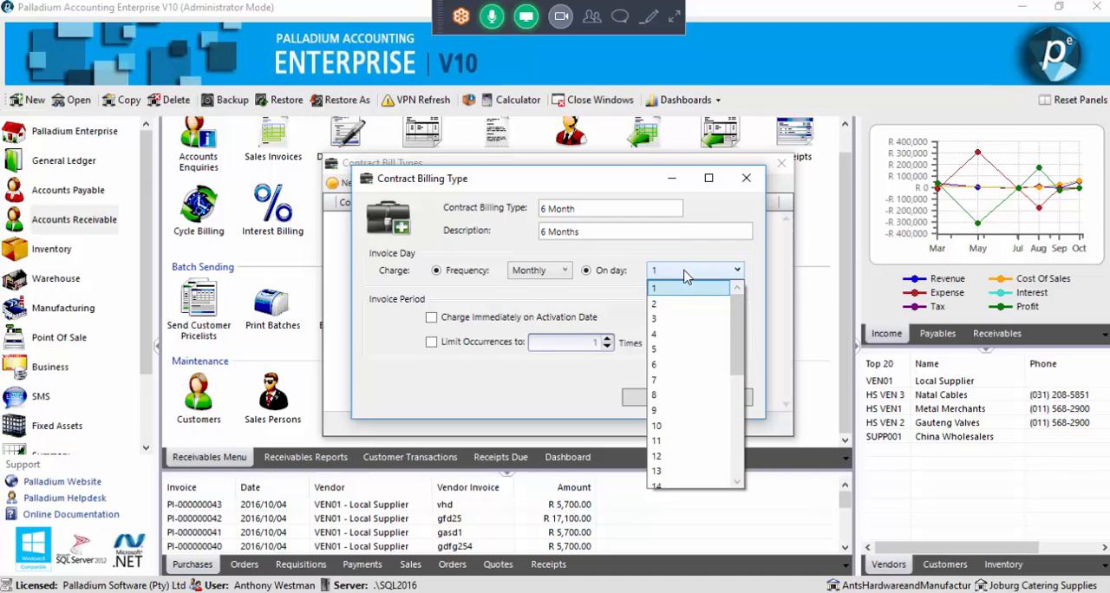
left_click_drag(741, 356, 735, 470)
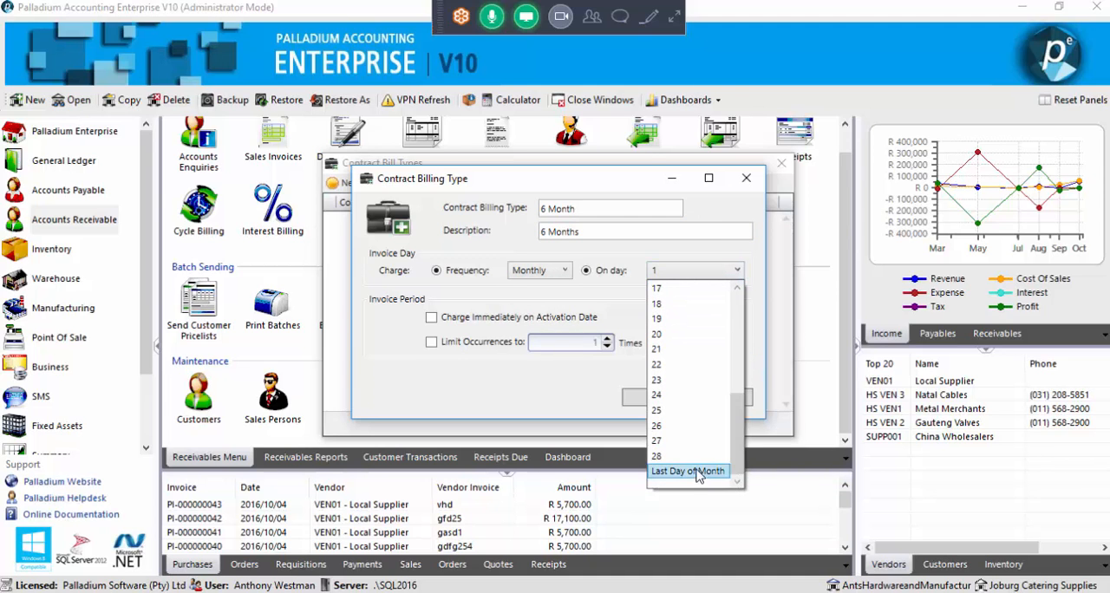
left_click(692, 472)
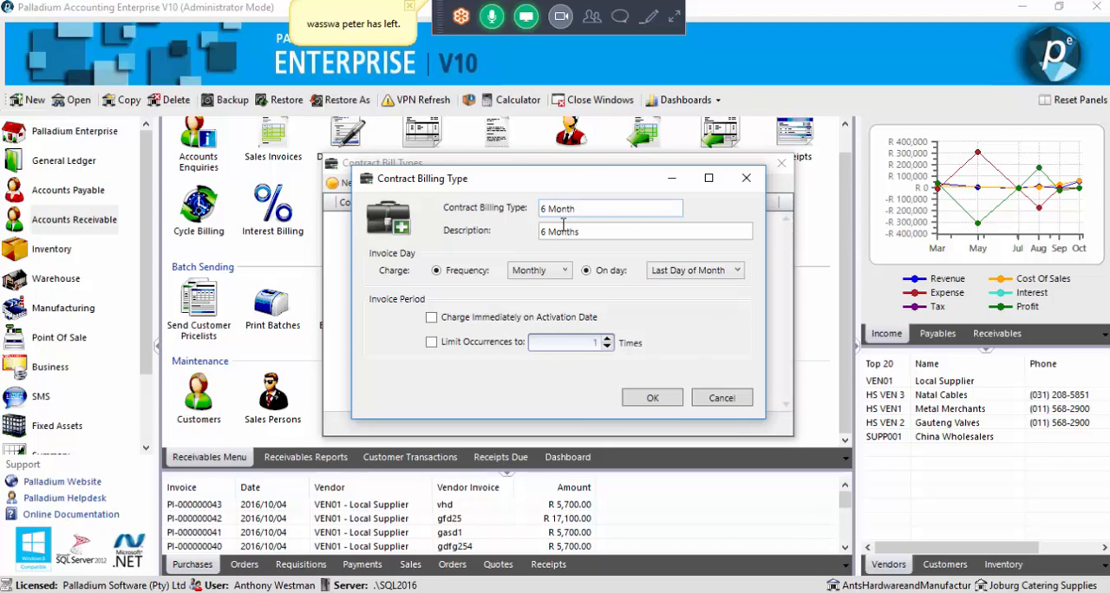
left_click(652, 398)
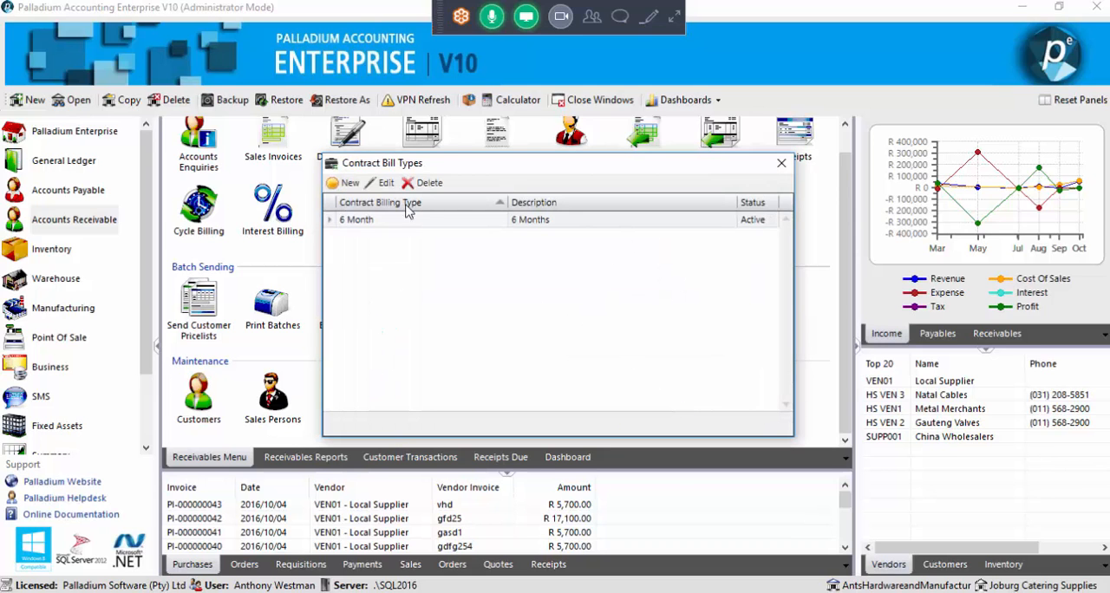
left_click(781, 163)
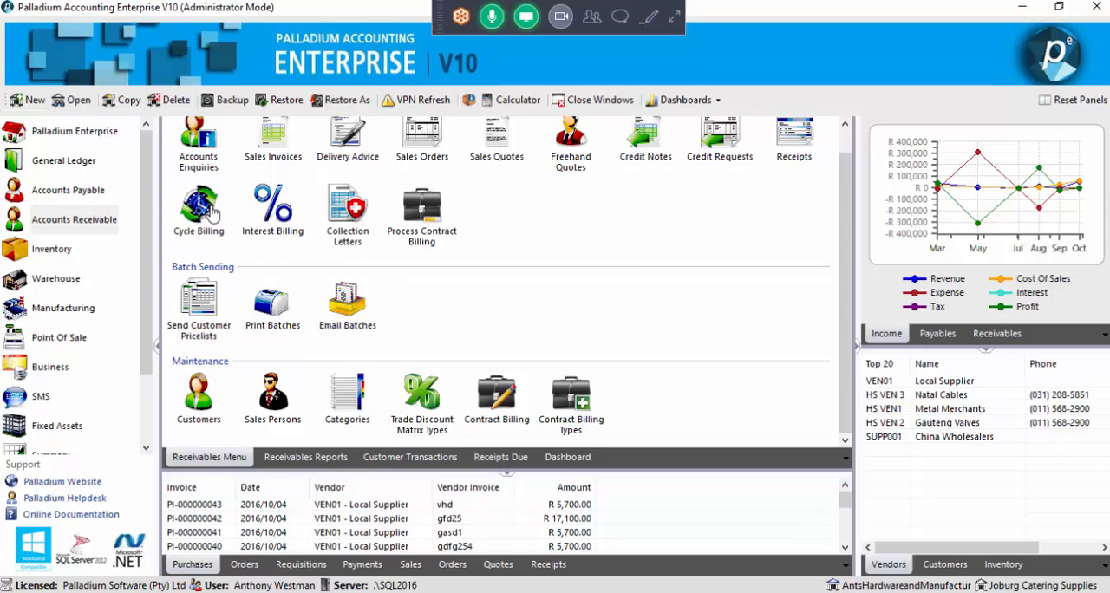
Start a contract billing document for the last customer in the customer list
left_click(500, 400)
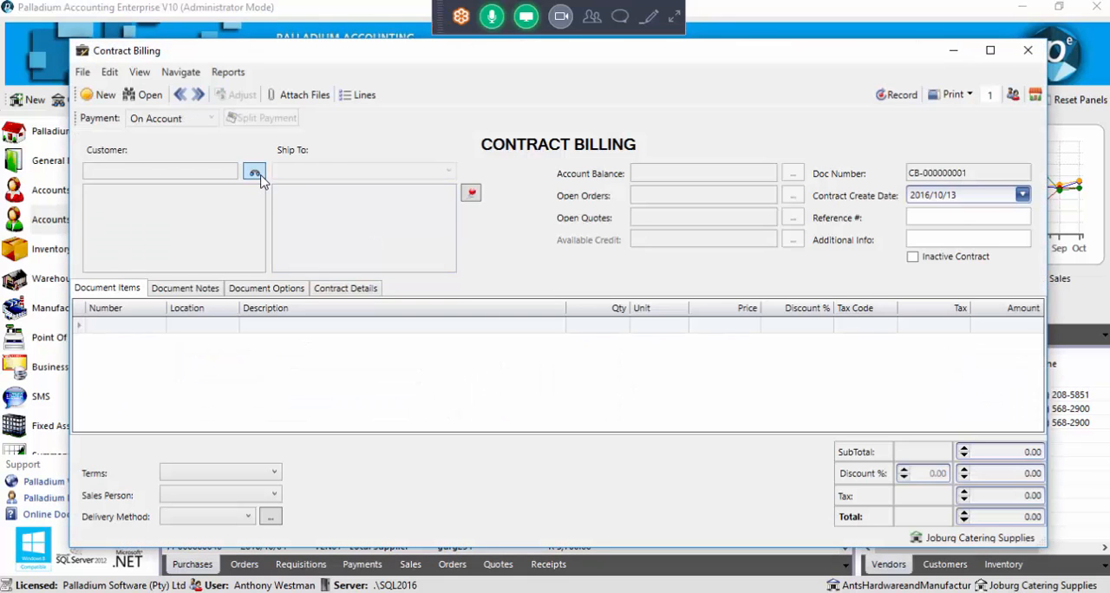
left_click(254, 174)
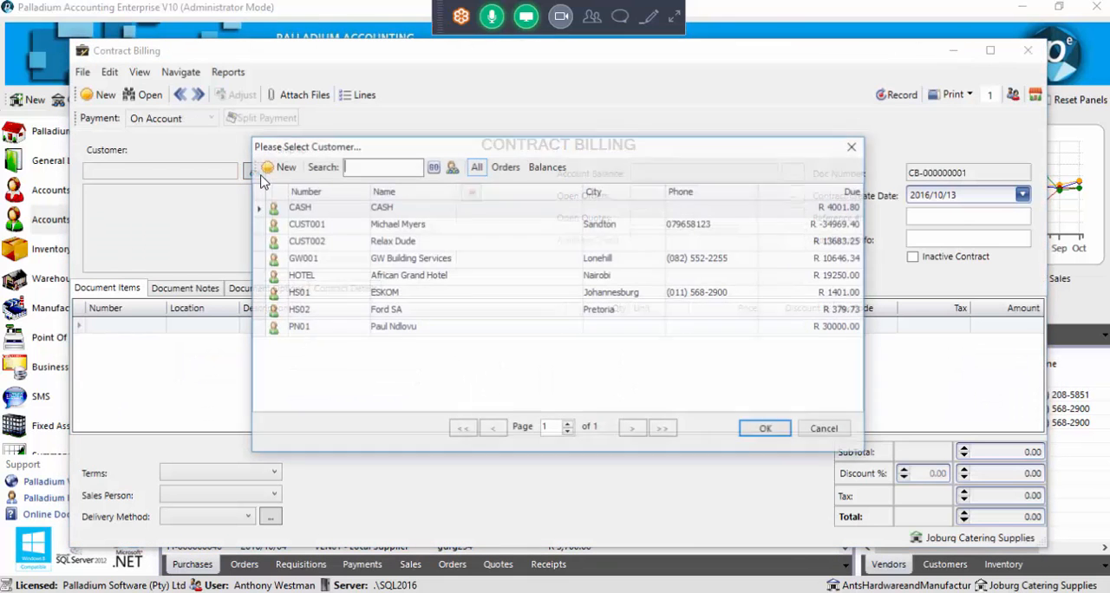
left_click(337, 328)
double_click(337, 329)
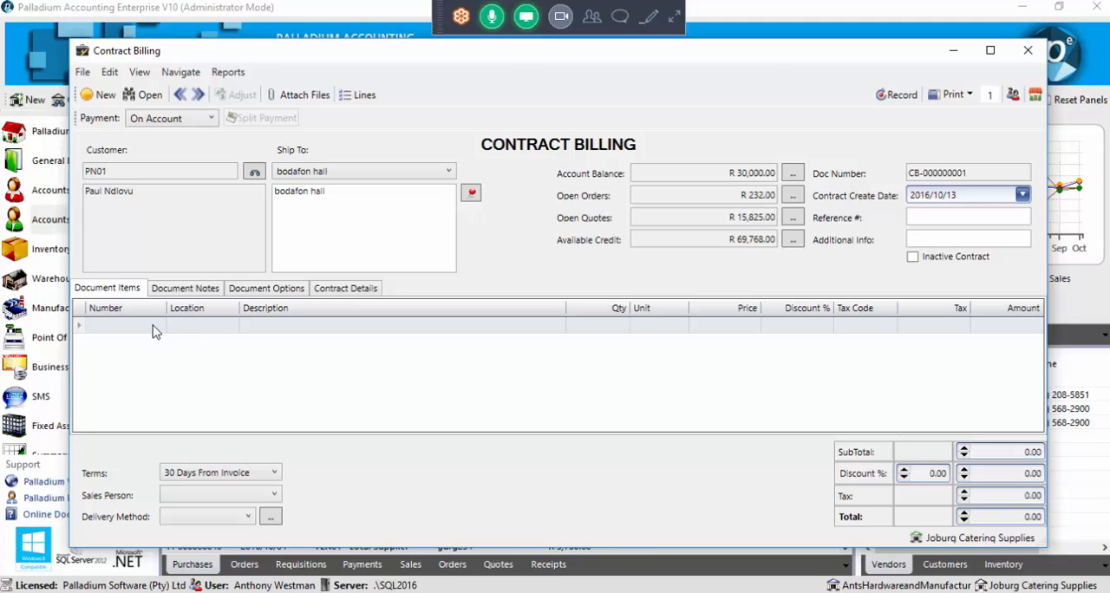
Add the Fridge item to the first line of the contract
left_click(156, 329)
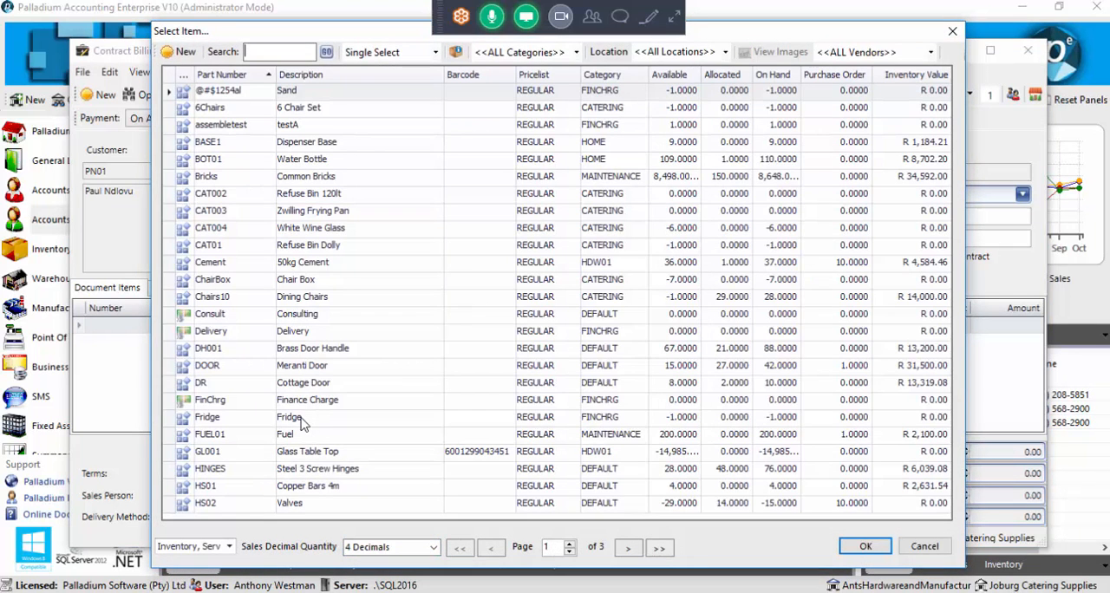
left_click(302, 420)
double_click(301, 420)
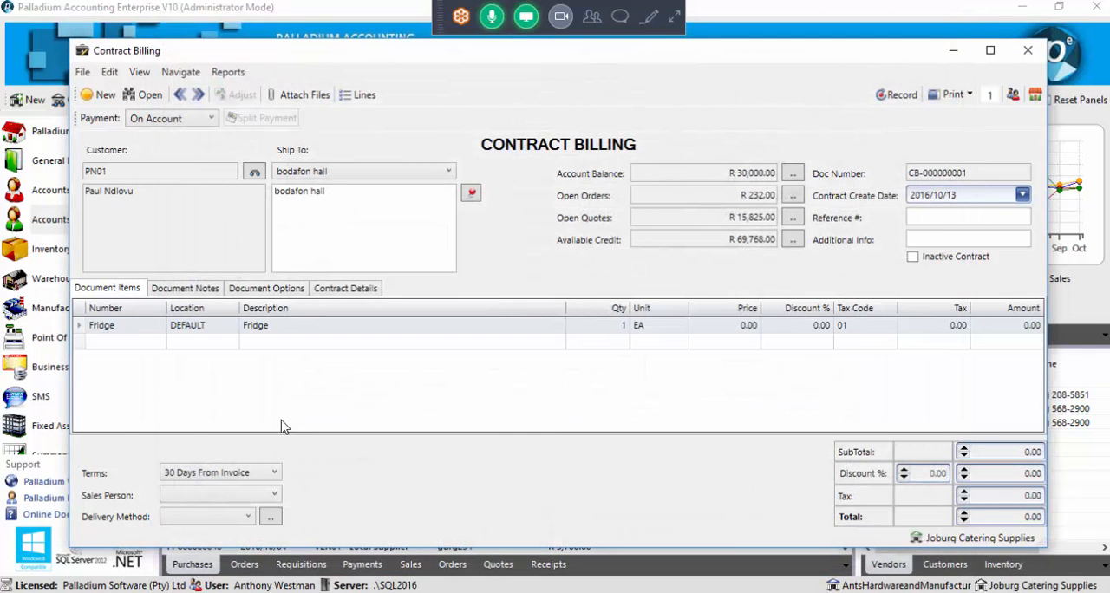
Set the price of the Fridge line to 9,000.00
left_click(718, 324)
left_click_drag(737, 326, 762, 327)
left_click(369, 327)
left_click(727, 325)
left_click_drag(732, 326, 777, 340)
type("900")
left_click(721, 345)
left_click(720, 328)
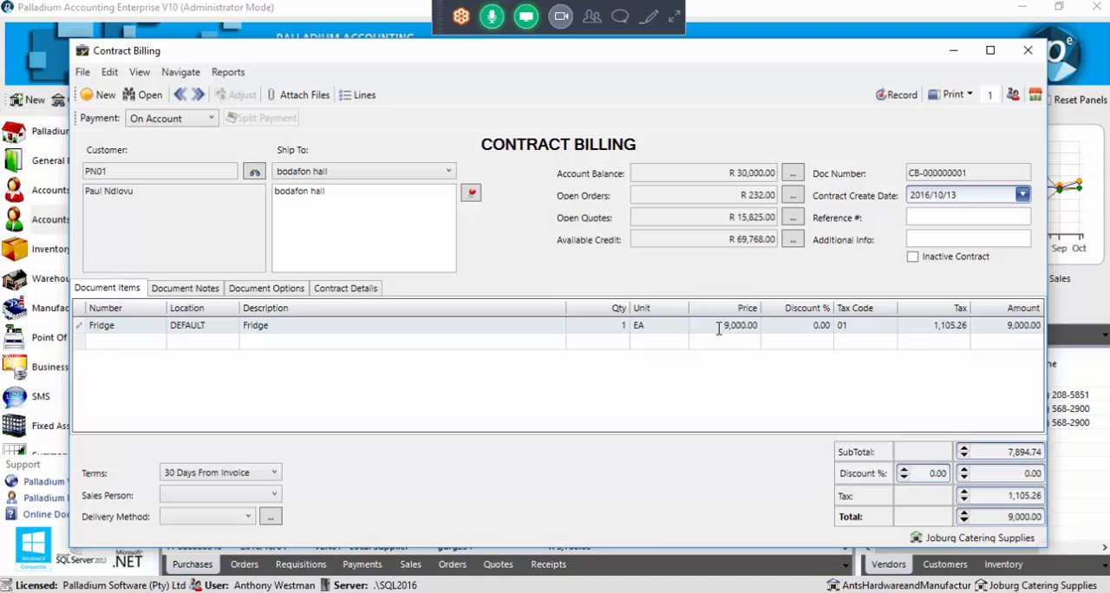
left_click_drag(719, 330, 758, 329)
Apply the 6 Month template in the contract details and review the create and billing start dates
left_click(346, 292)
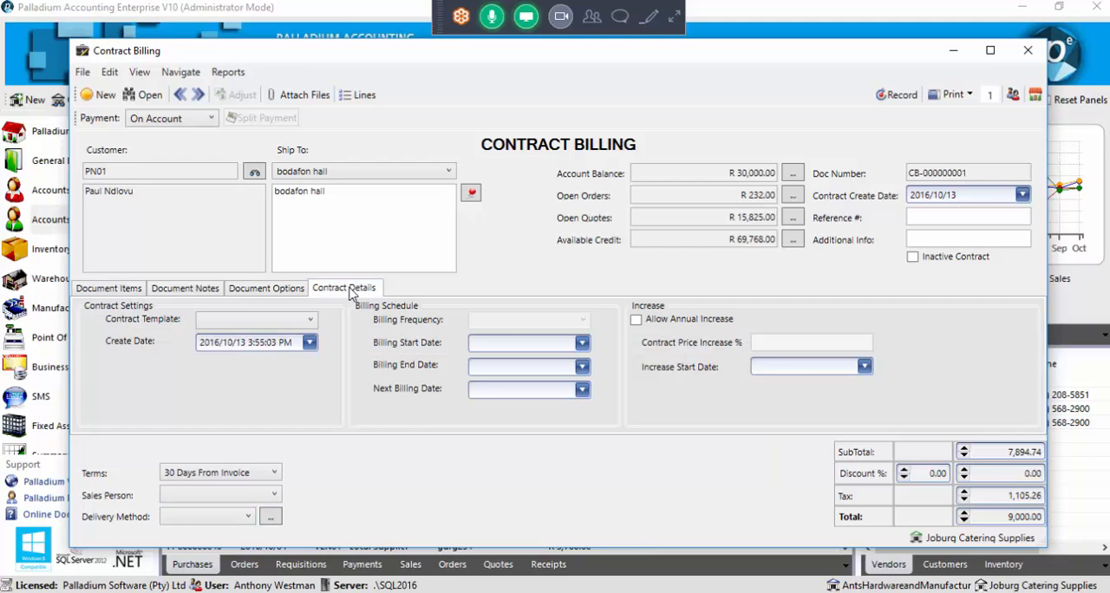
left_click(265, 323)
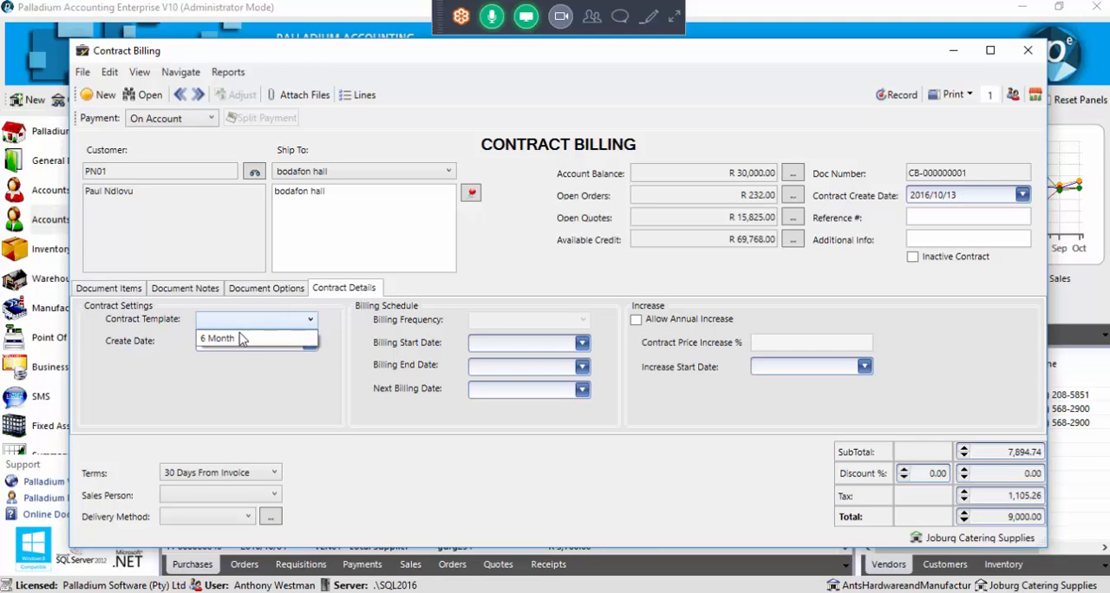
left_click(232, 339)
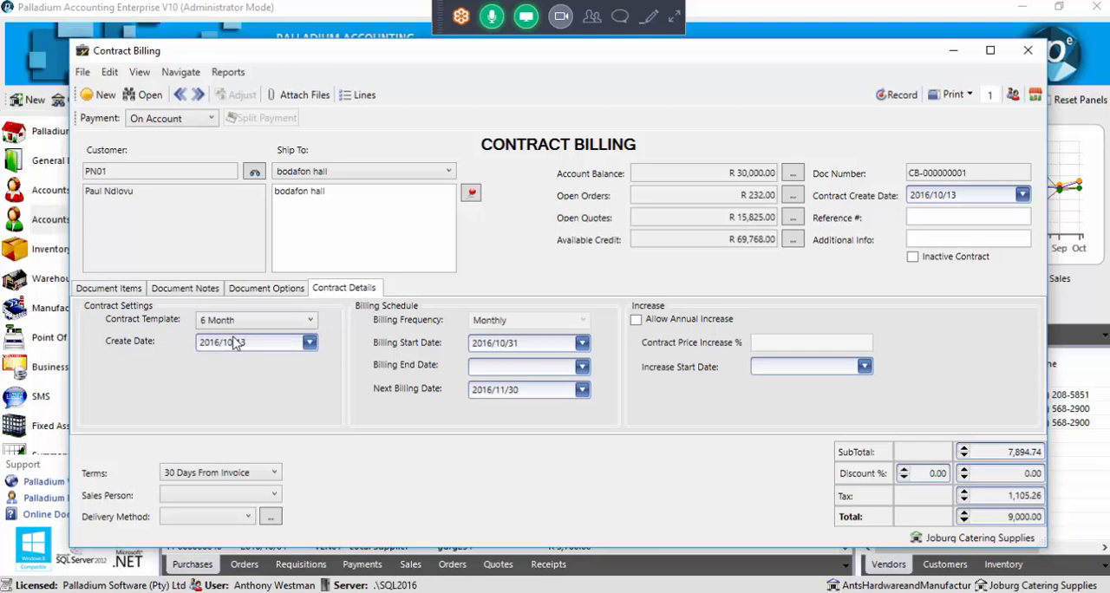
left_click_drag(245, 344, 185, 348)
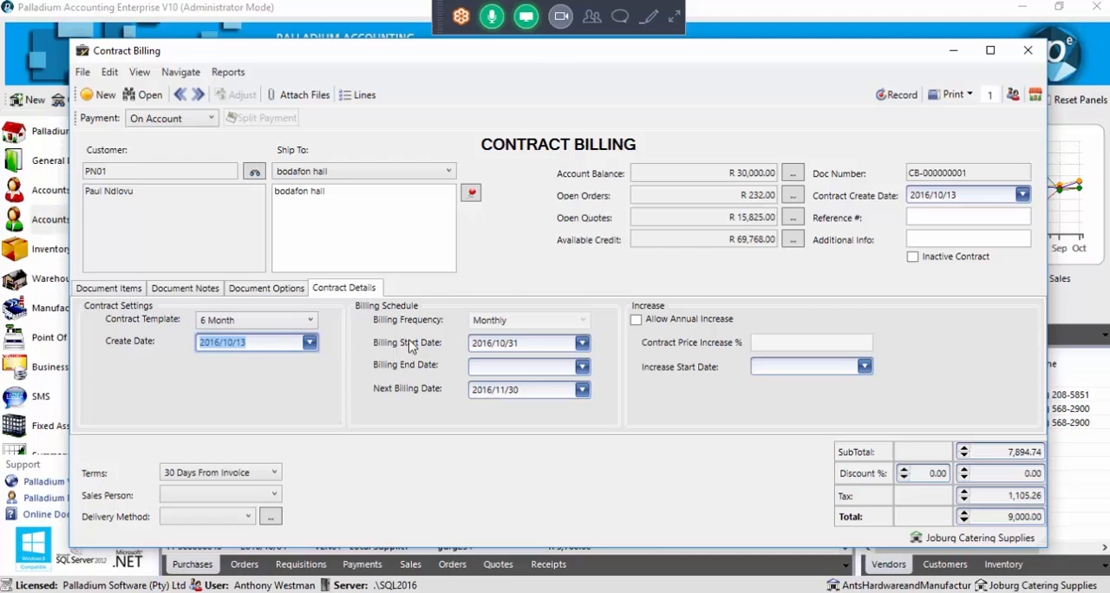
left_click(521, 345)
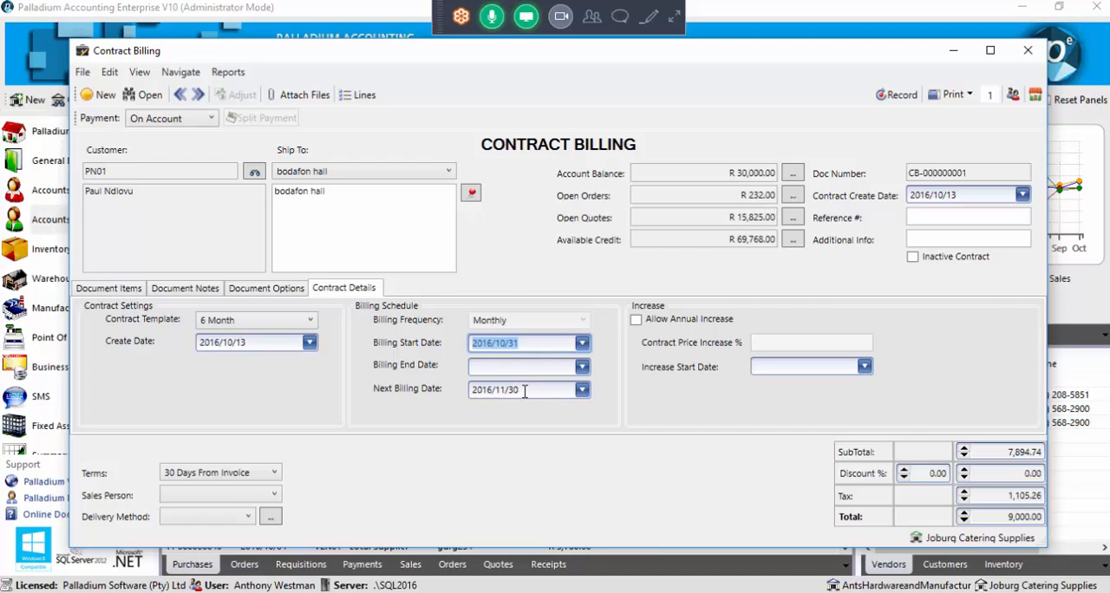
Try out the annual increase option, leave it off, and record and close the contract
left_click(635, 320)
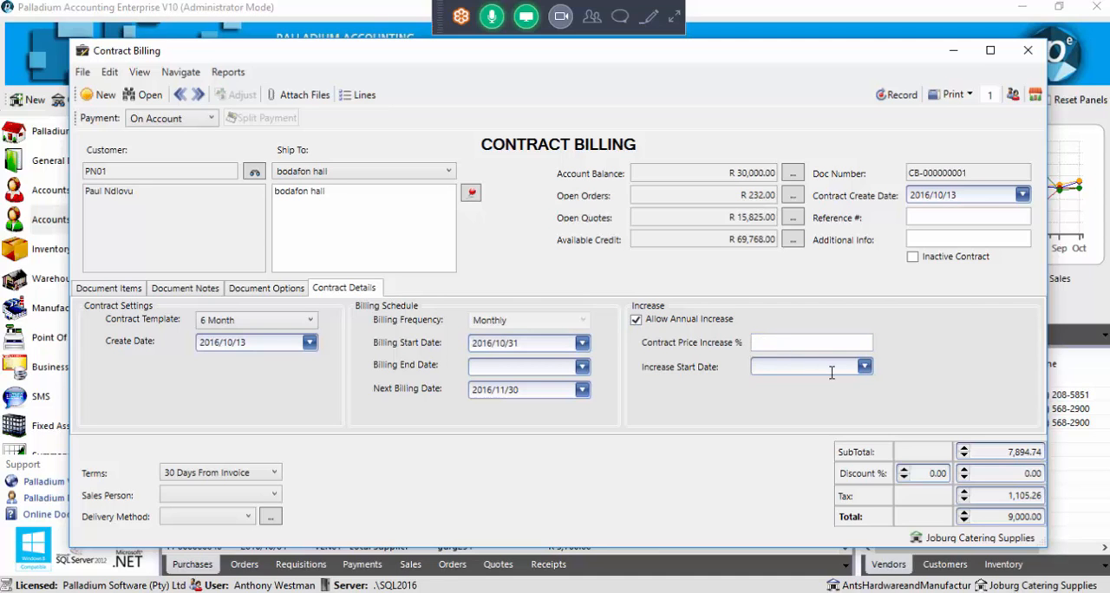
left_click(648, 321)
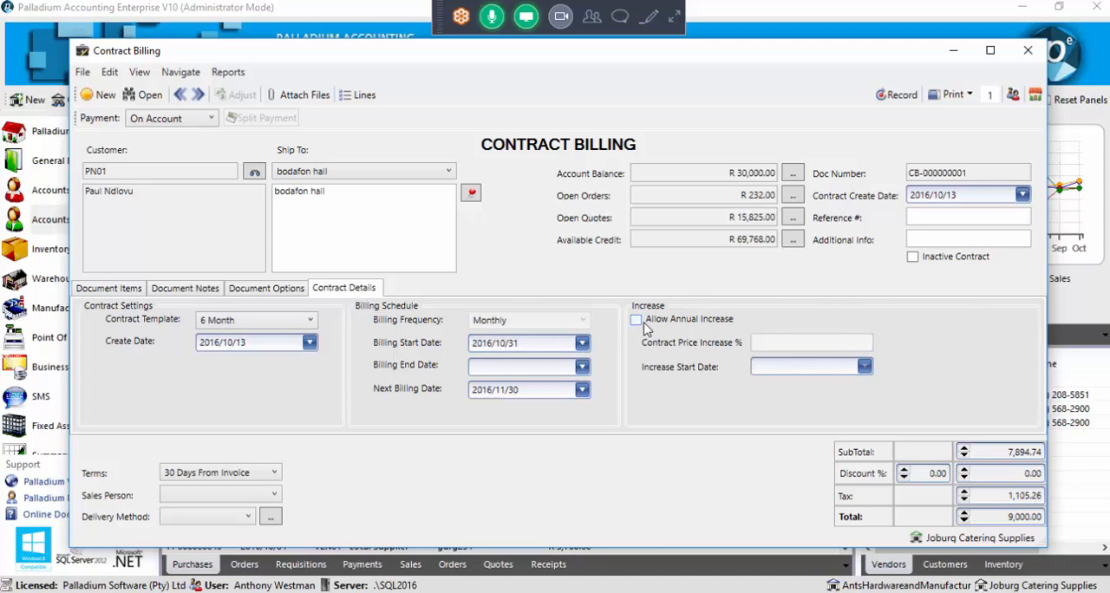
left_click(890, 100)
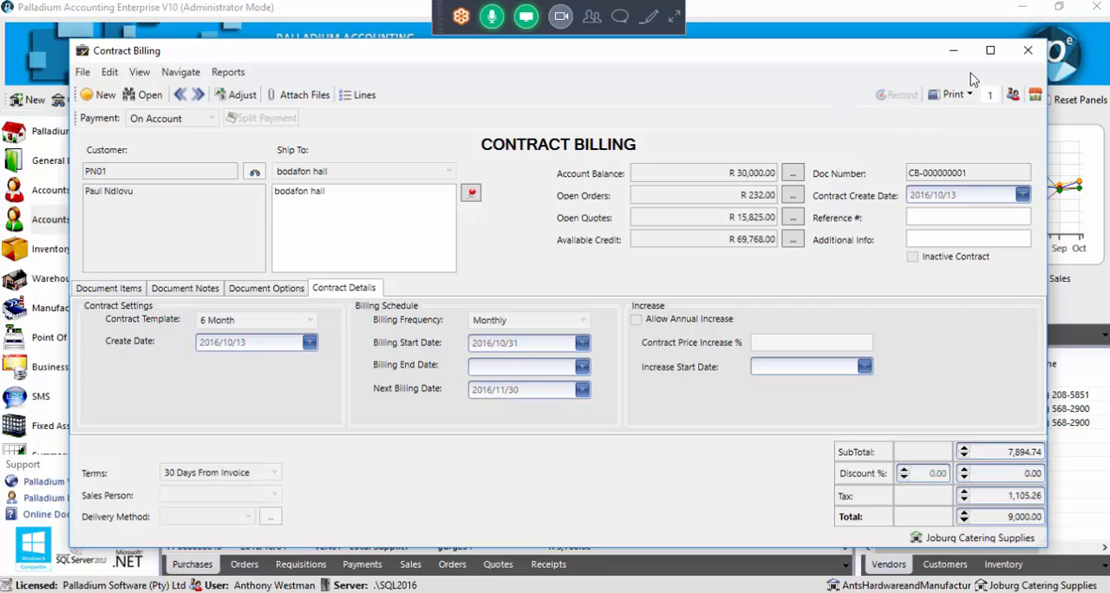
left_click(1027, 52)
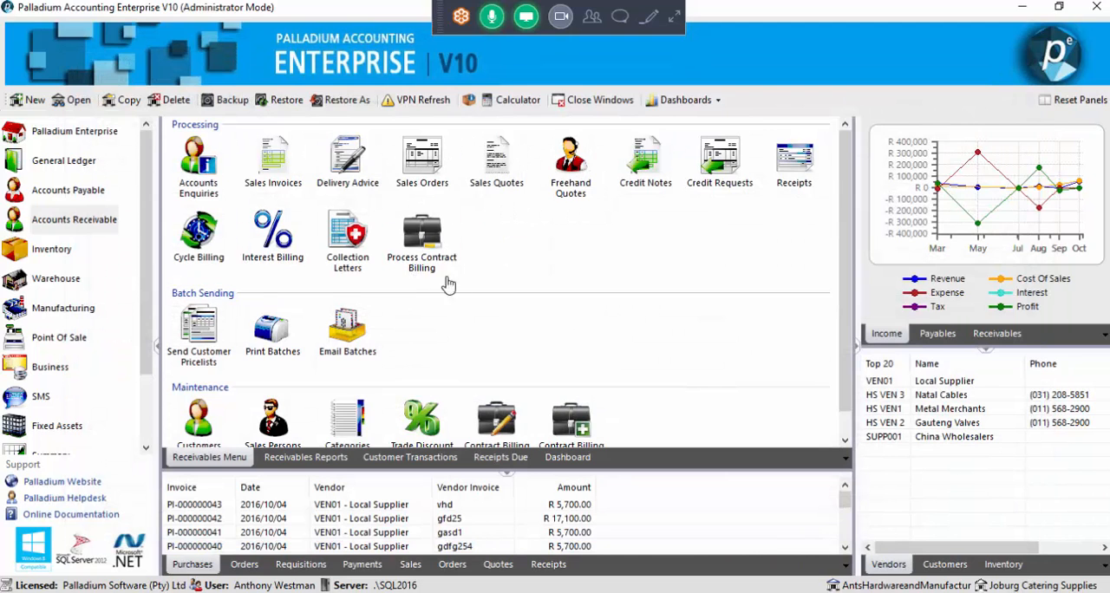
Retrieve the contracts due for billing up to 2018/01/25 and try to process invoices with no contract selected
scroll(450, 286, "down", 1)
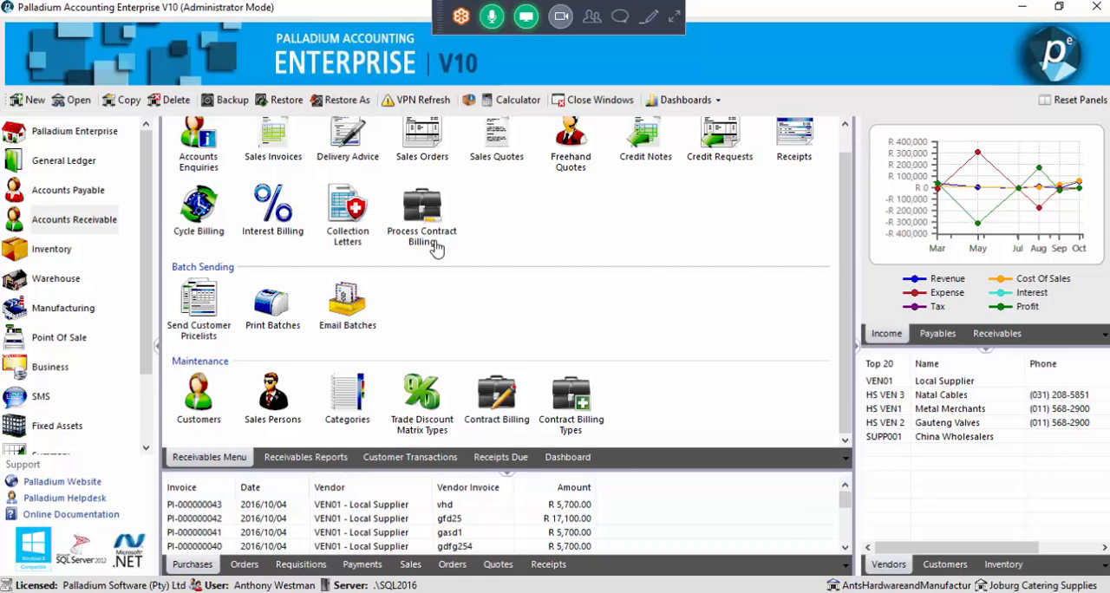
left_click(425, 215)
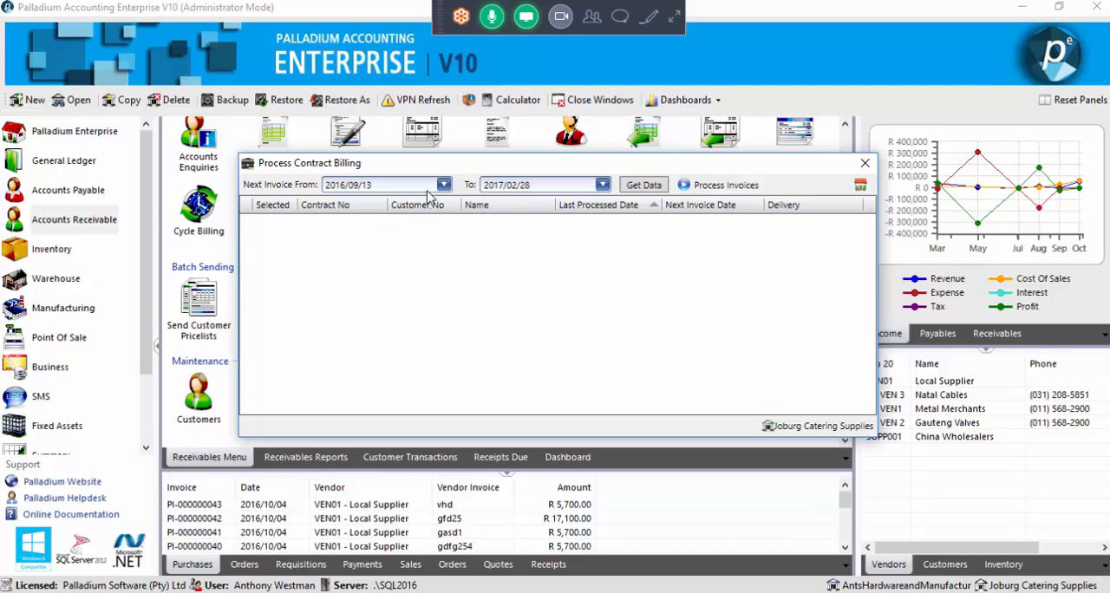
left_click(602, 185)
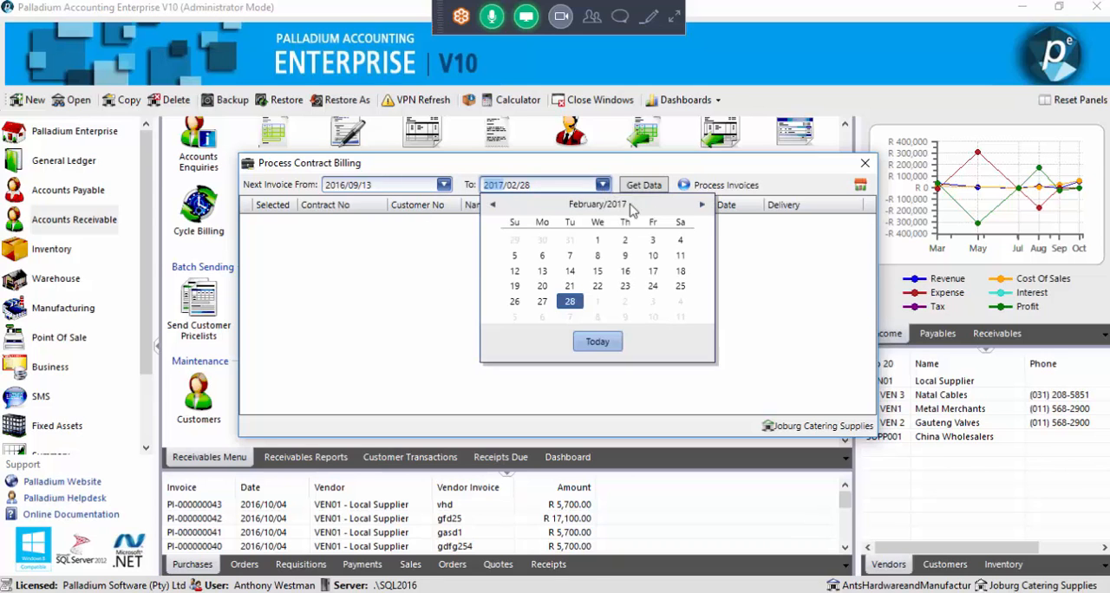
left_click(701, 205)
left_click(702, 205)
left_click(701, 205)
left_click(702, 205)
left_click(702, 206)
left_click(701, 206)
left_click(701, 205)
left_click(701, 205)
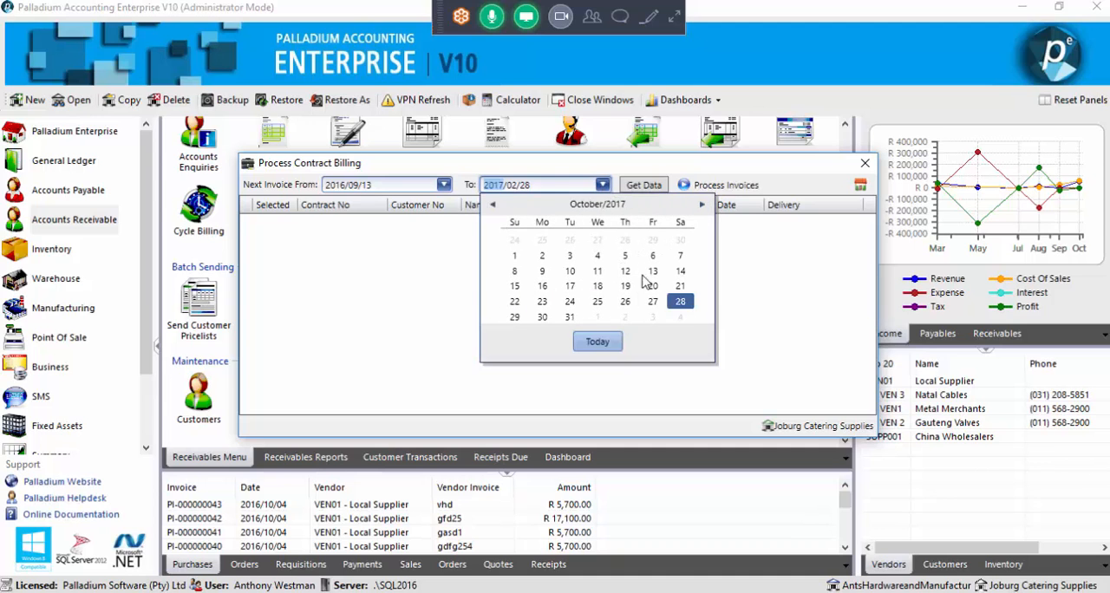
left_click(701, 206)
left_click(701, 206)
left_click(702, 205)
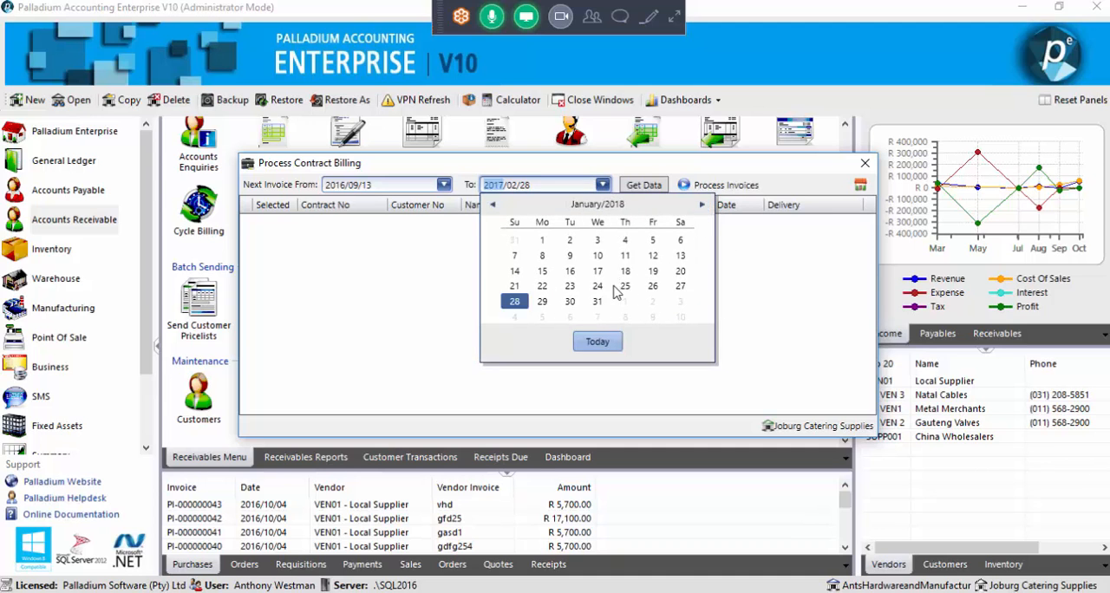
left_click(624, 285)
left_click(642, 186)
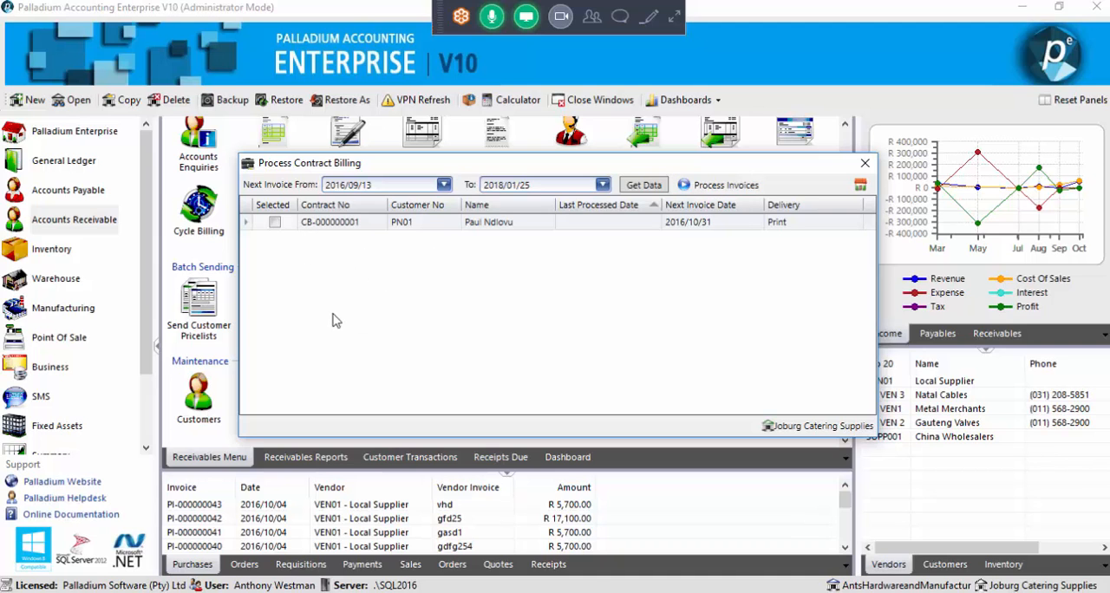
left_click(710, 187)
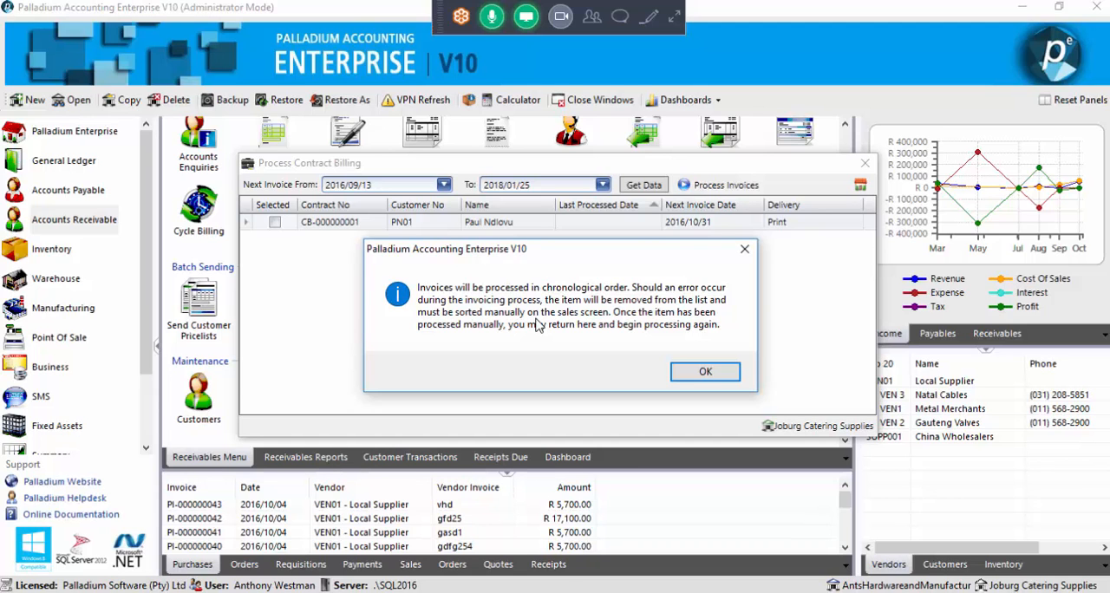
left_click(678, 373)
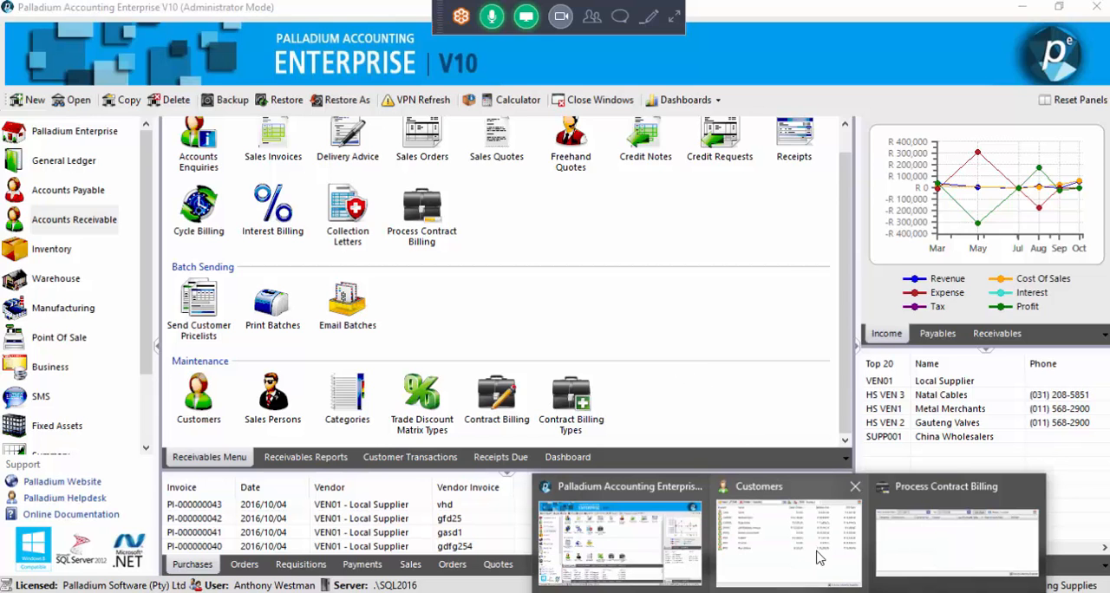
Retrieve the contracts due up to 2017/02/28, process the invoice for the listed contract, and close the resulting sales invoice
left_click(902, 530)
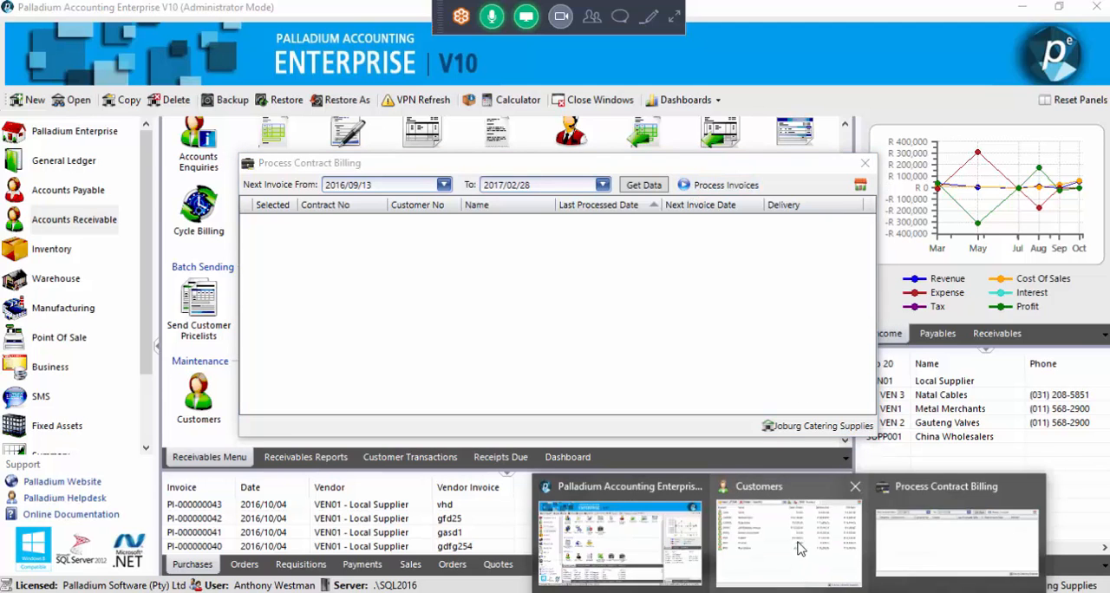
left_click(659, 189)
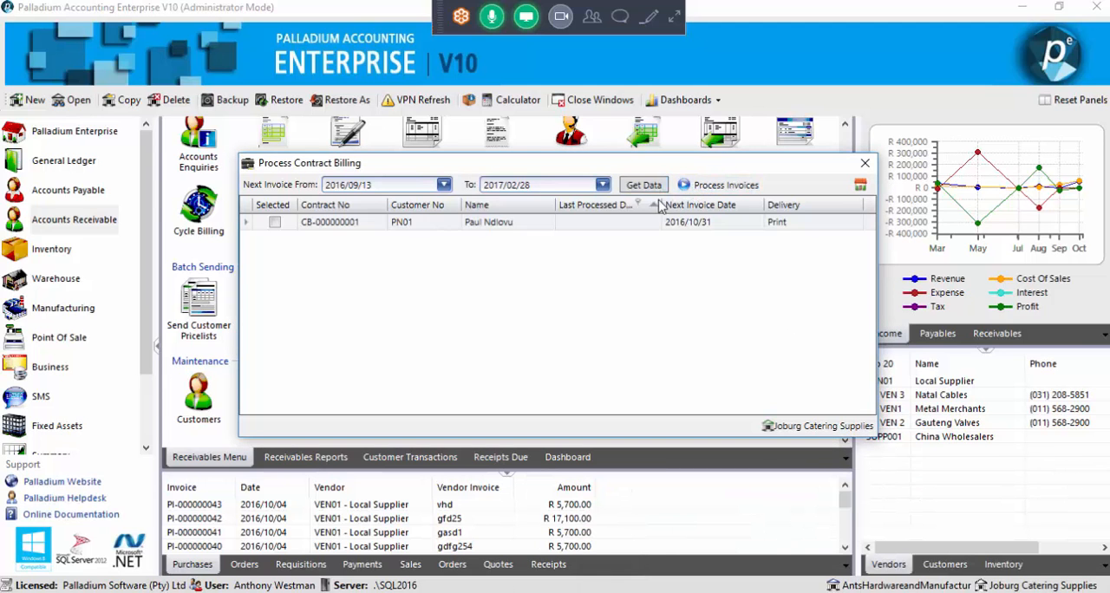
left_click(275, 223)
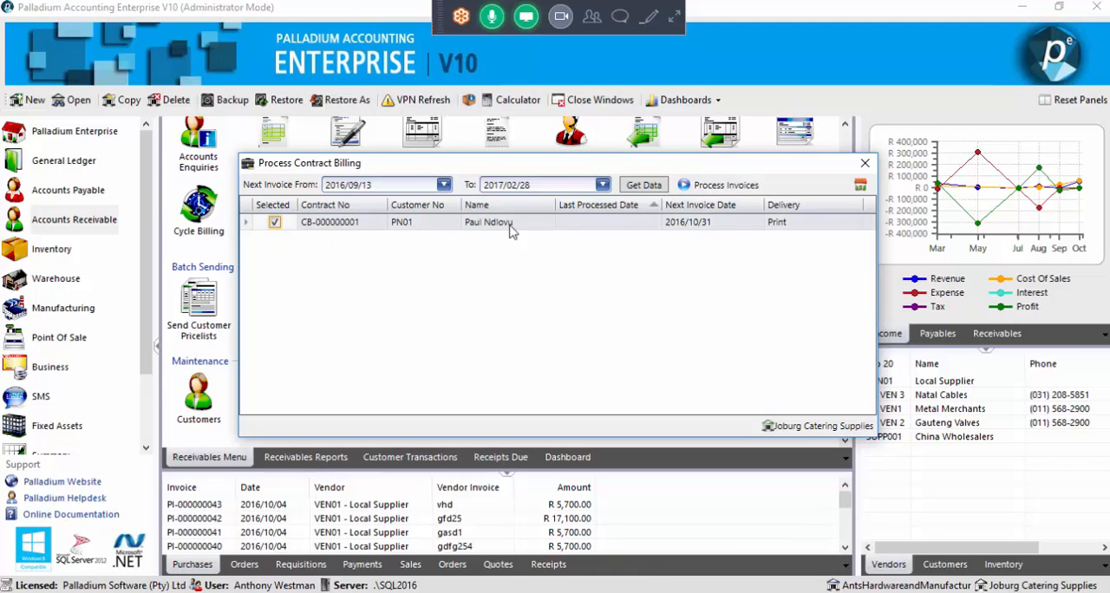
left_click(709, 191)
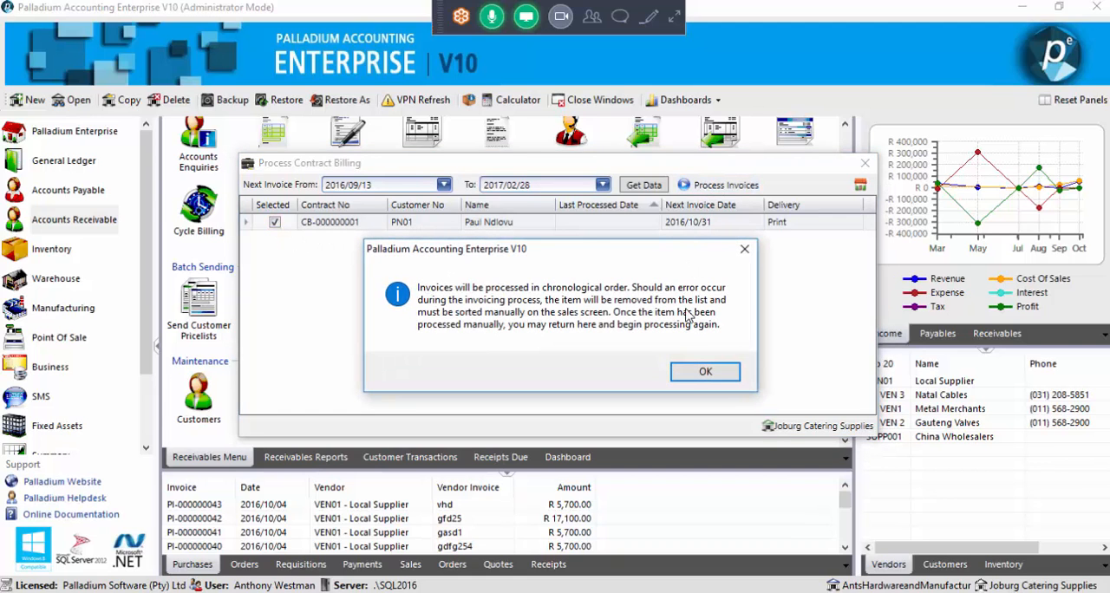
left_click(702, 372)
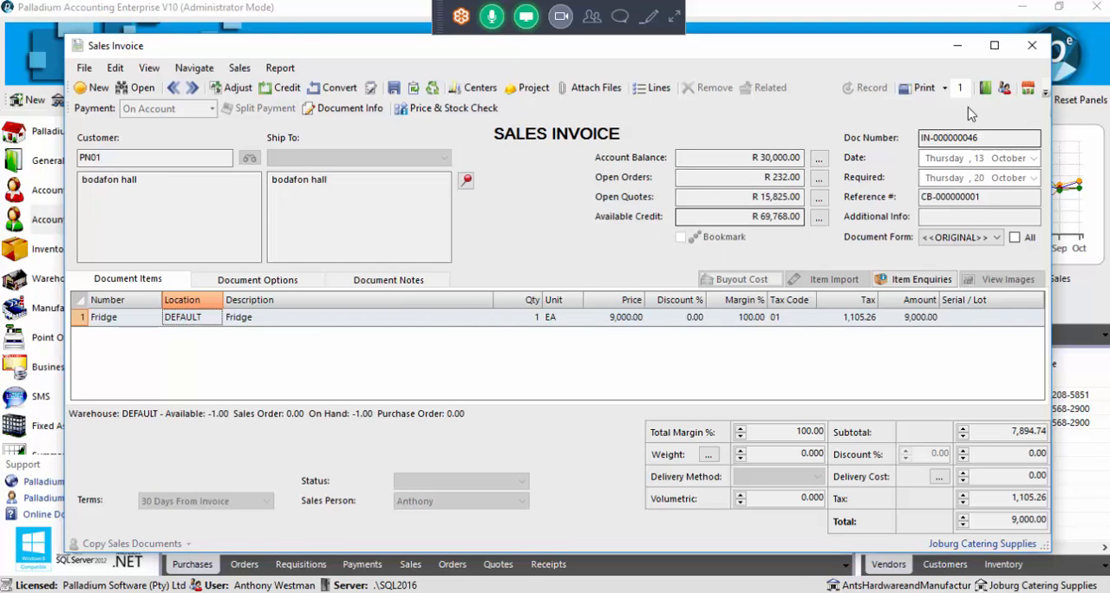
left_click(1032, 45)
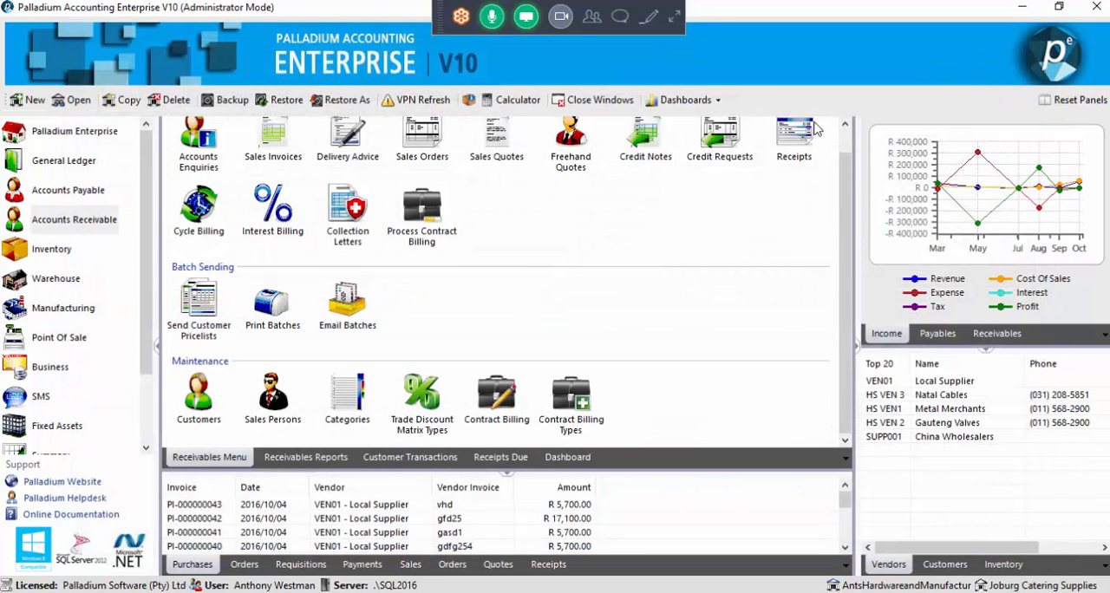
Reload the contract billing list up to 2017/02/28, check the contract's last processed date, and close the billing window
left_click(413, 216)
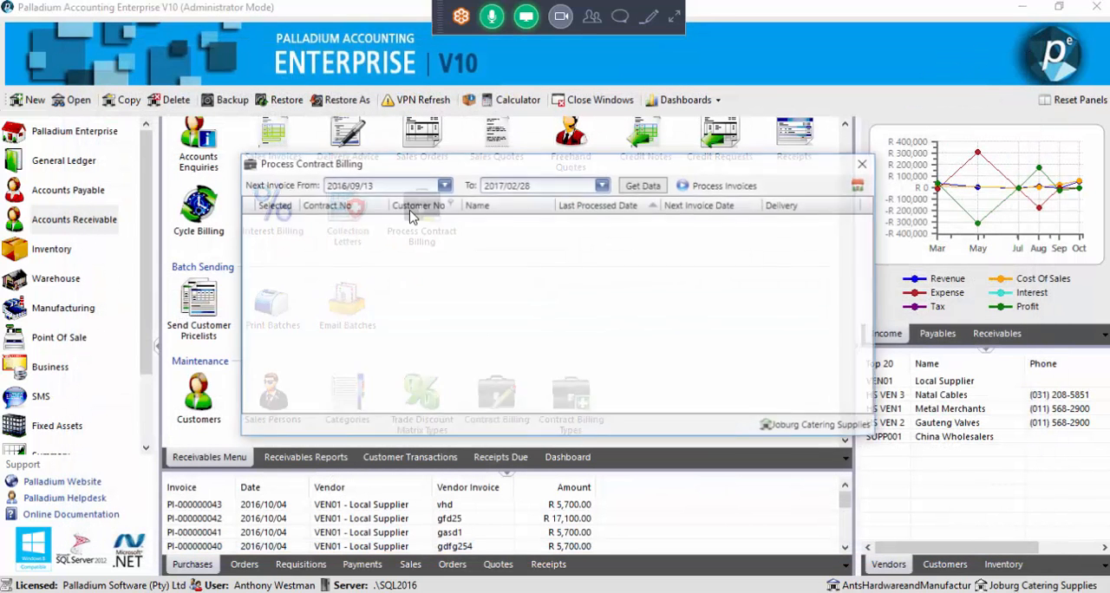
left_click(602, 185)
left_click(702, 204)
left_click(702, 205)
left_click(701, 205)
left_click(702, 205)
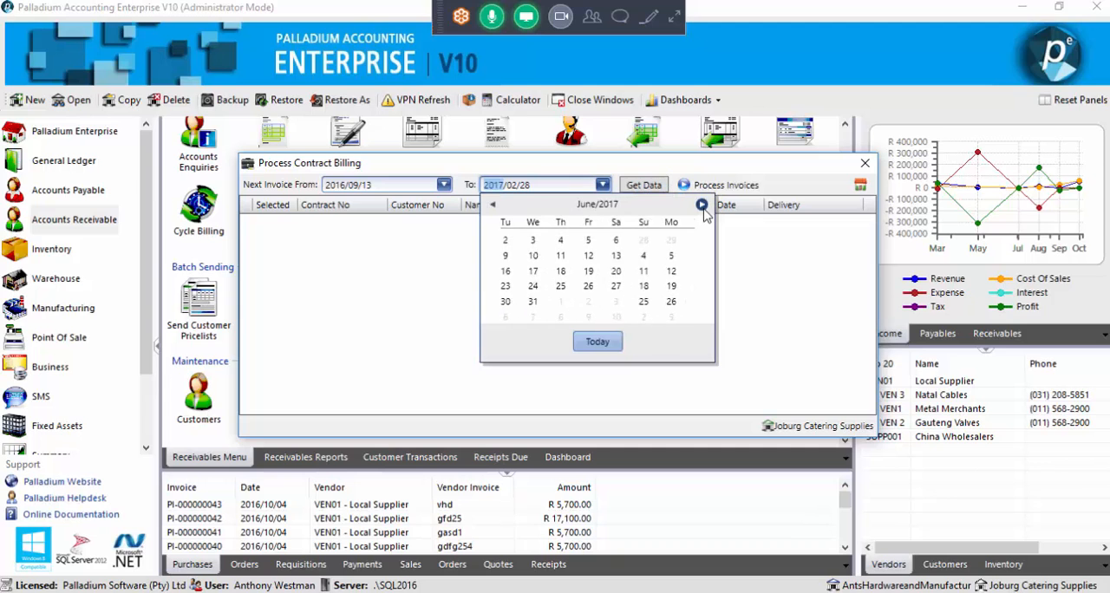
left_click(702, 204)
left_click(701, 205)
left_click(701, 205)
left_click(703, 208)
left_click(703, 208)
left_click(639, 188)
left_click(639, 187)
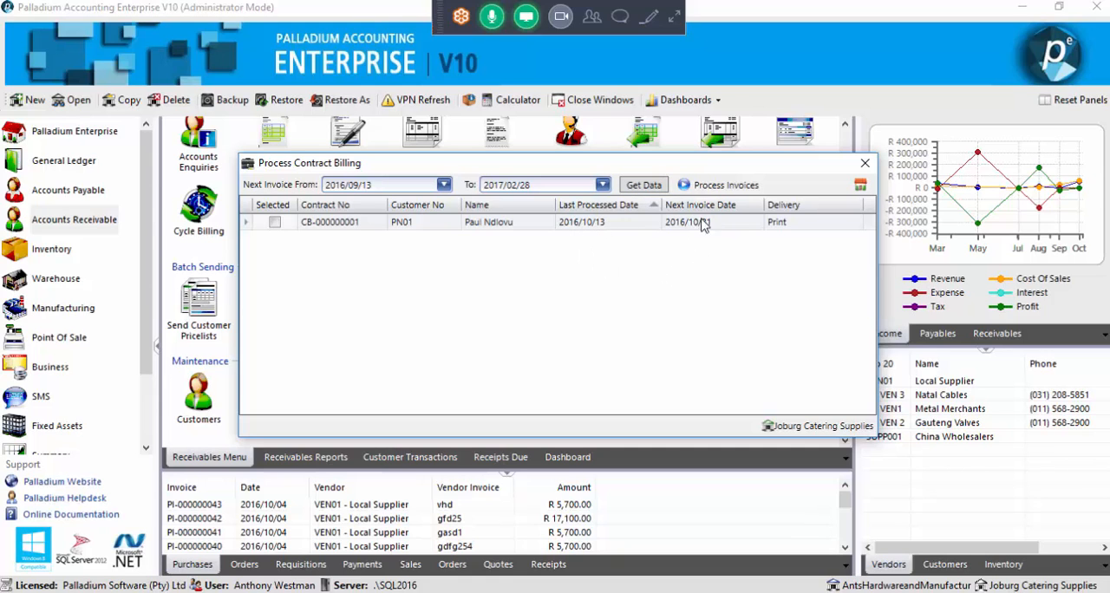
left_click(865, 166)
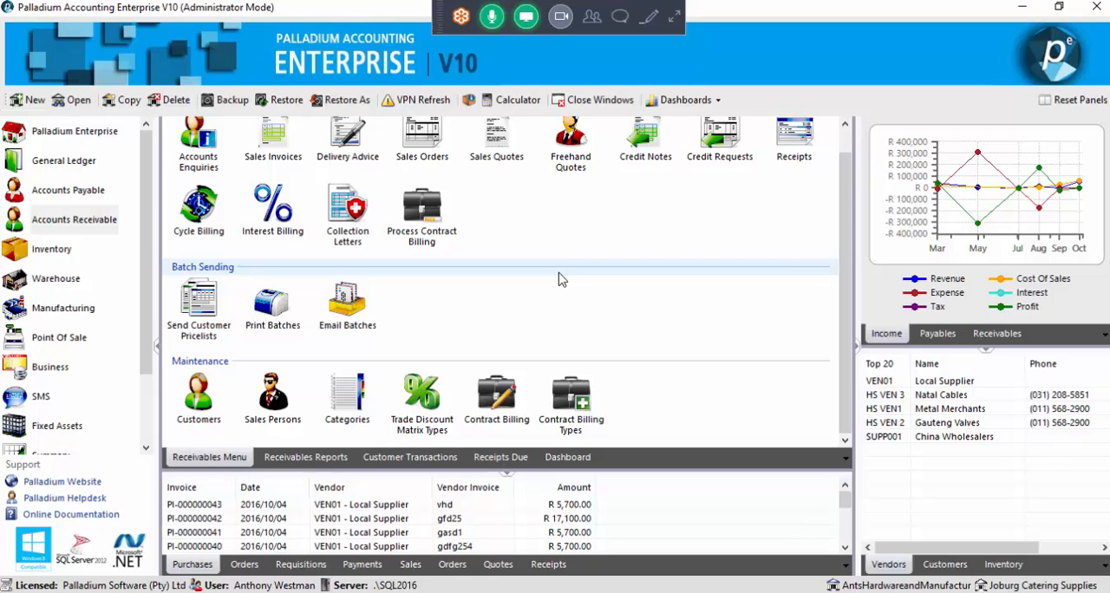
Switch to the GoToMeeting chat, check the latest messages, and expand the meeting controls
left_click(621, 17)
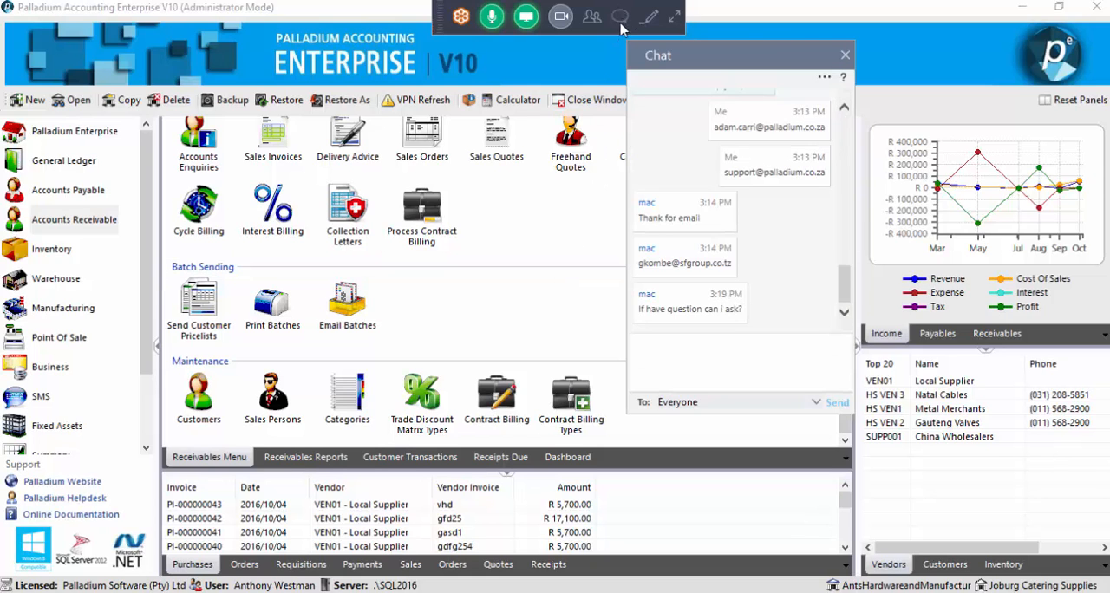
scroll(701, 217, "up", 3)
scroll(703, 217, "down", 3)
left_click(677, 19)
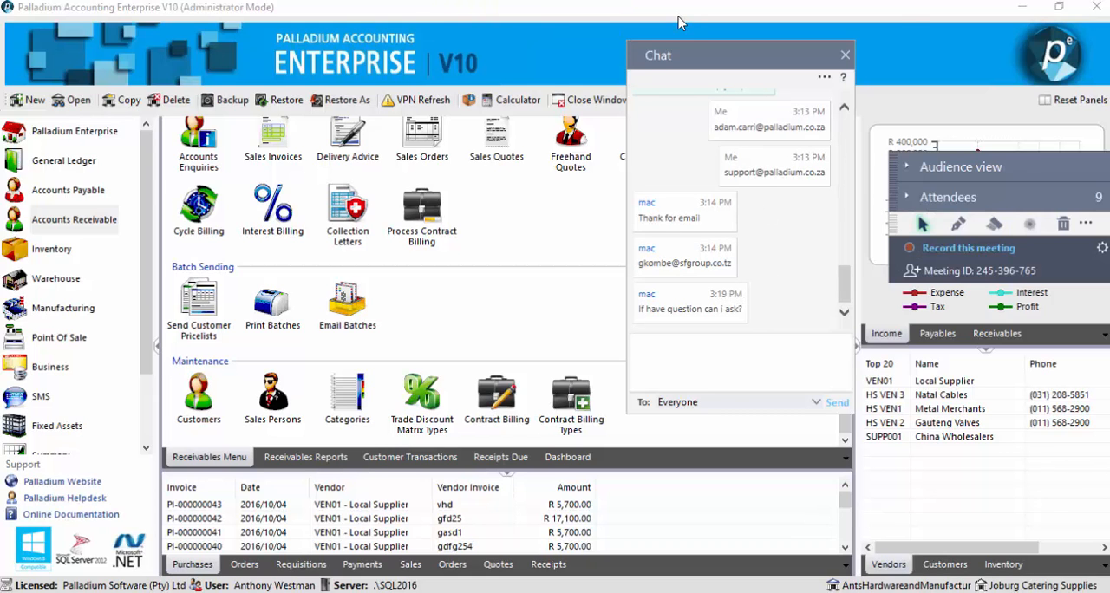
Expand the meeting's attendee list and mute the web attendee directly below the presenter
left_click(907, 198)
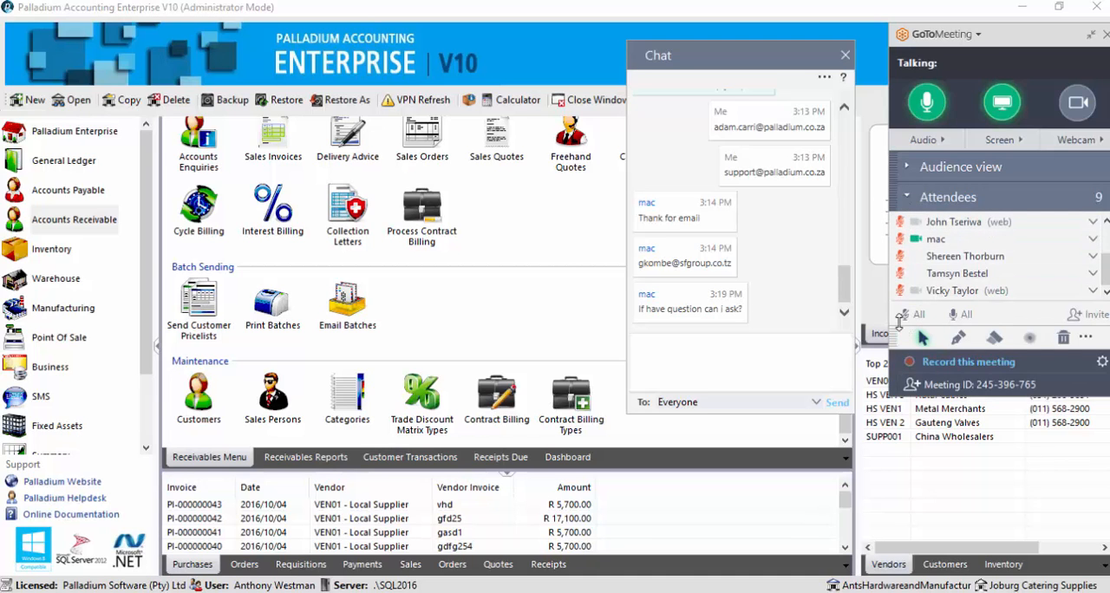
scroll(899, 321, "up", 2)
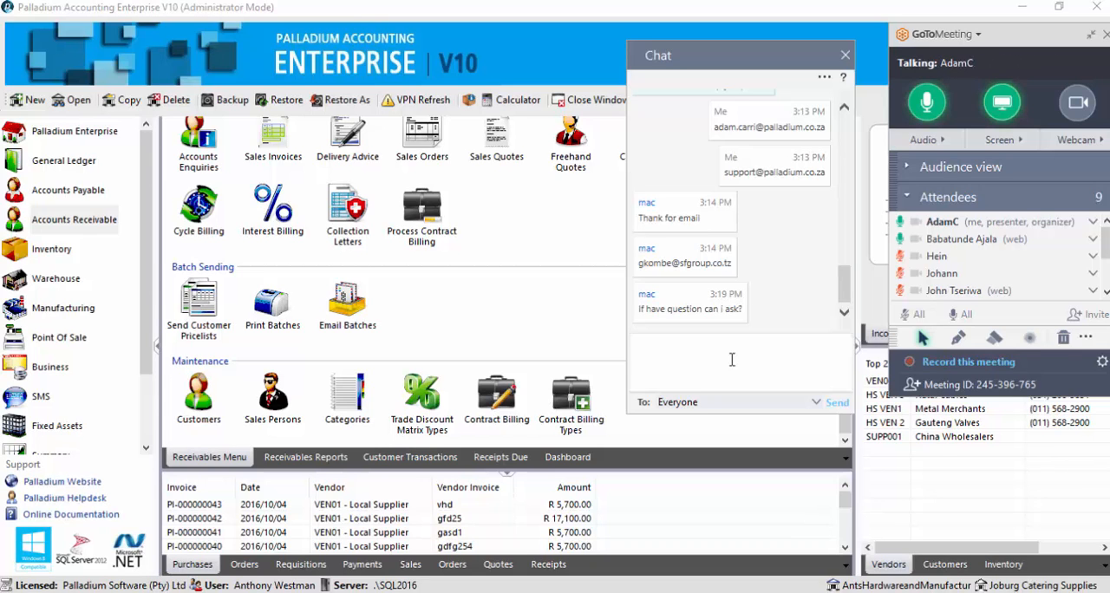
left_click(901, 243)
left_click(900, 239)
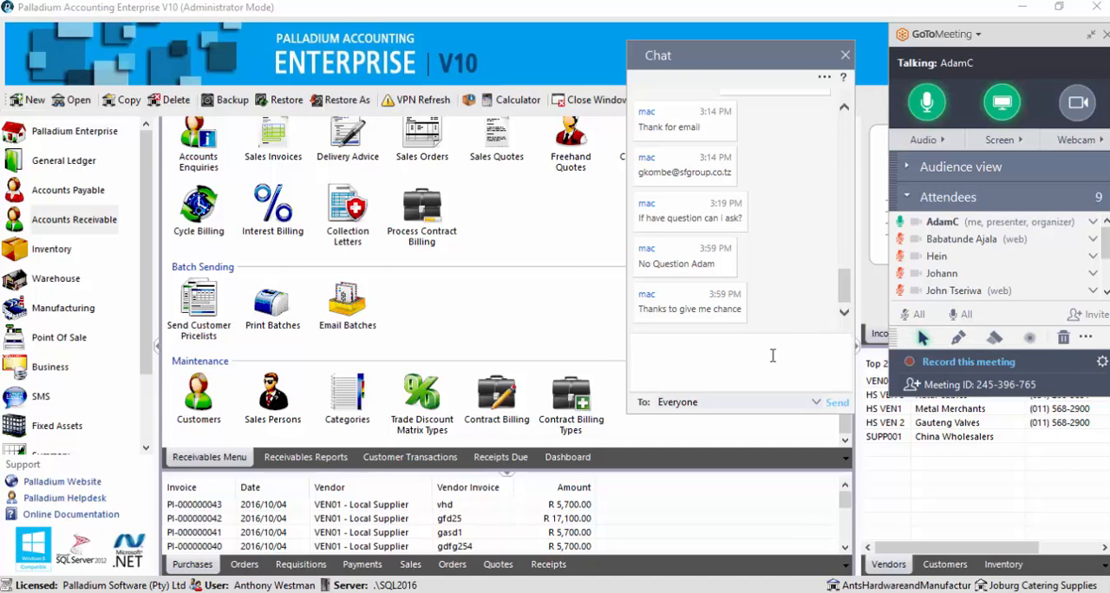
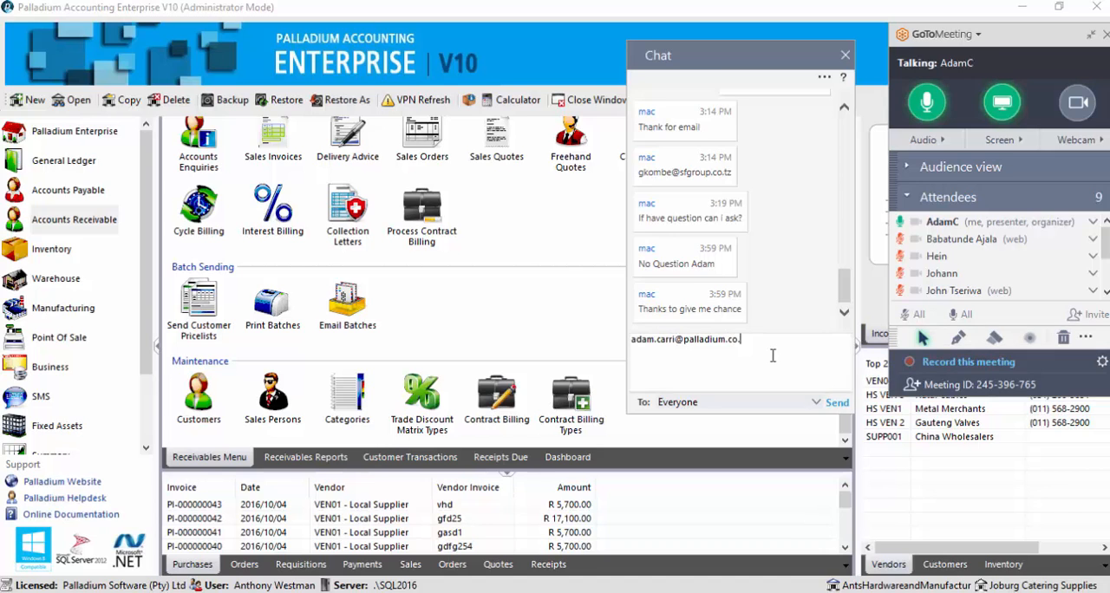
Send everyone in the meeting chat the presenter's e-mail address and the support e-mail address as separate messages
key("Return")
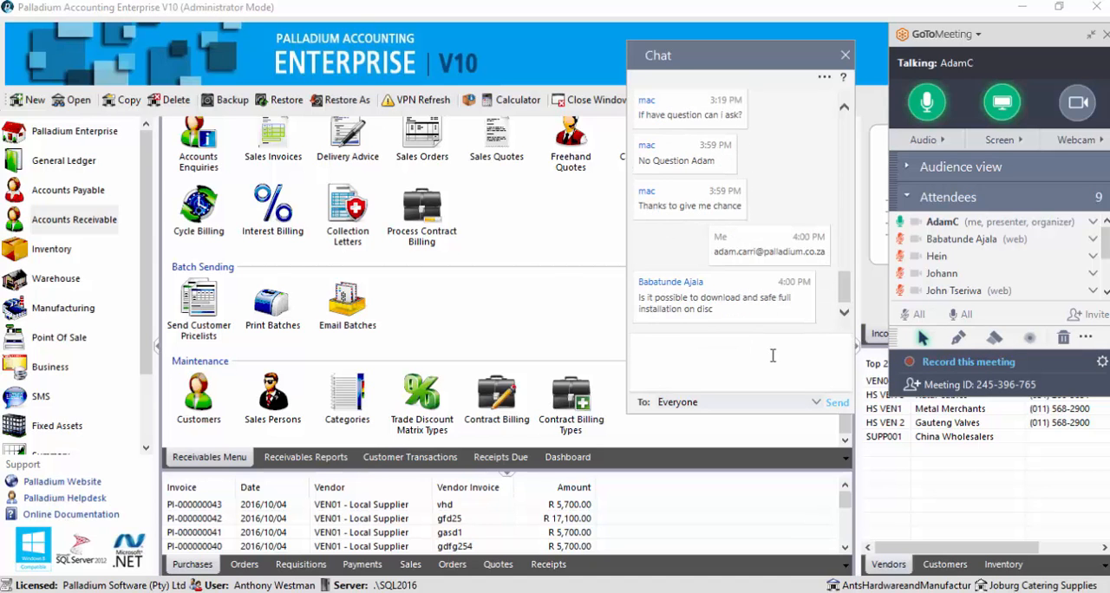
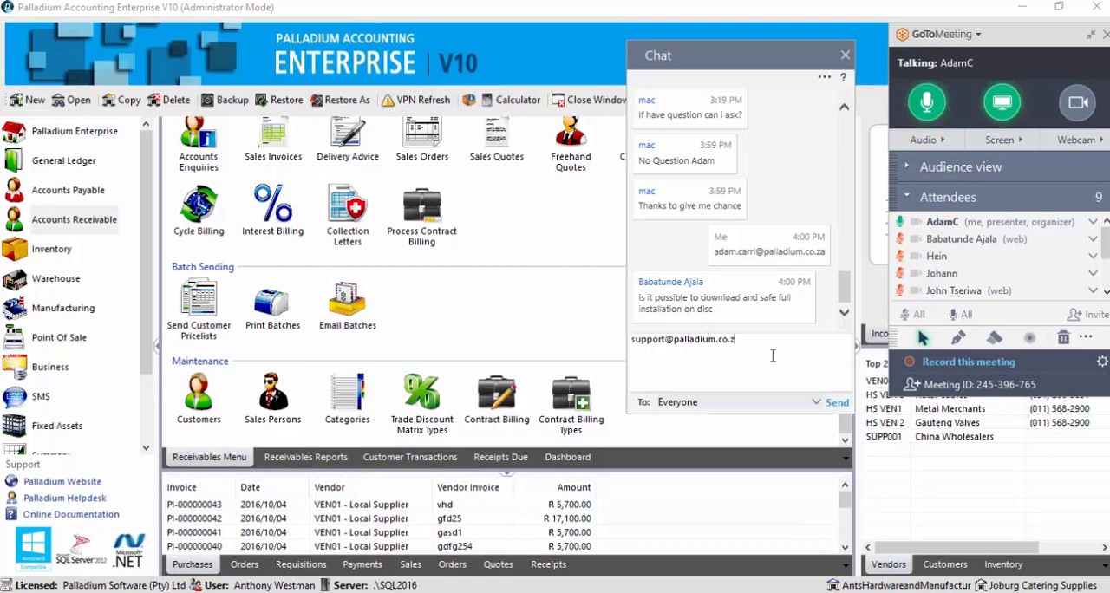
key("Return")
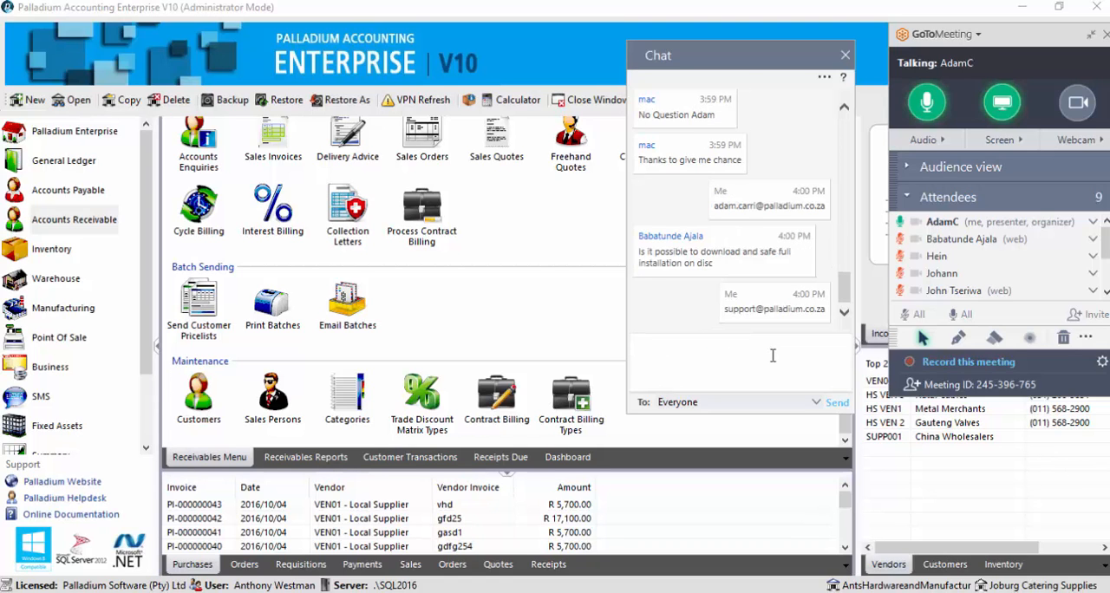